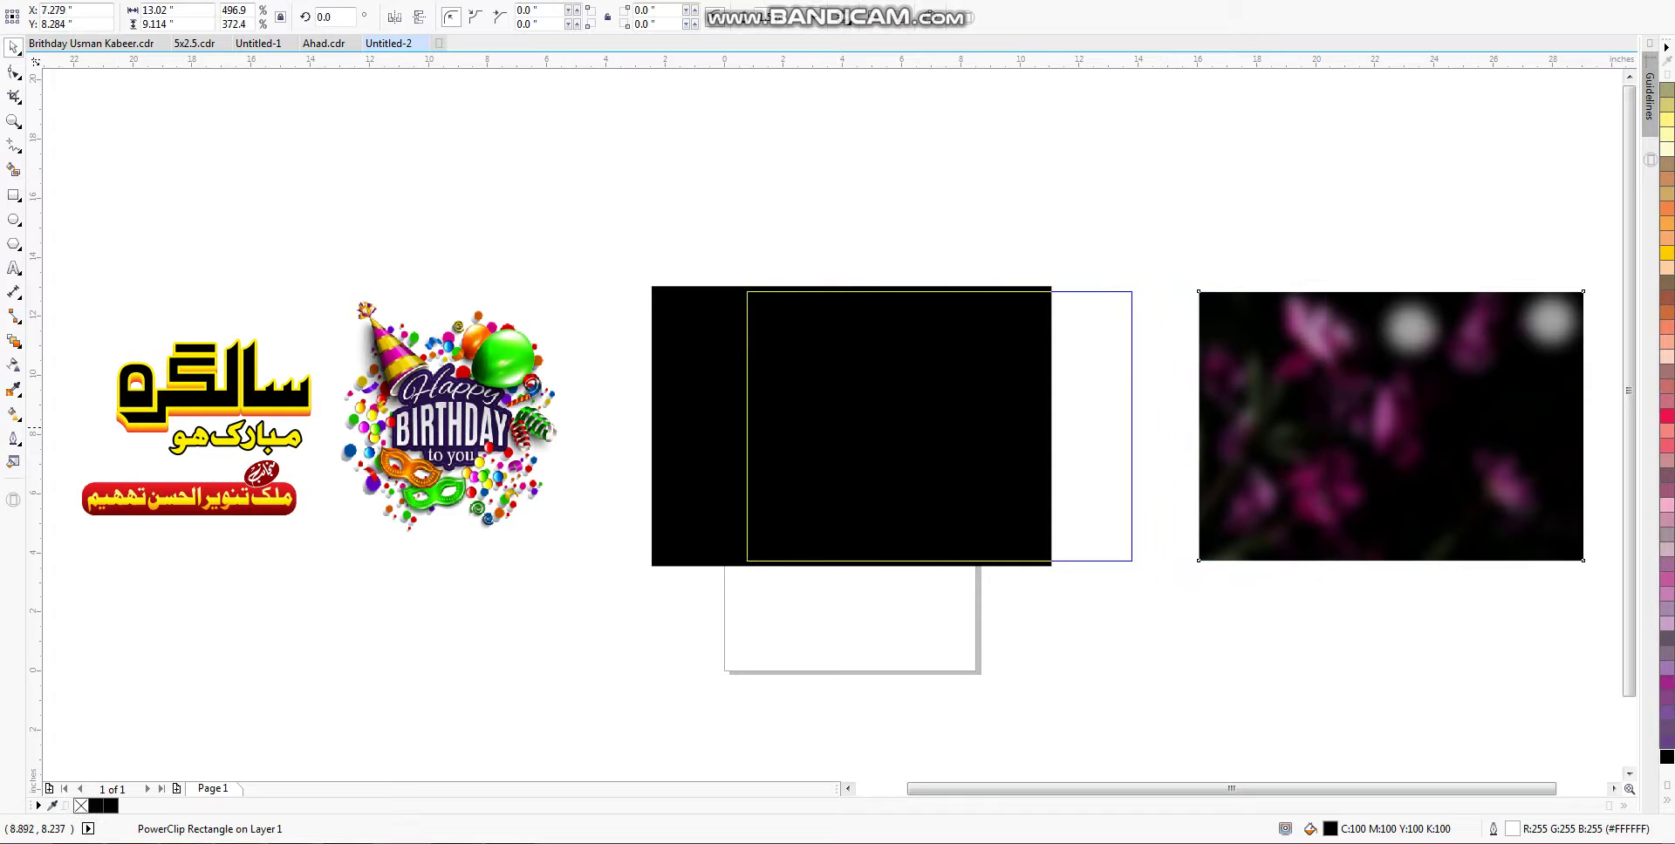
# Step: PowerClip the blurred purple-flower photo inside the black-bordered frame as the poster background
pyautogui.click(882, 427)
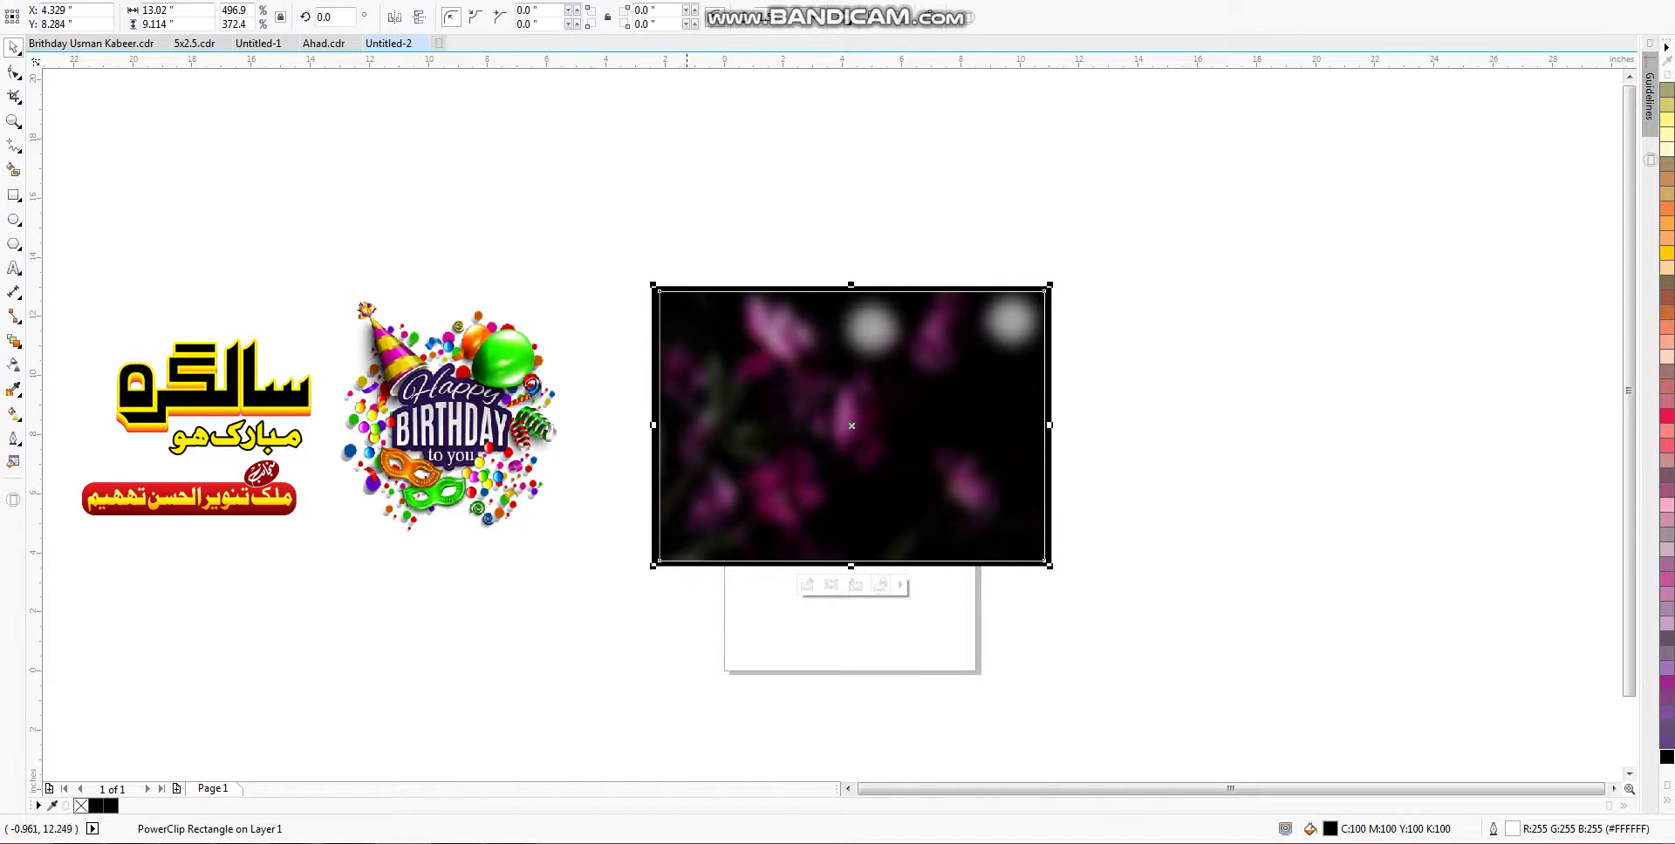
pyautogui.keyDown('shift'); pyautogui.click(679, 287); pyautogui.keyUp('shift')
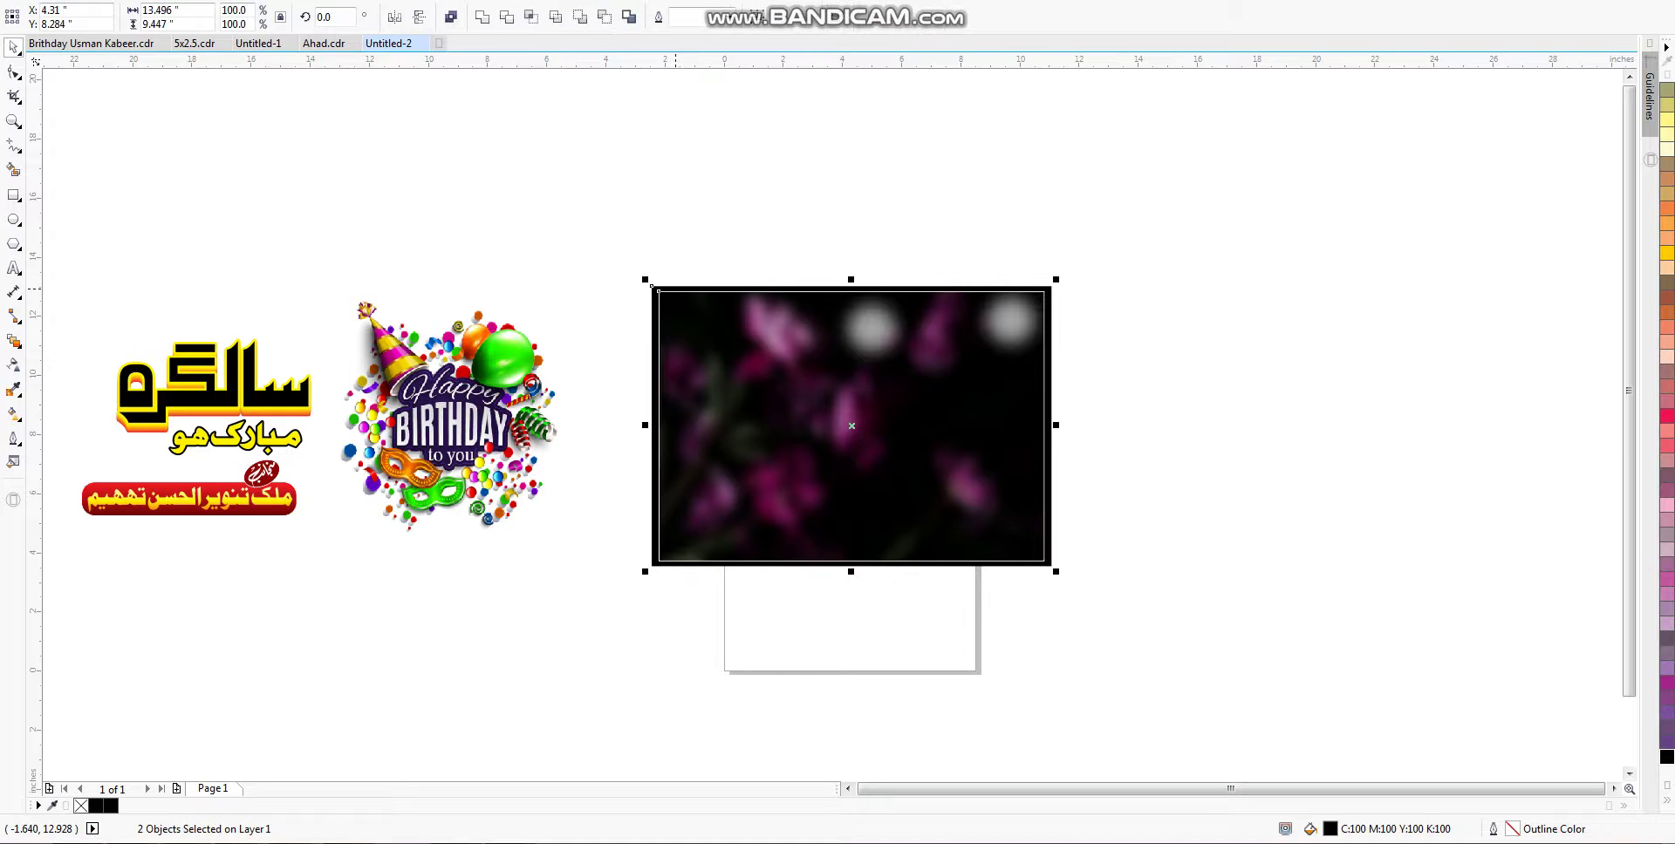
pyautogui.press('Tab')
pyautogui.press('Tab')
pyautogui.press('Tab')
pyautogui.press('Tab')
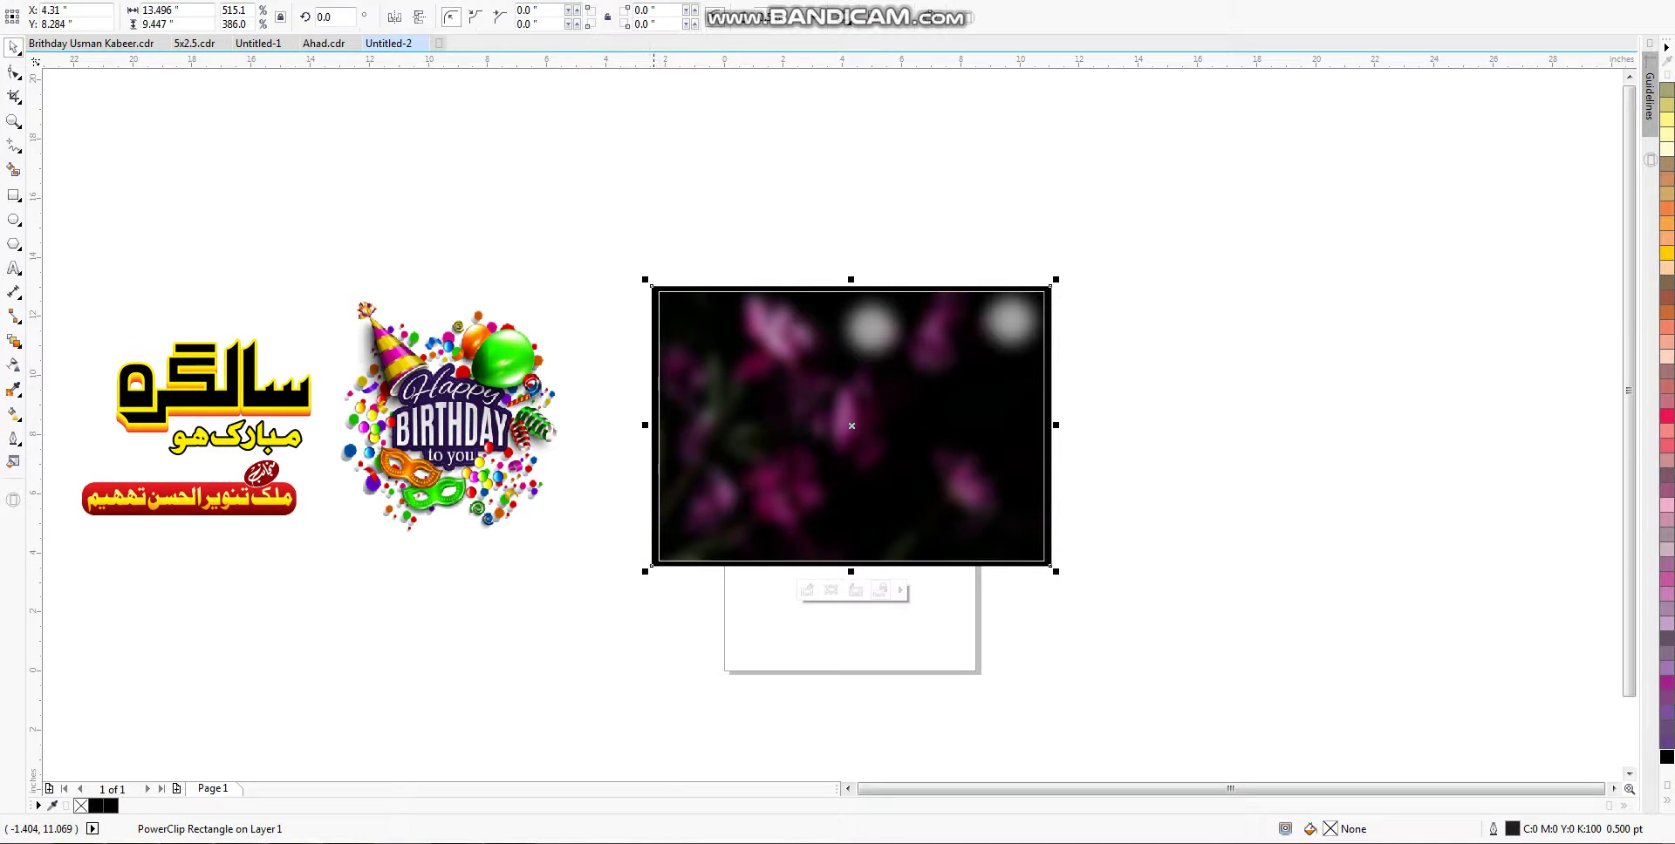
pyautogui.press('Tab')
pyautogui.press('Tab')
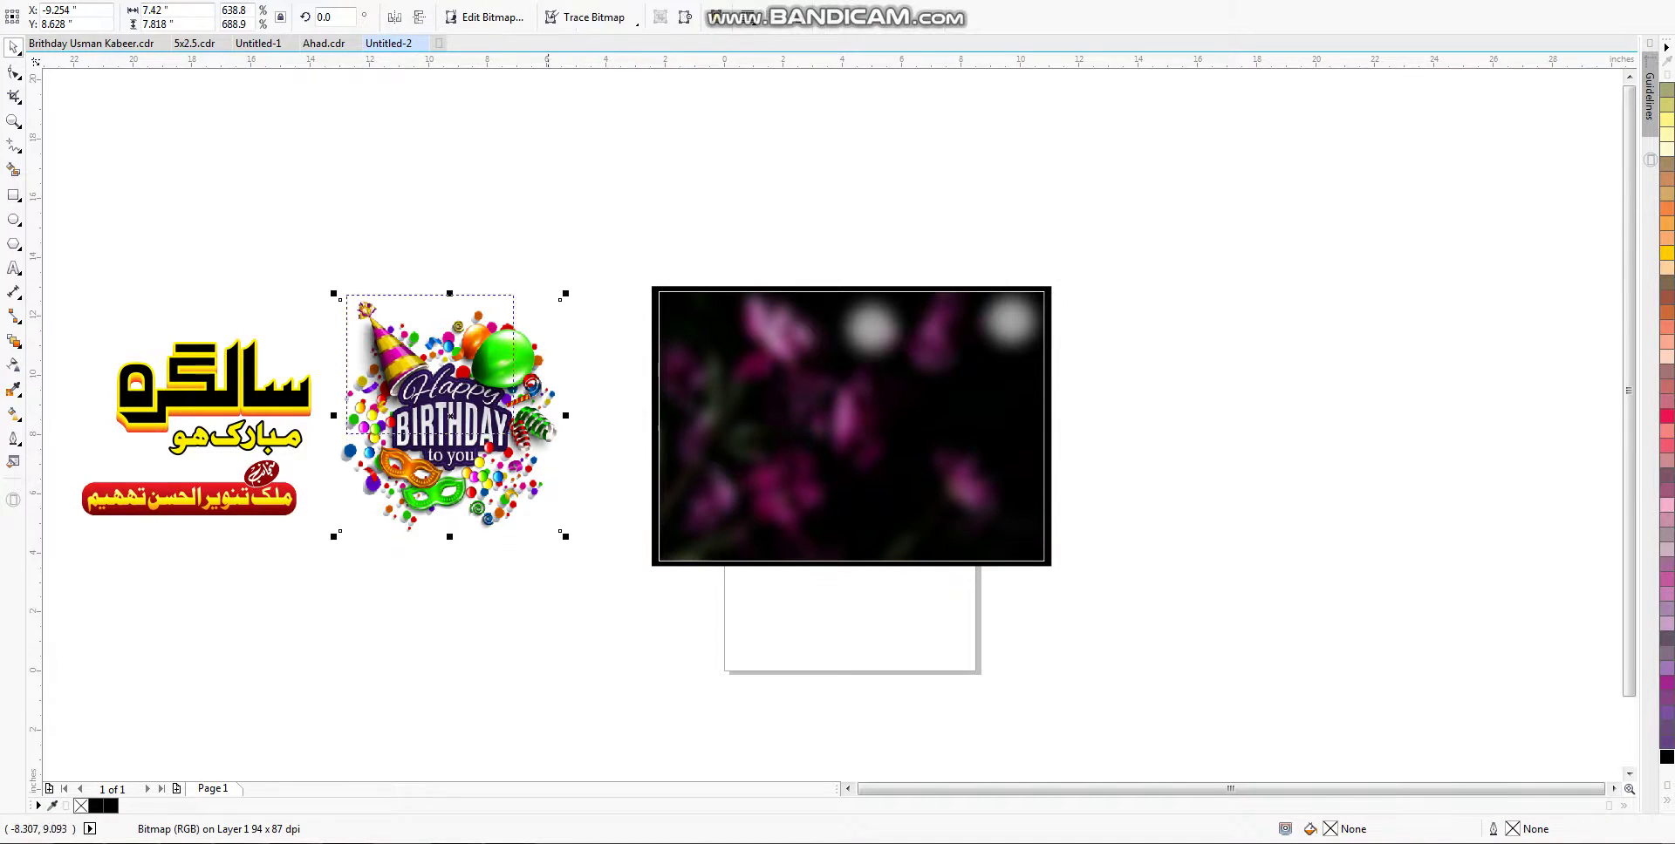
# Step: Move the Happy Birthday graphic onto the poster's left half and shrink it slightly
pyautogui.hotkey('shift', 'F2')
pyautogui.moveTo(680, 470); pyautogui.dragTo(1186, 434)
pyautogui.scroll(-3, 721, 479)
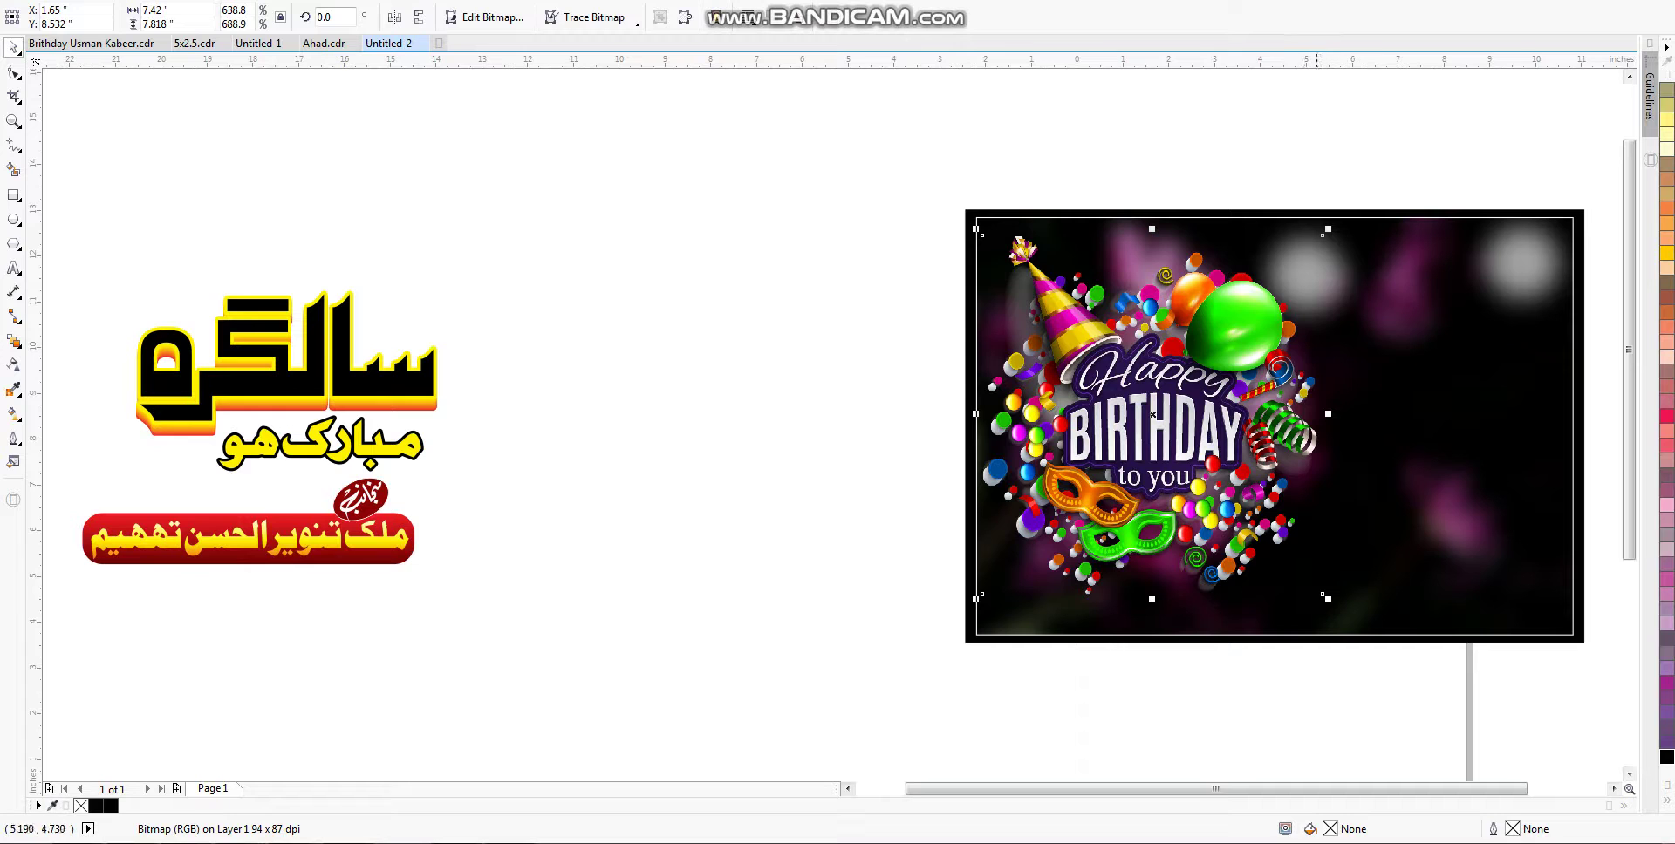
pyautogui.moveTo(1328, 599)
pyautogui.mouseDown()
pyautogui.moveTo(1309, 552)
pyautogui.moveTo(1327, 580)
pyautogui.mouseUp()
pyautogui.hscroll(4, 1134, 436)
pyautogui.press('Escape')
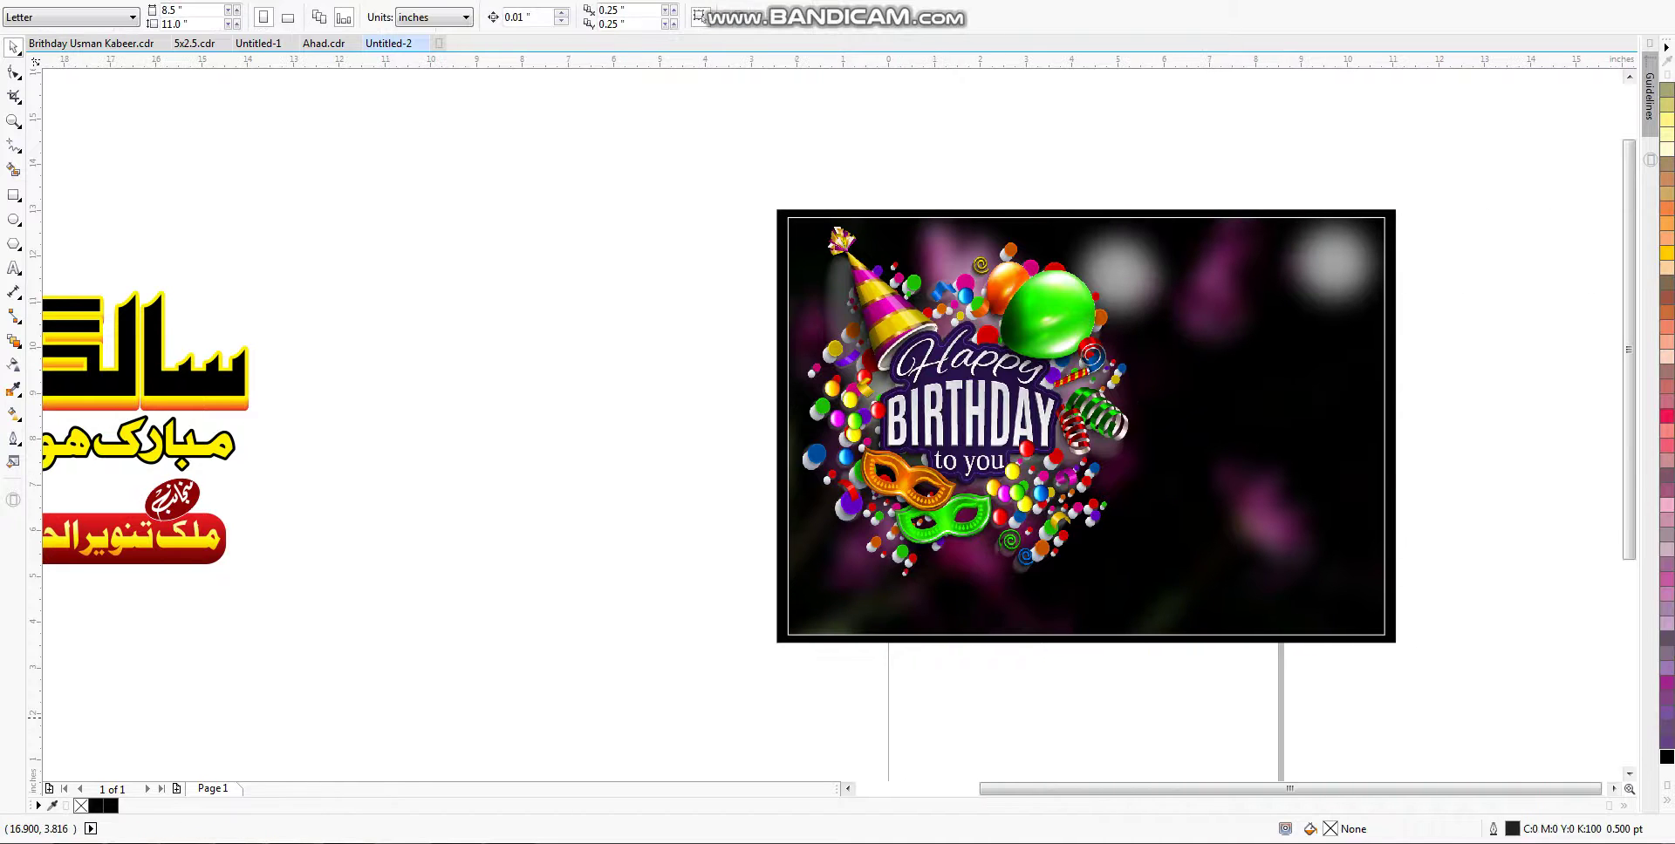
pyautogui.scroll(2, 1542, 403)
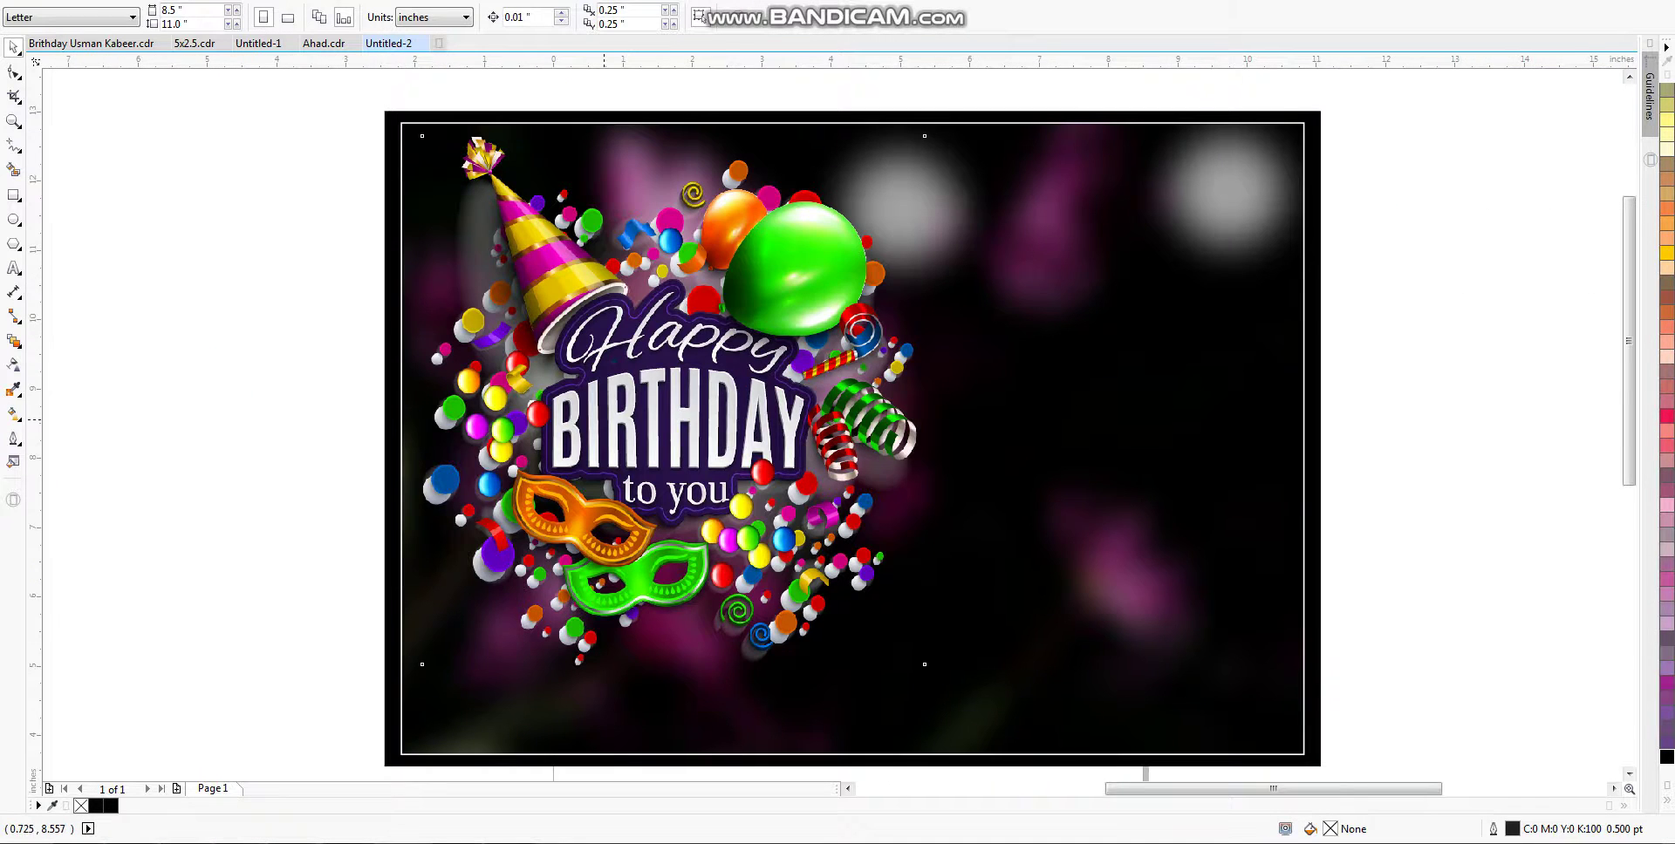
pyautogui.click(603, 419)
pyautogui.scroll(-2, 604, 420)
pyautogui.click(1524, 460)
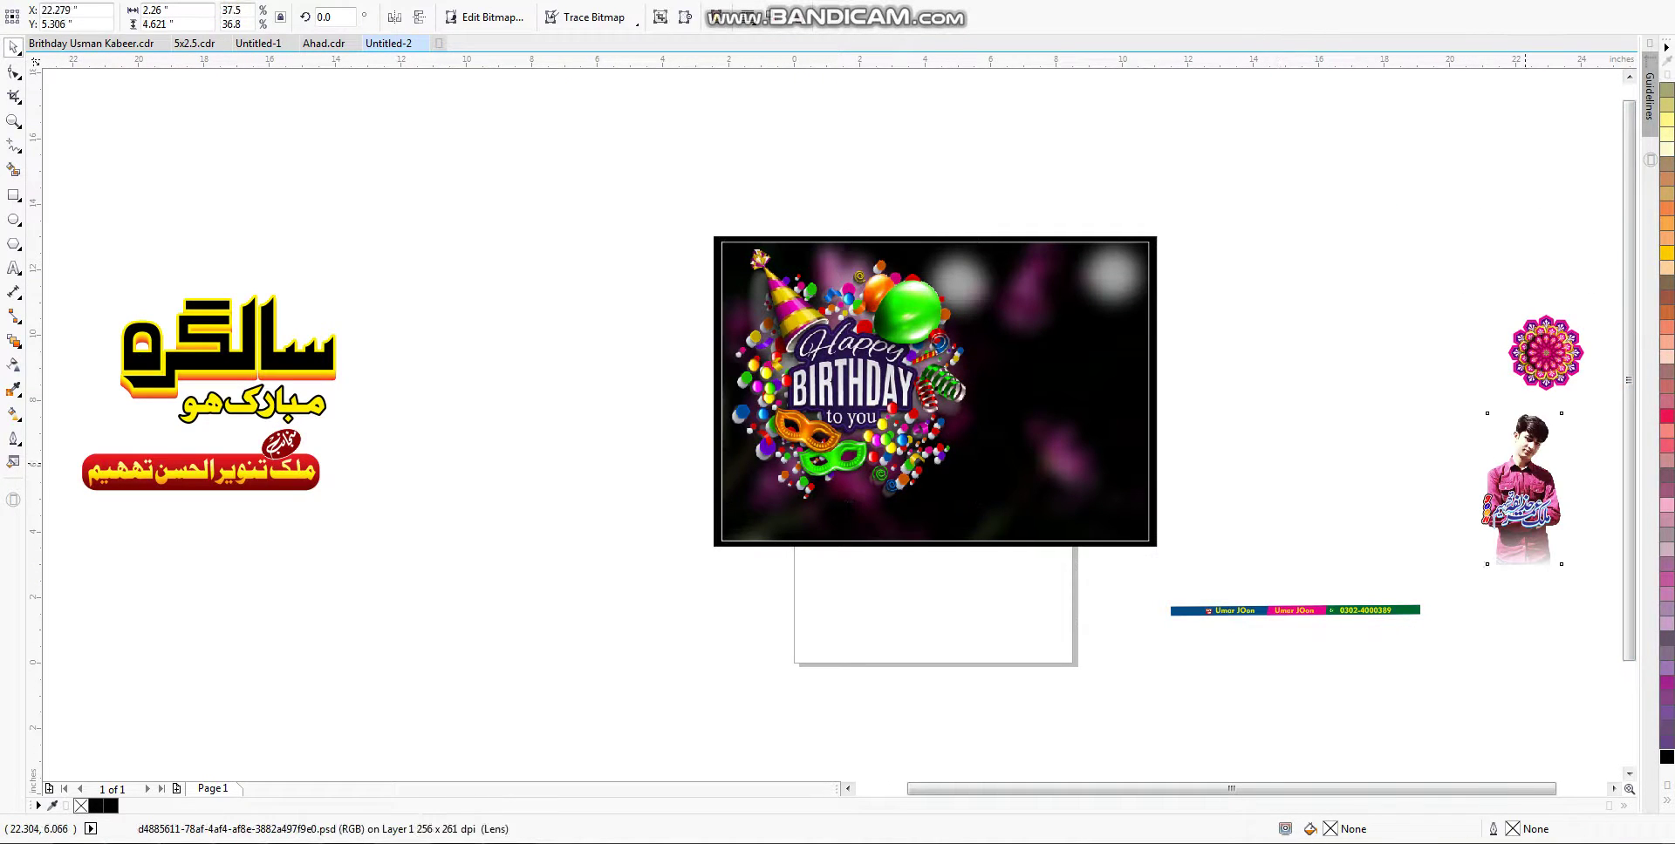
# Step: Enlarge the young man's photo to about twice its size and clip it inside the frame, right of the graphic
pyautogui.moveTo(1525, 460); pyautogui.dragTo(1001, 294)
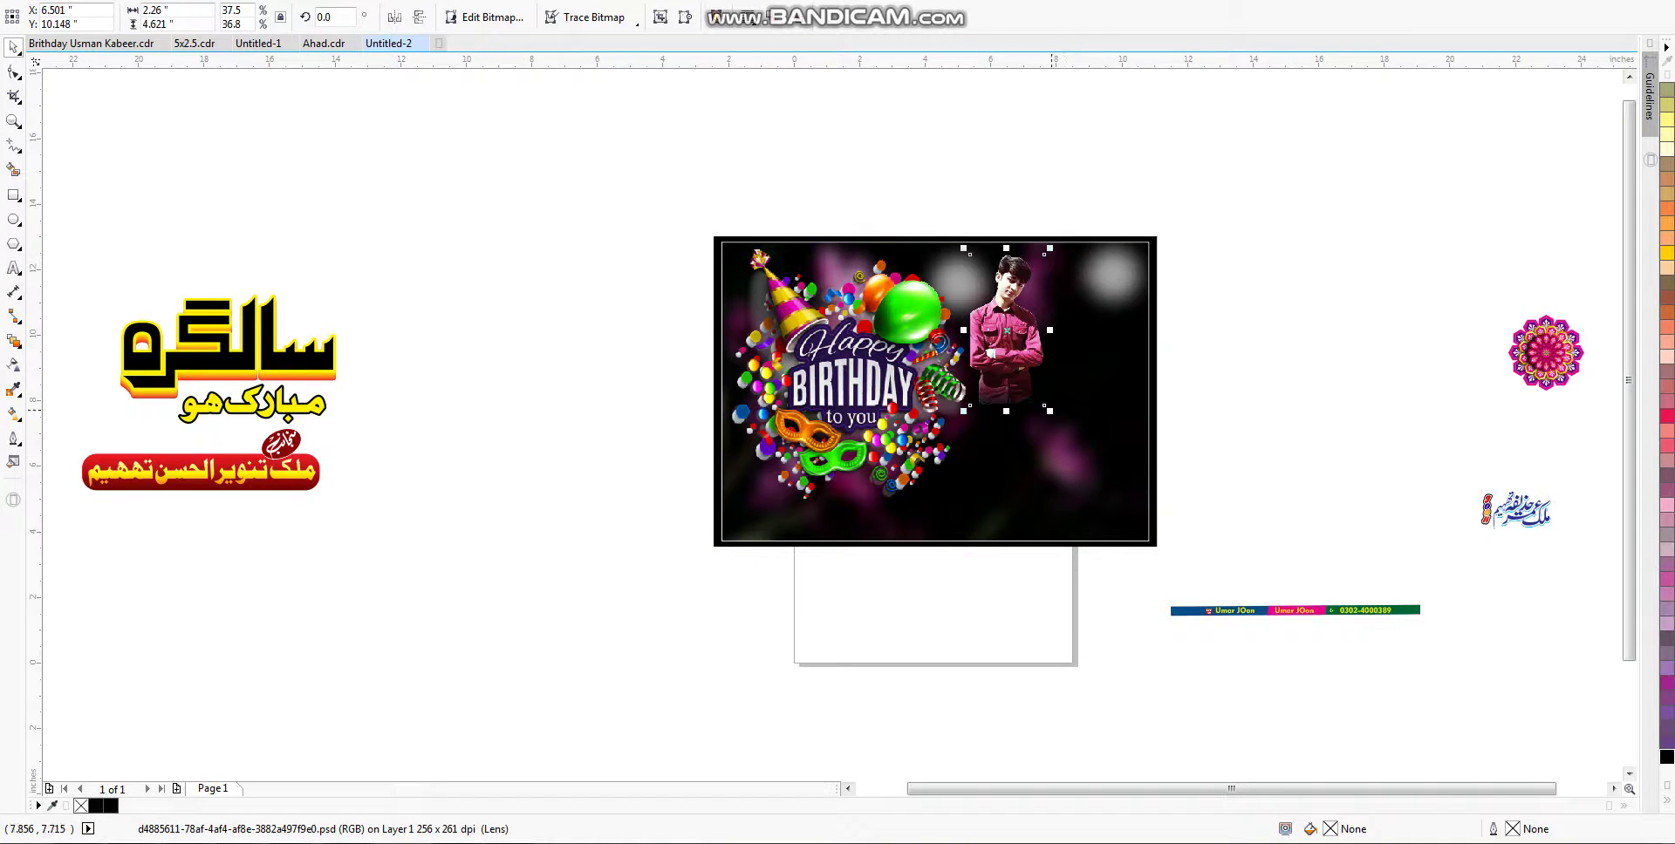
pyautogui.moveTo(1052, 410); pyautogui.dragTo(1121, 576)
pyautogui.moveTo(783, 647); pyautogui.dragTo(1326, 278)
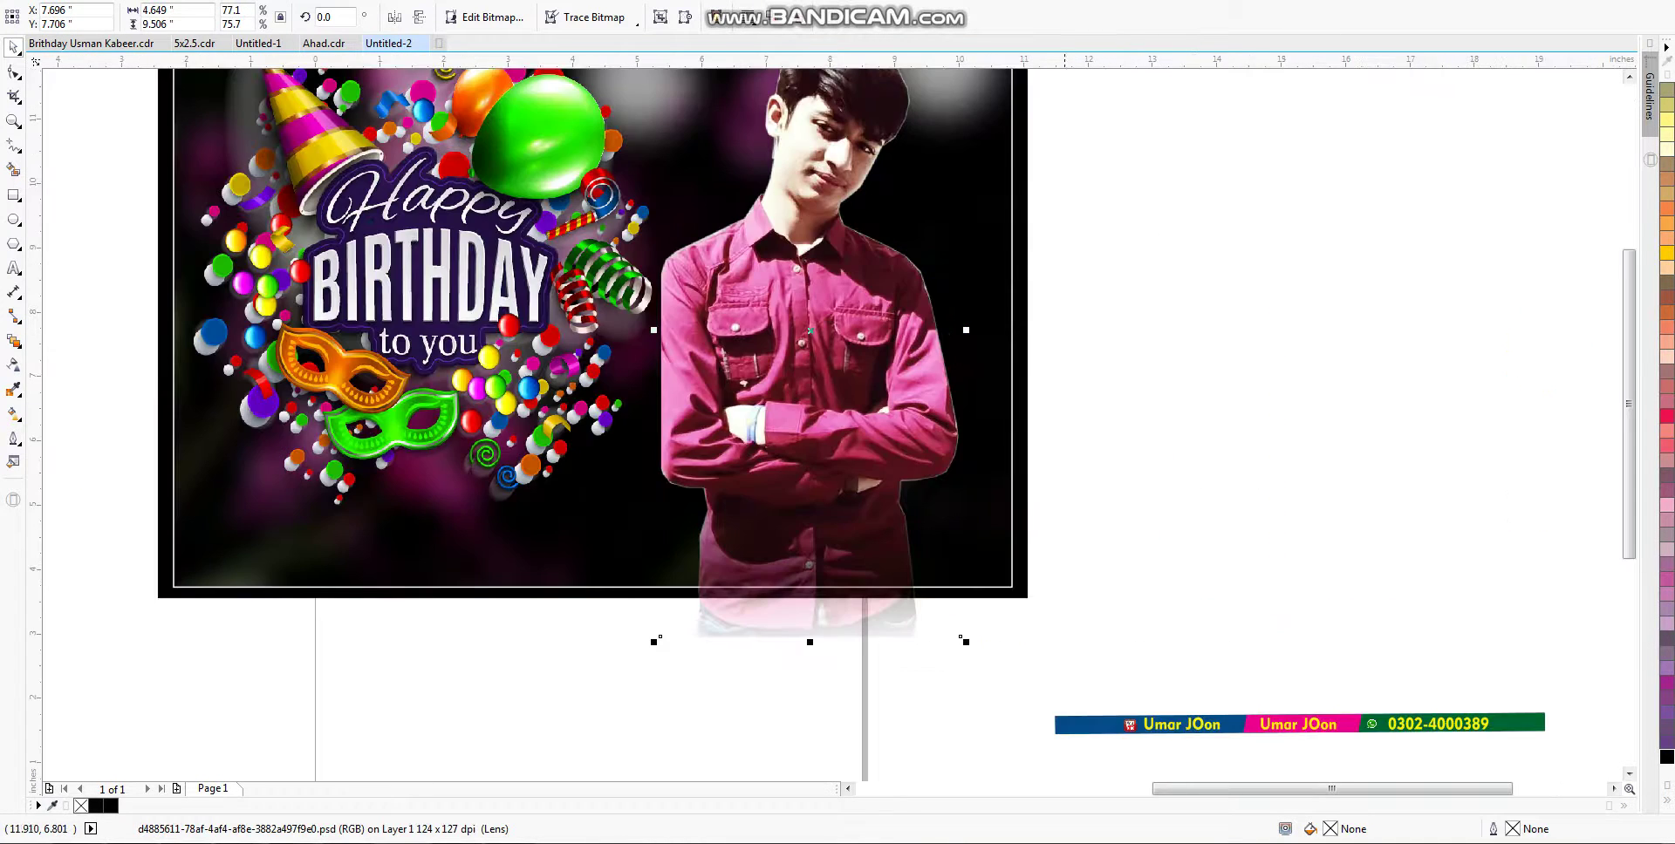
pyautogui.scroll(-2, 955, 541)
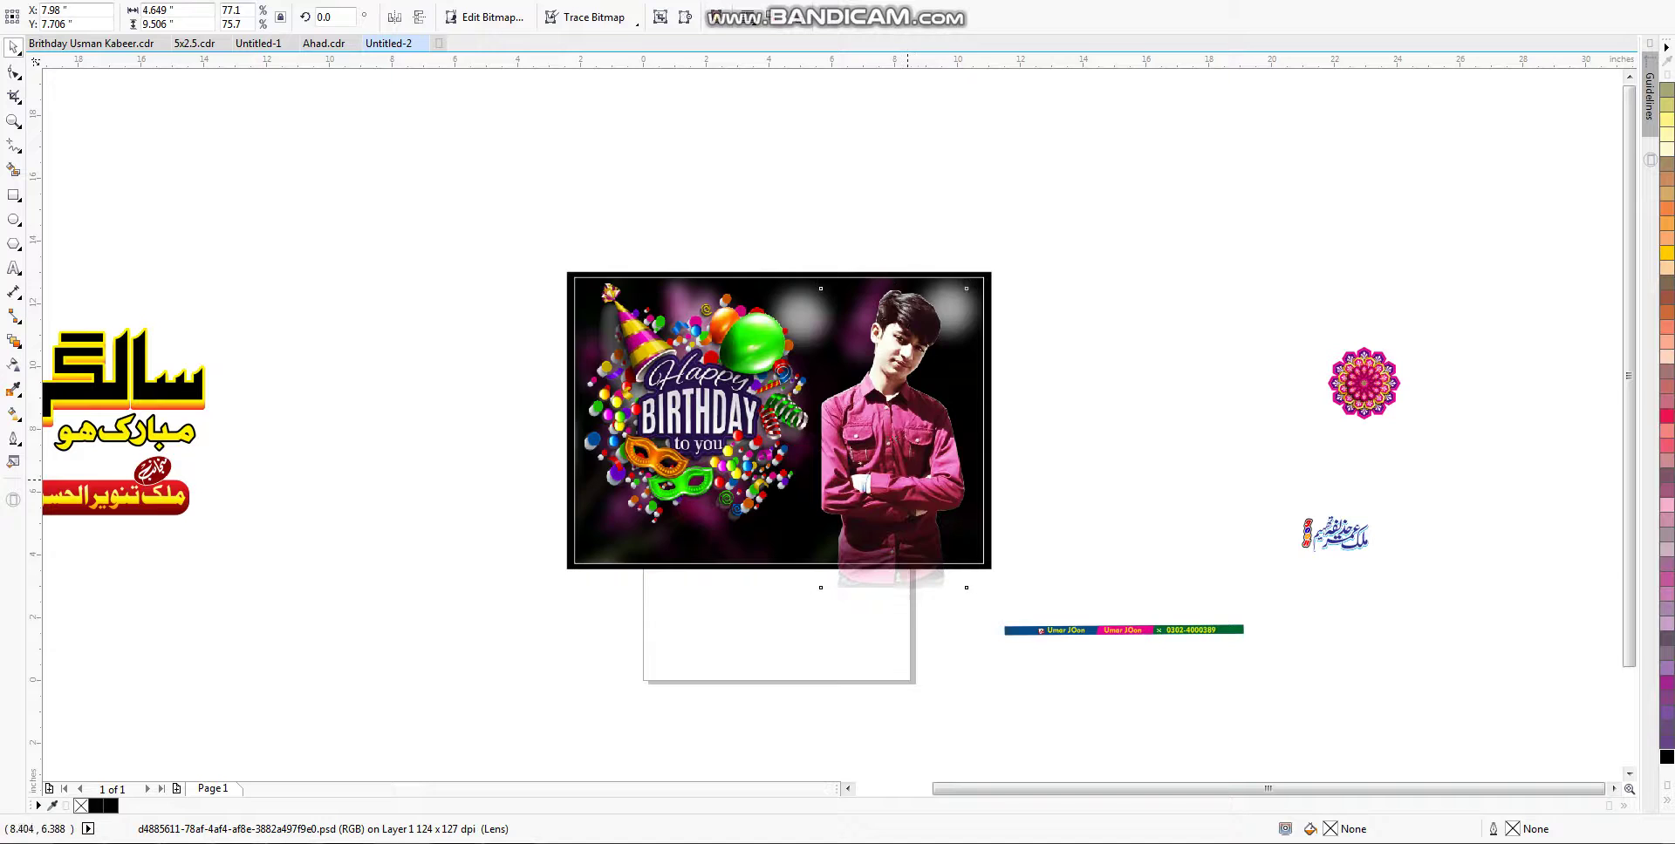
pyautogui.moveTo(907, 479); pyautogui.dragTo(916, 482)
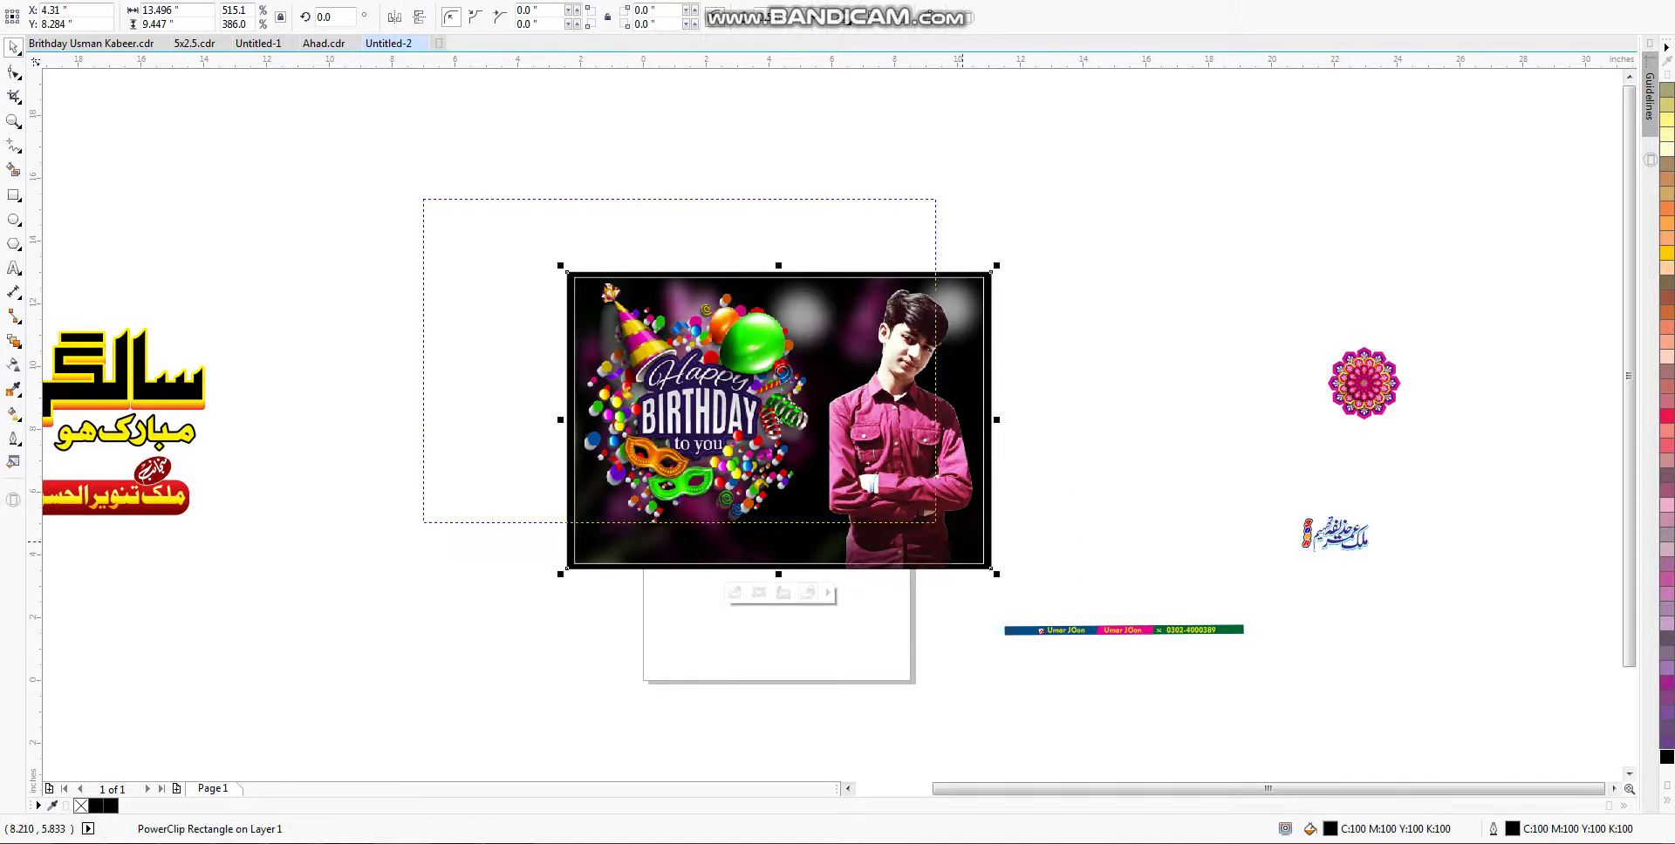
pyautogui.scroll(1, 903, 501)
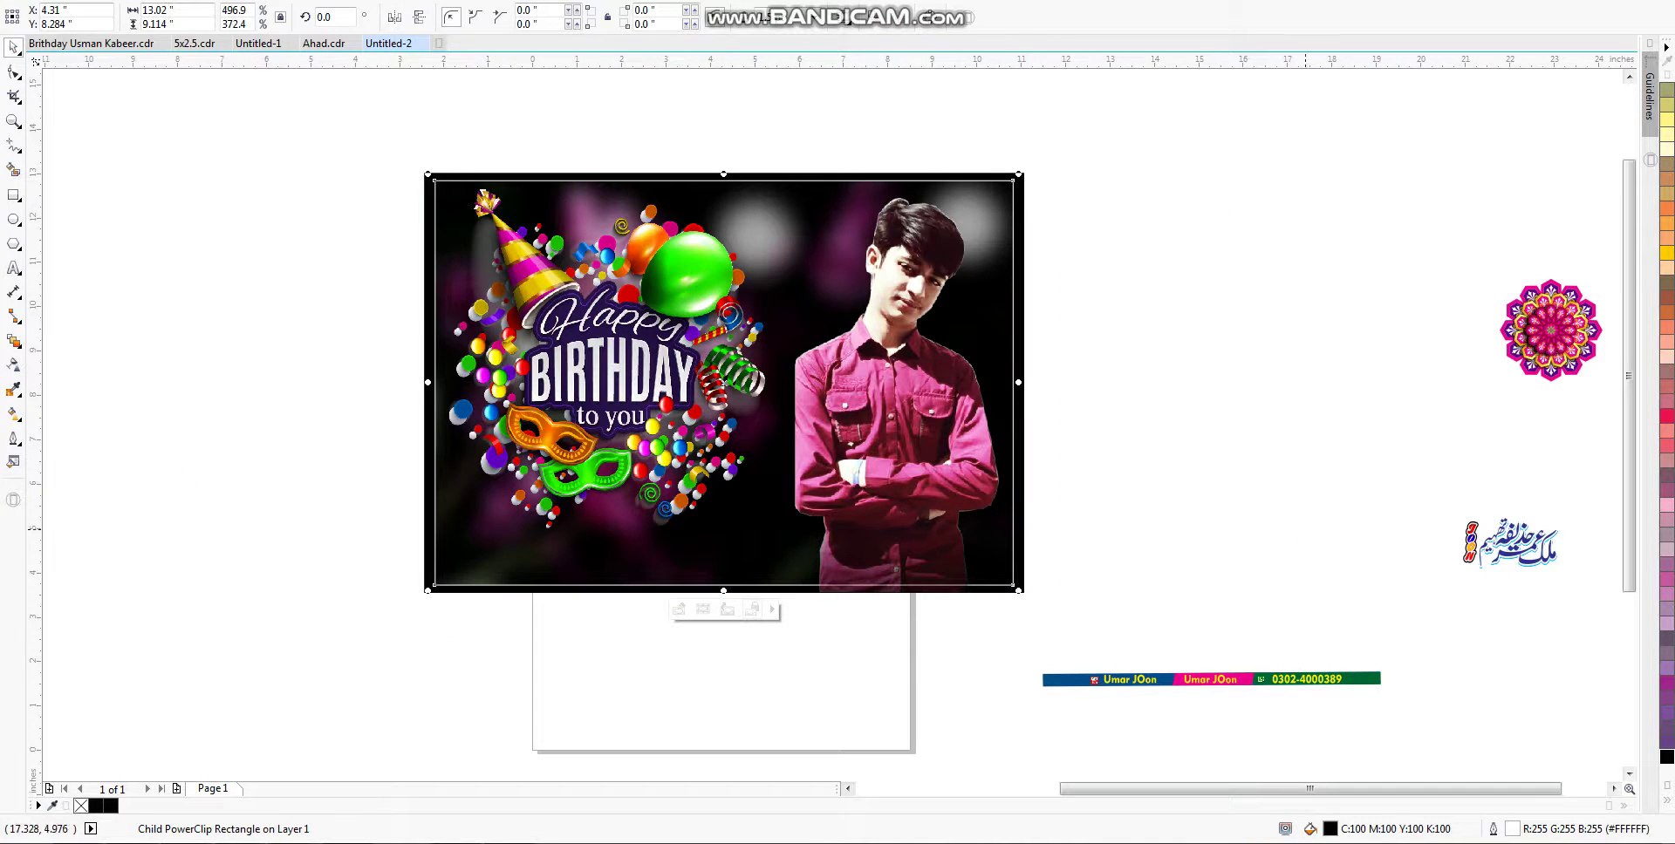
pyautogui.moveTo(1390, 747); pyautogui.dragTo(783, 556)
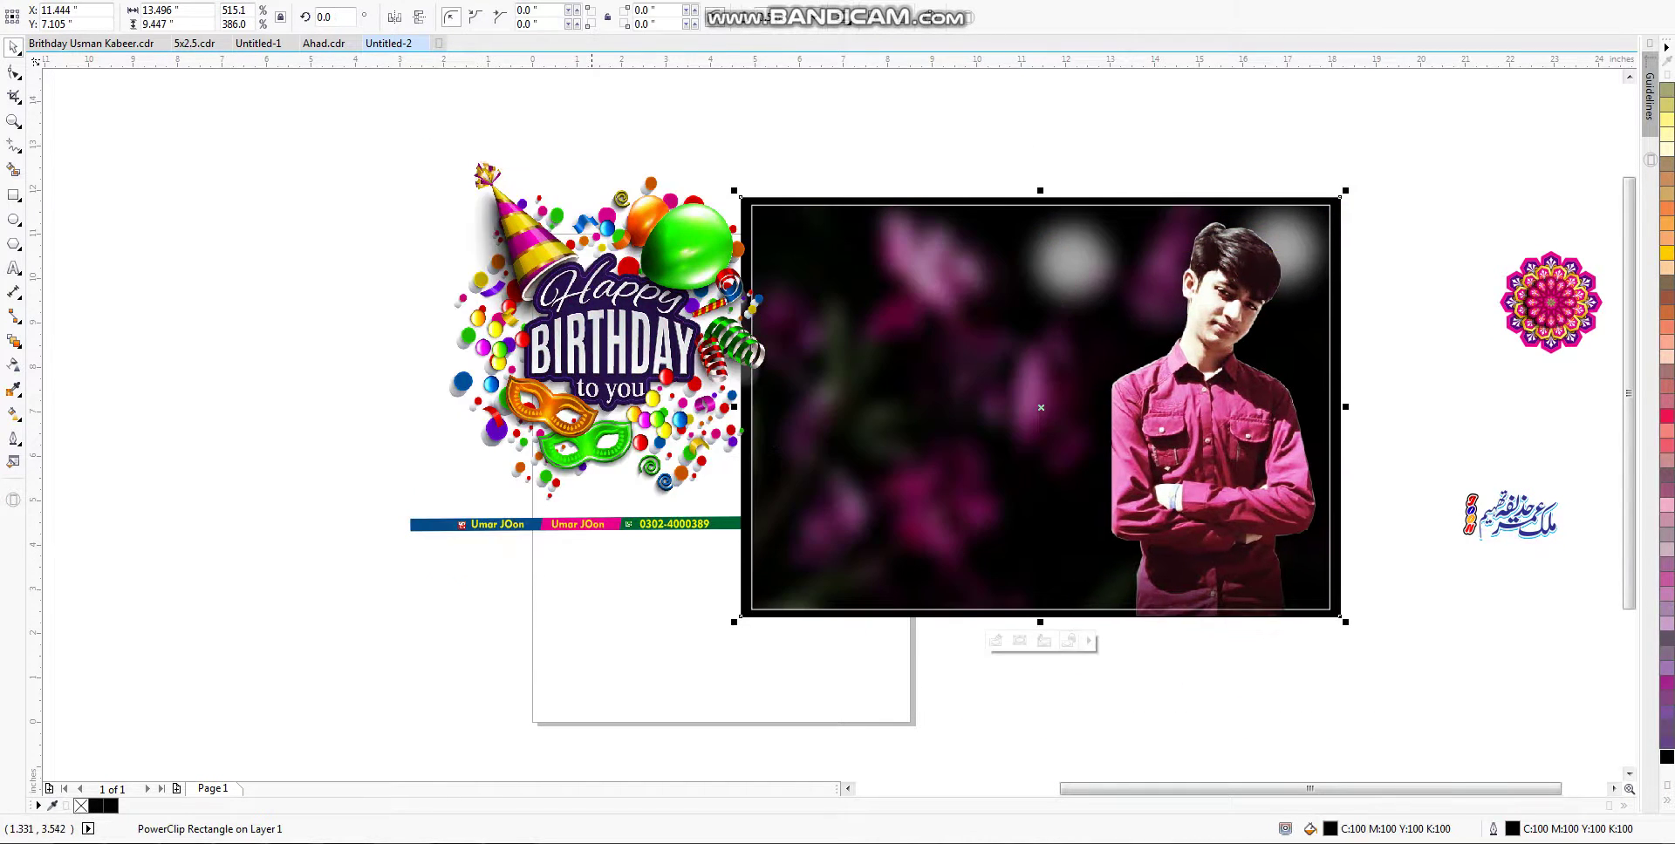
# Step: Stretch the name-and-phone strip to poster width, align it to the bottom edge, and clip it inside the frame
pyautogui.hotkey('ctrl', 'z')
pyautogui.moveTo(312, 487); pyautogui.dragTo(1005, 615)
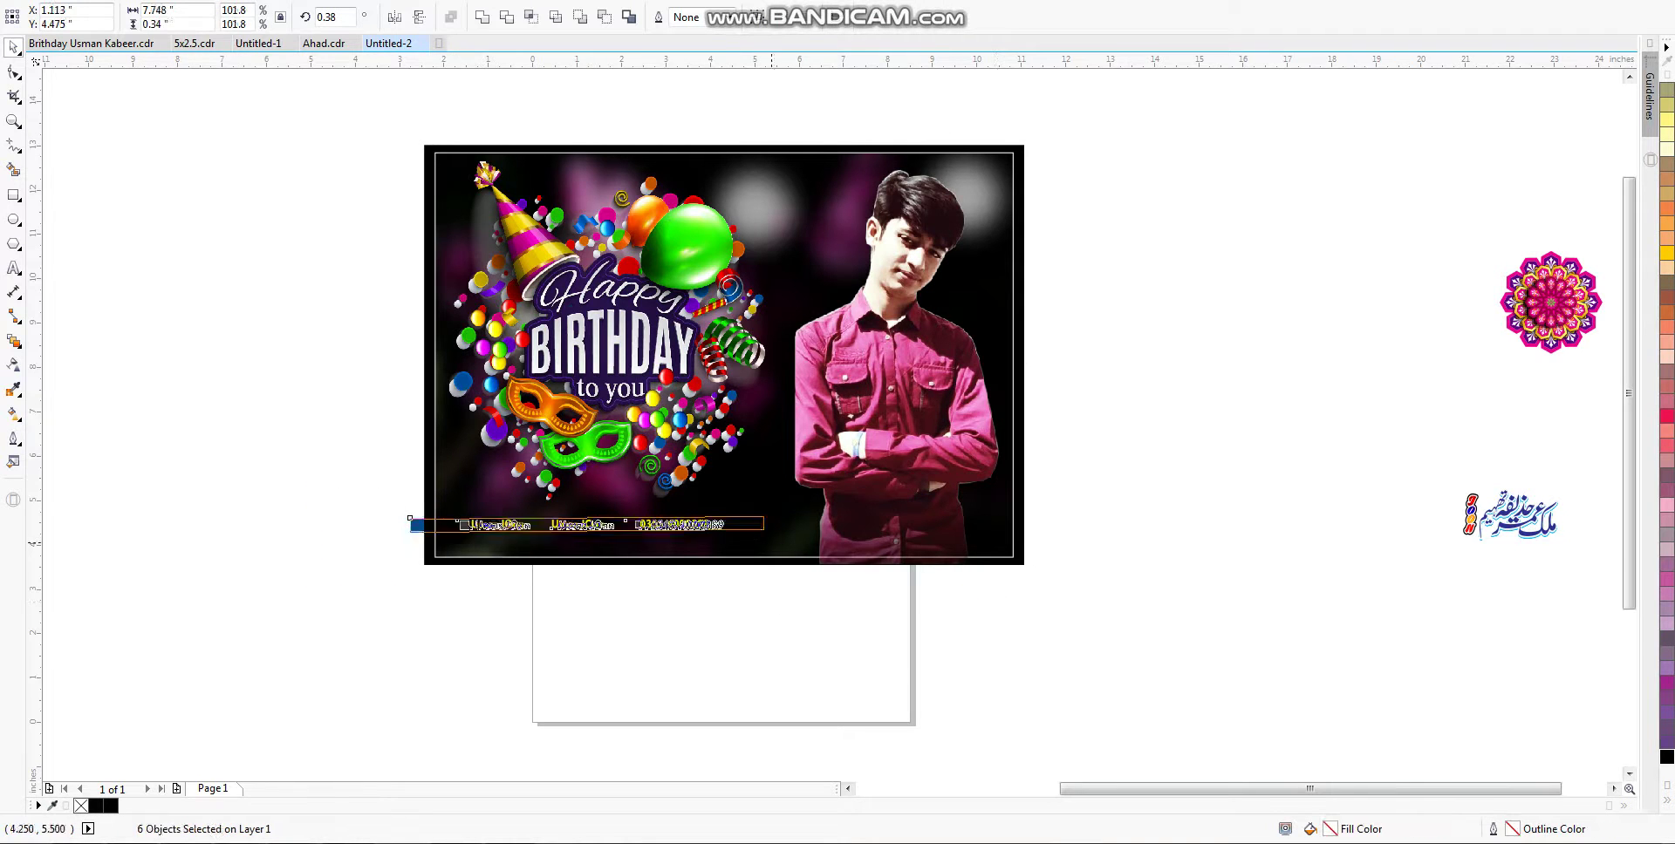
pyautogui.moveTo(752, 532); pyautogui.dragTo(1064, 615)
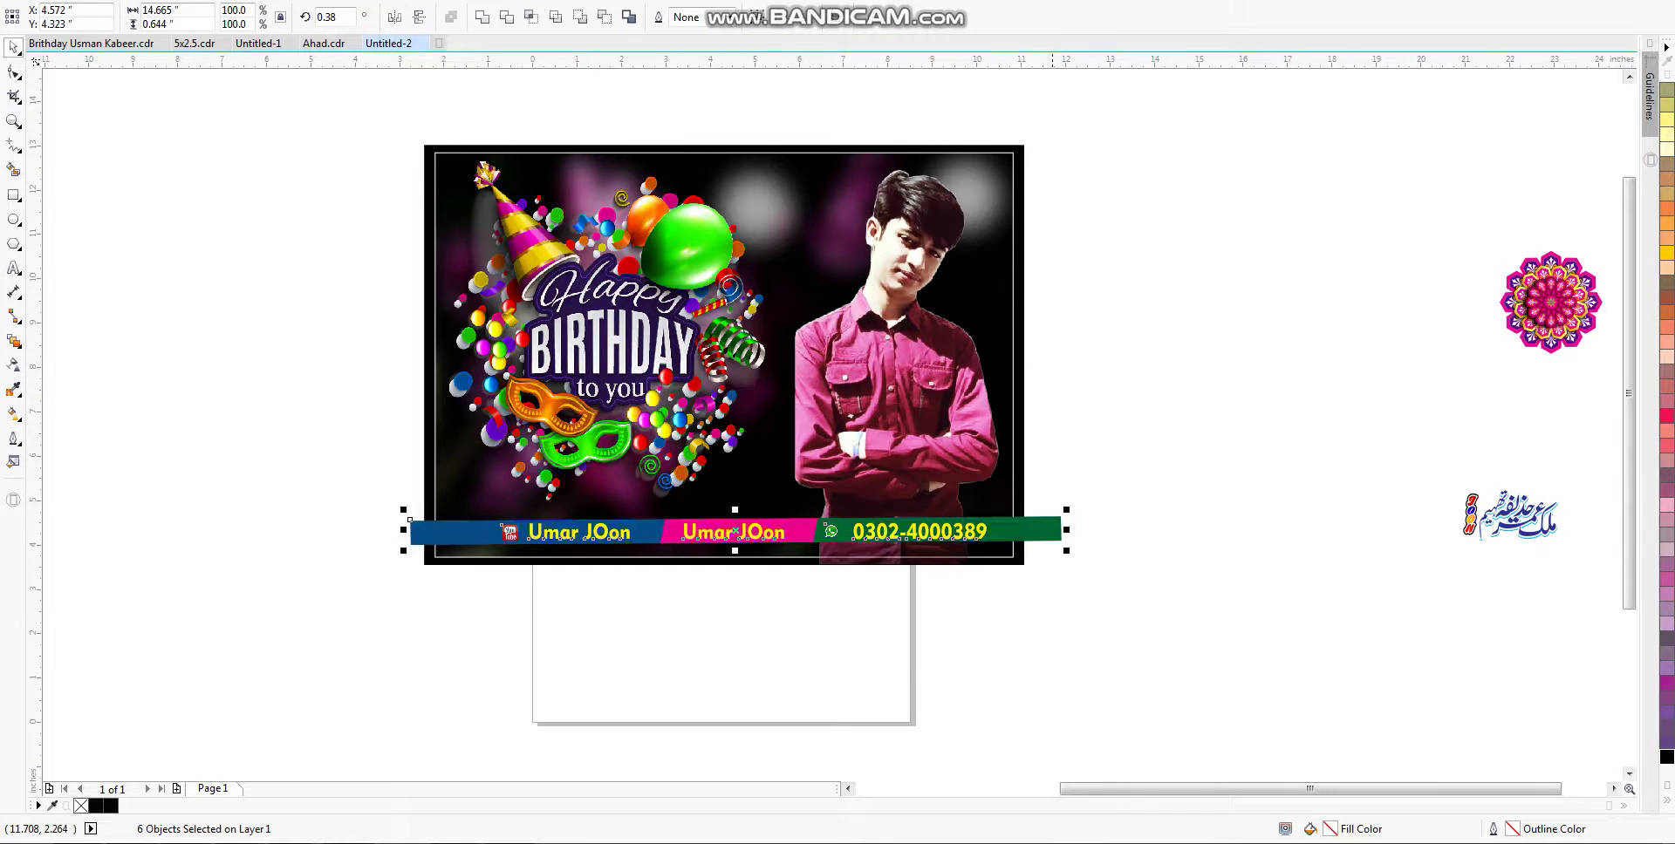
pyautogui.moveTo(410, 521); pyautogui.dragTo(398, 528)
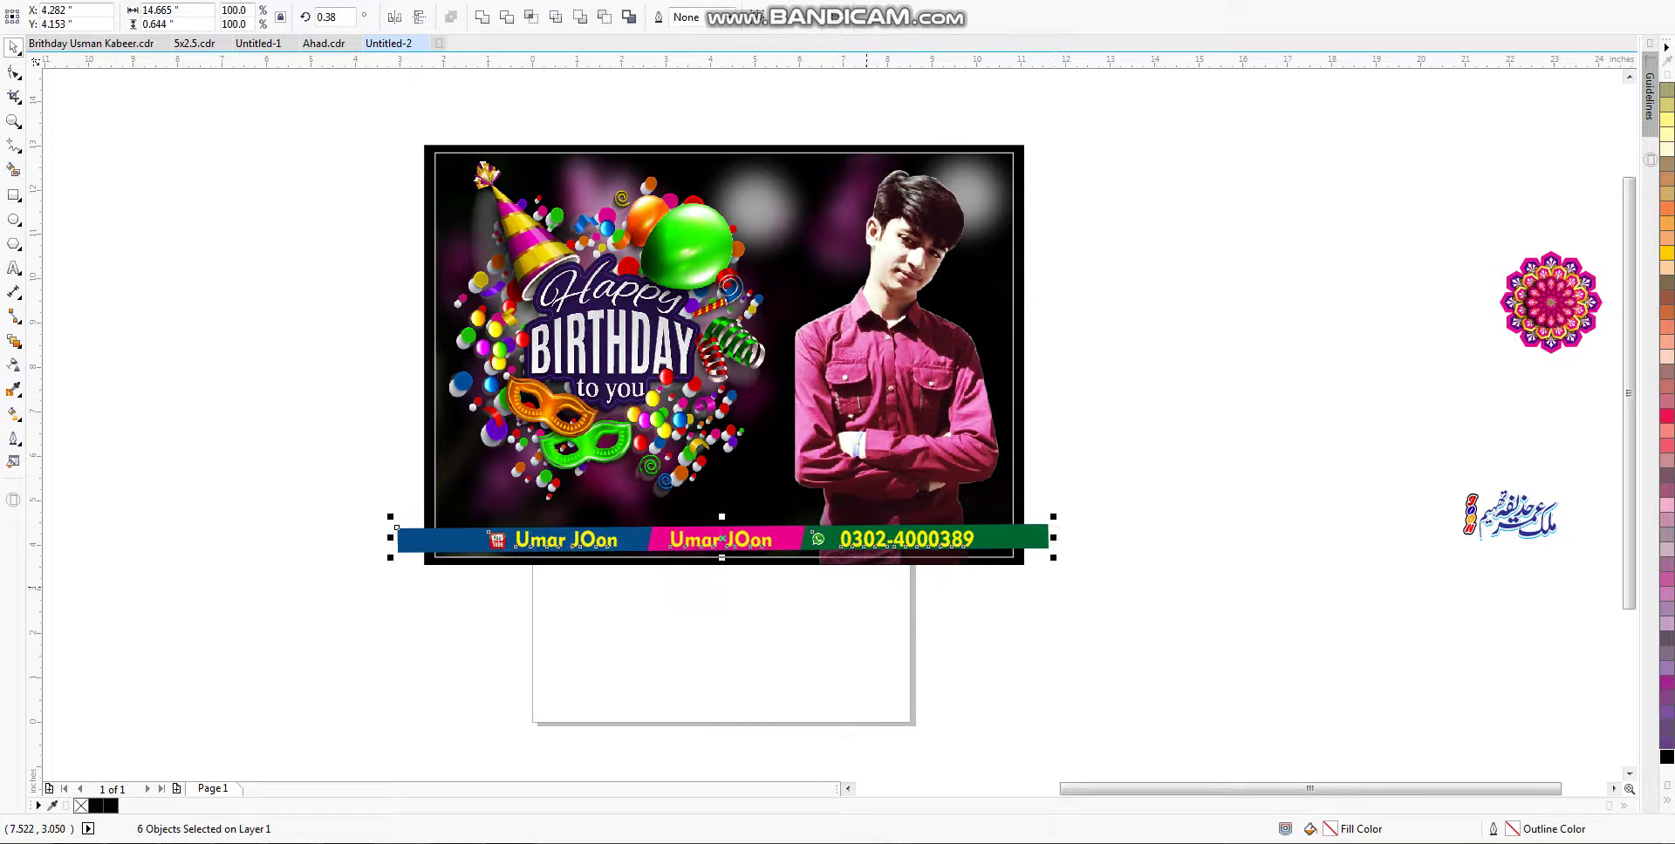
pyautogui.click(691, 517)
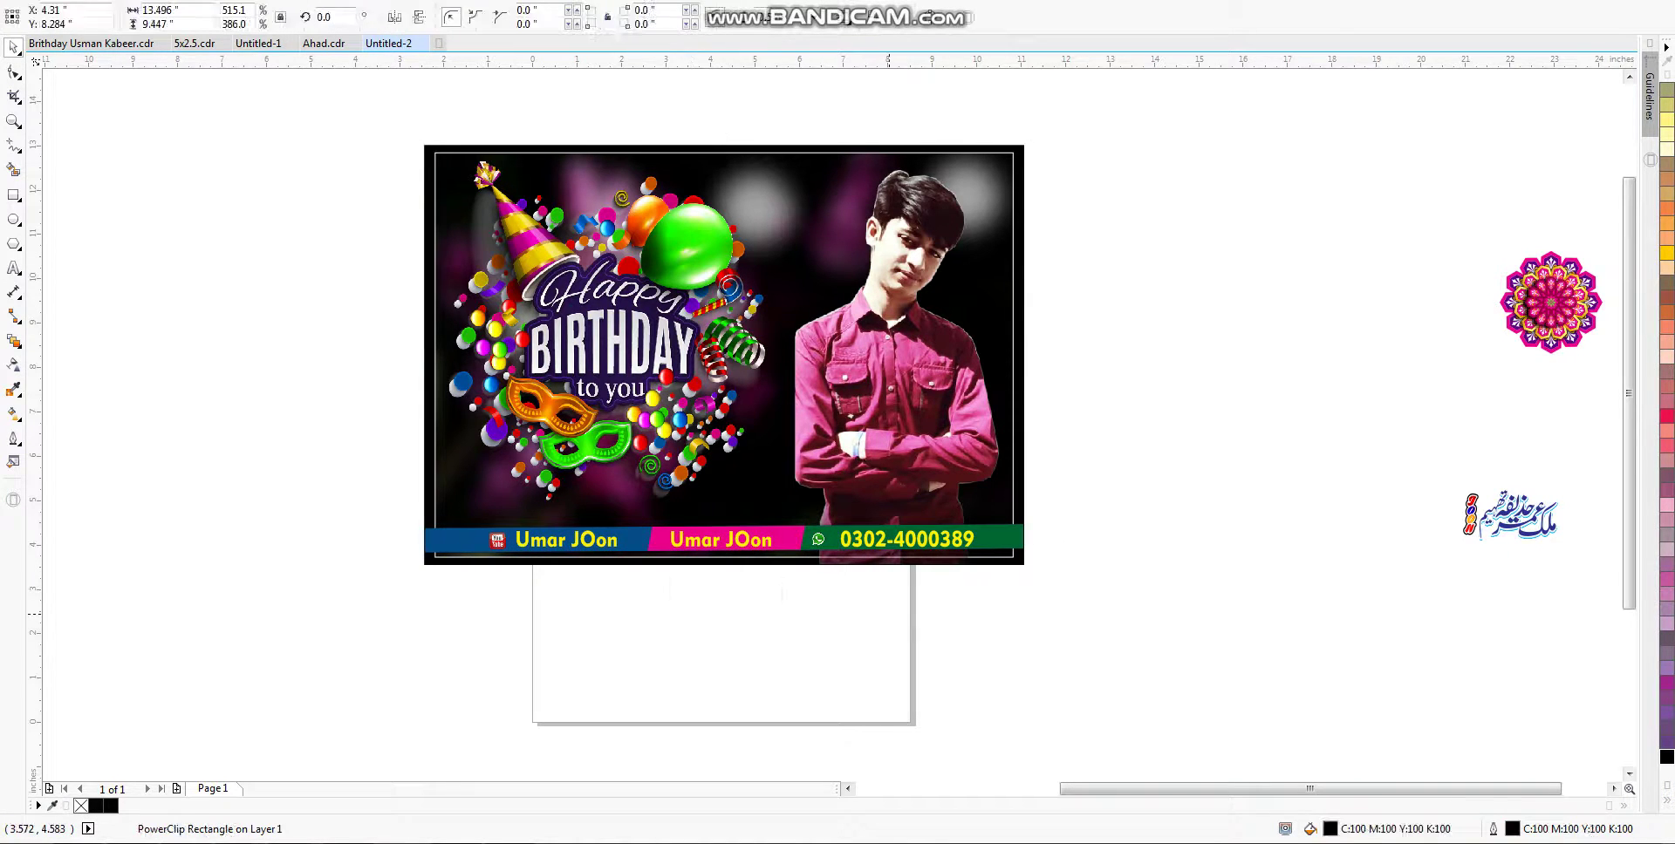
pyautogui.press('Escape')
# Step: Type the person's name as a new text object and set it in Geometr415 Blk BT
pyautogui.scroll(-2, 1232, 545)
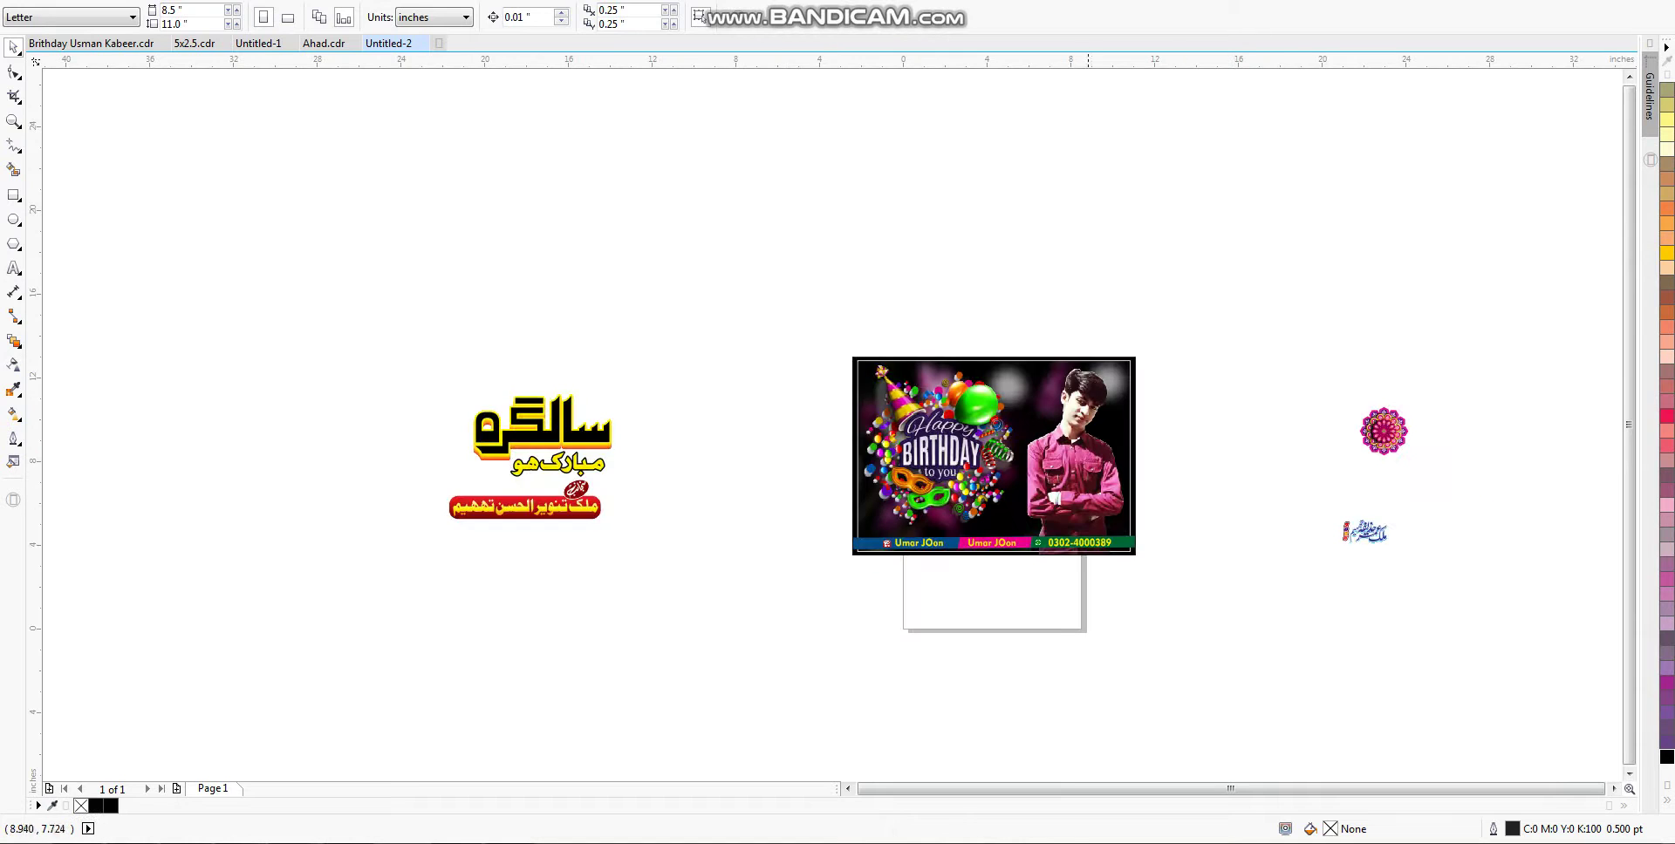
pyautogui.scroll(2, 968, 396)
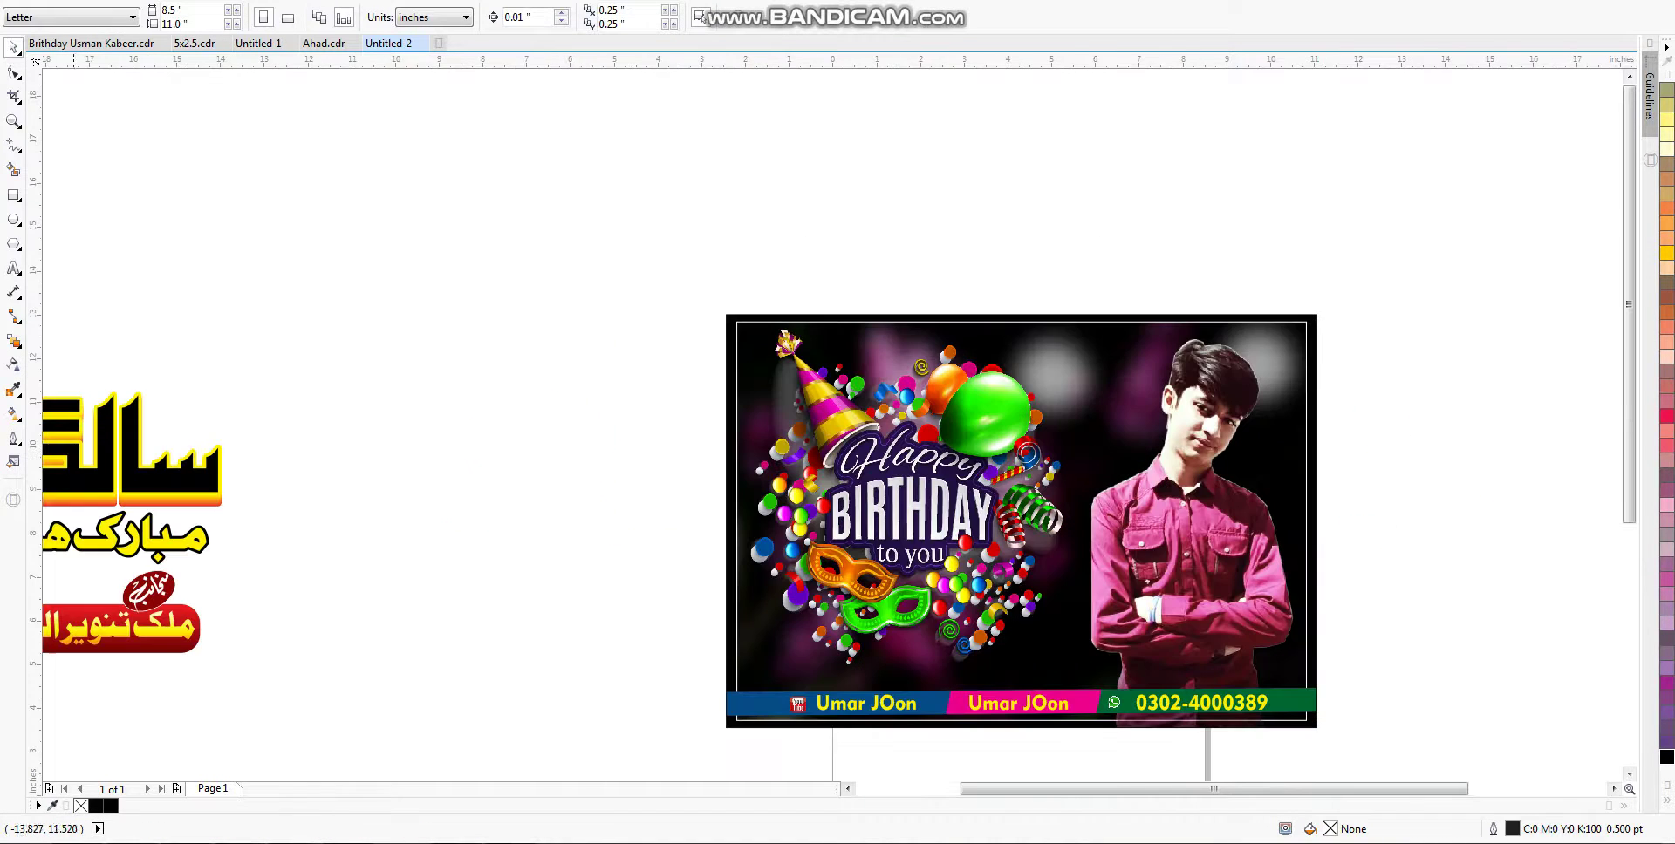
pyautogui.click(203, 349)
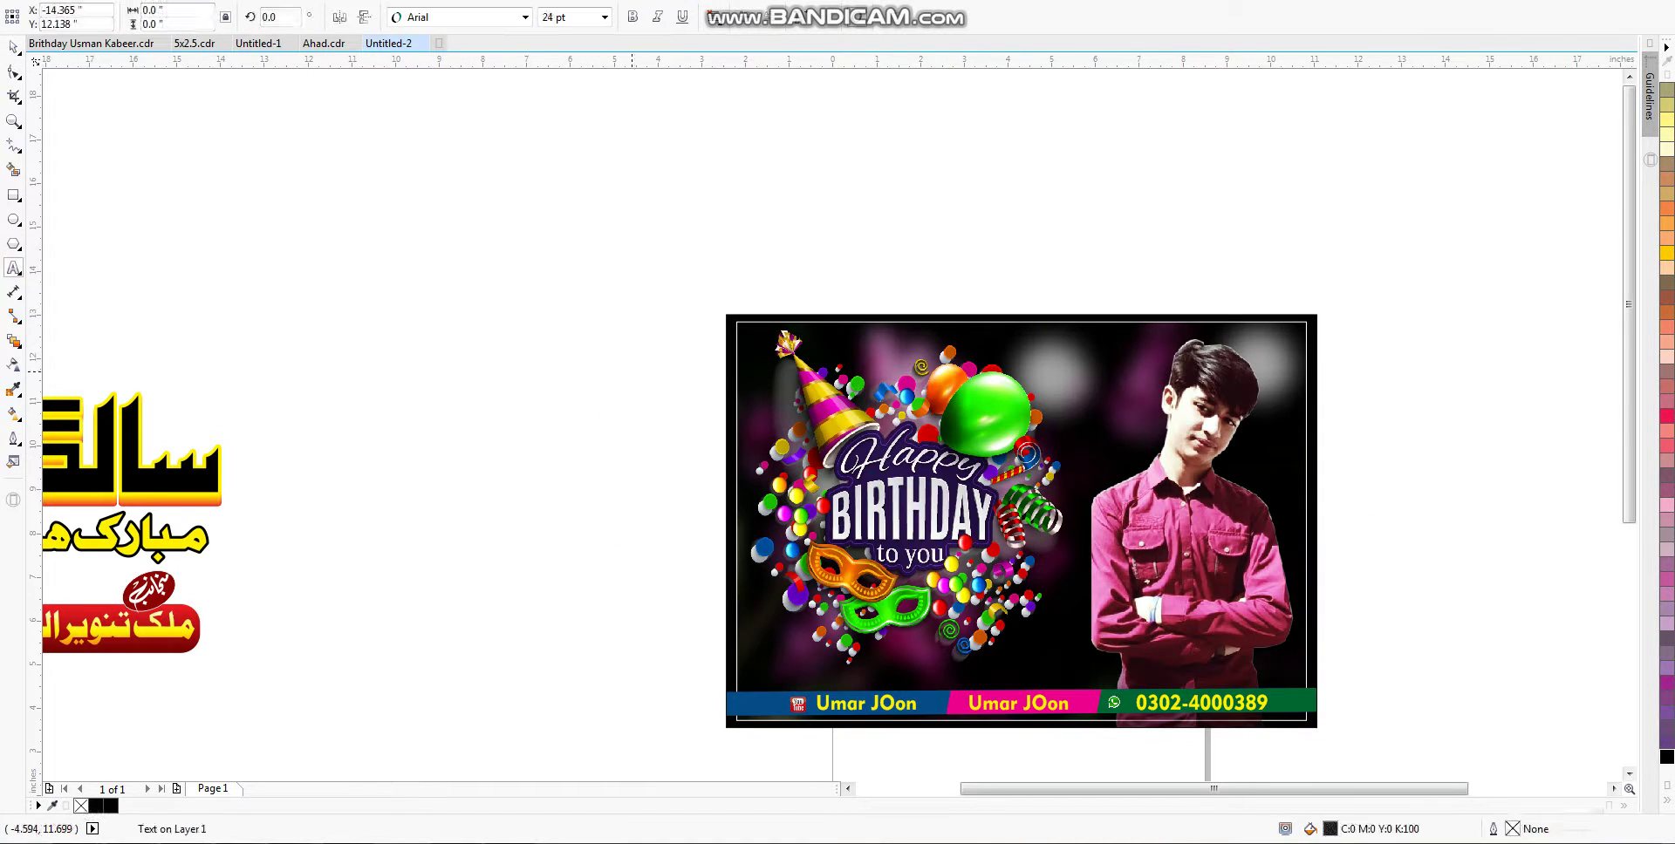
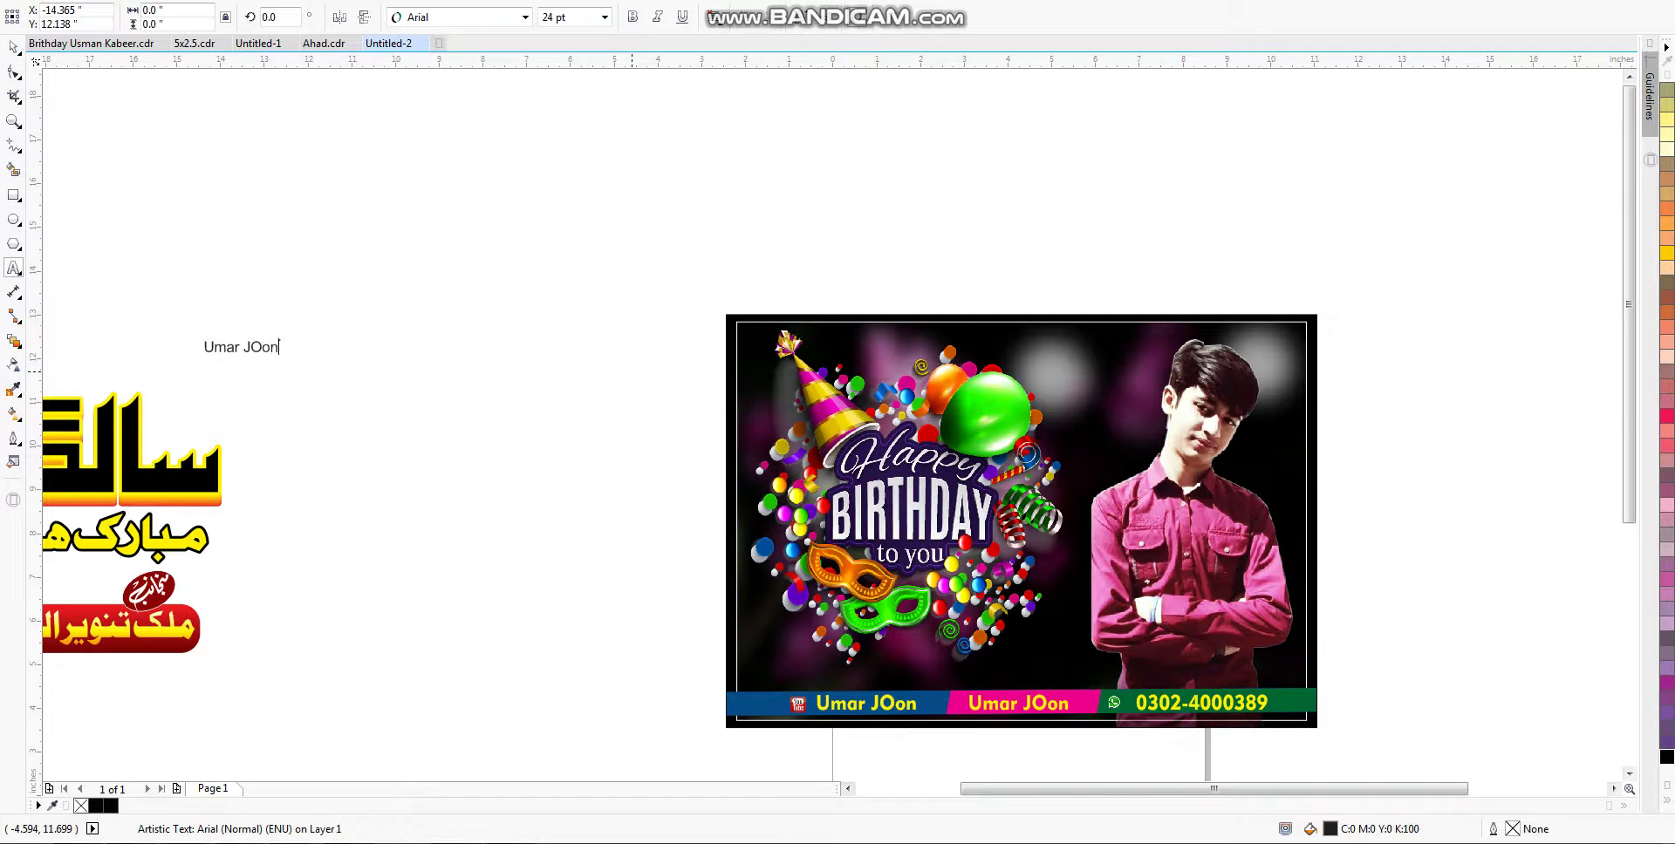
pyautogui.hotkey('ctrl', 'space')
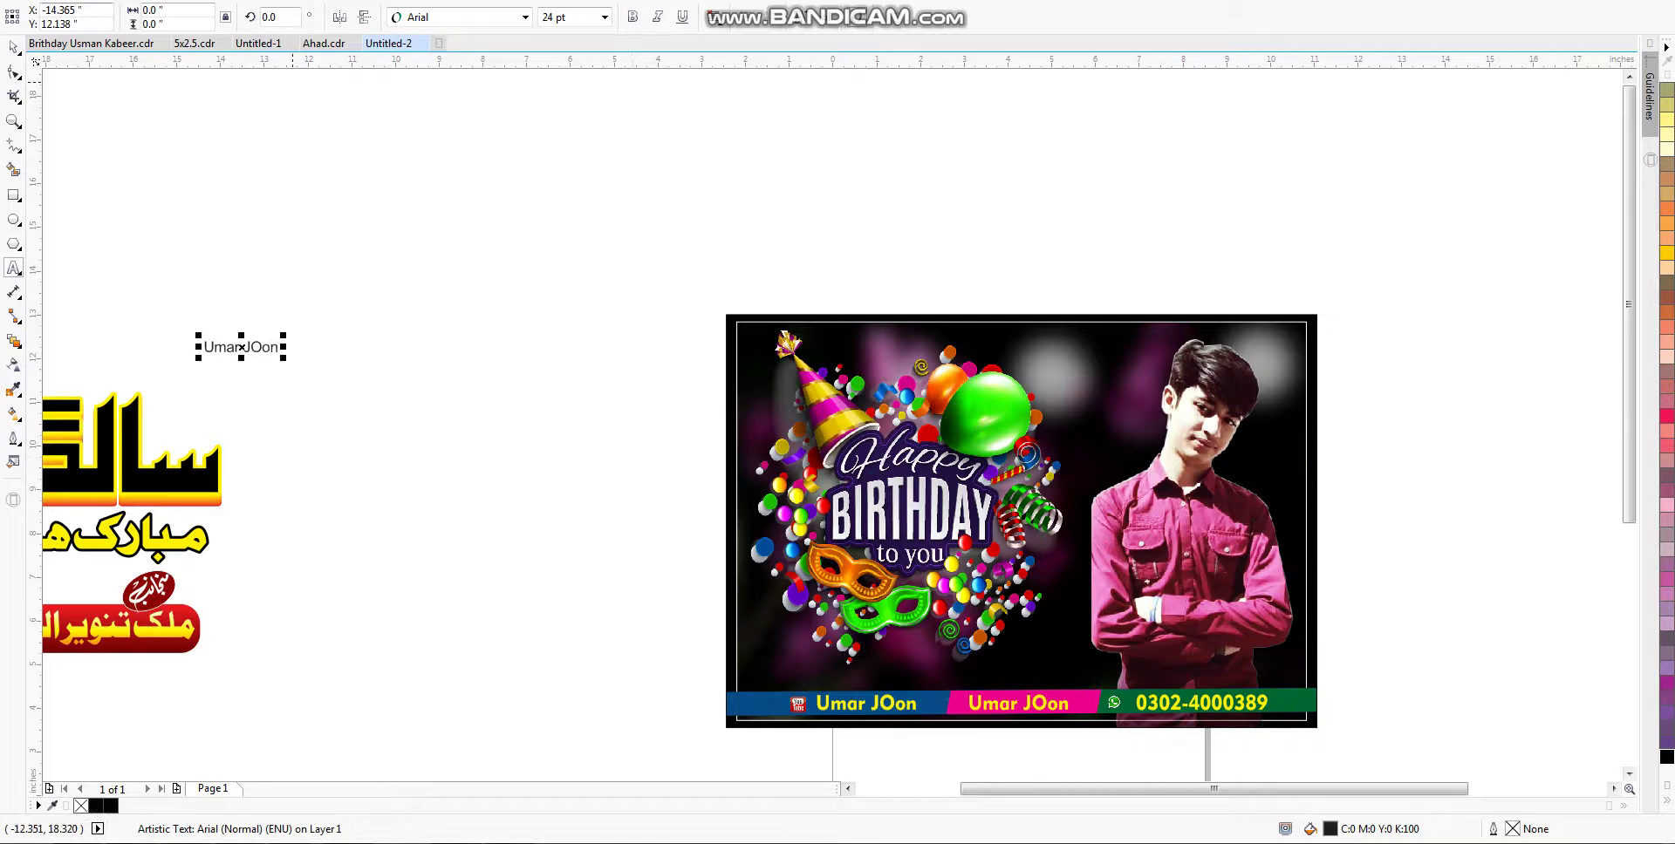
pyautogui.click(409, 16)
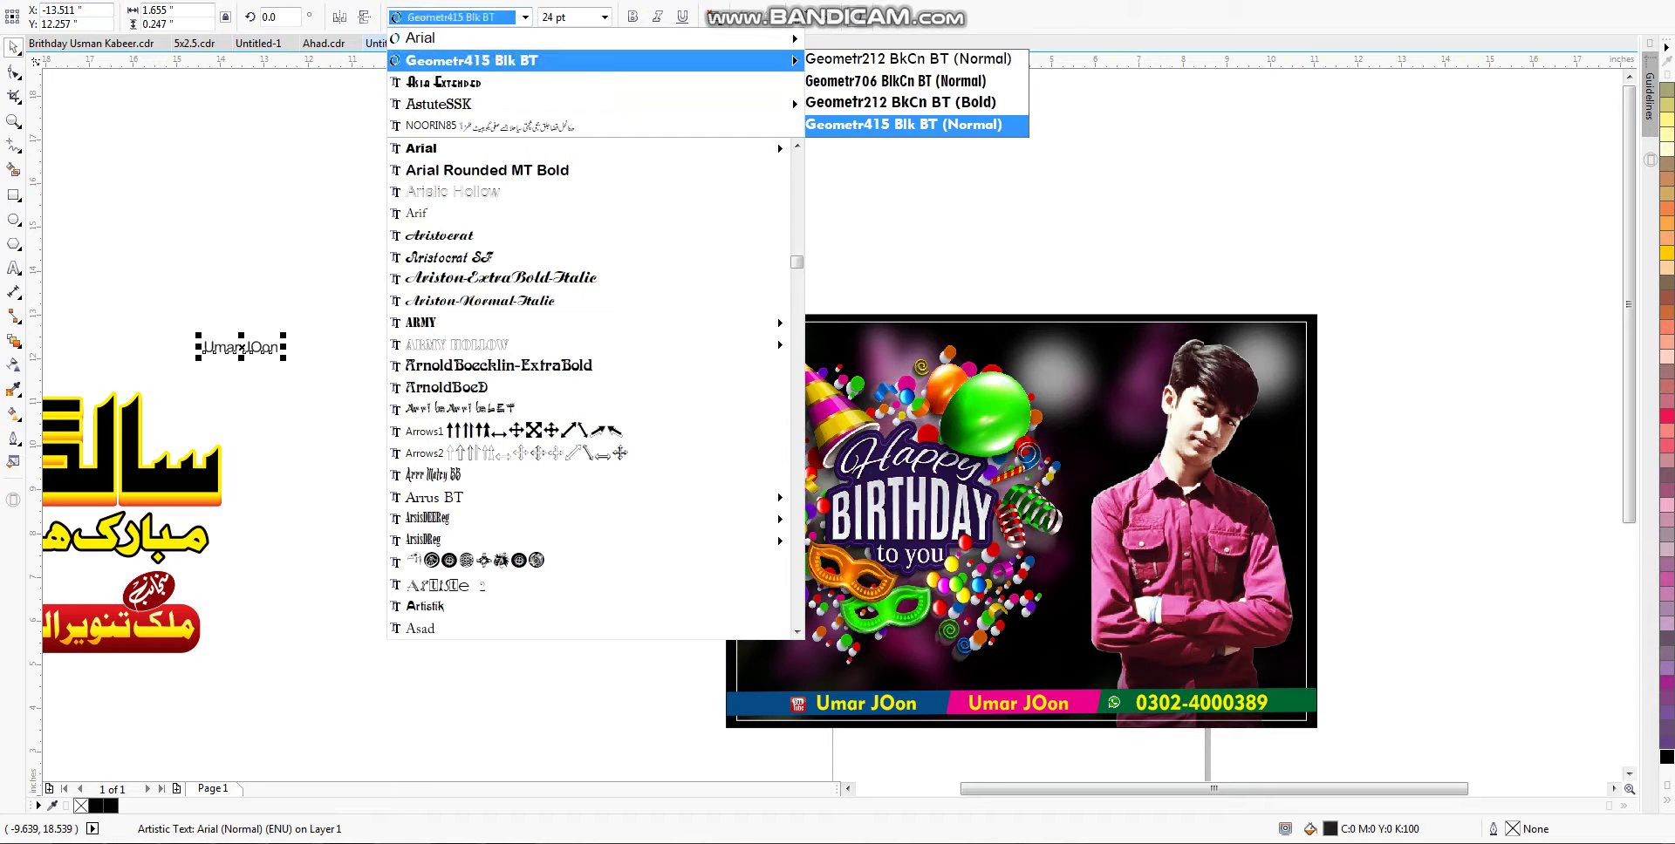
pyautogui.click(903, 124)
# Step: Place the name on the poster above the bottom strip, fill it white, and resize it to fit
pyautogui.moveTo(241, 347); pyautogui.dragTo(1156, 664)
pyautogui.scroll(2, 1483, 779)
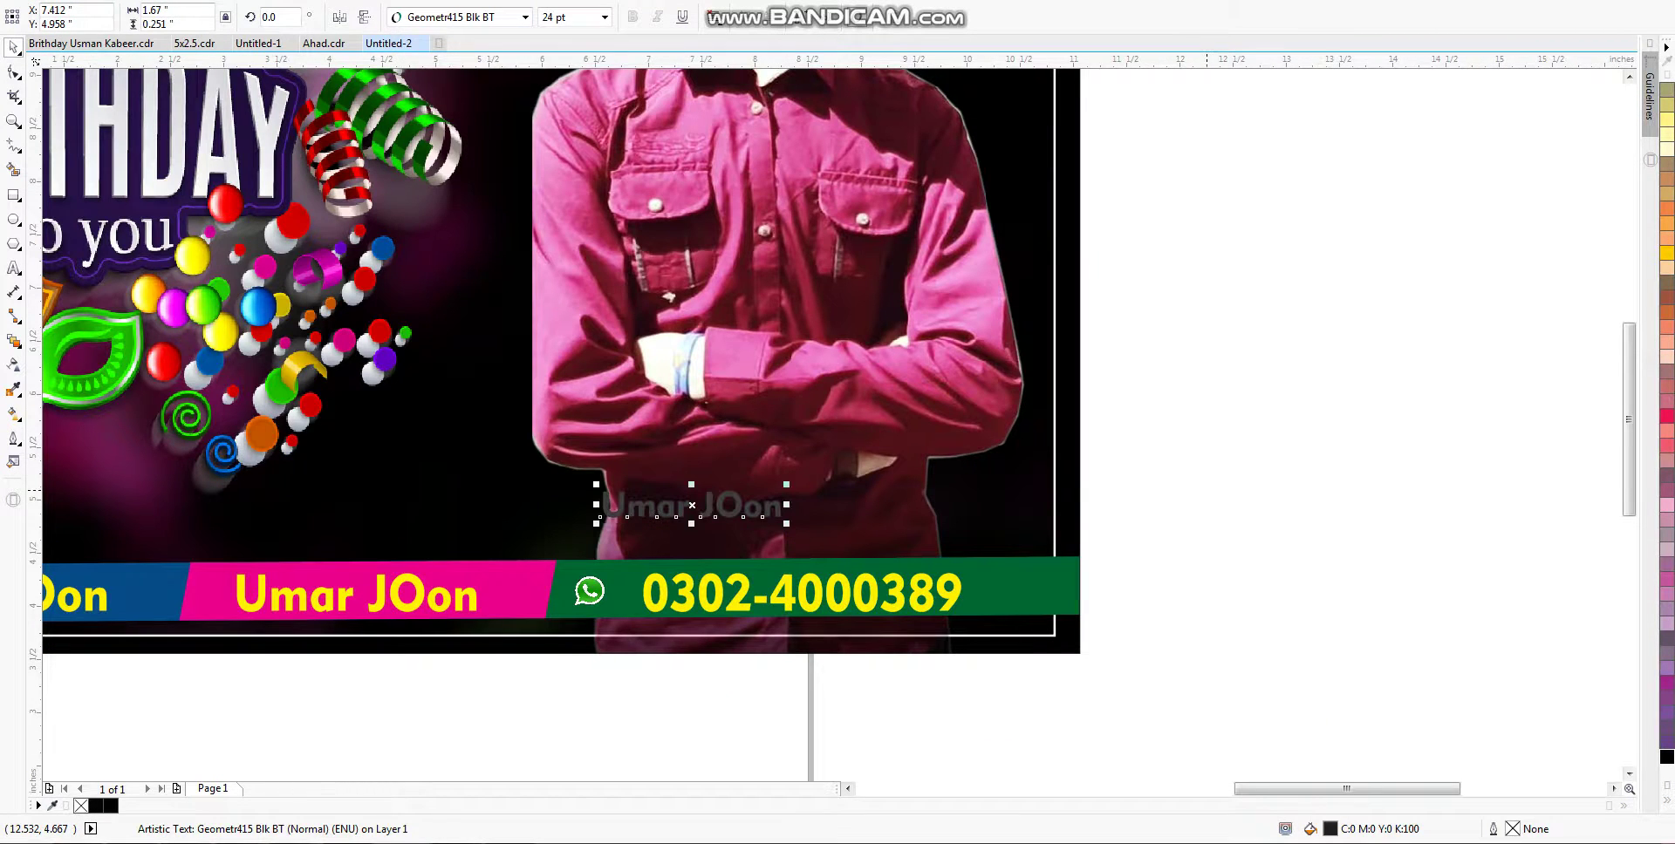
pyautogui.moveTo(1206, 489); pyautogui.dragTo(981, 553)
pyautogui.moveTo(837, 523); pyautogui.dragTo(925, 530)
pyautogui.moveTo(1072, 455); pyautogui.dragTo(1034, 460)
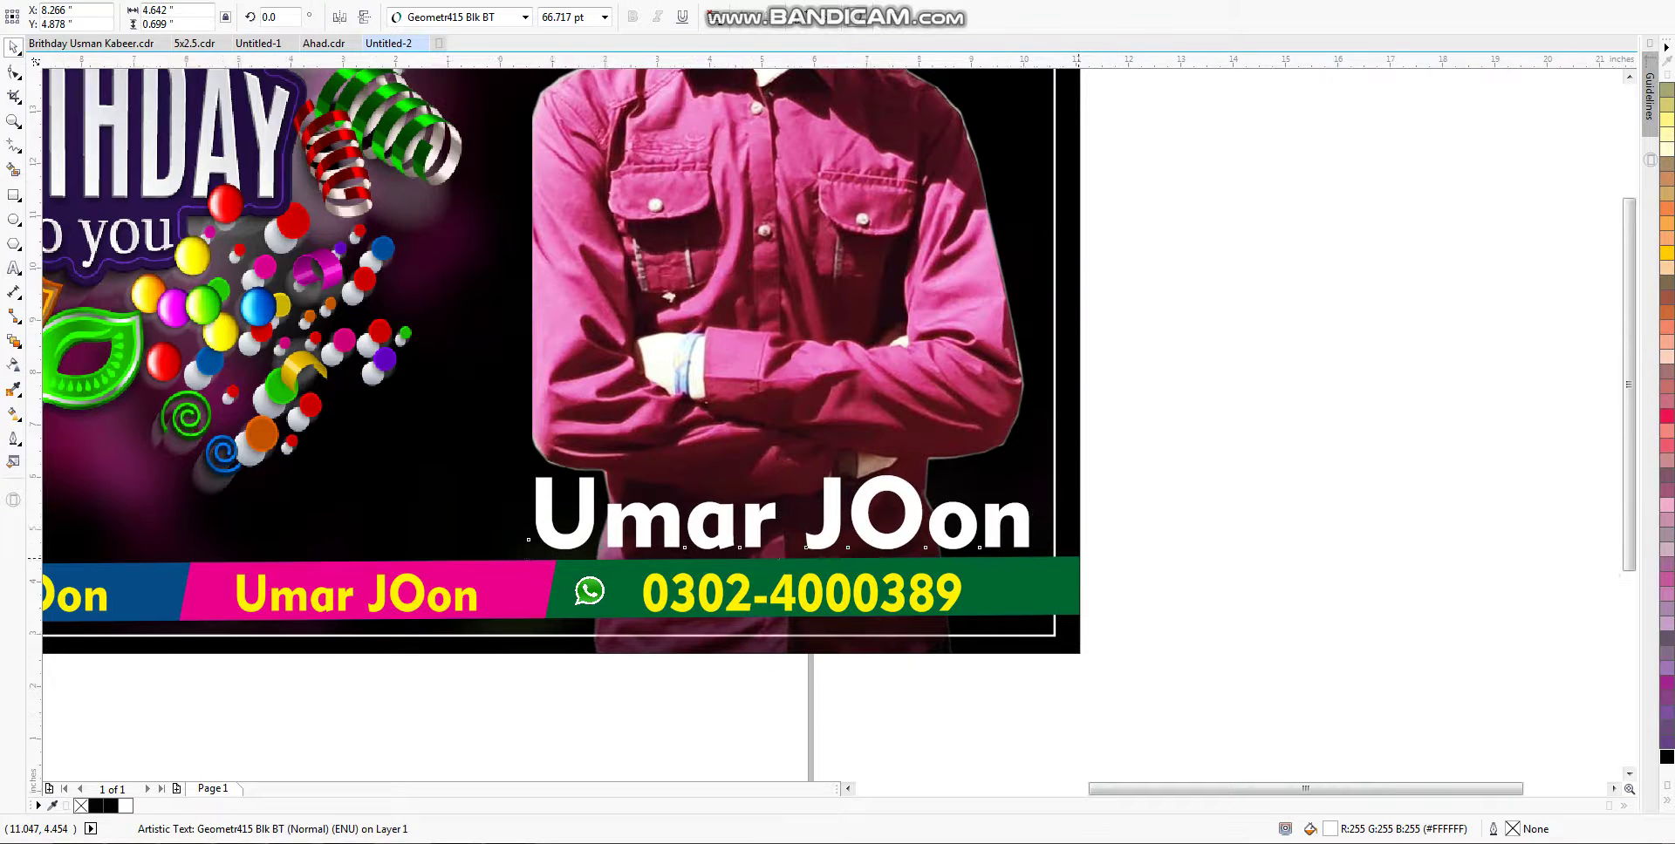
pyautogui.scroll(-2, 1075, 563)
pyautogui.scroll(3, 1005, 414)
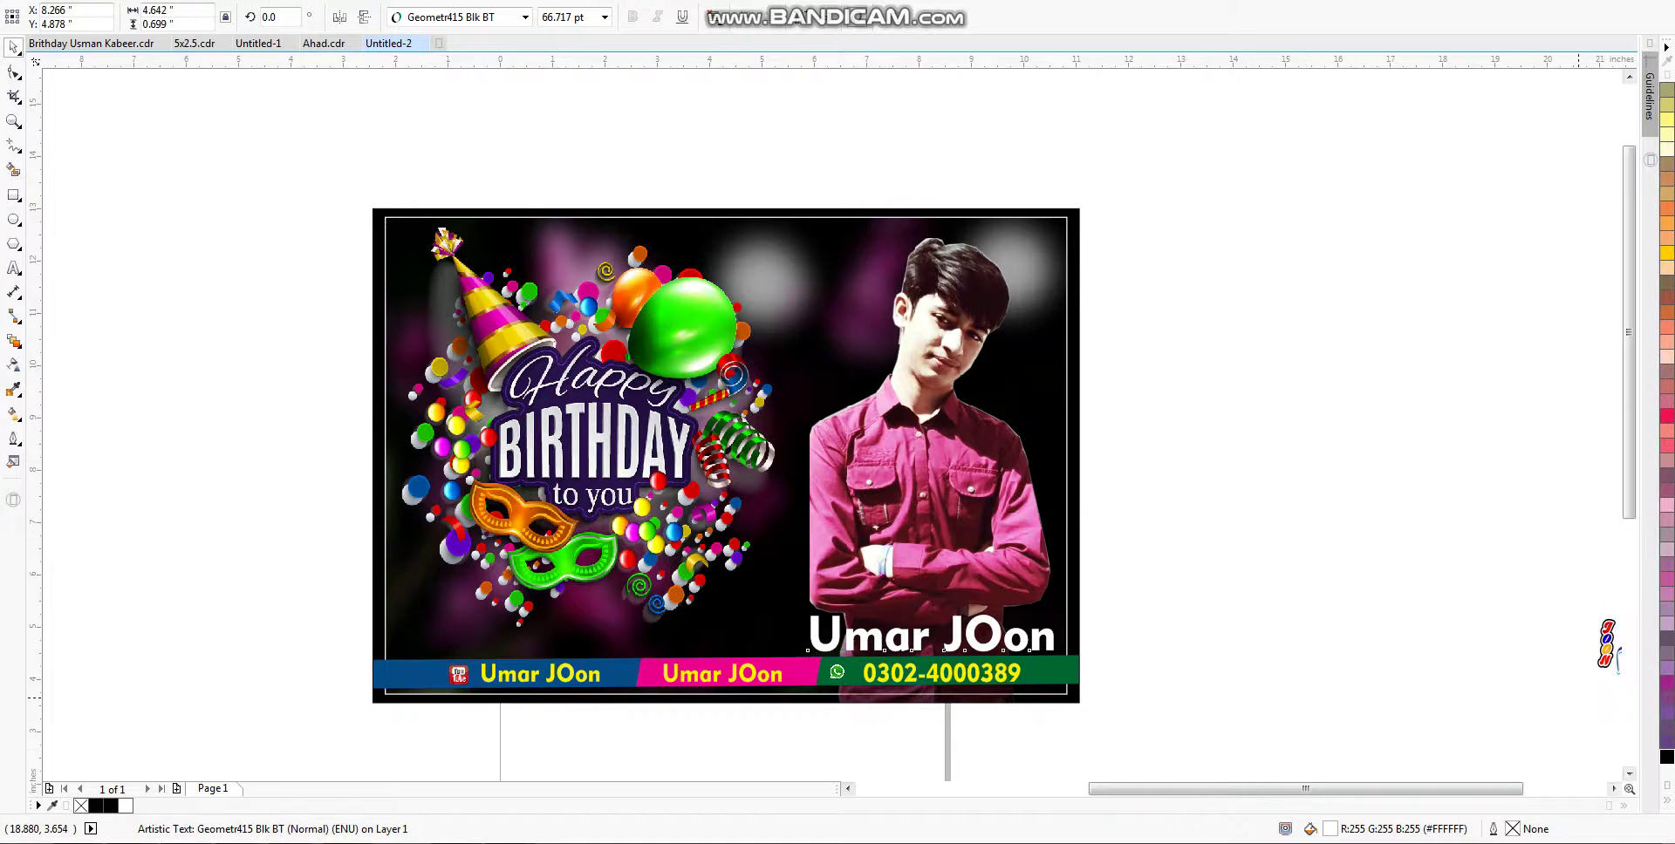
pyautogui.hscroll(3, 1489, 696)
pyautogui.press('Escape')
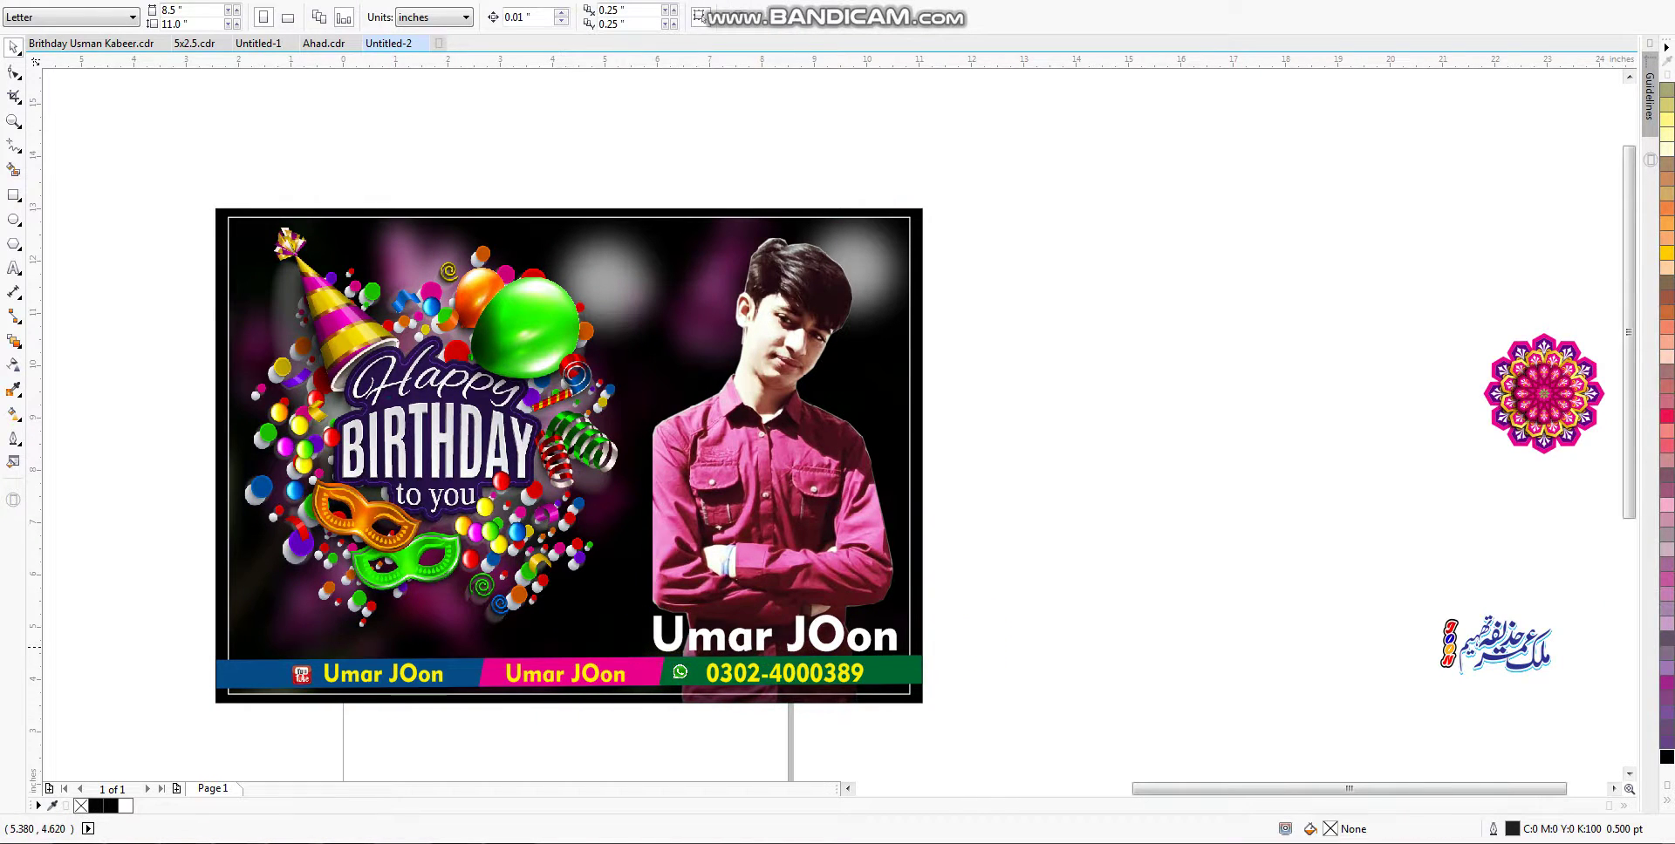
# Step: Recolour the name text from white to dark blue using Copy Properties From instead of the blue swatch
pyautogui.click(690, 643)
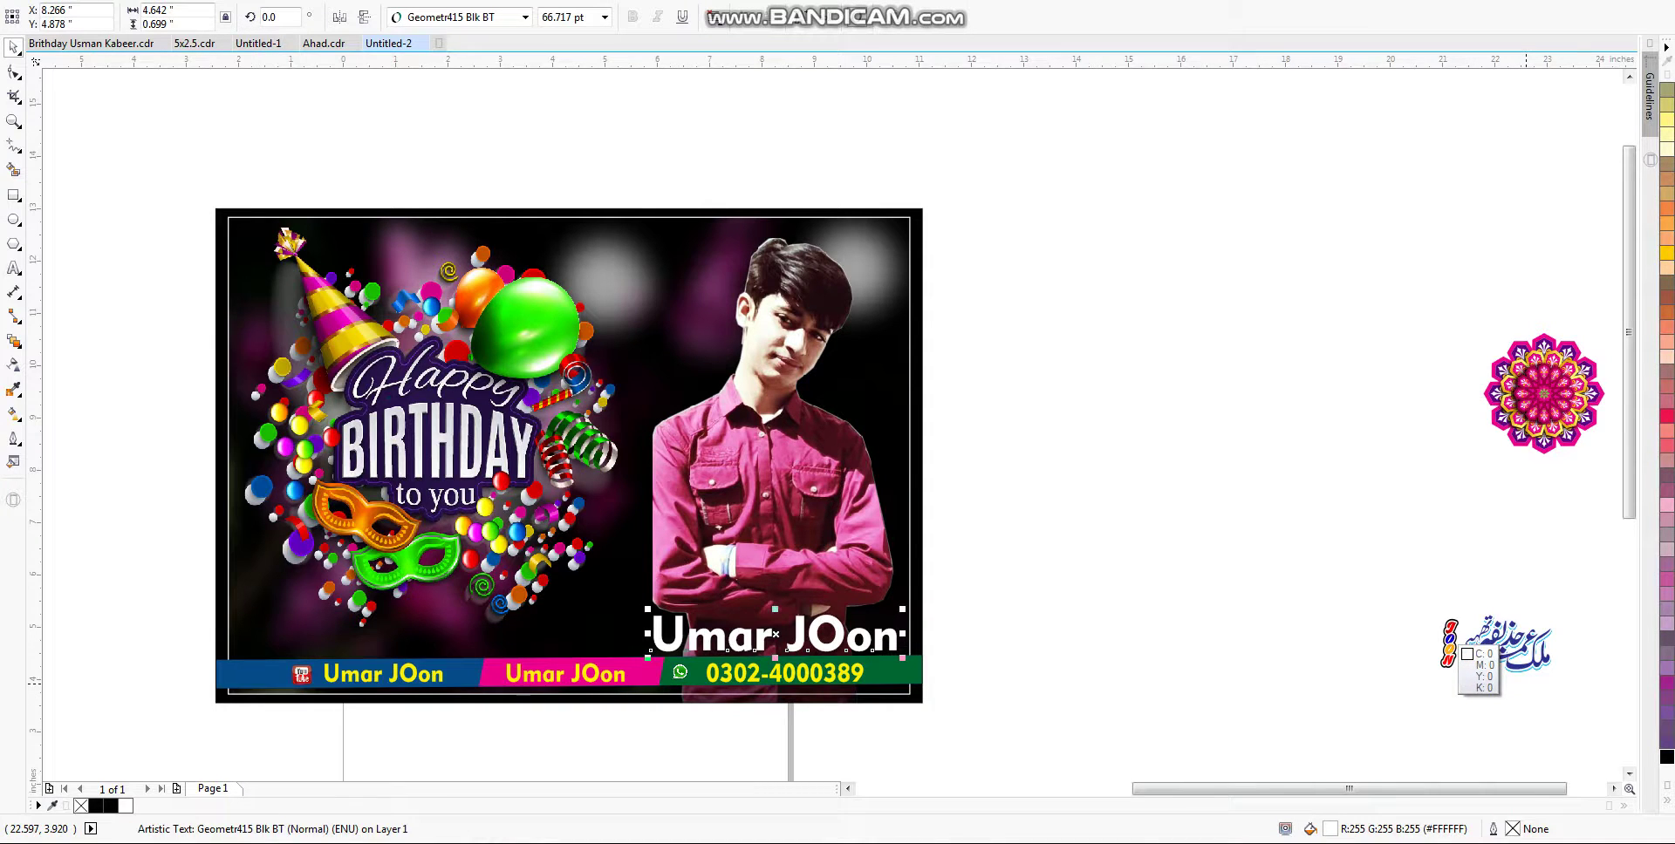
pyautogui.click(1487, 650)
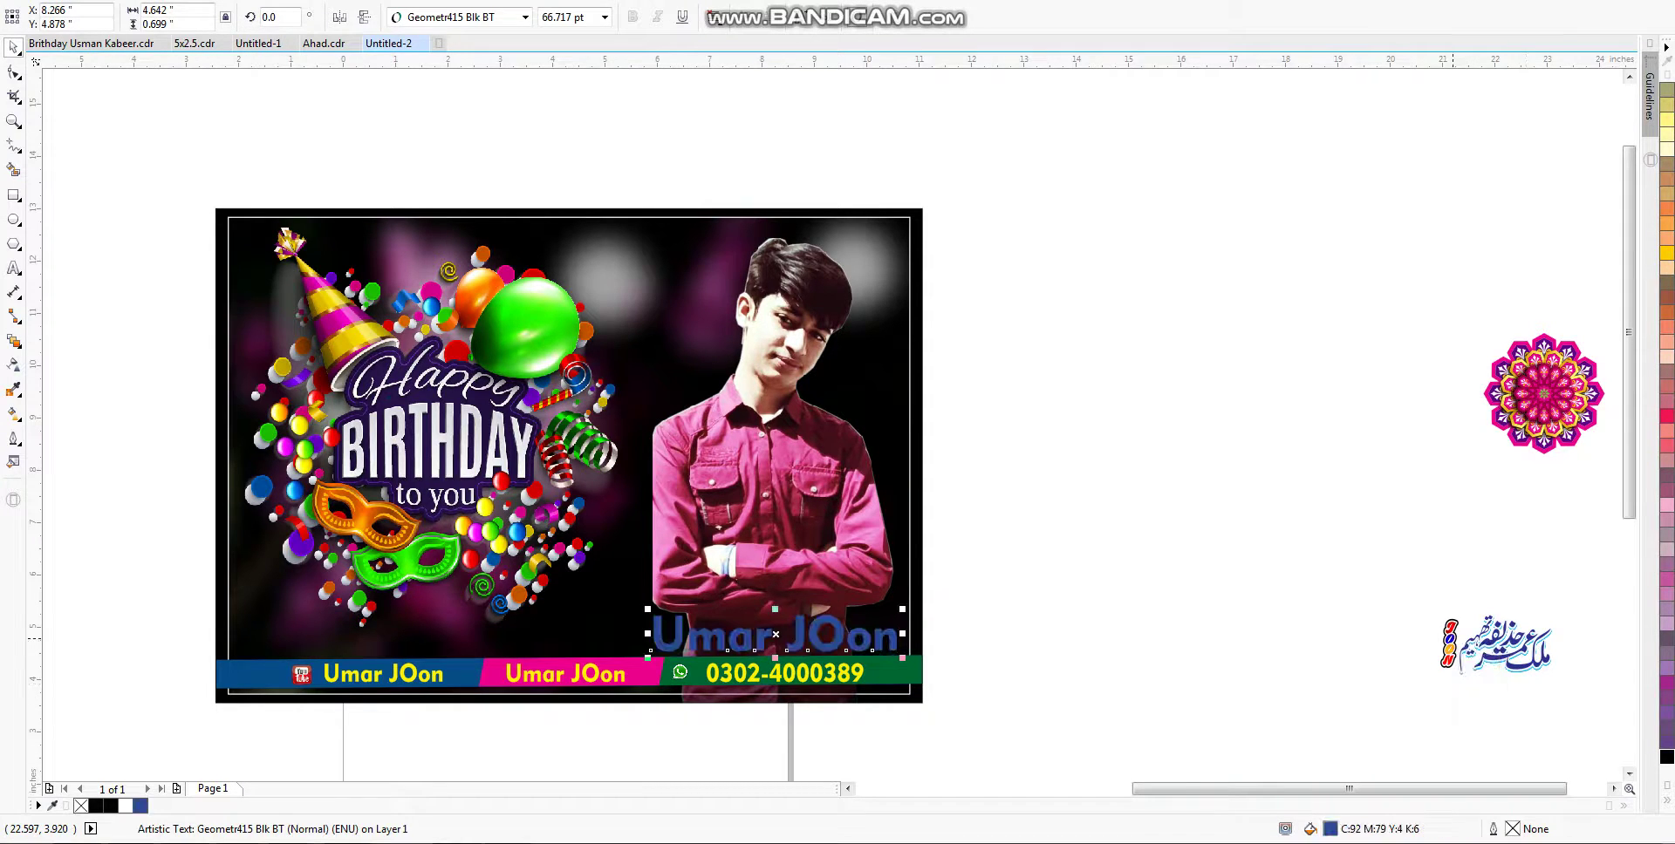
pyautogui.hotkey('ctrl', 'z')
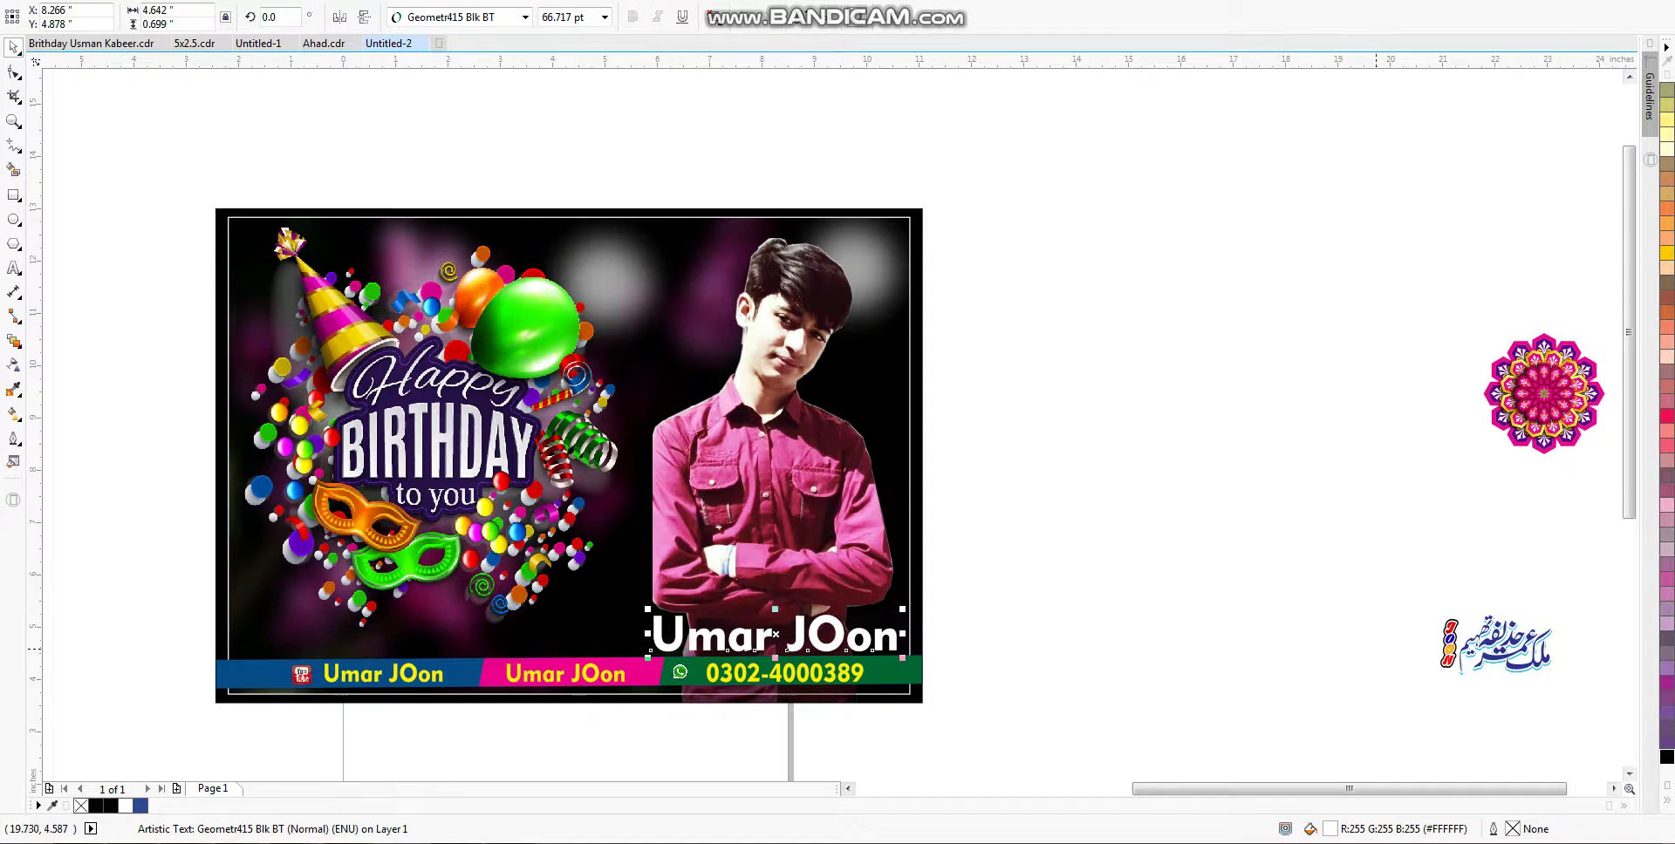
pyautogui.hotkey('alt', 'e')
pyautogui.click(114, 226)
pyautogui.press('Escape')
pyautogui.click(262, 674)
# Step: Give the name text a 5 pt outline width
pyautogui.click(540, 567)
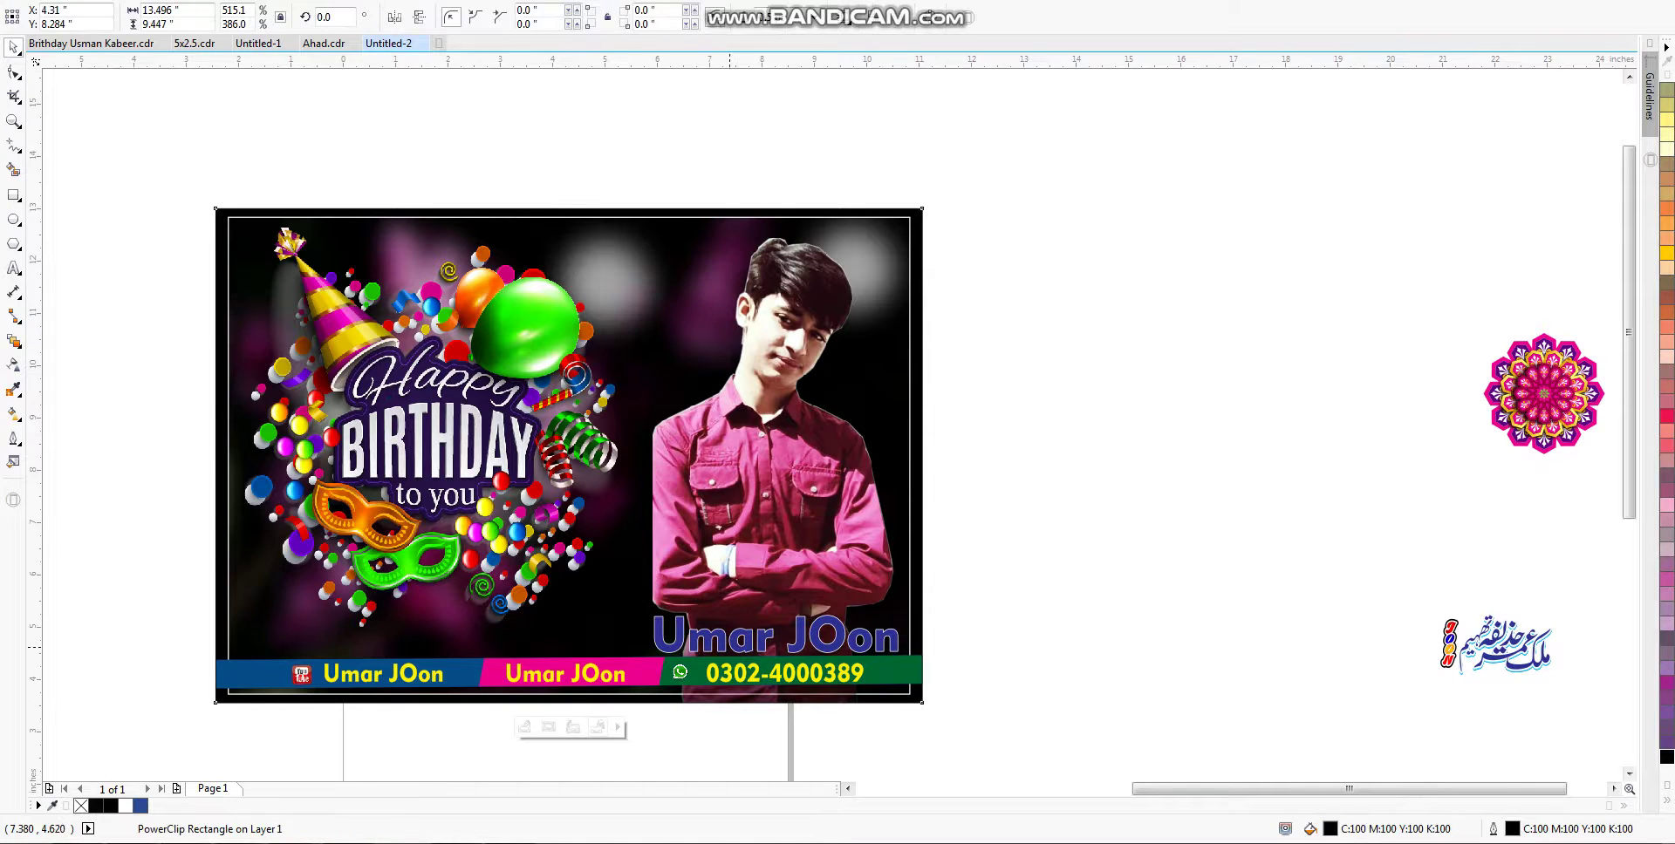
pyautogui.click(729, 647)
pyautogui.press('F12')
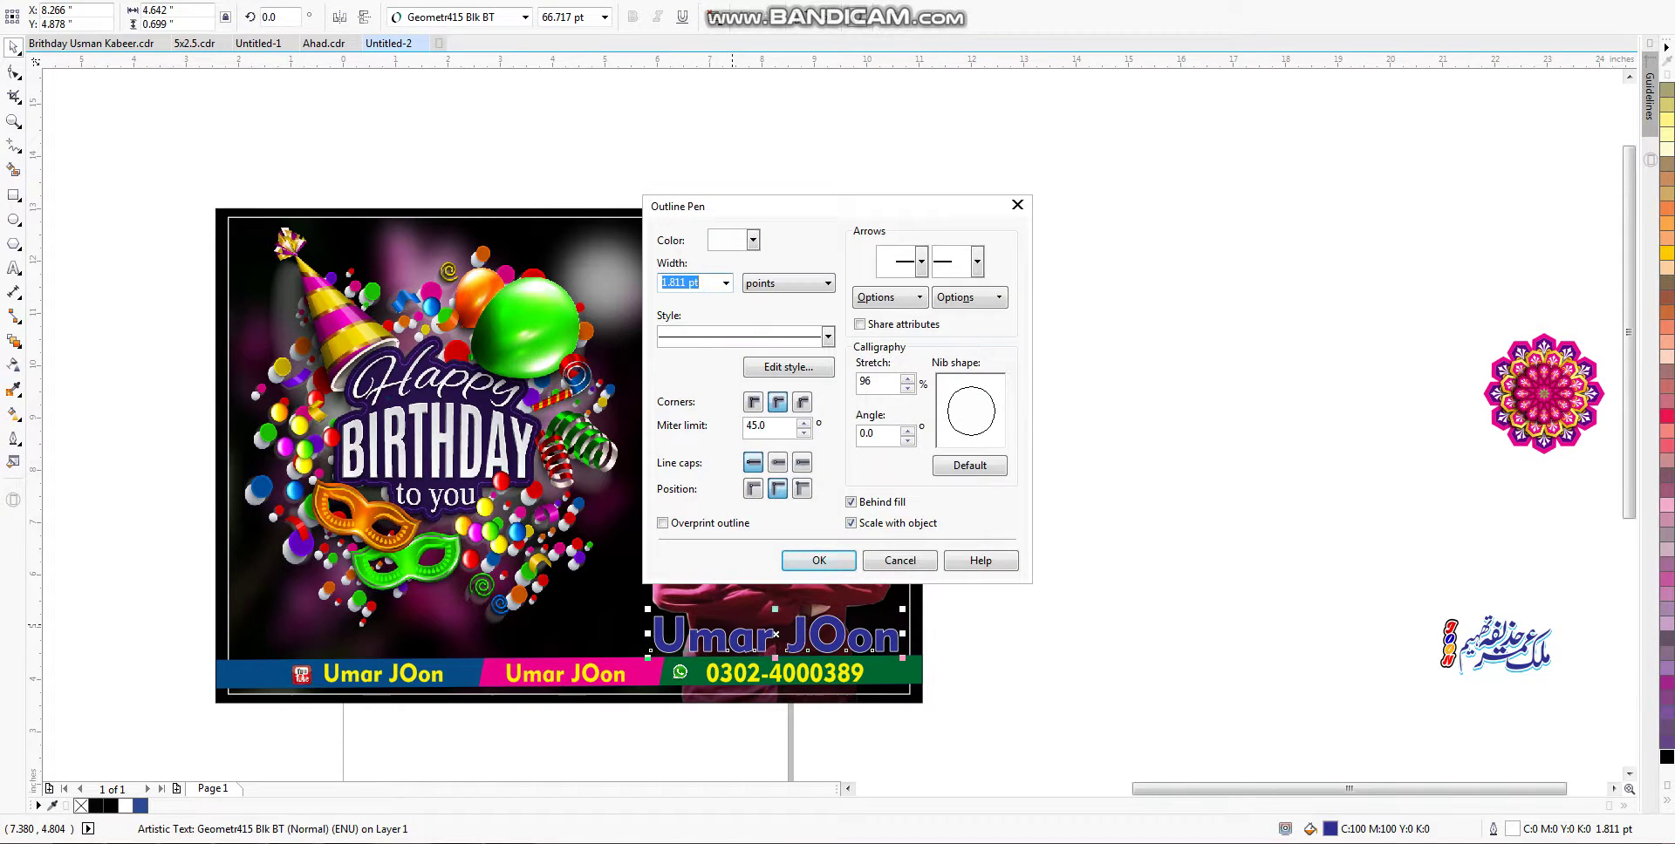
pyautogui.press('Return')
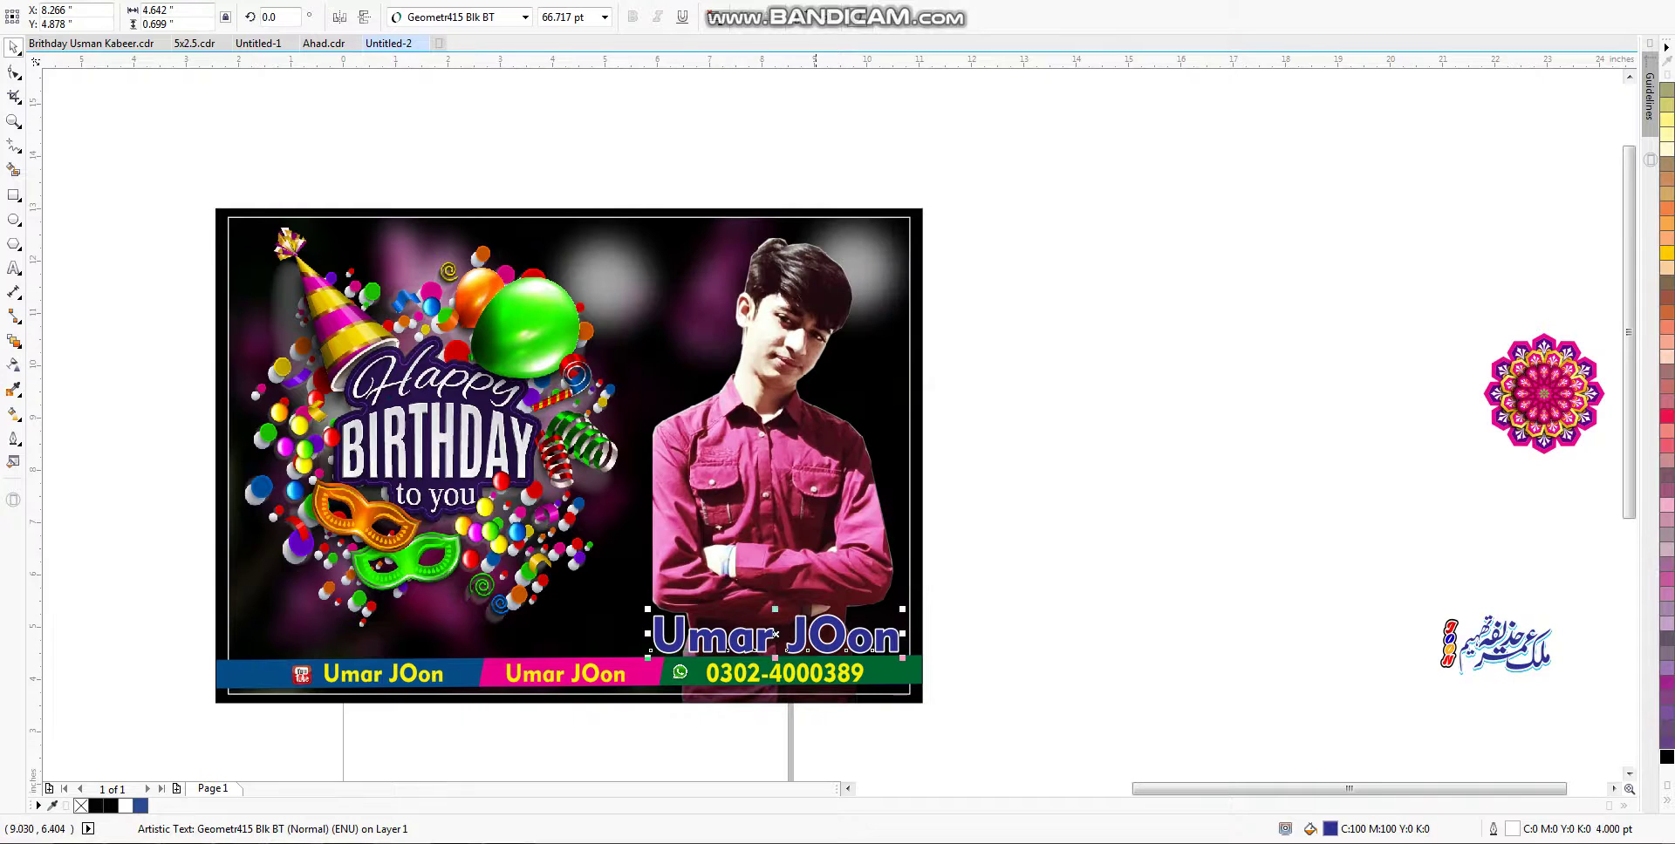
pyautogui.press('F12')
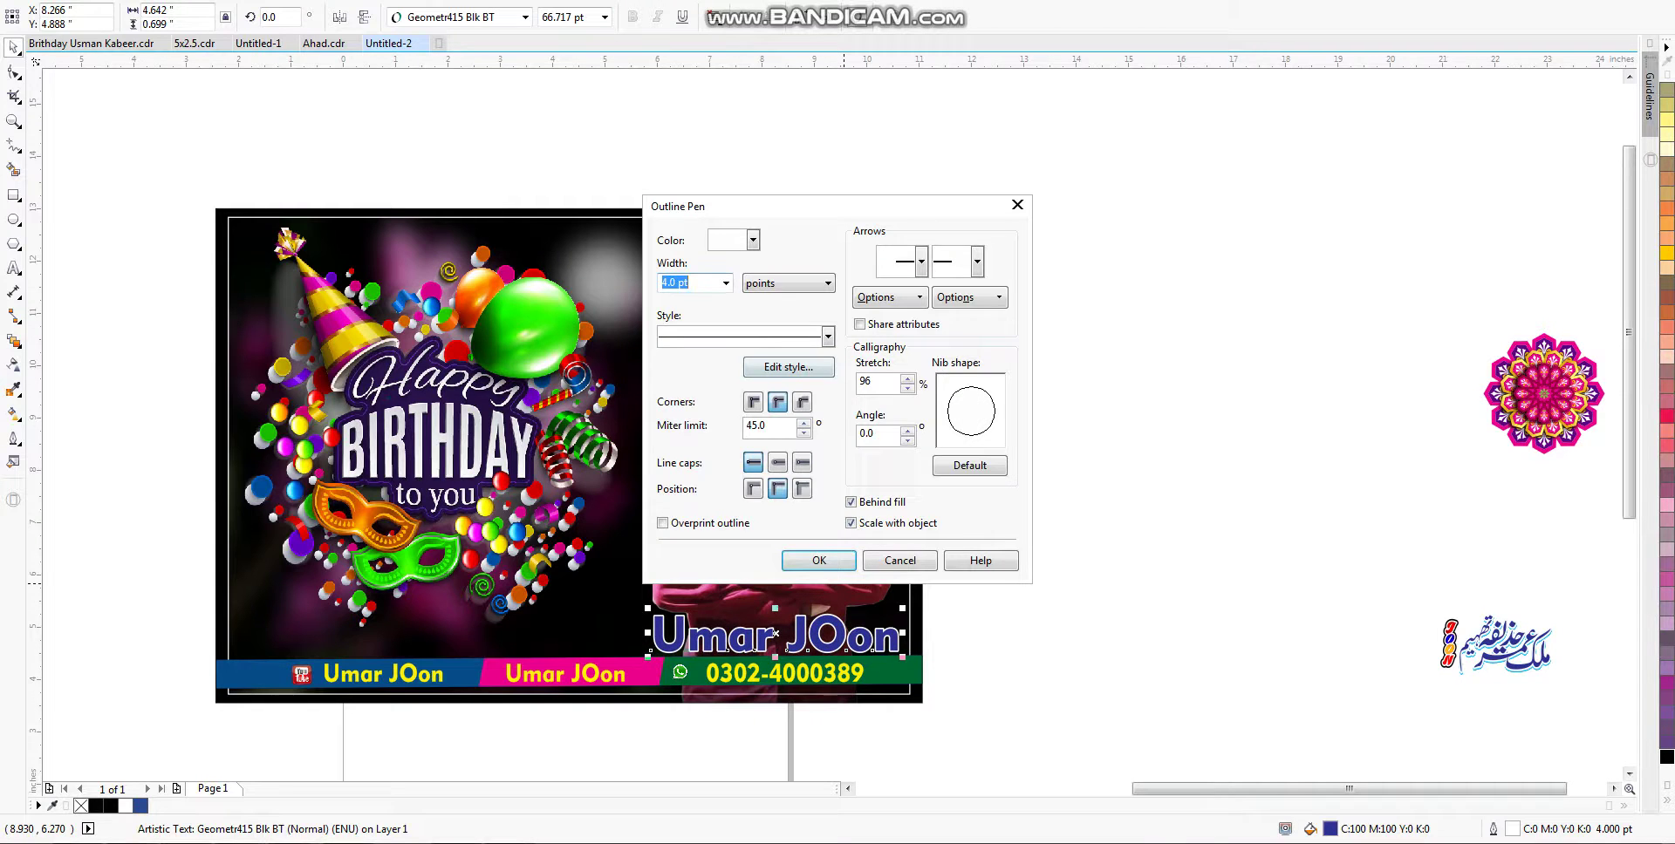
pyautogui.write('5')
pyautogui.press('Return')
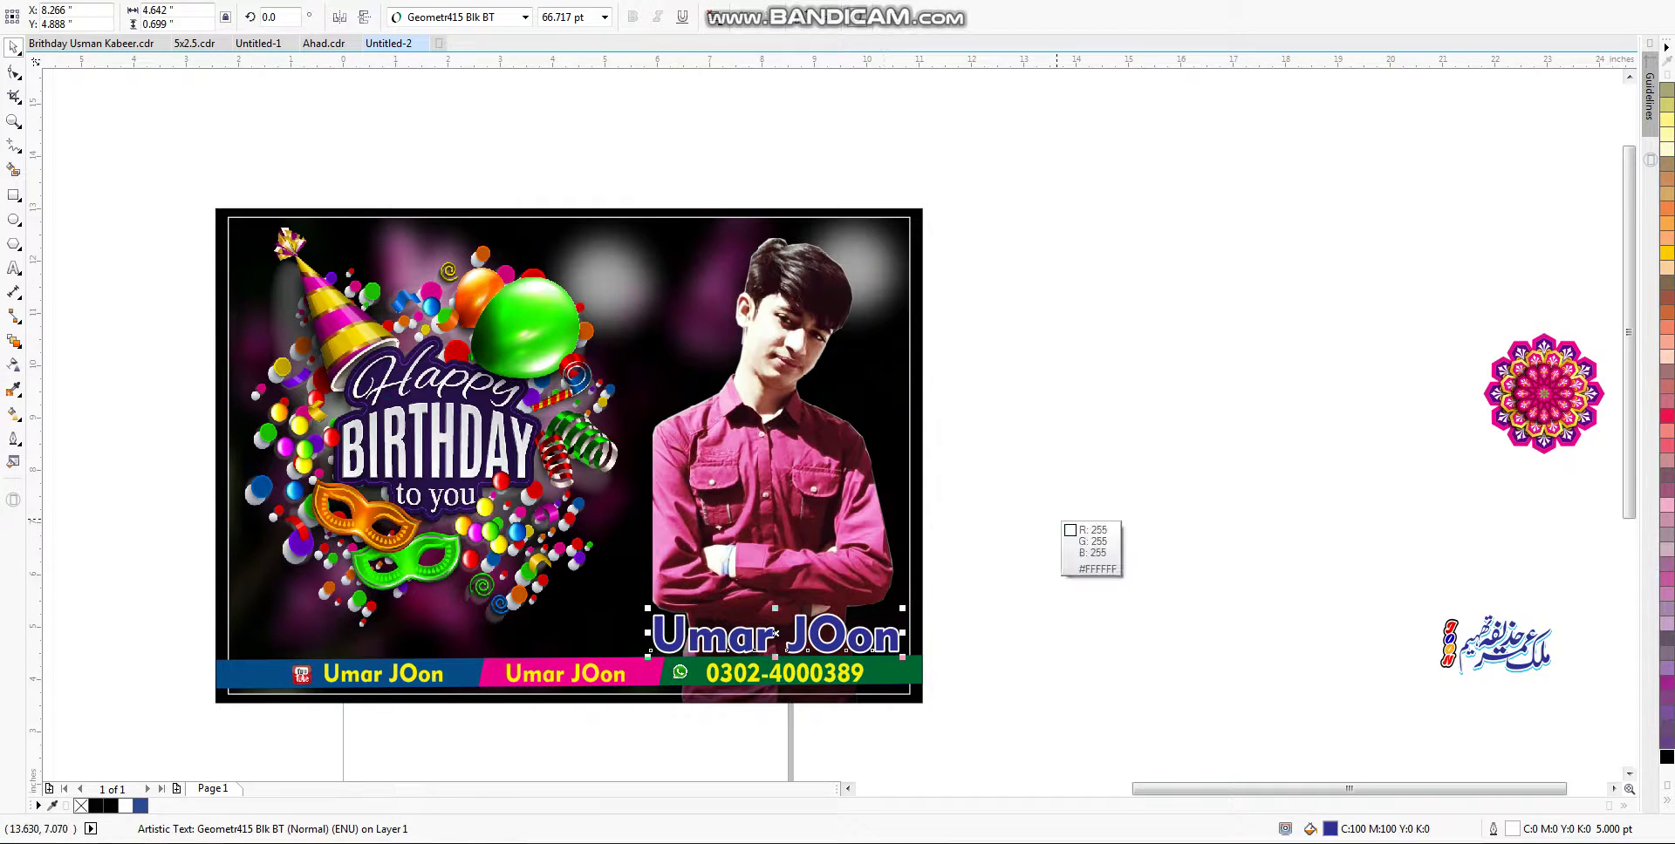
# Step: Fill the name white with a thick yellow outline and nudge it slightly up and left
pyautogui.click(1059, 521)
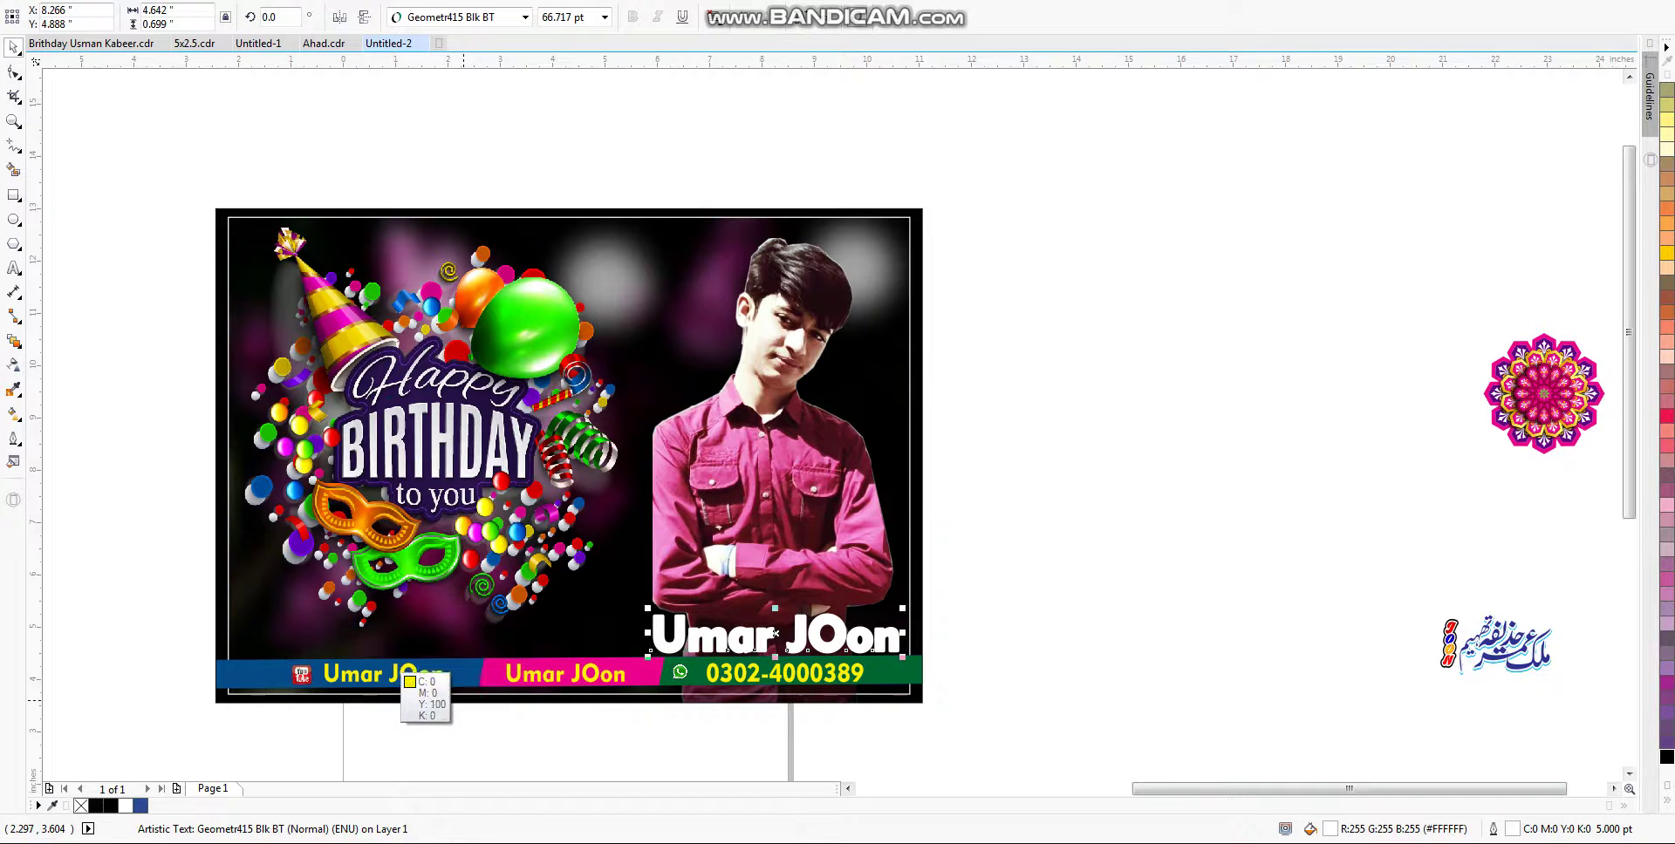
pyautogui.click(398, 671)
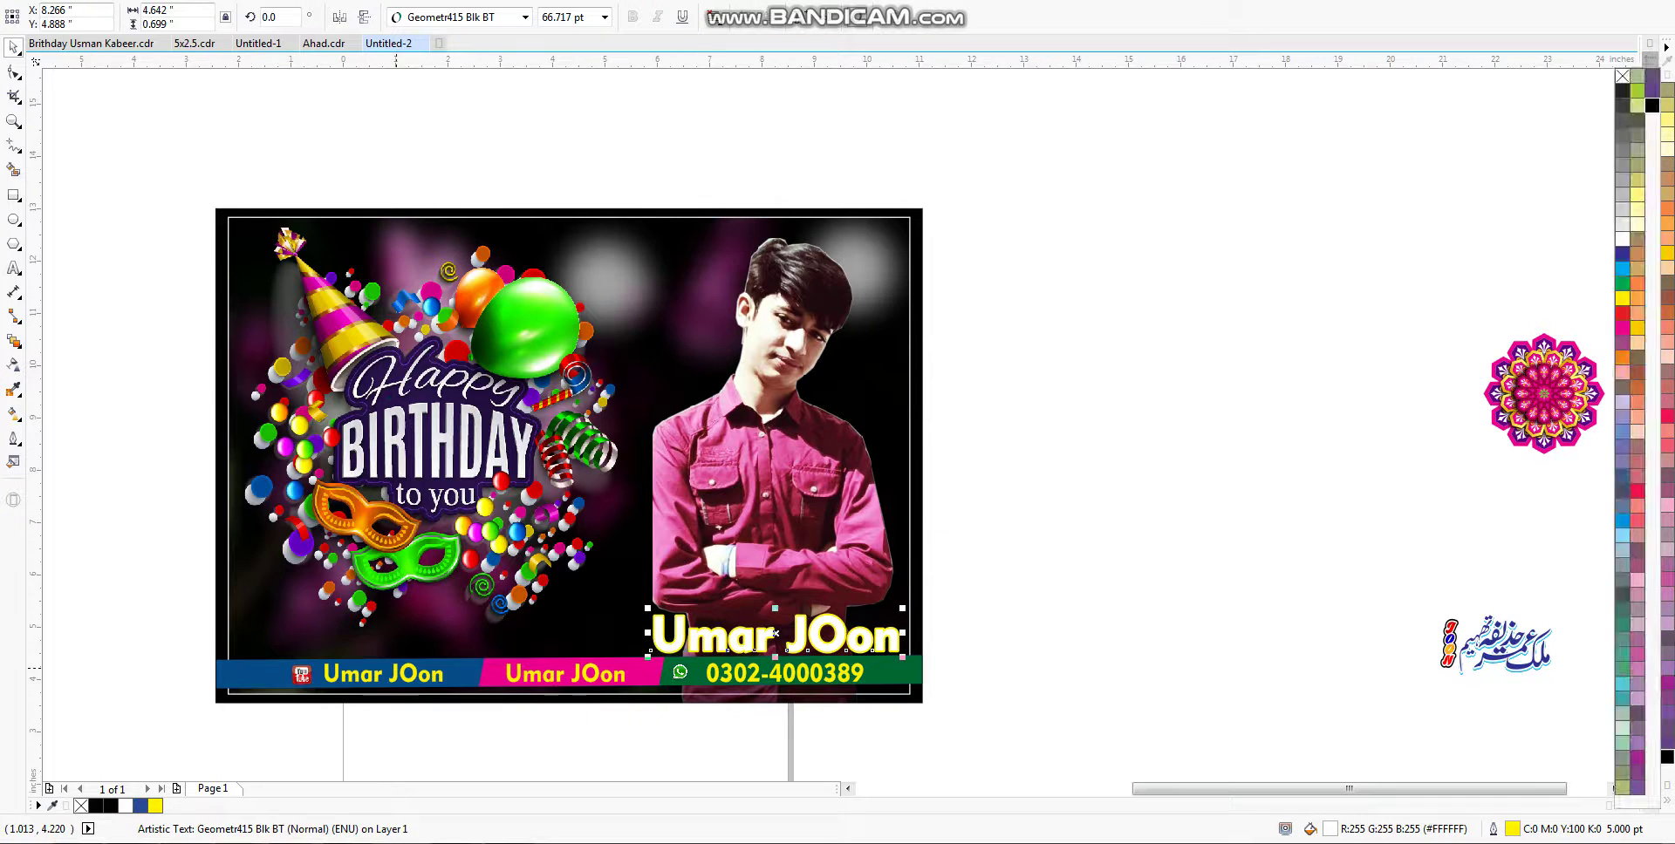
pyautogui.rightClick(1667, 757)
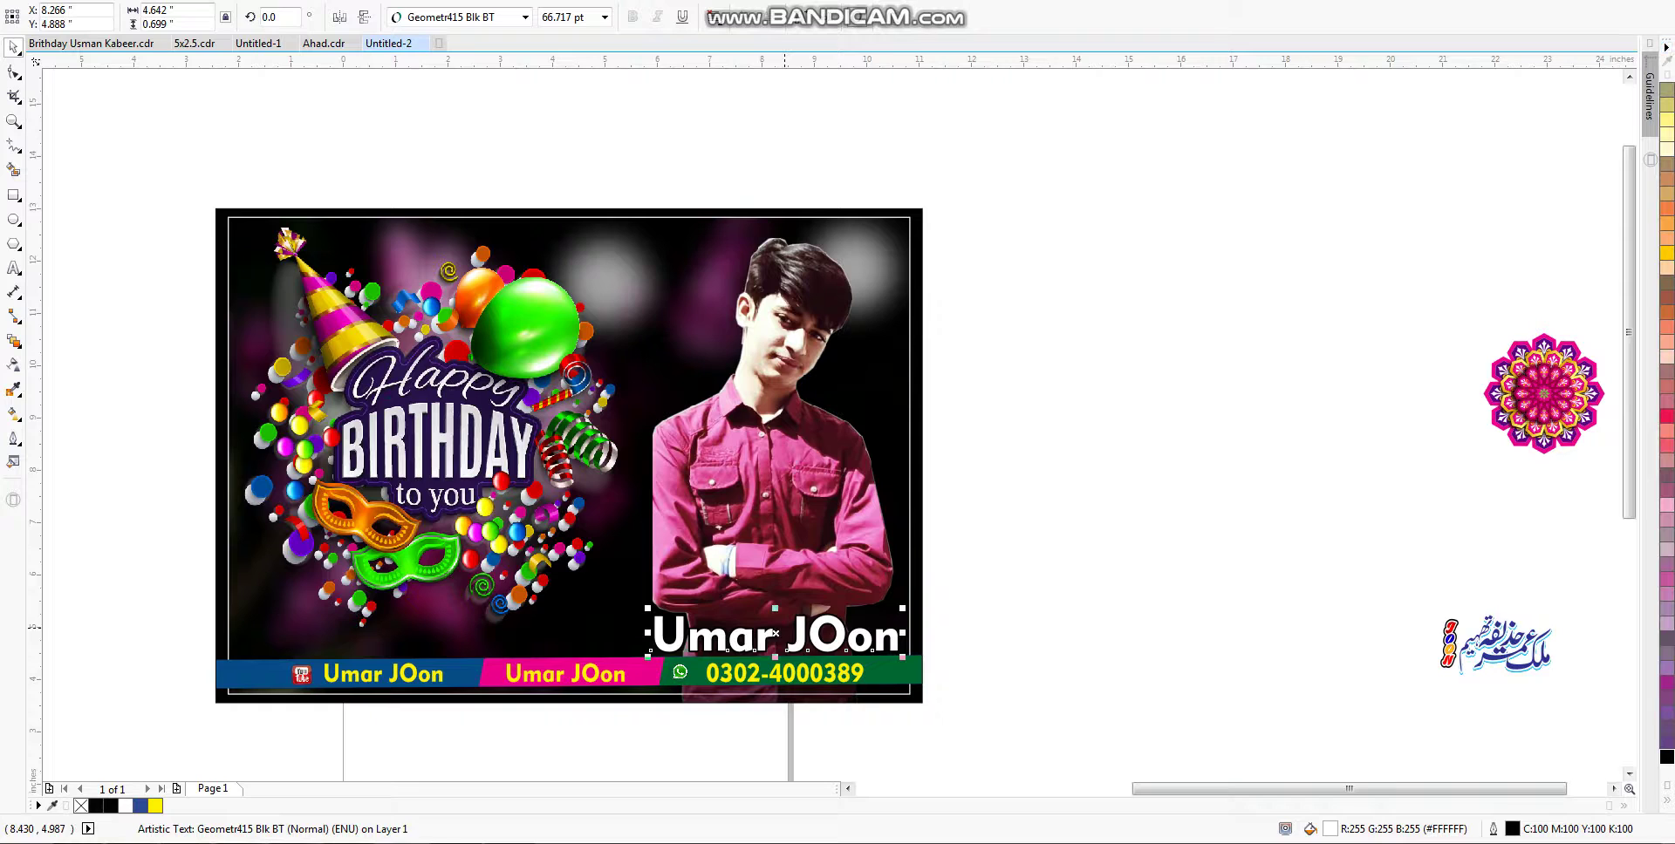
pyautogui.press('Left')
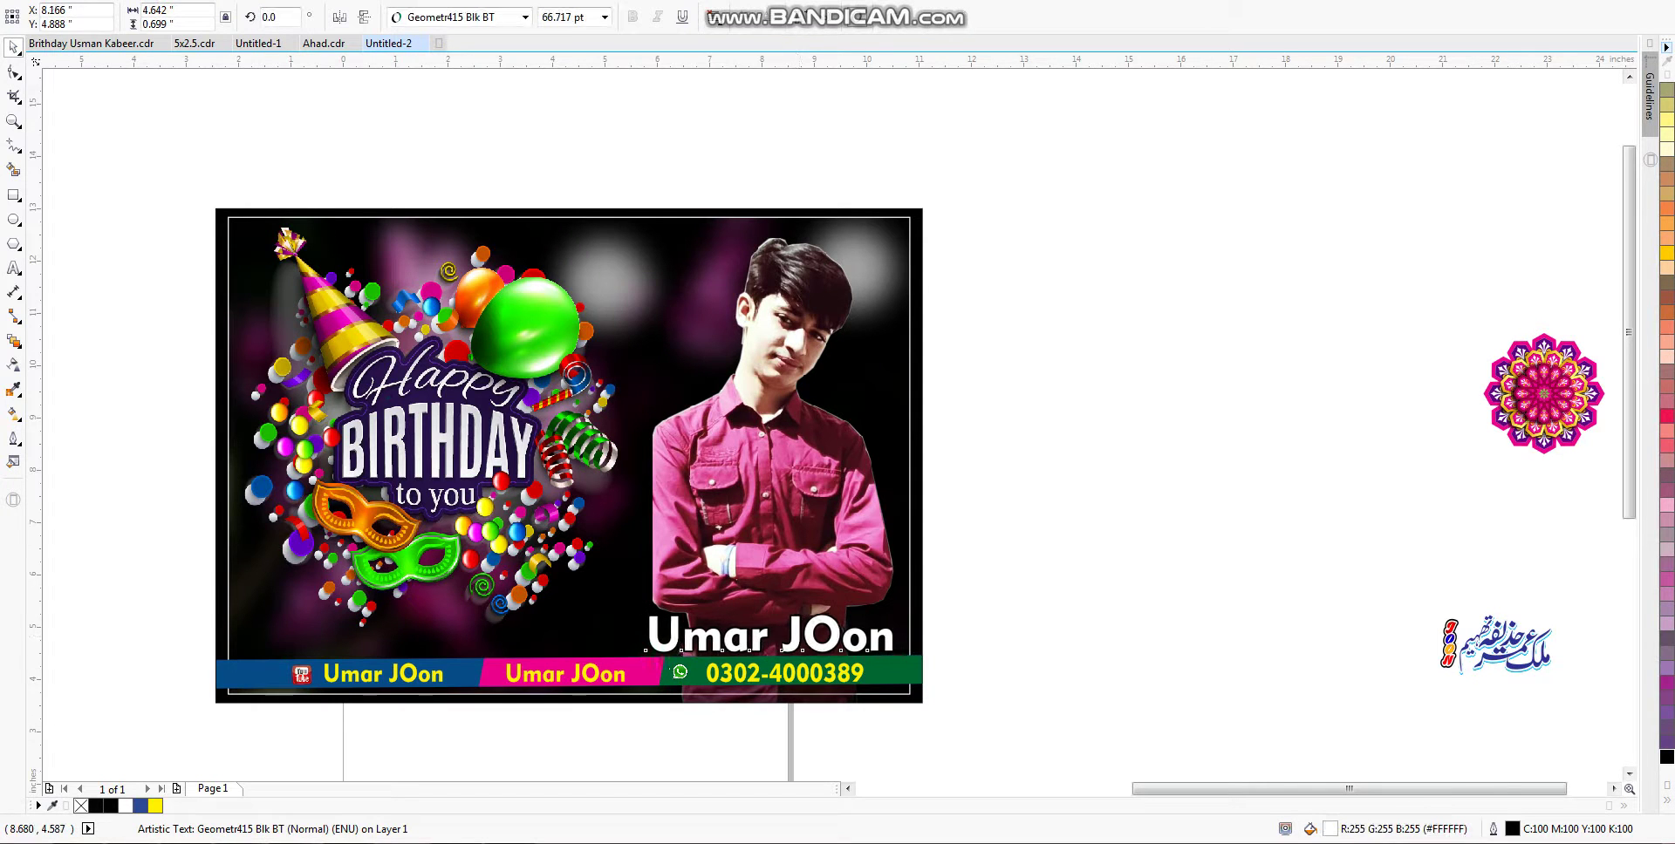
pyautogui.moveTo(797, 648); pyautogui.dragTo(801, 642)
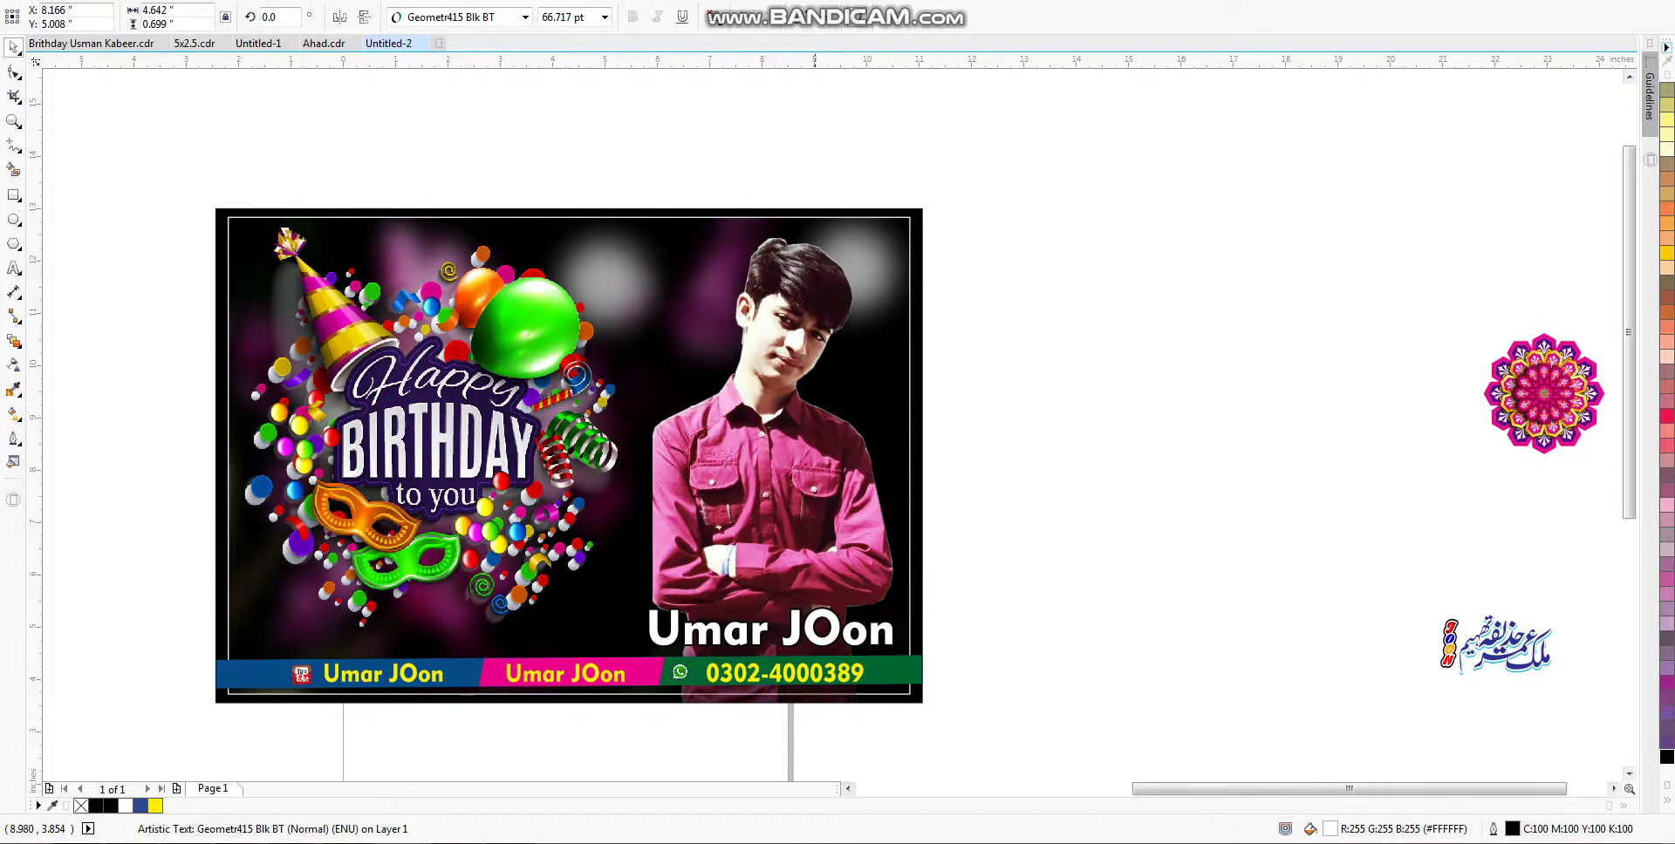
pyautogui.press('F12')
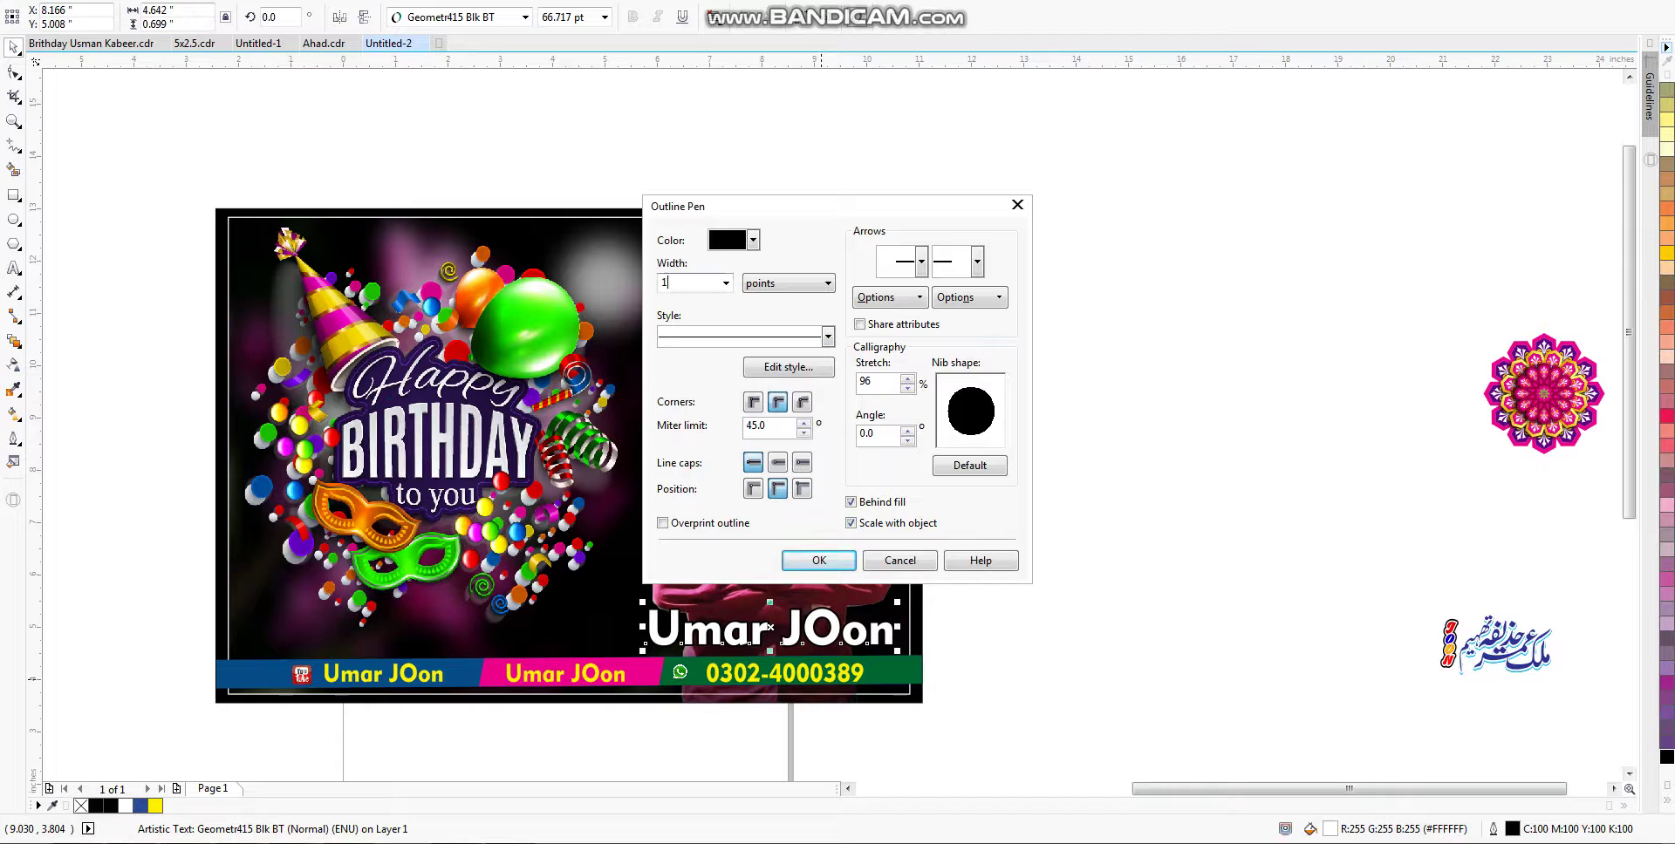
pyautogui.press('Escape')
pyautogui.moveTo(653, 676); pyautogui.dragTo(650, 644)
pyautogui.moveTo(892, 662); pyautogui.dragTo(1018, 562)
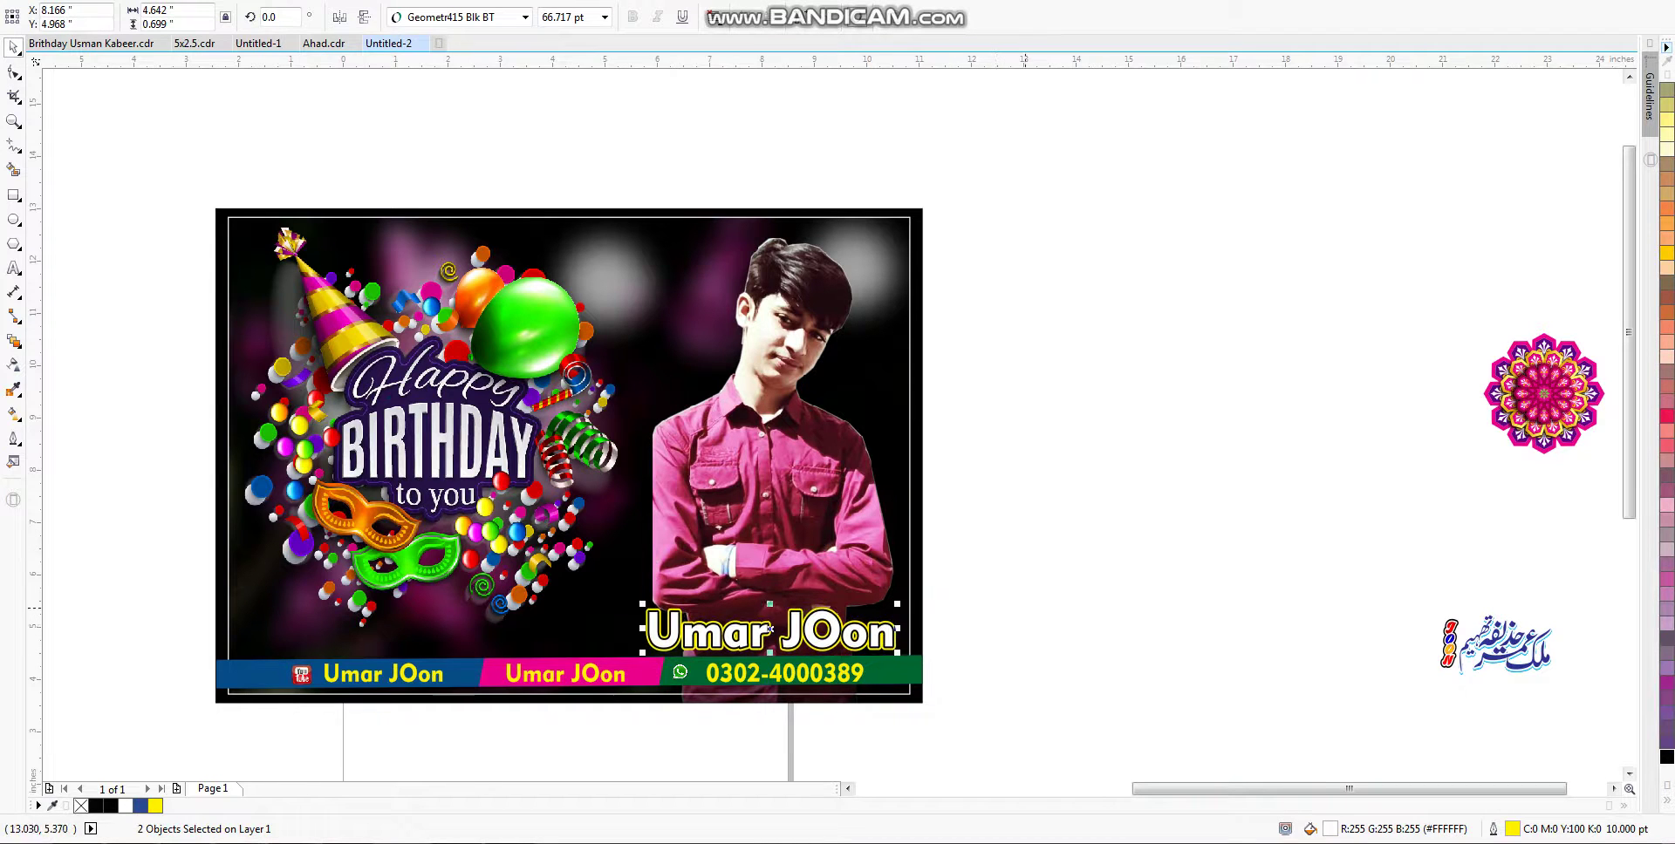
pyautogui.press('Escape')
# Step: Drag the man's photo frame nodes outward so the photo extends further left
pyautogui.click(797, 467)
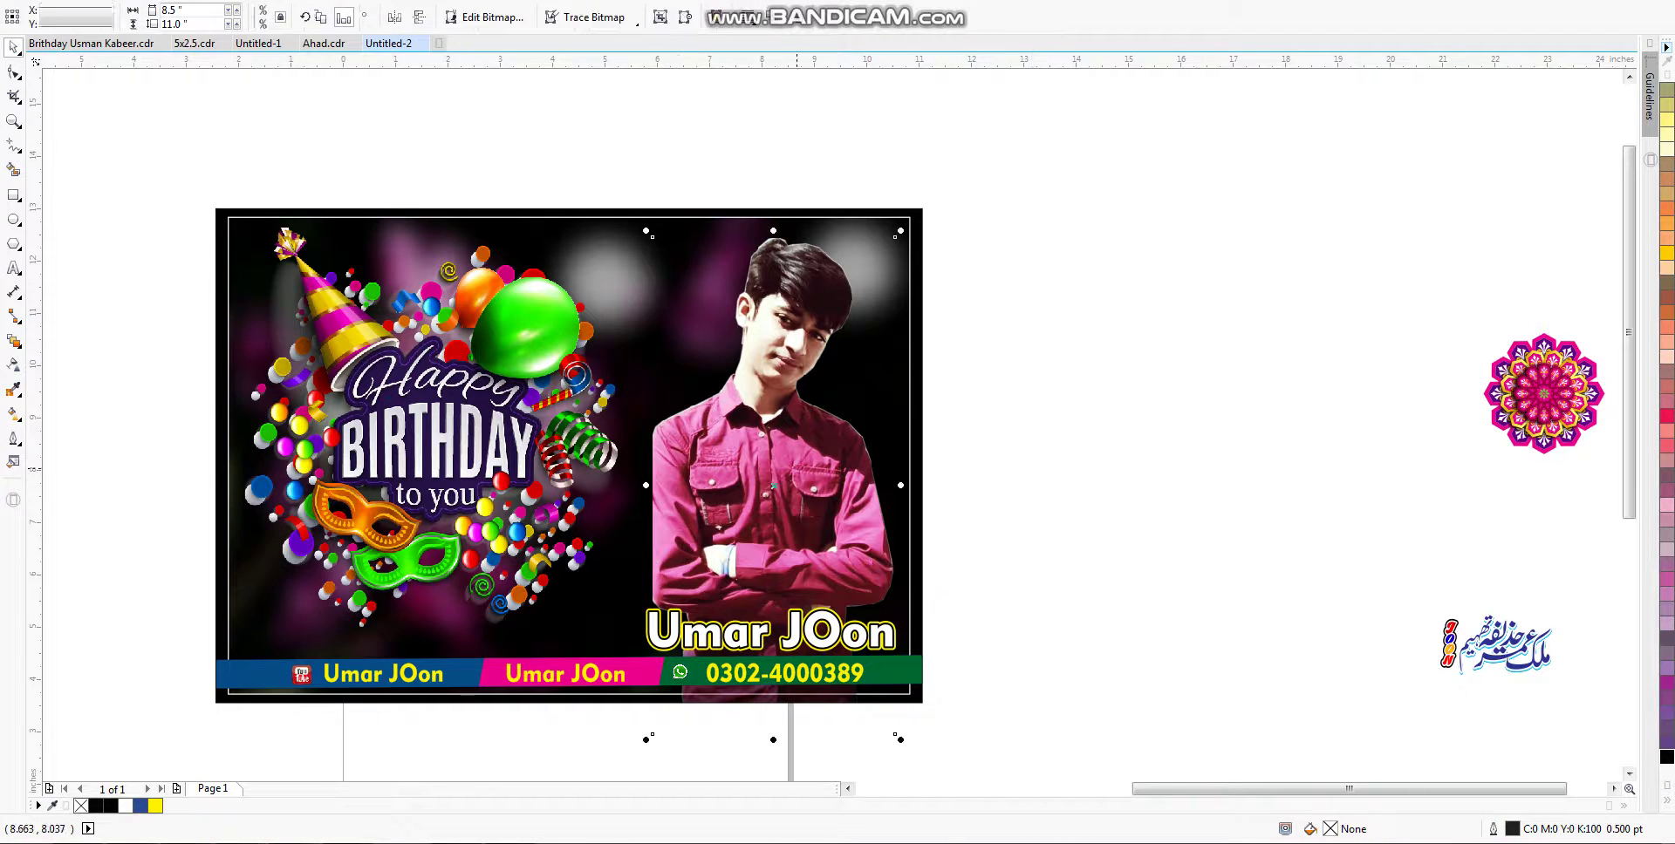
pyautogui.click(14, 72)
pyautogui.moveTo(641, 189); pyautogui.dragTo(803, 711)
pyautogui.moveTo(652, 663); pyautogui.dragTo(620, 656)
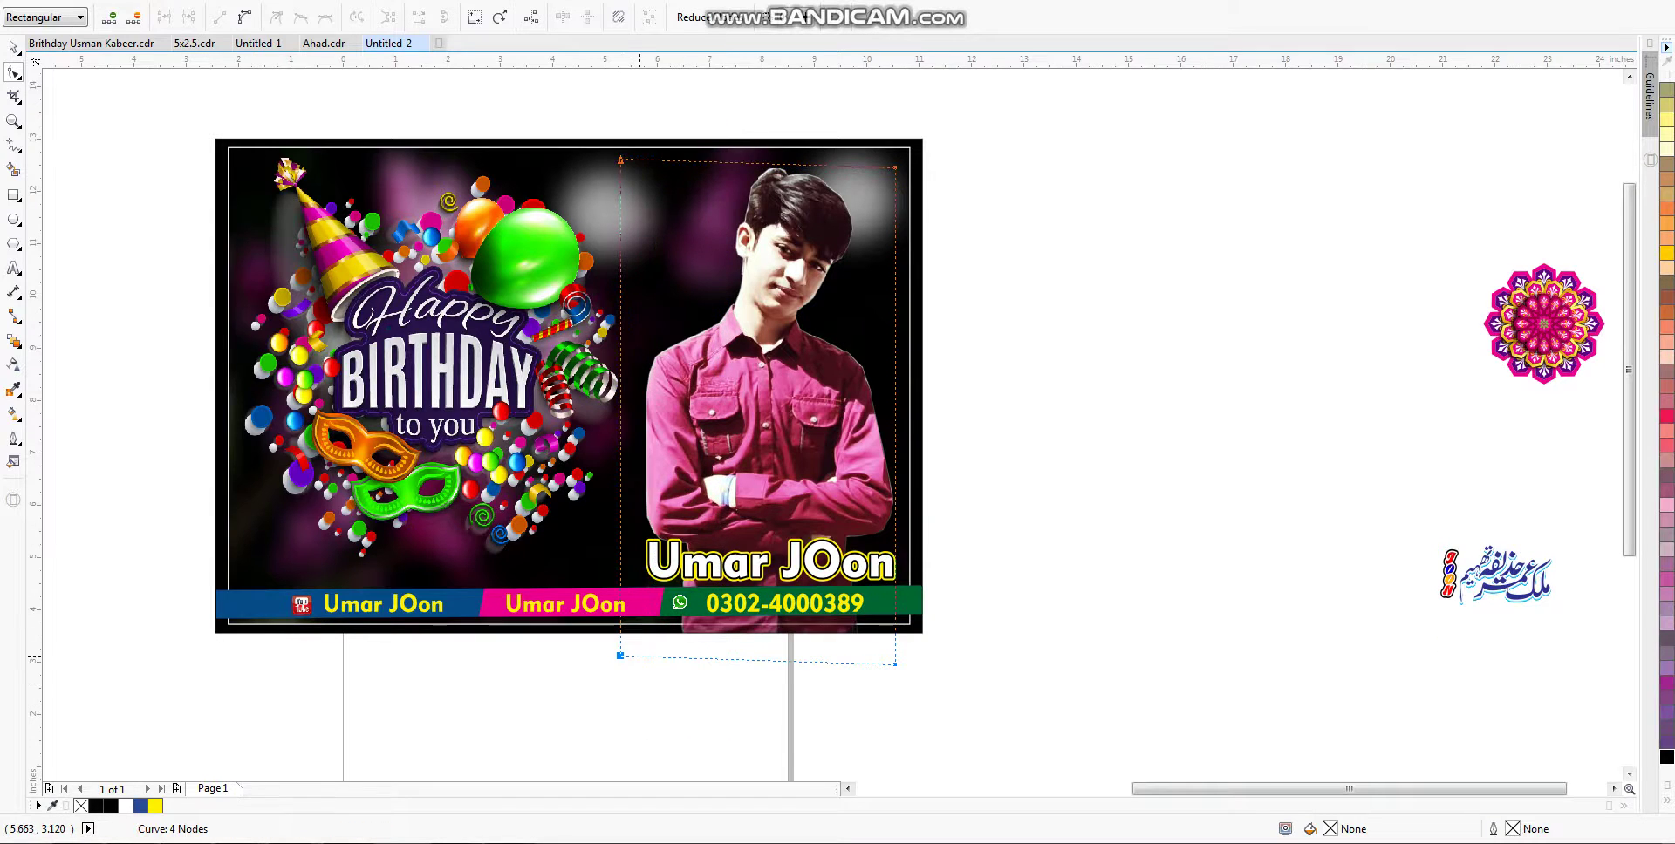
pyautogui.press('space')
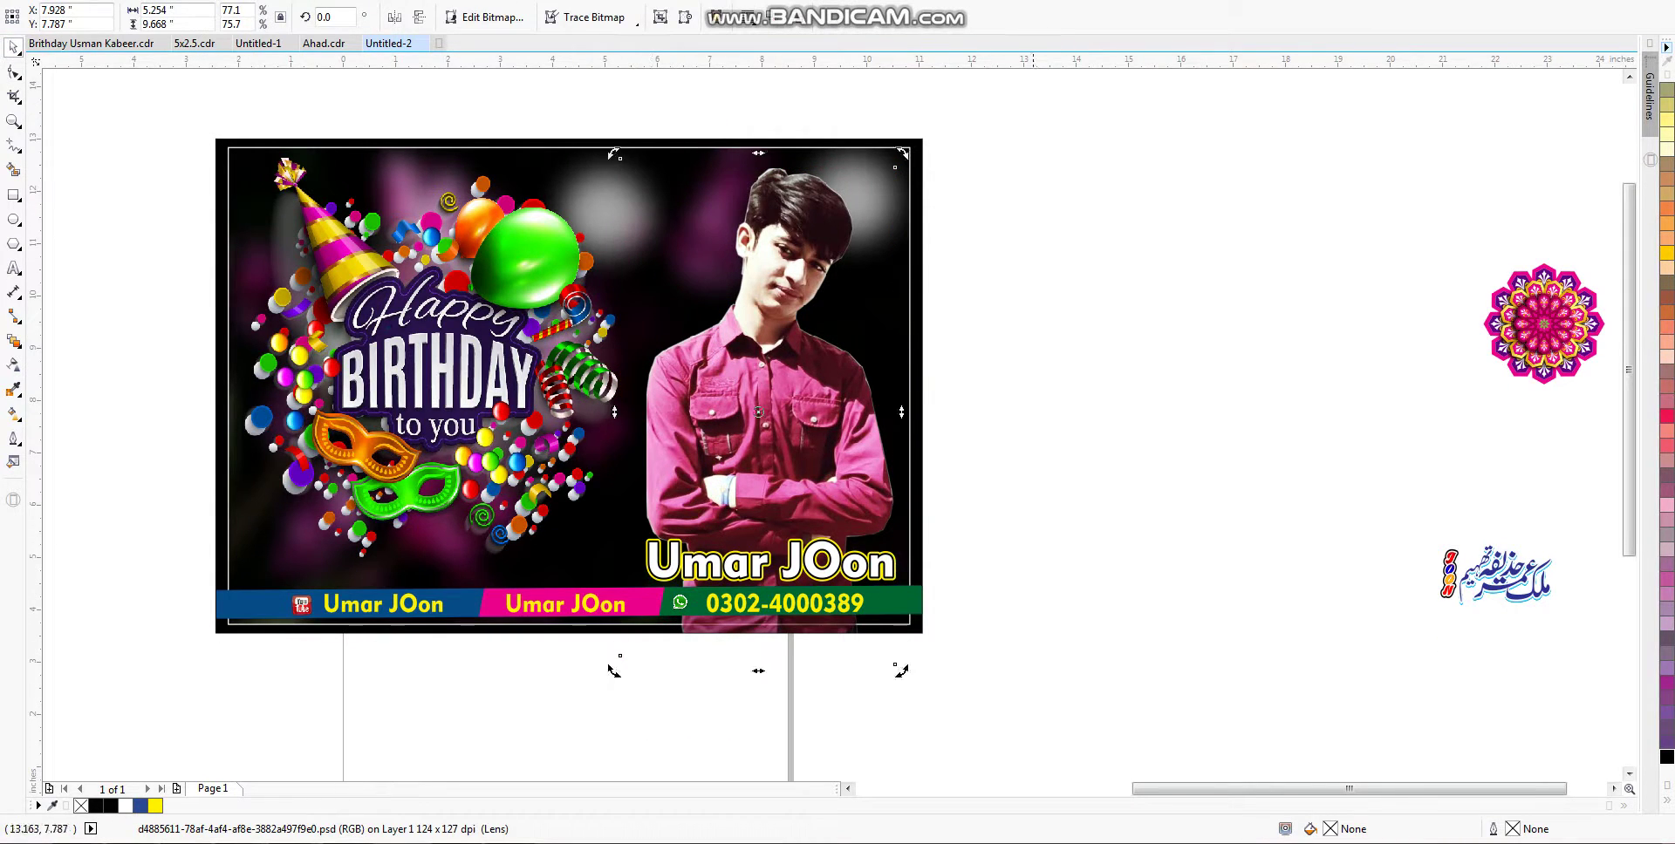
pyautogui.press('Escape')
# Step: Make the Happy Birthday balloon artwork slightly smaller and move it down a little
pyautogui.scroll(-2, 859, 697)
pyautogui.click(645, 527)
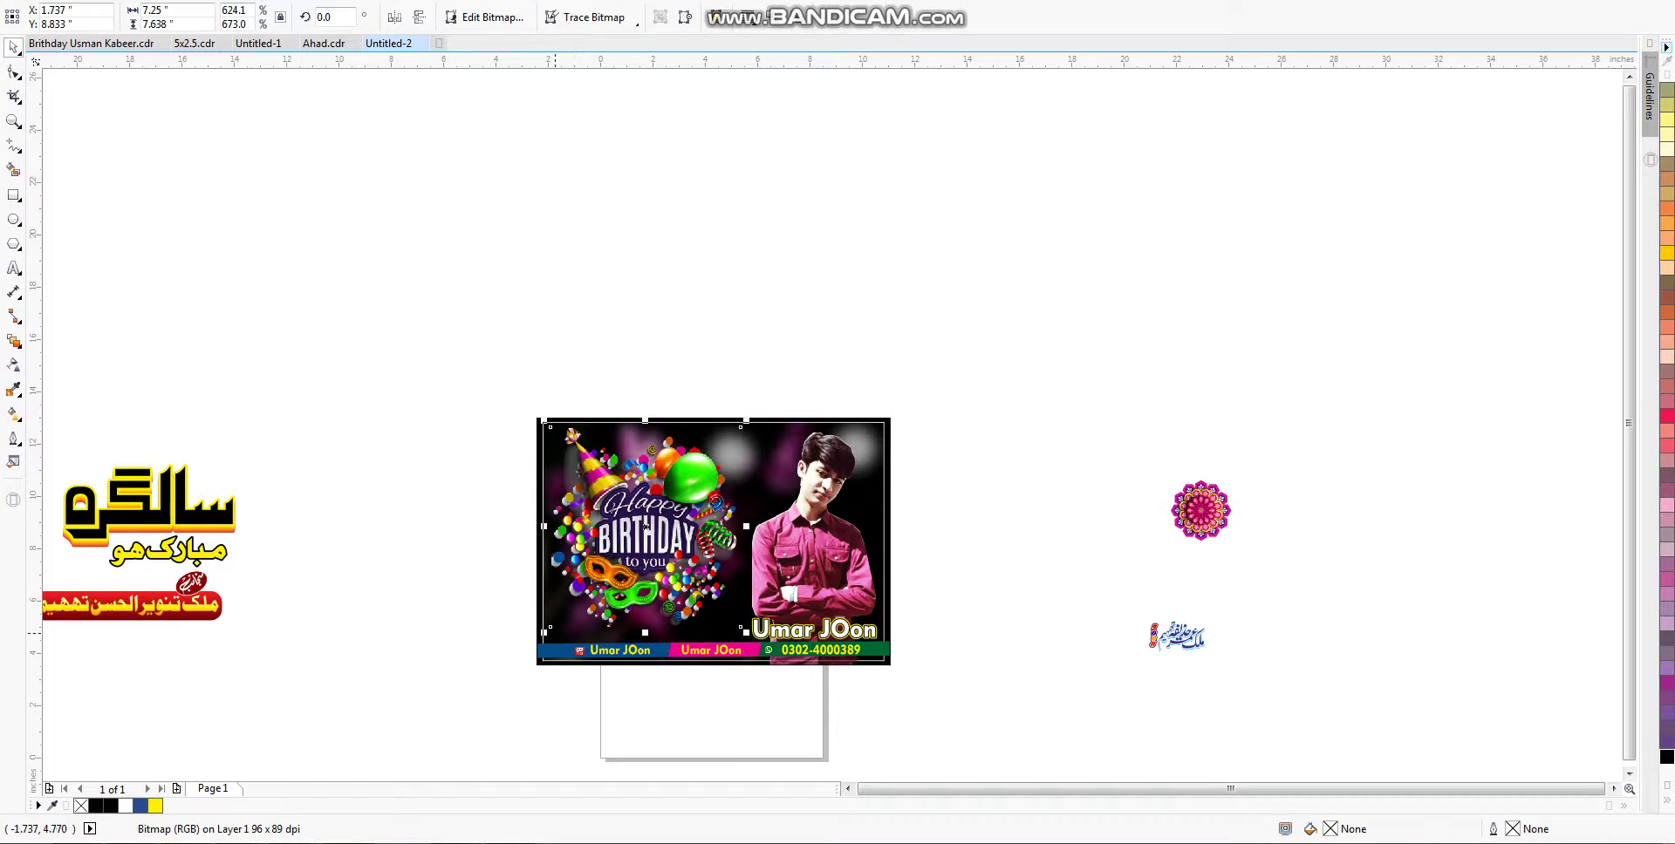
pyautogui.moveTo(546, 632); pyautogui.dragTo(555, 608)
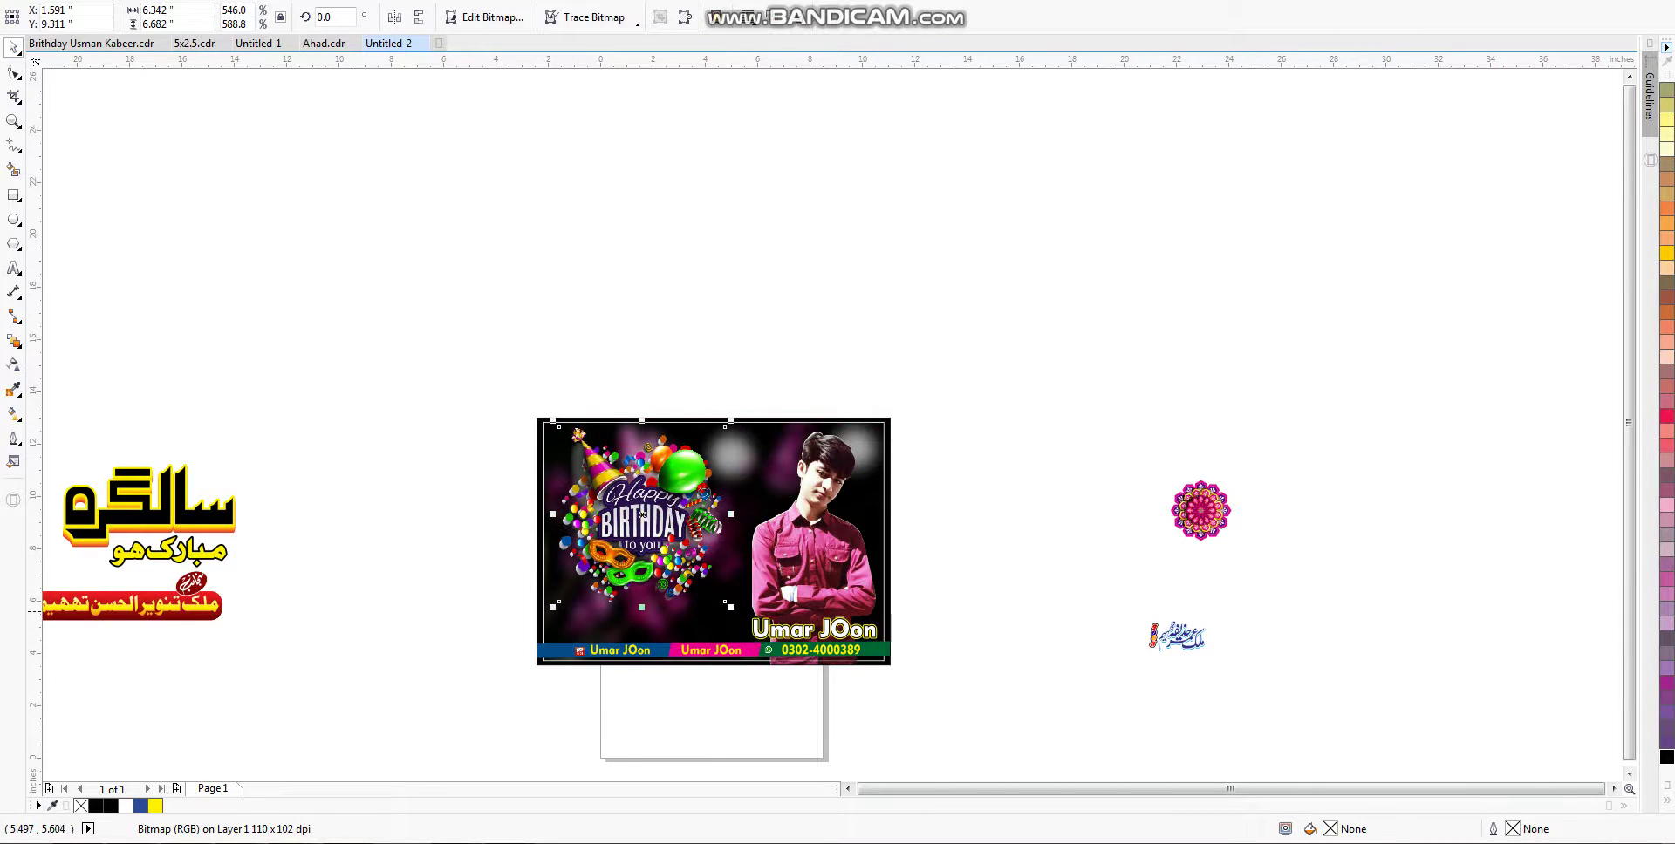
pyautogui.moveTo(731, 605); pyautogui.dragTo(741, 617)
pyautogui.moveTo(642, 515); pyautogui.dragTo(642, 524)
pyautogui.hscroll(-3, 642, 525)
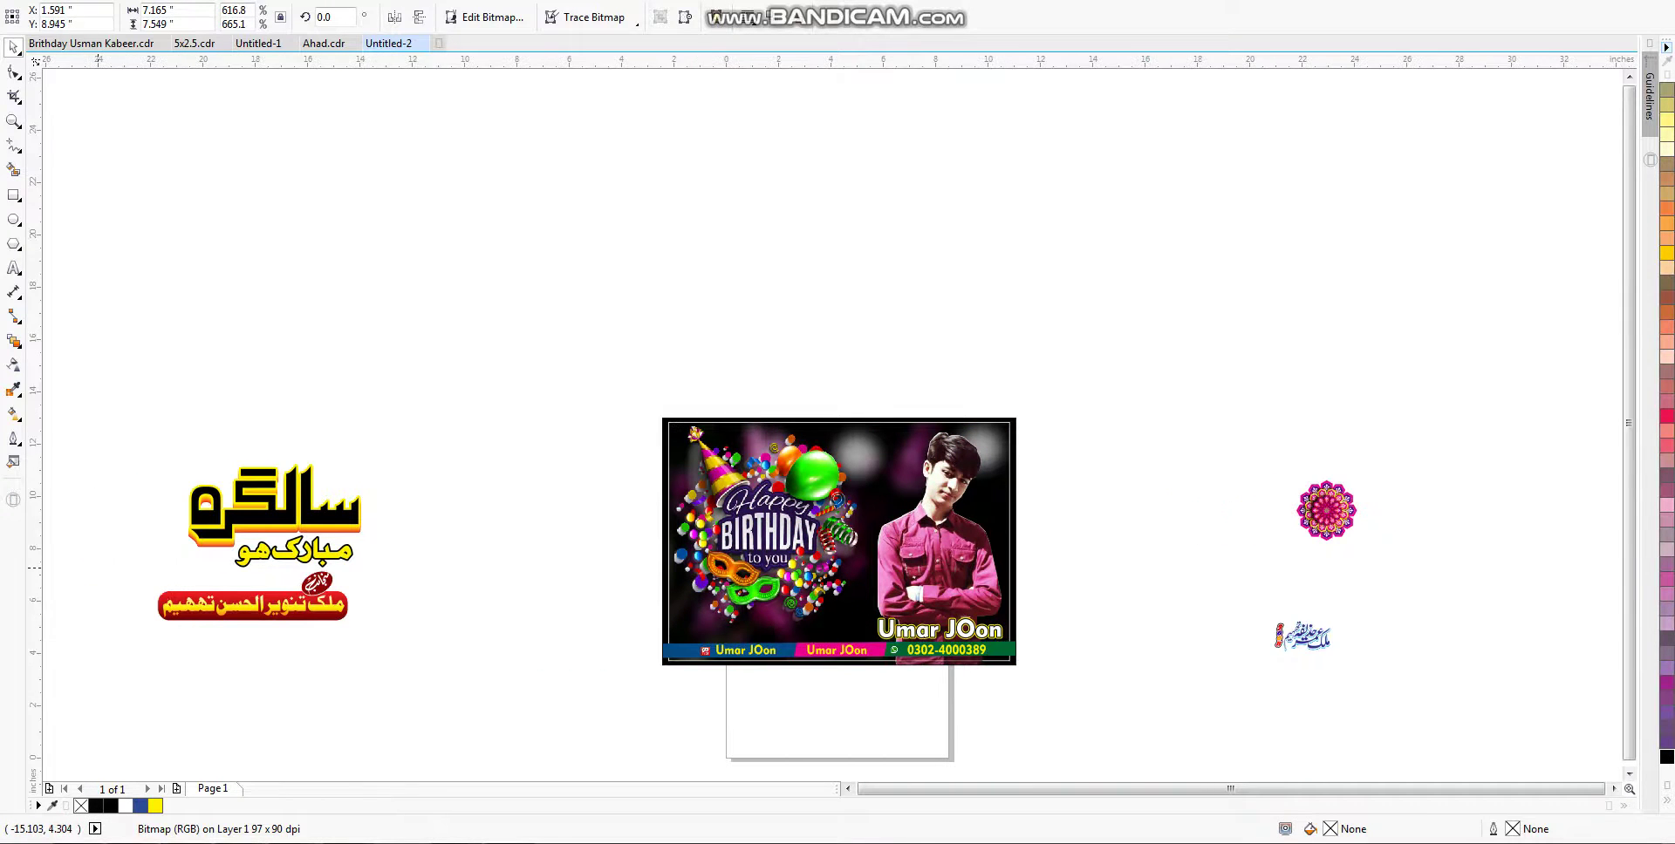
pyautogui.press('Escape')
# Step: Add a new '9' text object left of the poster in Geometr415 Blk BT
pyautogui.press('F8')
pyautogui.click(569, 465)
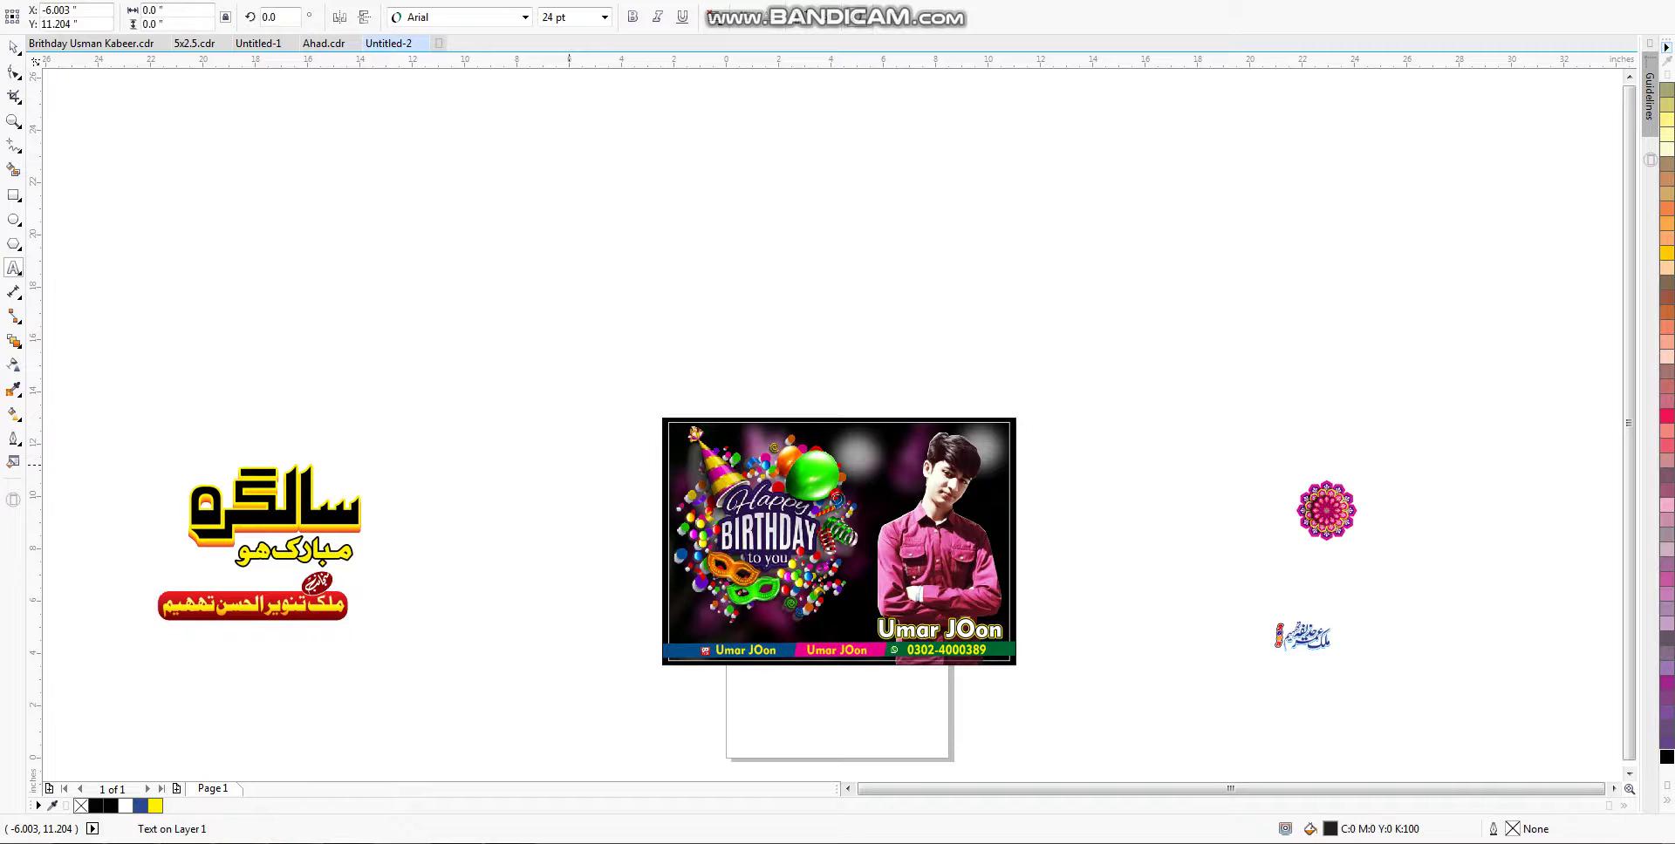
pyautogui.write('0')
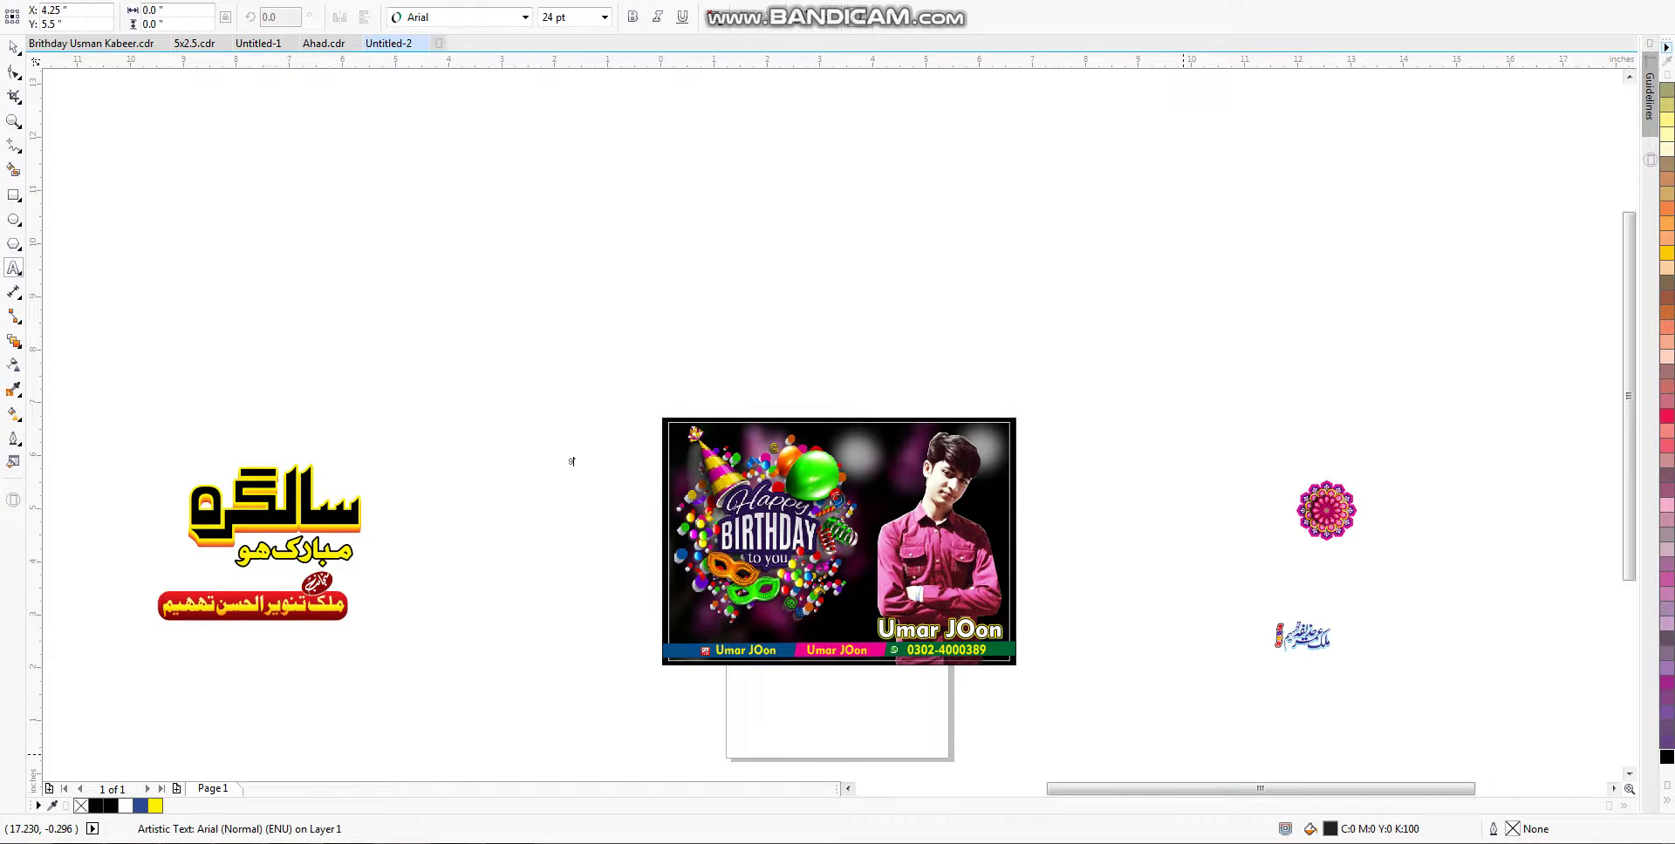
pyautogui.scroll(2, 569, 460)
pyautogui.hotkey('ctrl', 'space')
pyautogui.hotkey('ctrl', 'shift', 'f')
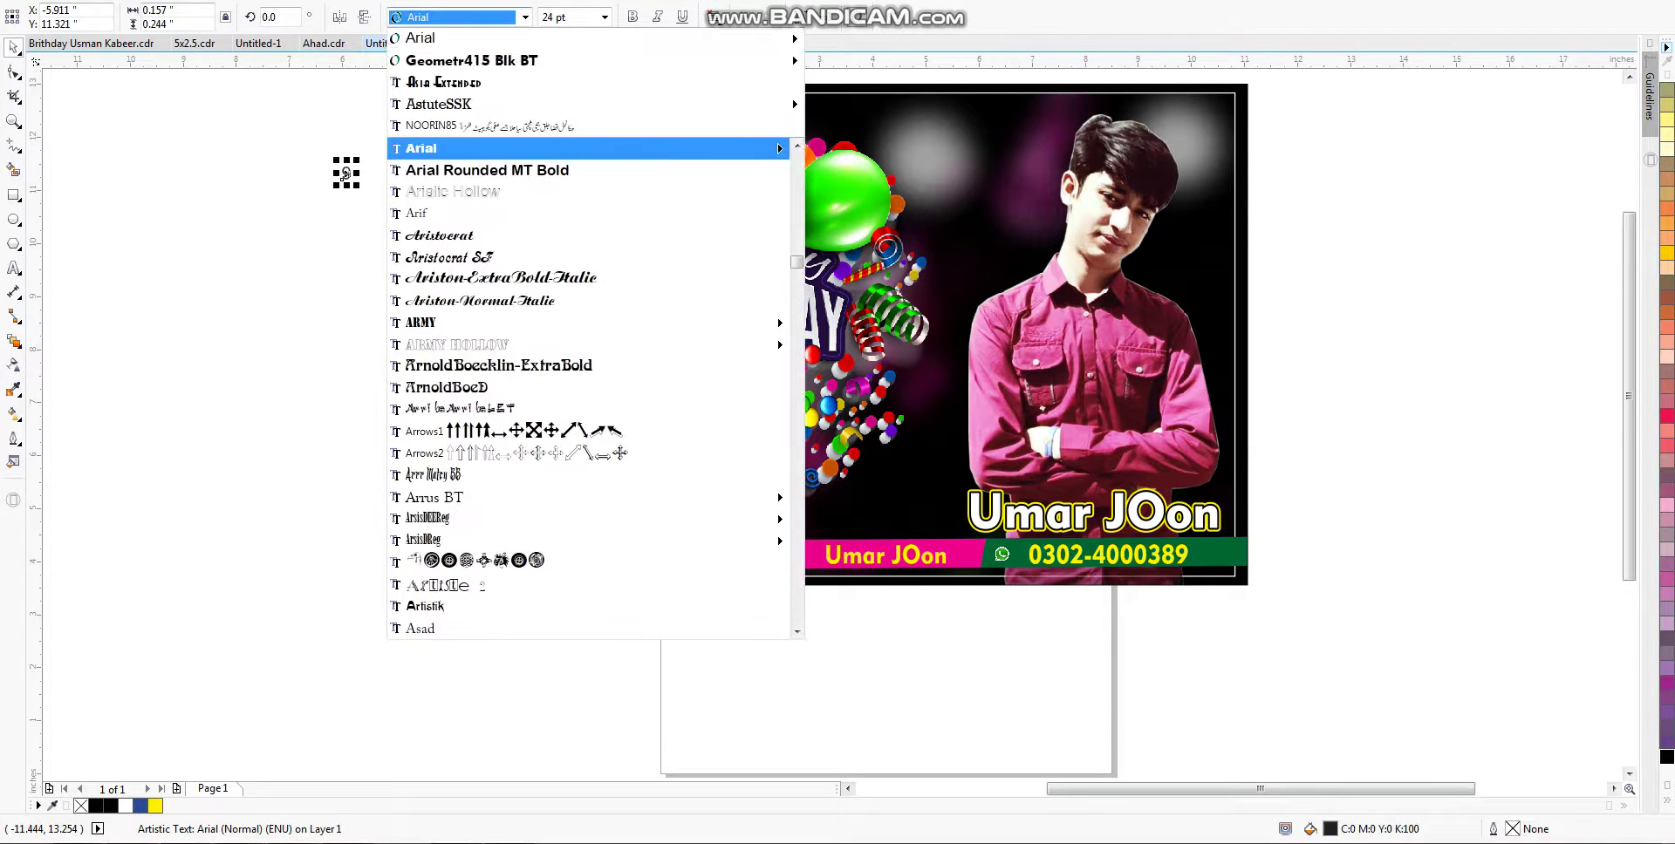
pyautogui.press('Up')
pyautogui.press('Up')
pyautogui.press('Up')
pyautogui.press('Up')
pyautogui.press('Return')
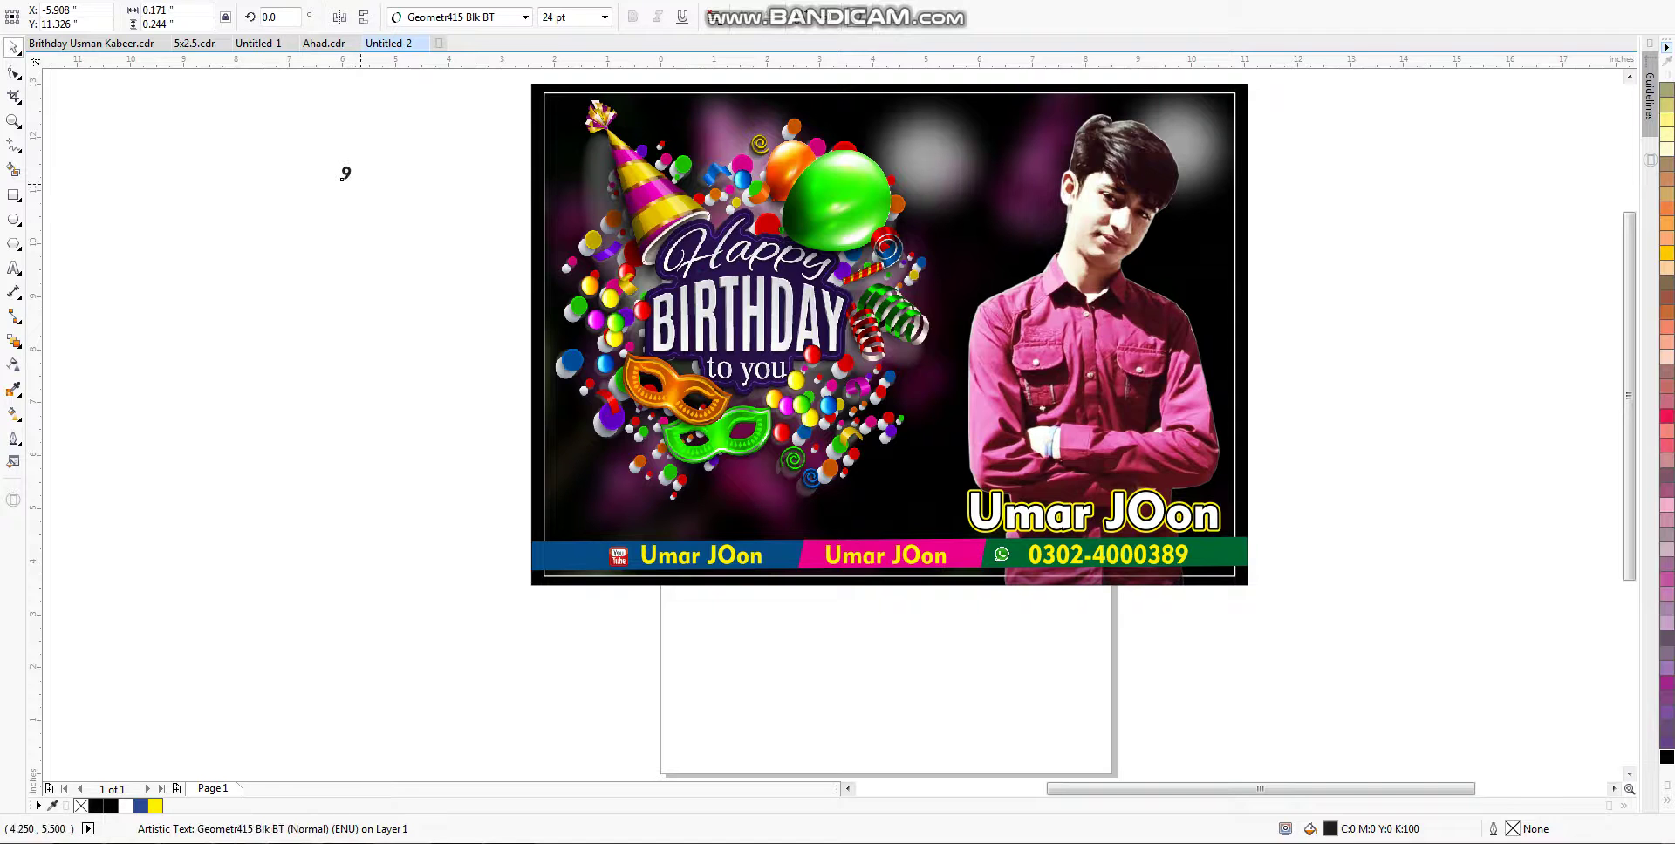
# Step: Enlarge the 9 roughly tenfold and place it at the poster's lower left above the strip
pyautogui.moveTo(334, 186); pyautogui.dragTo(295, 241)
pyautogui.moveTo(346, 172); pyautogui.dragTo(615, 459)
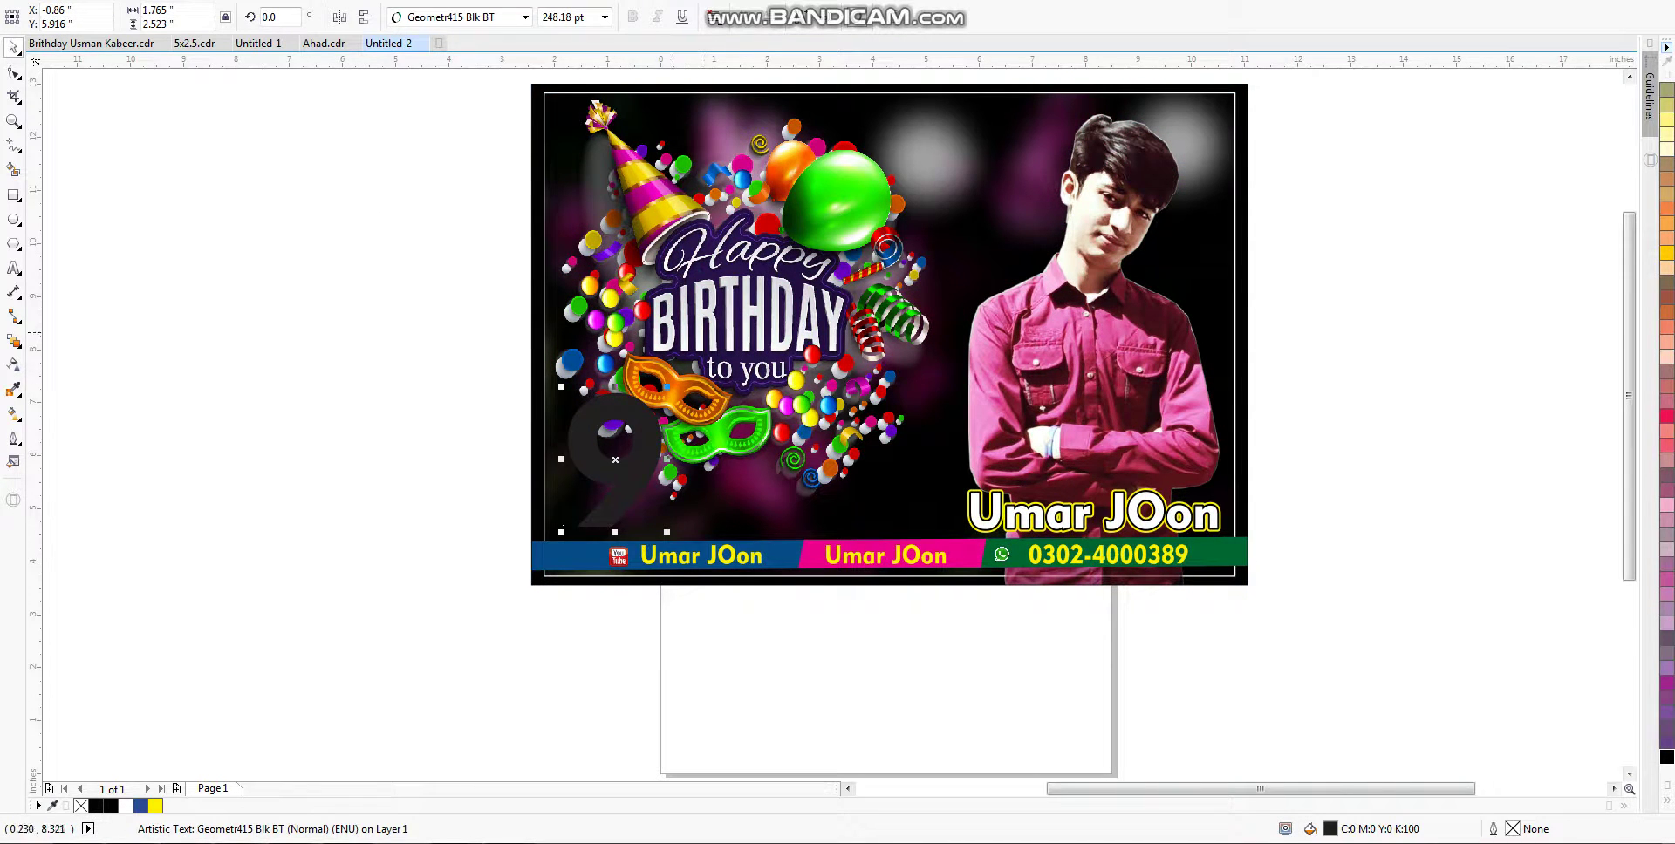
pyautogui.moveTo(666, 386); pyautogui.dragTo(653, 405)
pyautogui.moveTo(574, 521); pyautogui.dragTo(622, 497)
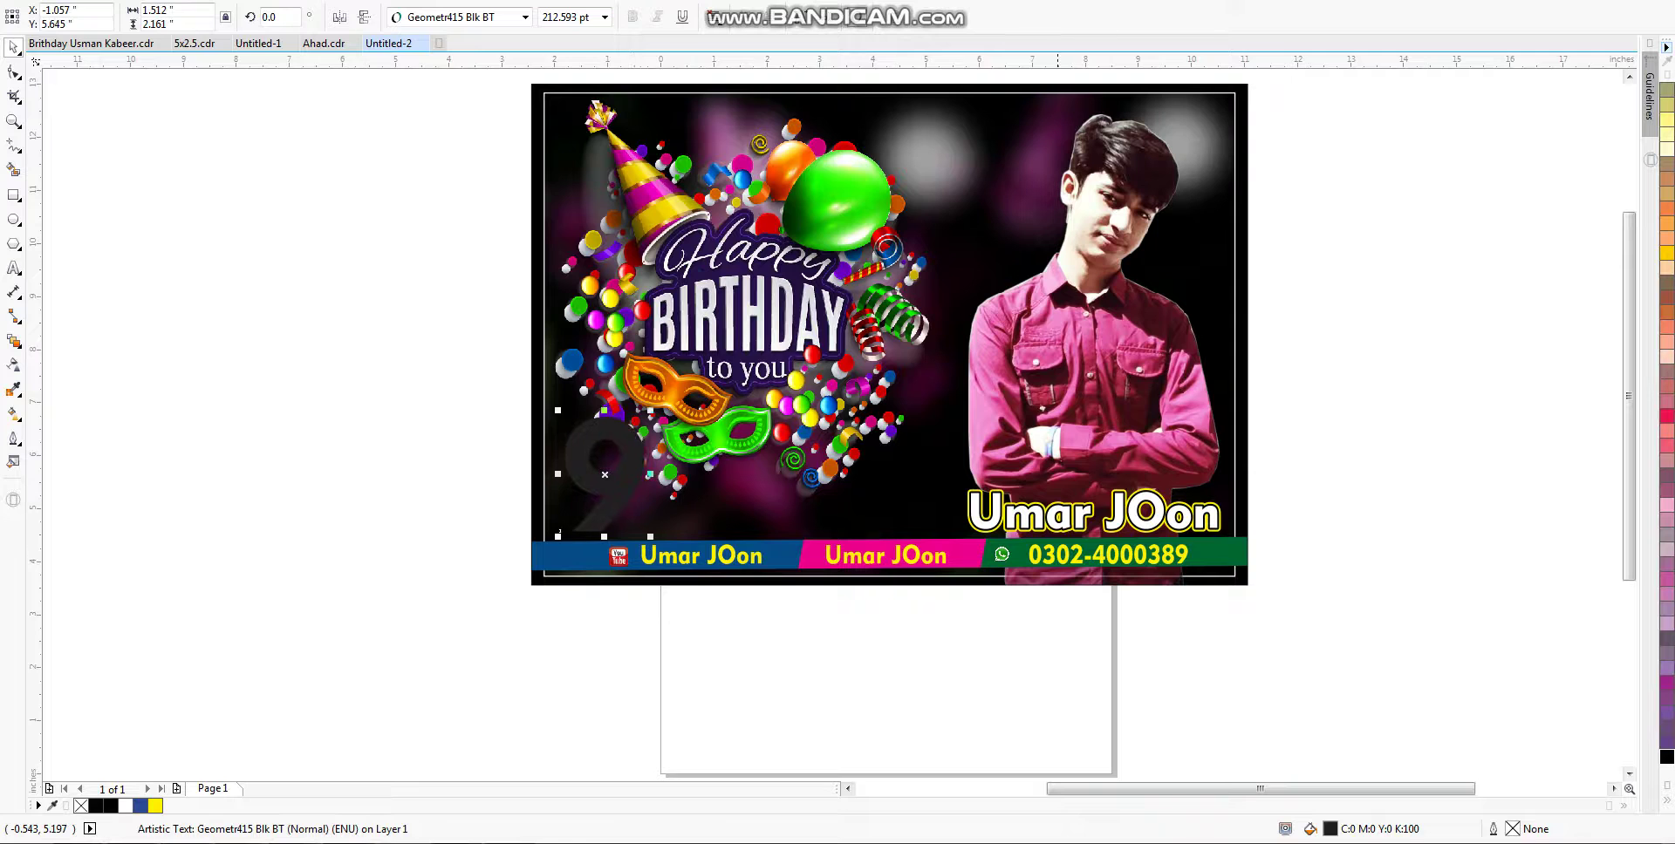
# Step: Copy the white fill from the name text onto the 9
pyautogui.hotkey('alt', 'e')
pyautogui.press('Return')
pyautogui.press('F10')
pyautogui.press('Tab')
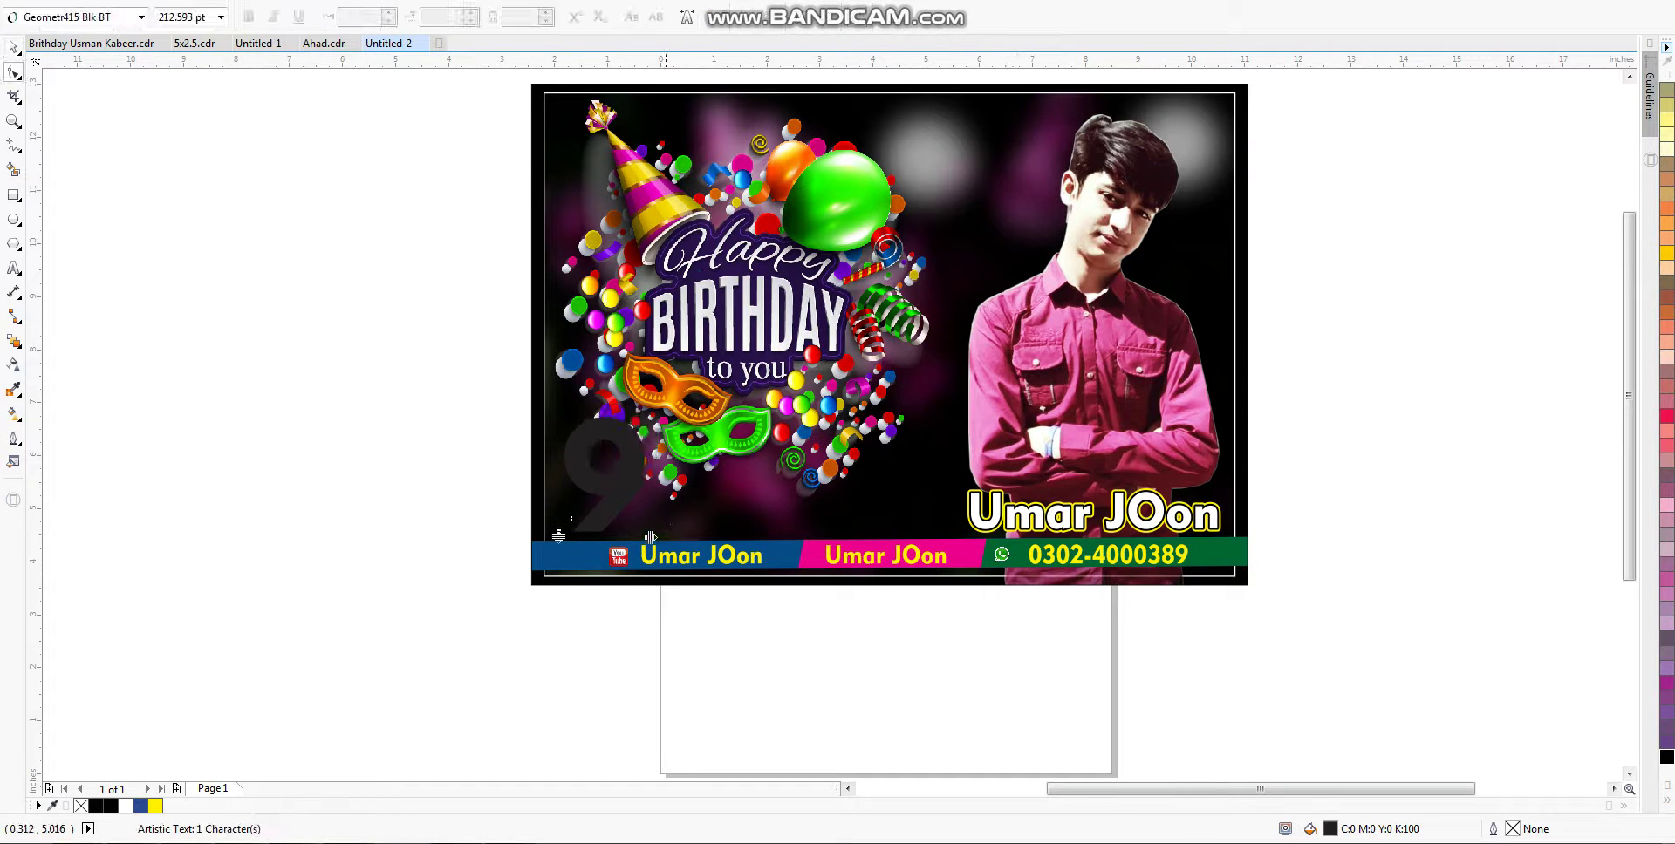
pyautogui.press('Escape')
pyautogui.press('space')
pyautogui.hotkey('alt', 'e')
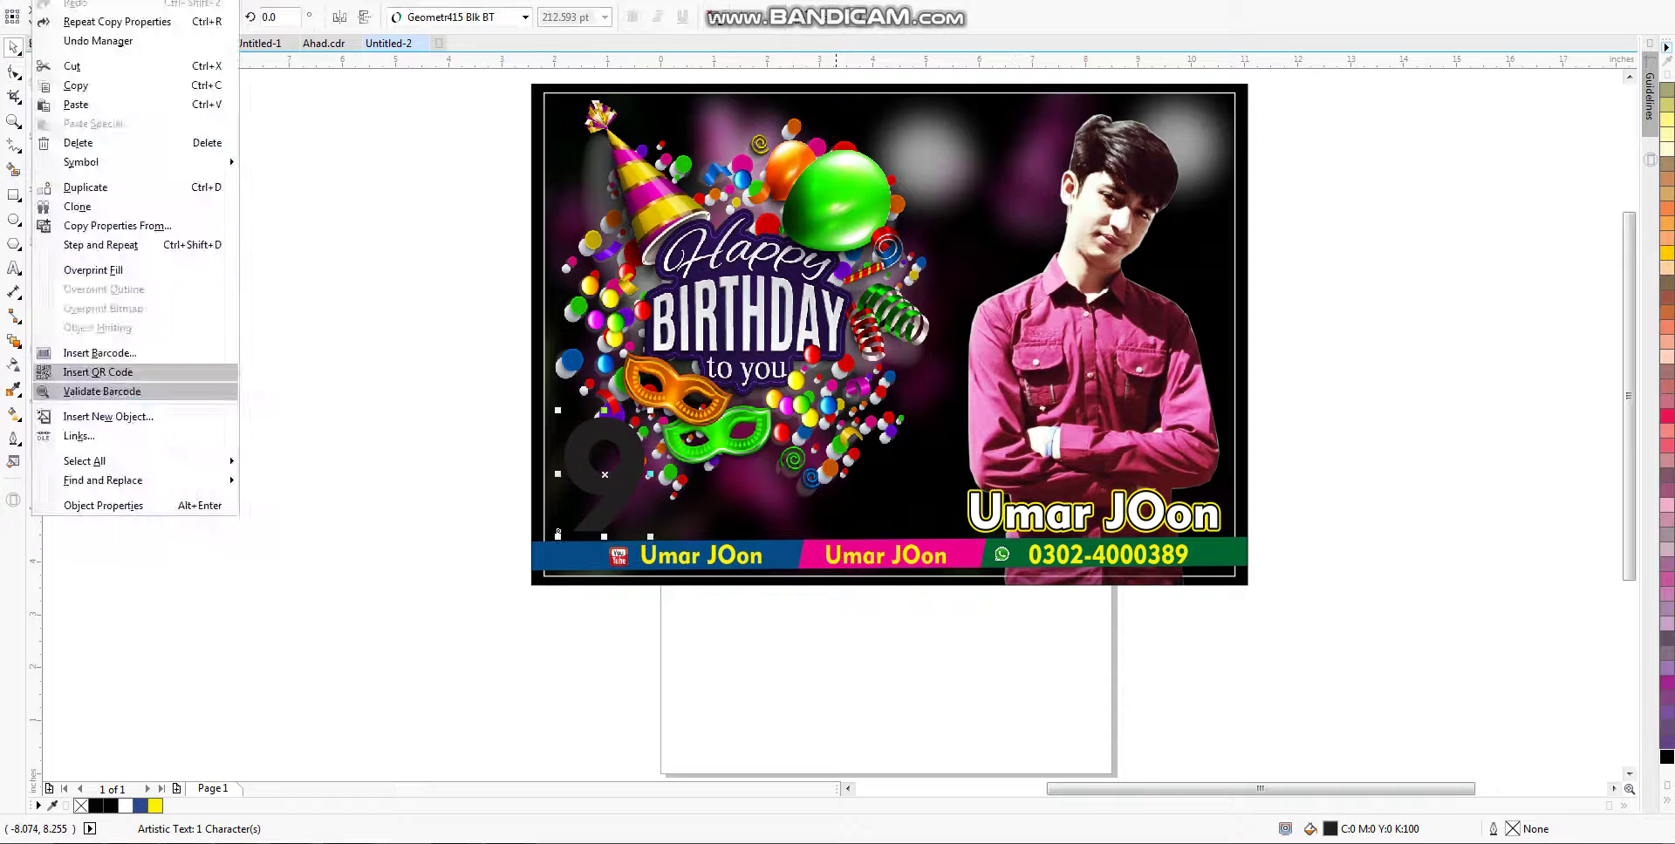
pyautogui.press('Return')
pyautogui.press('Return')
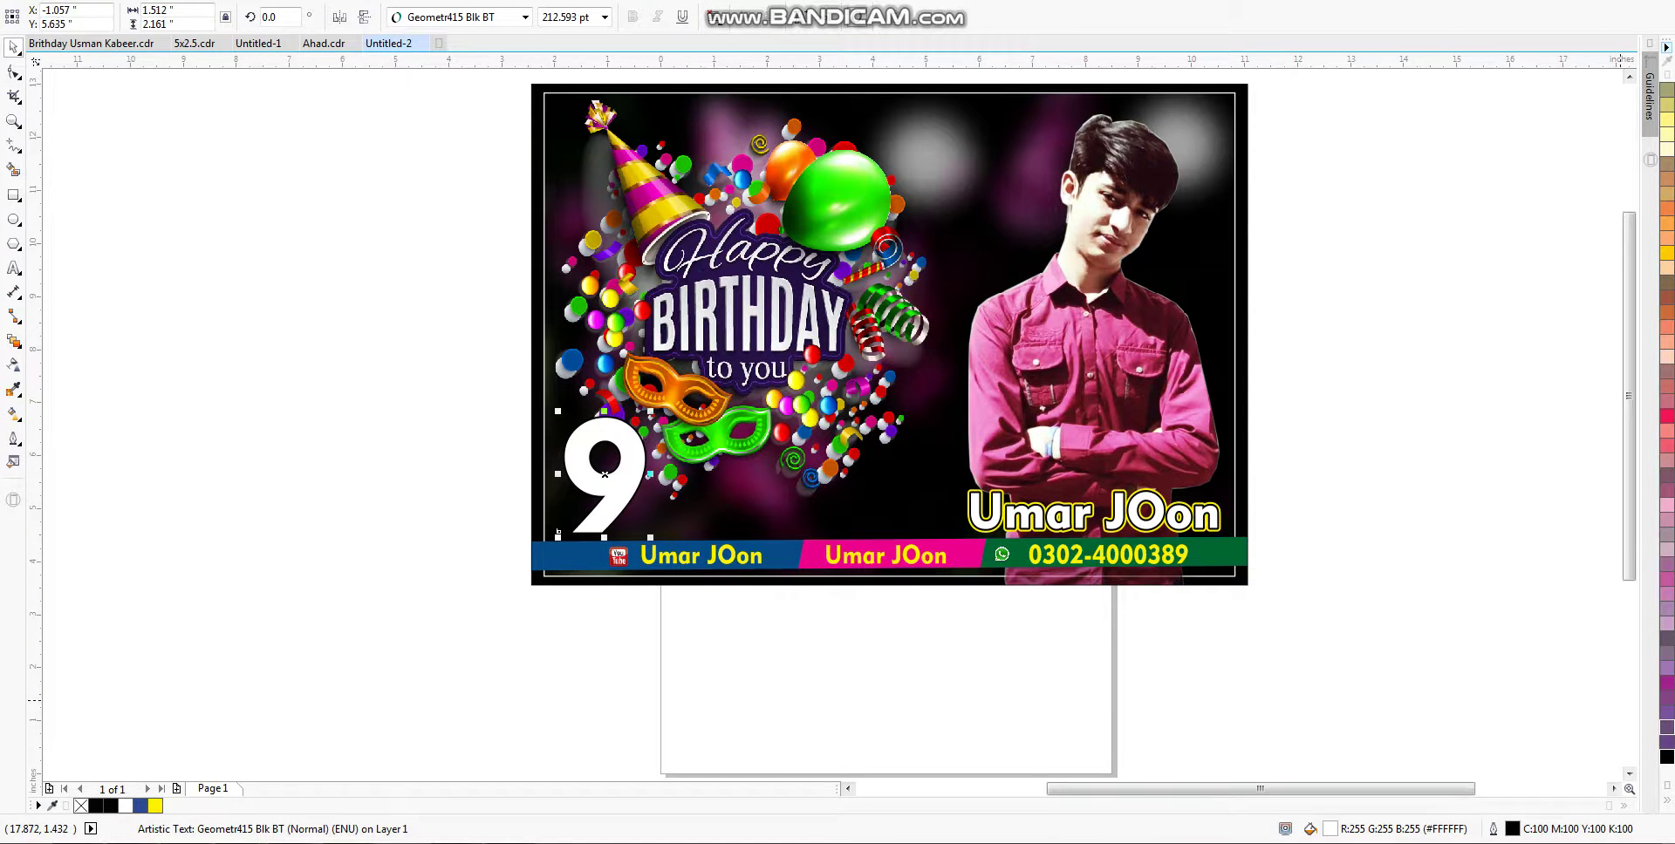
# Step: Nudge the 9 up, fill it RGB red (R255 G0 B9), and apply a white outline
pyautogui.press('Up')
pyautogui.click(1666, 800)
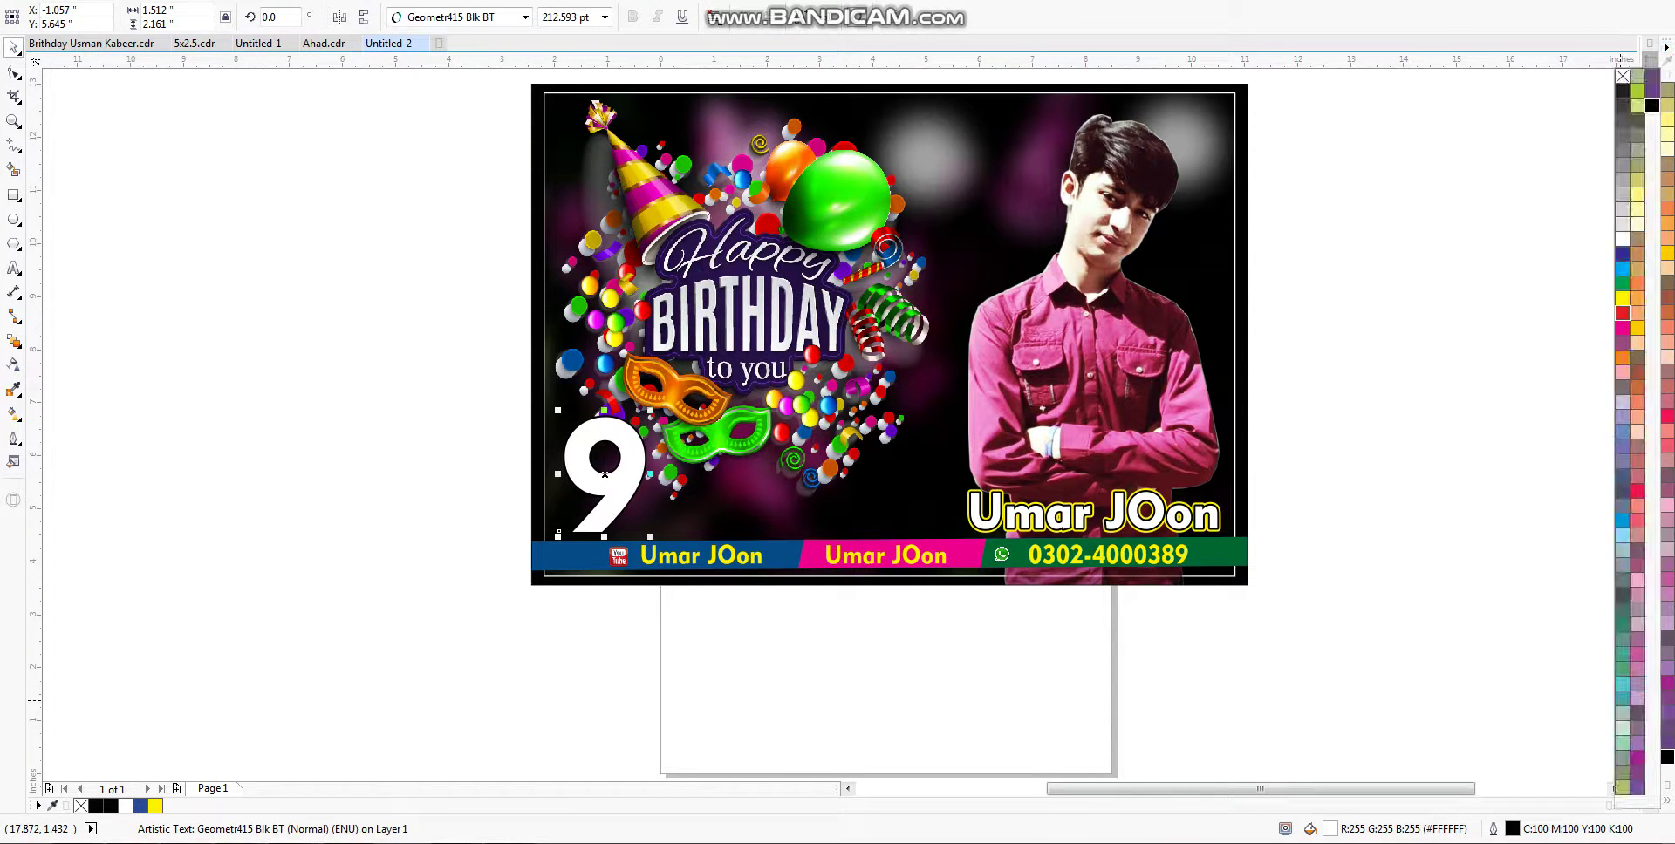
pyautogui.click(1623, 312)
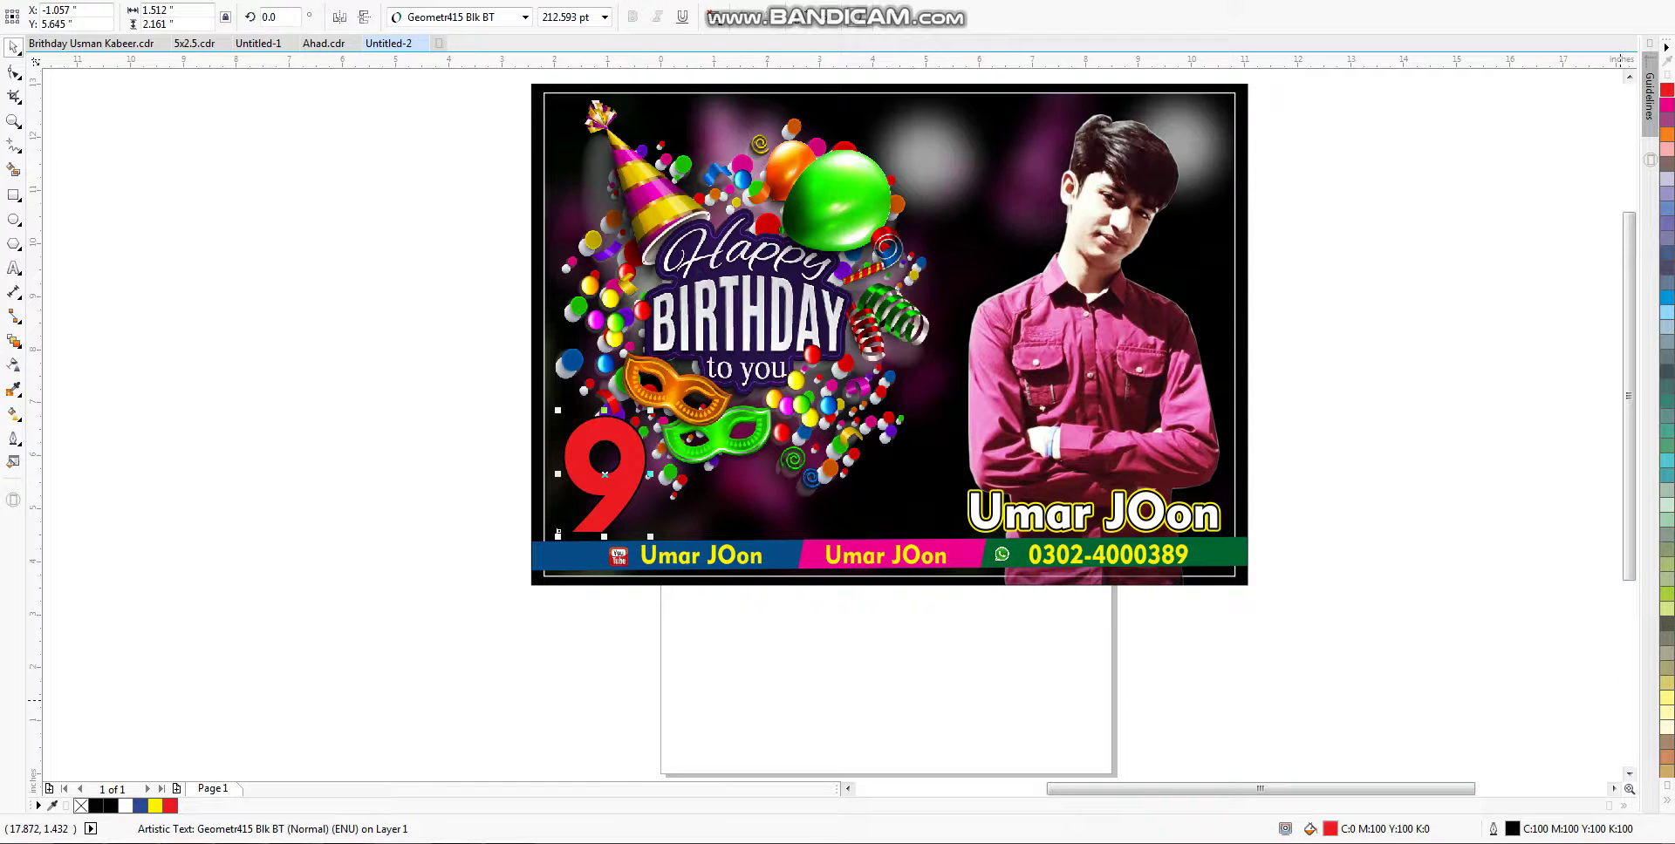
pyautogui.hotkey('shift', 'F11')
pyautogui.click(1348, 437)
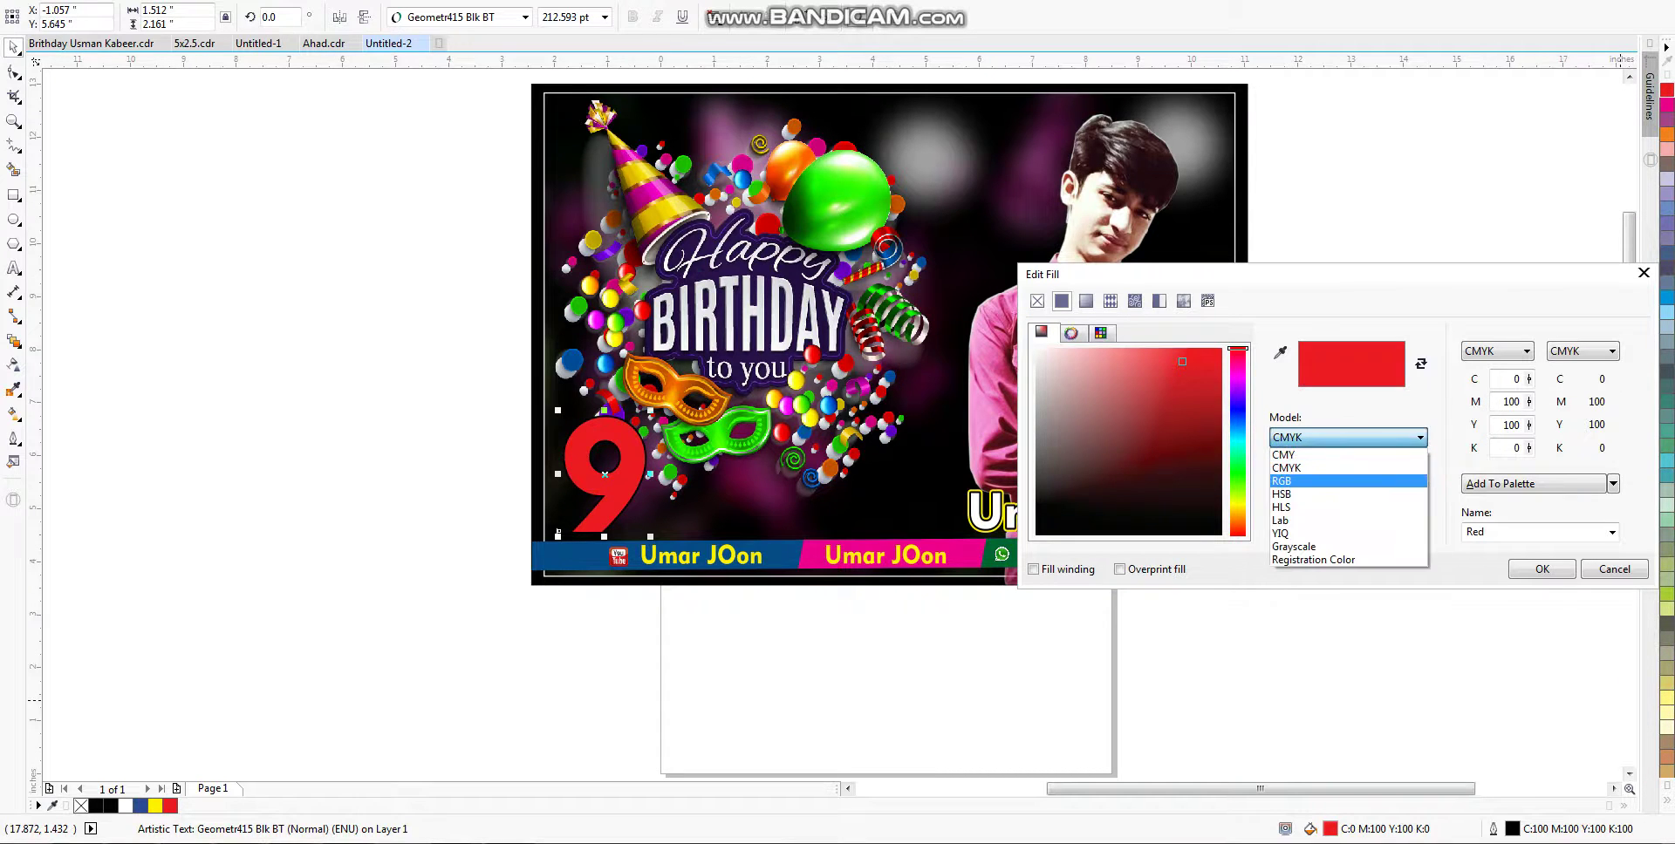
pyautogui.click(1326, 476)
pyautogui.click(1221, 349)
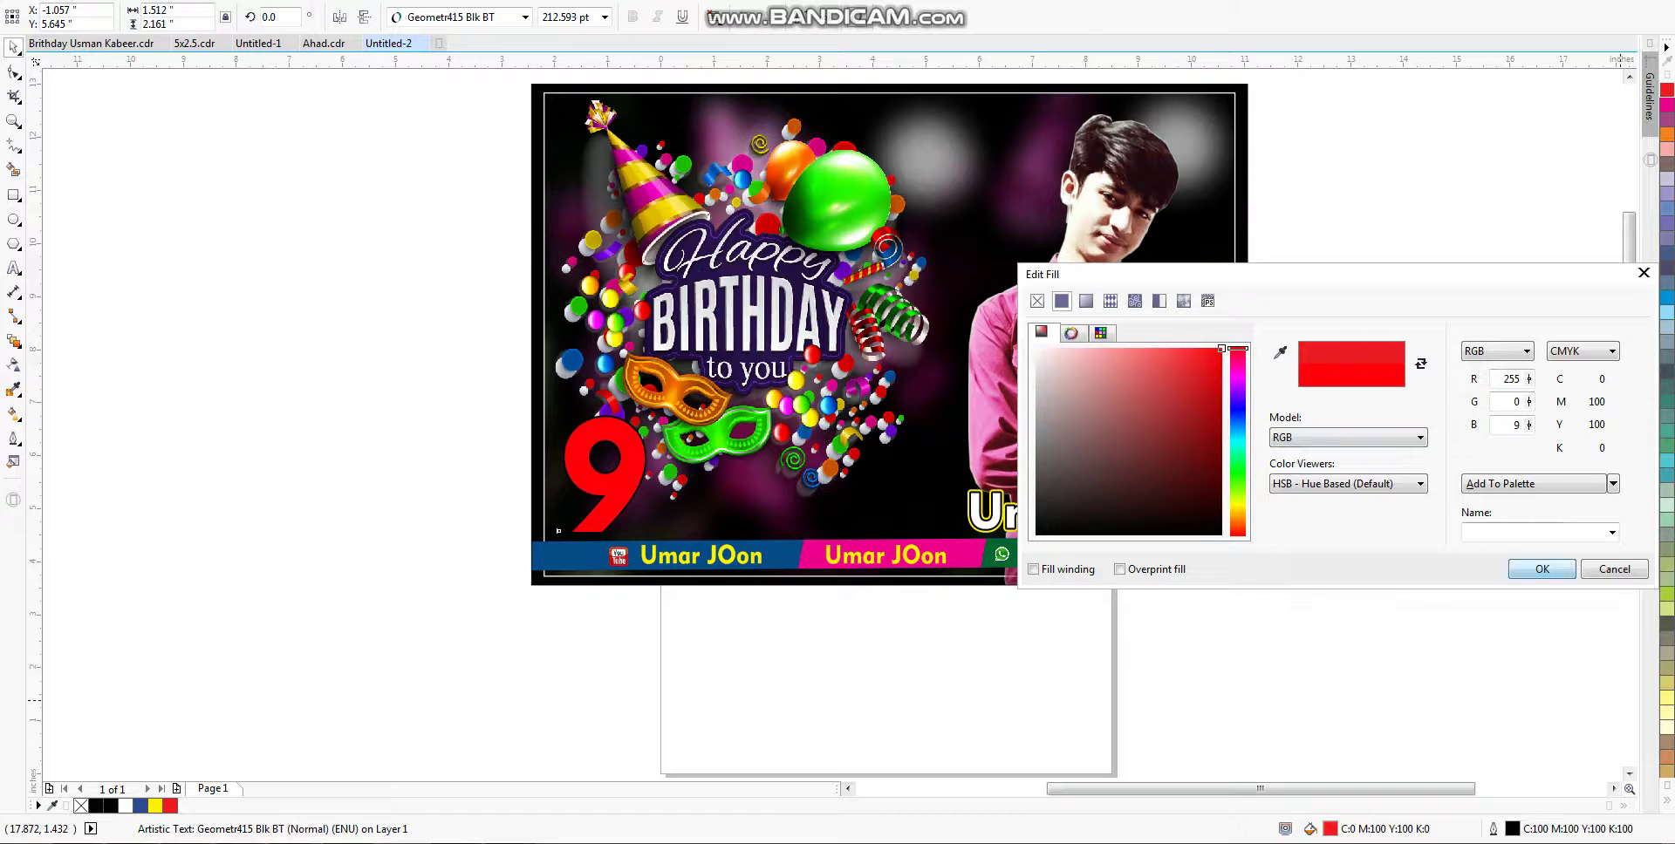
pyautogui.click(1542, 568)
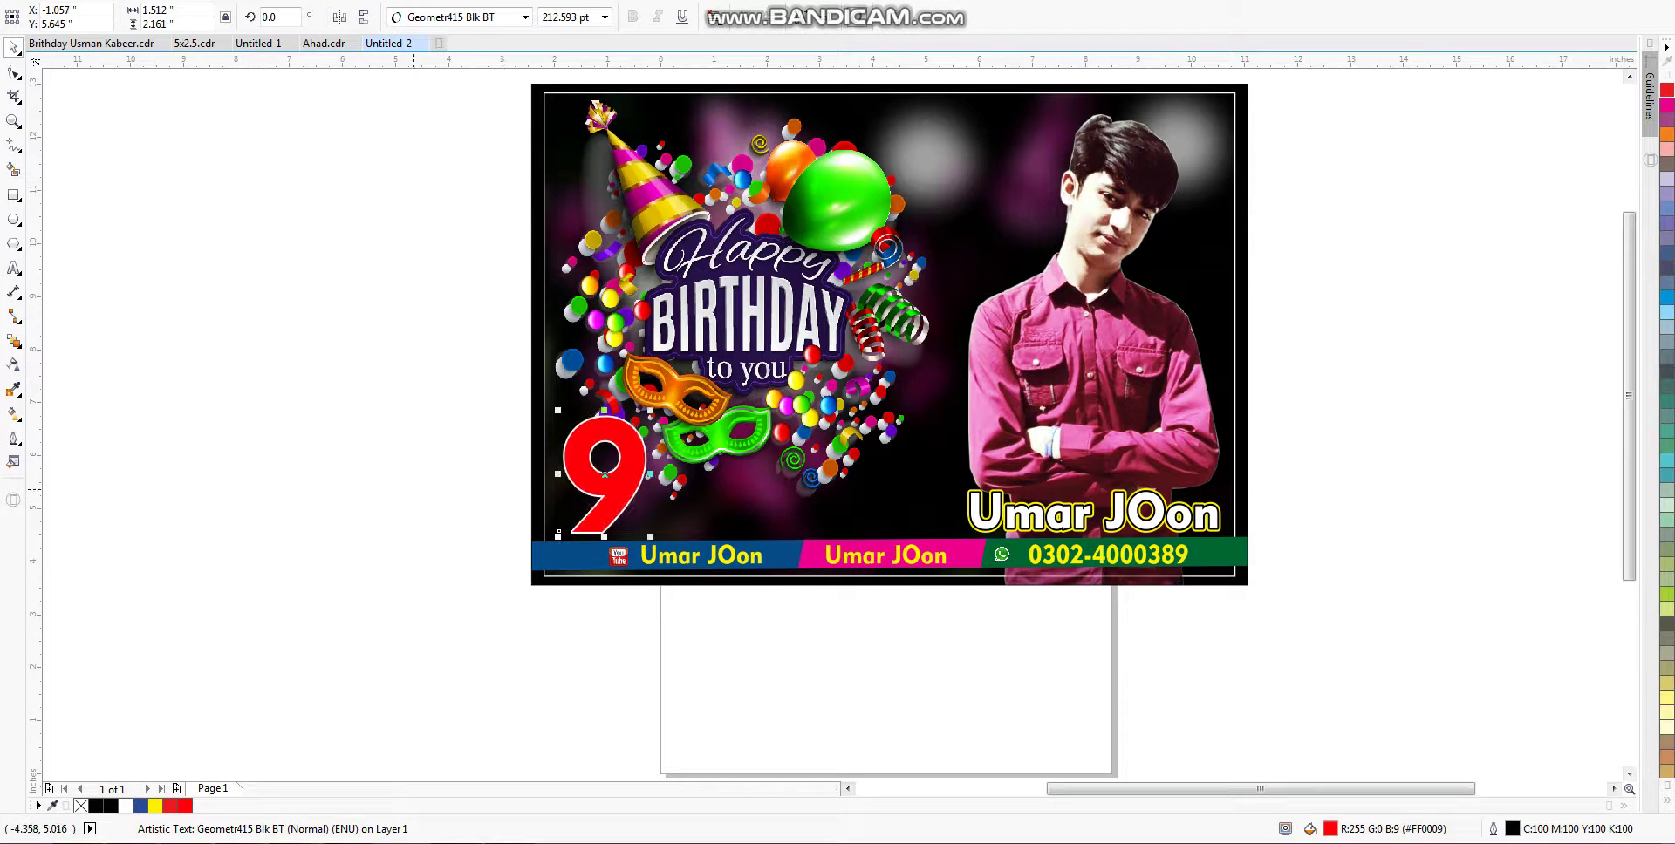
pyautogui.press('F12')
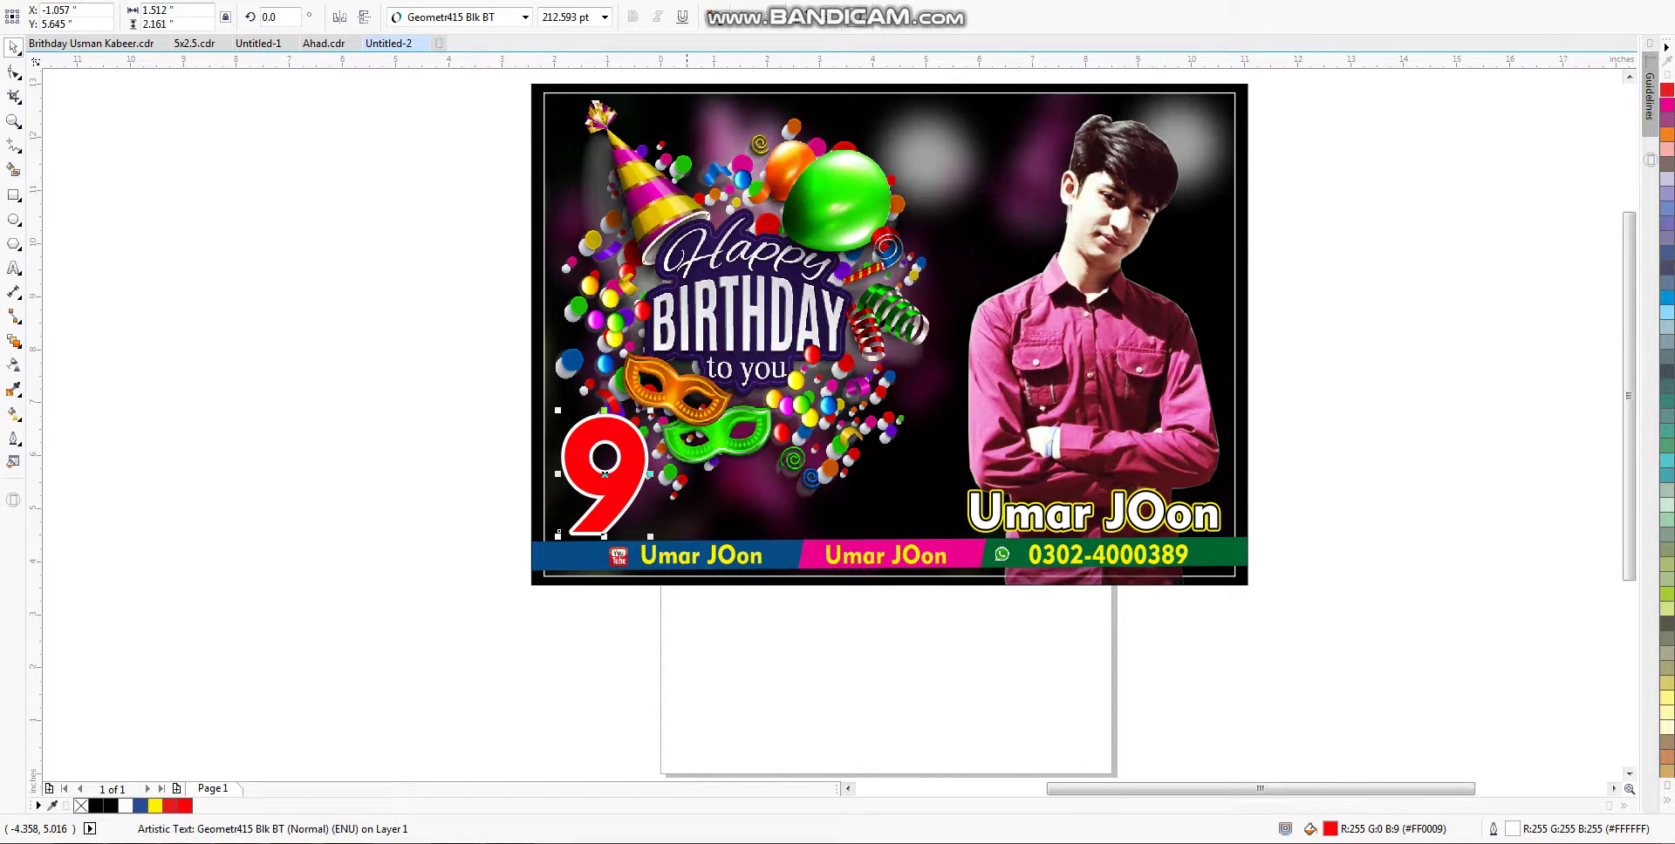
pyautogui.press('Return')
# Step: Set the red 9's outline width to 10 pt
pyautogui.press('F12')
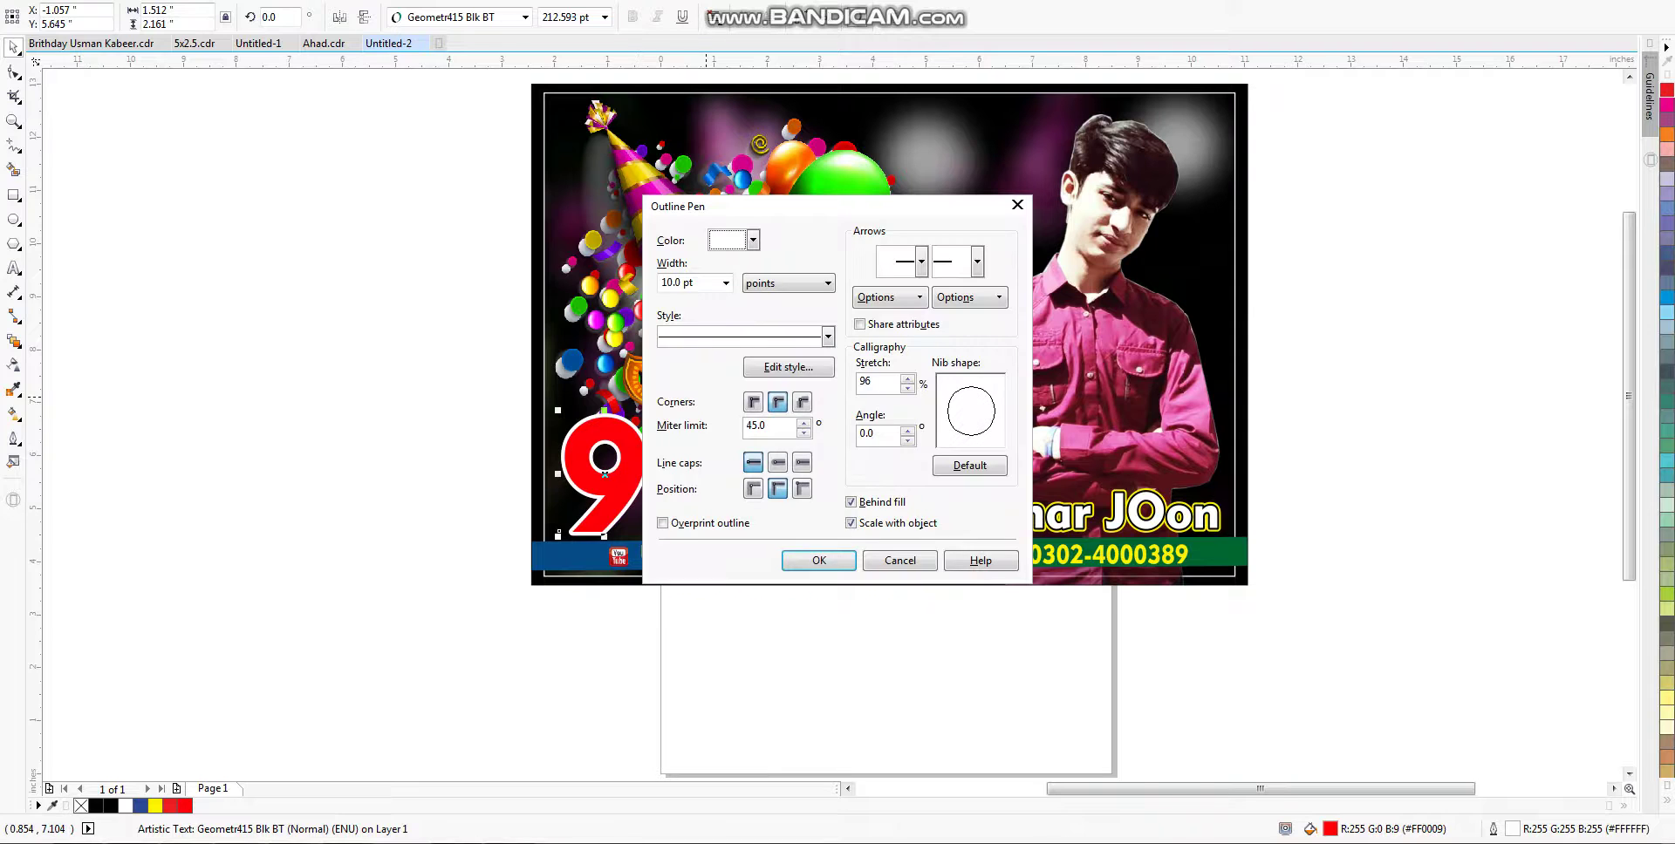
pyautogui.doubleClick(707, 280)
pyautogui.write('10')
pyautogui.press('Return')
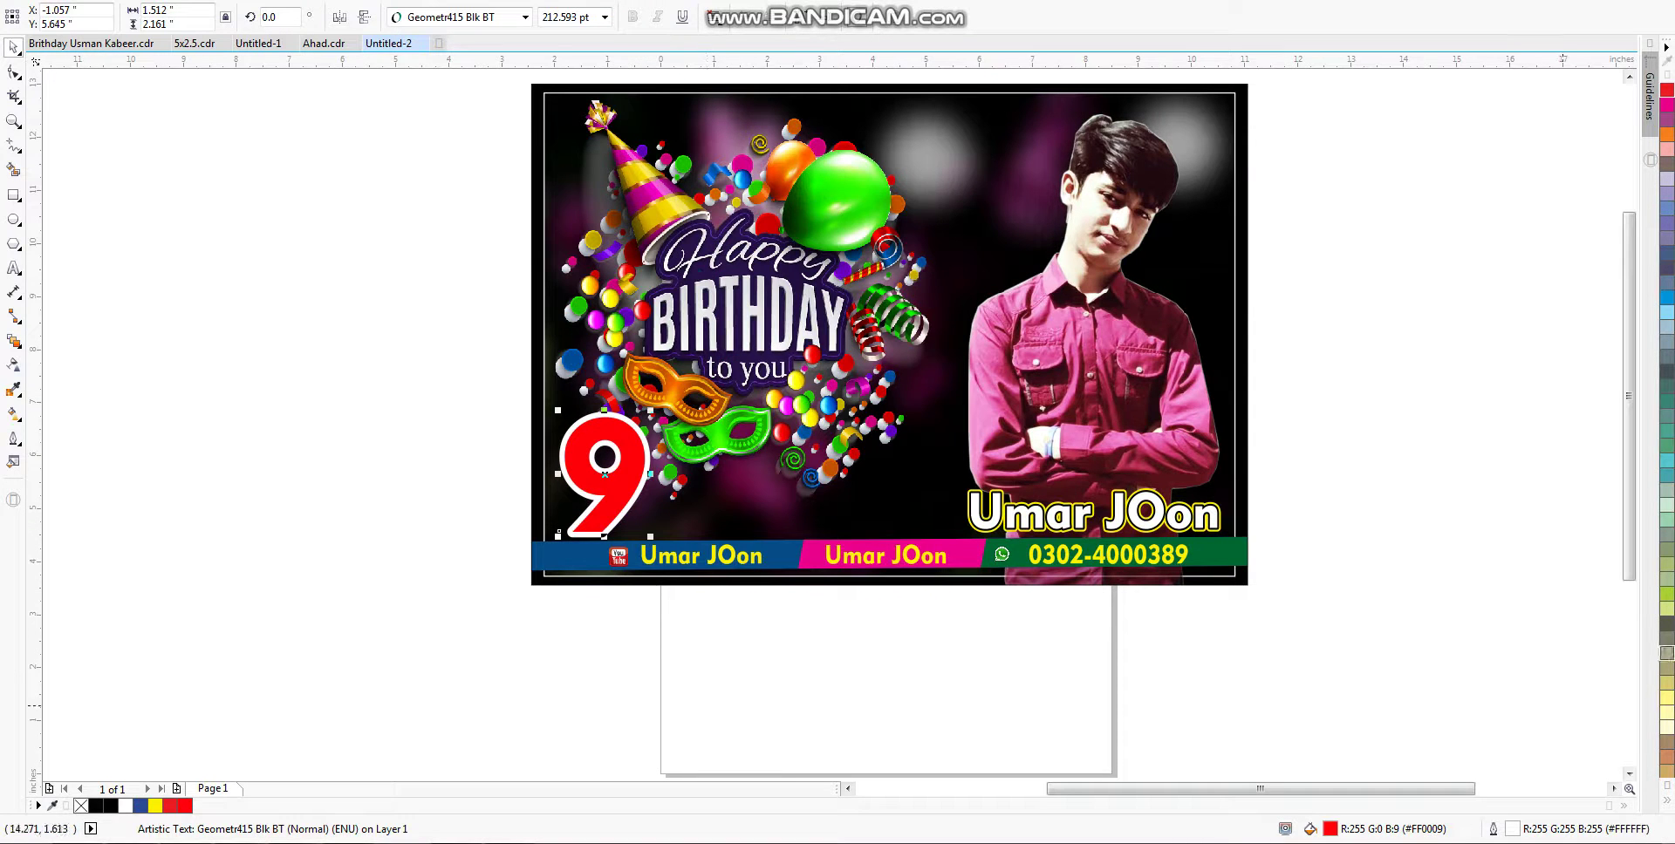
# Step: Give the 9 an orange outer outline widened to 20 pt
pyautogui.rightClick(1666, 133)
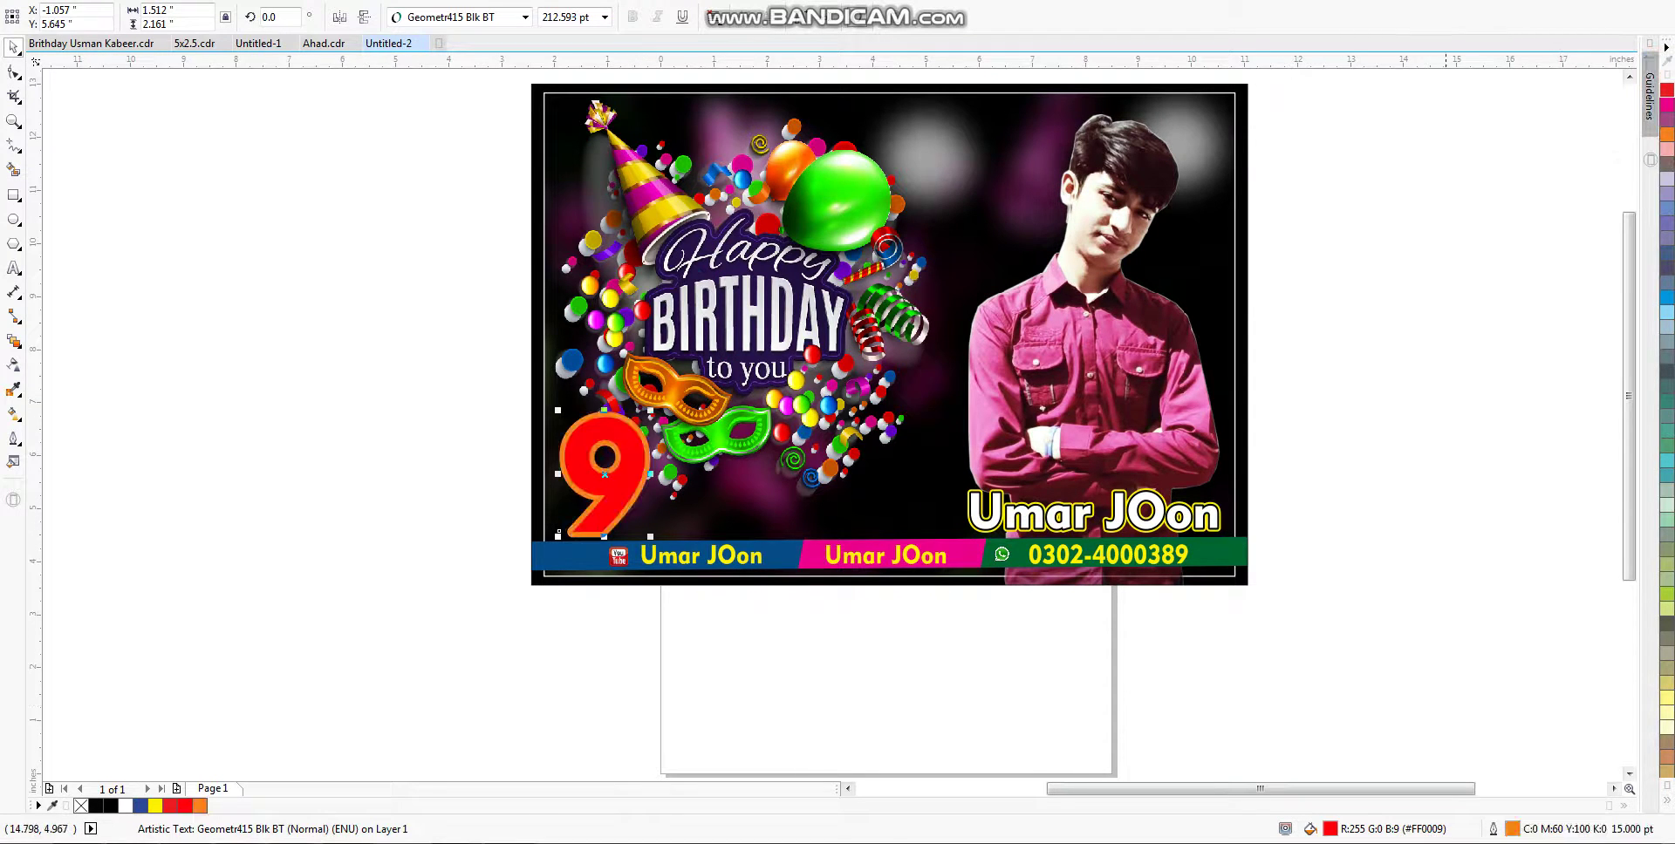
pyautogui.moveTo(442, 390); pyautogui.dragTo(610, 528)
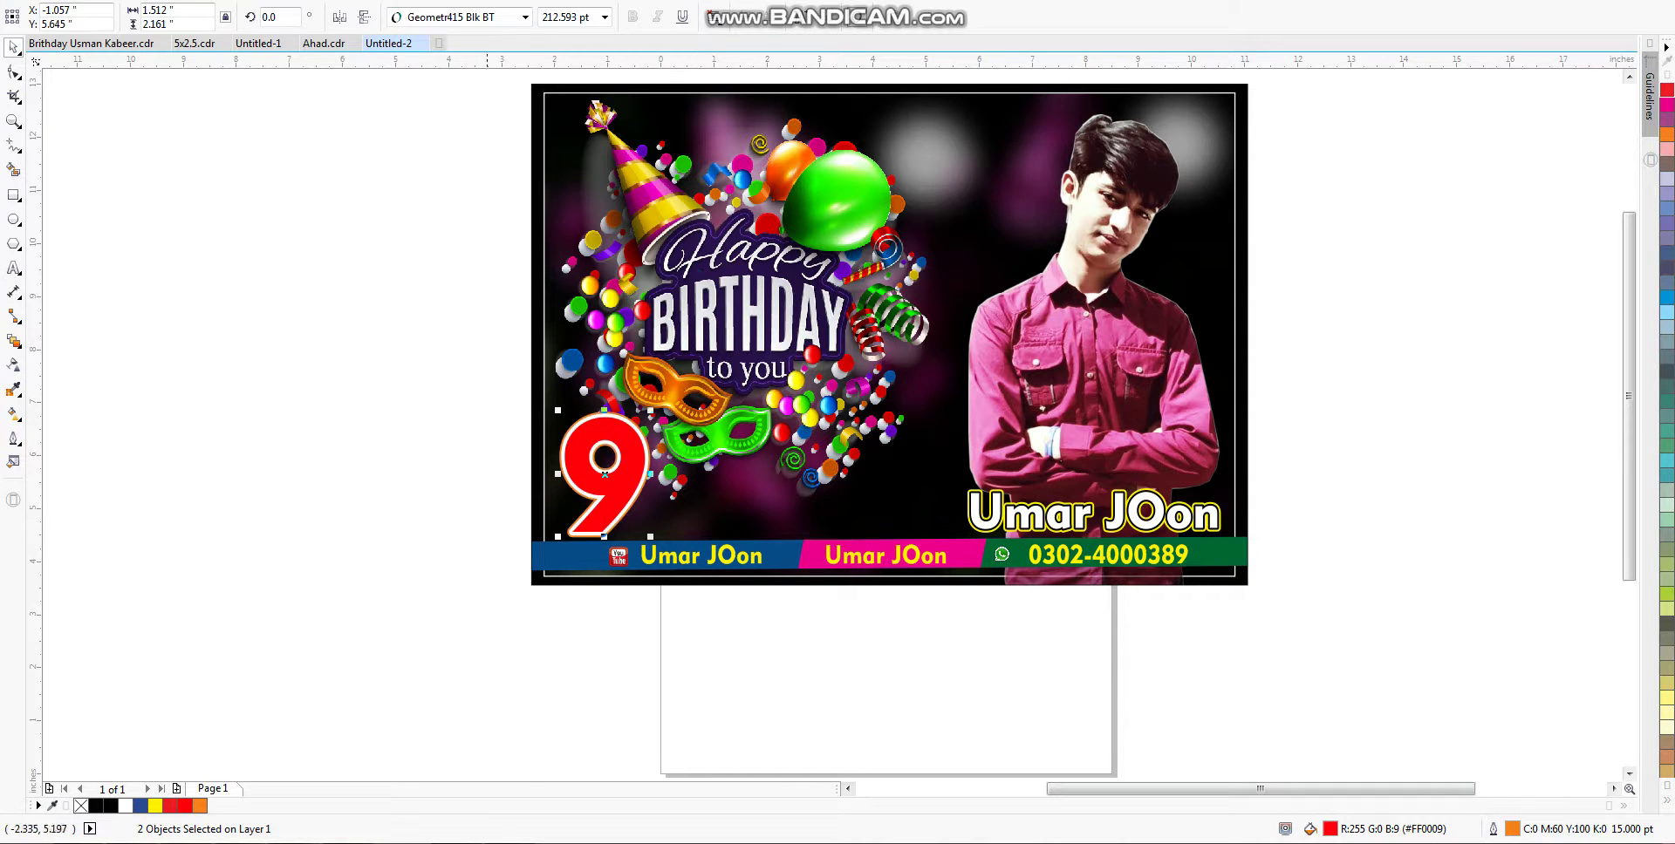
pyautogui.press('Escape')
pyautogui.scroll(5, 598, 413)
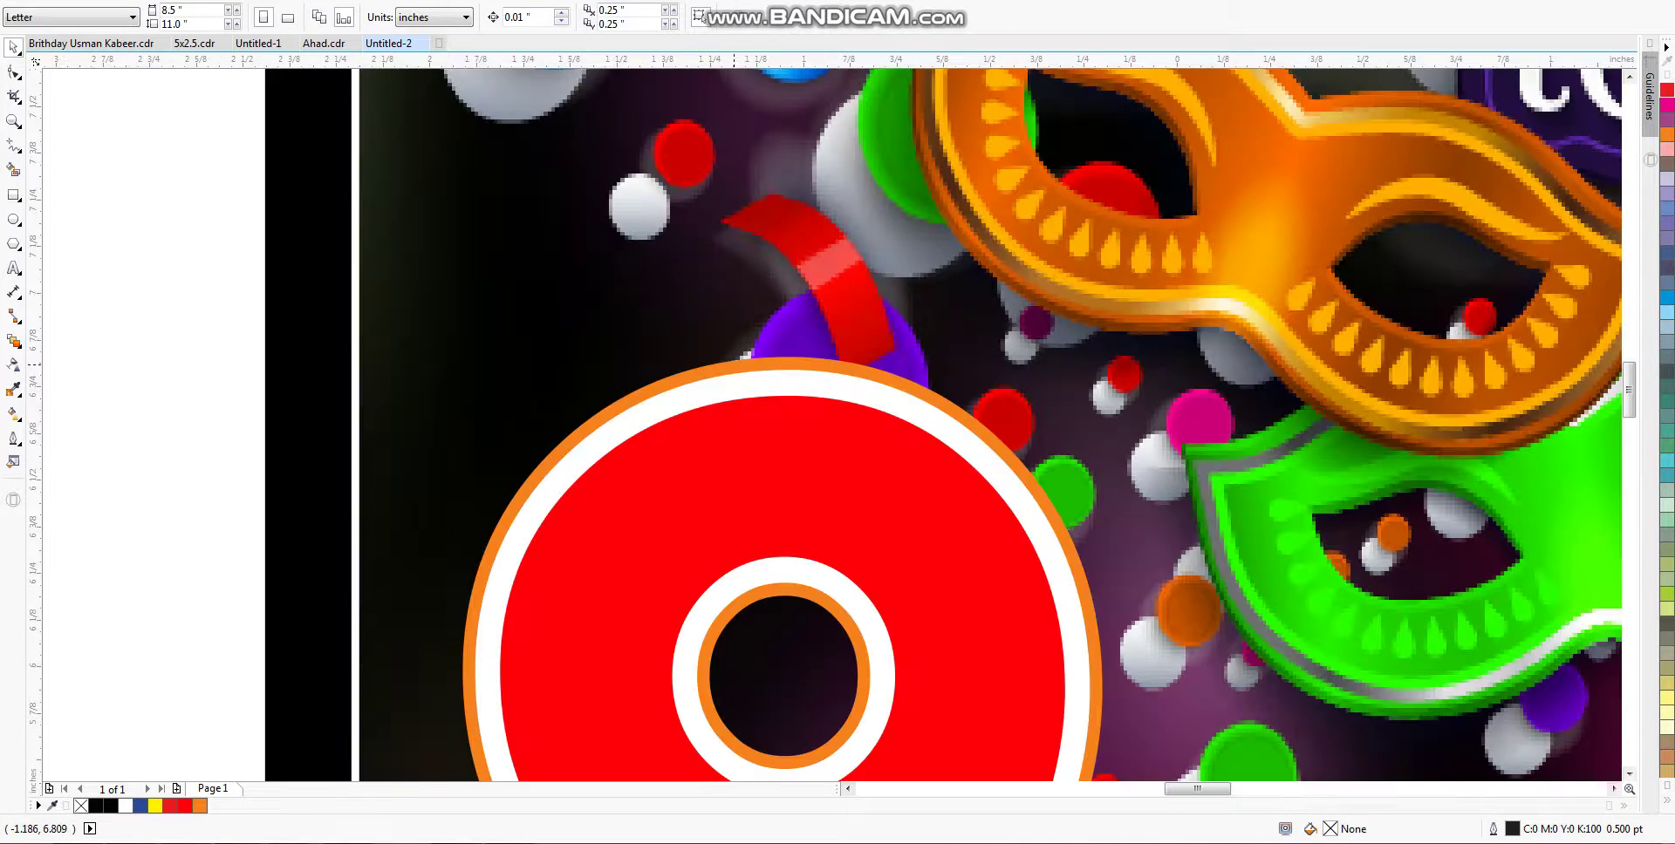
pyautogui.click(785, 479)
pyautogui.press('F12')
pyautogui.press('Escape')
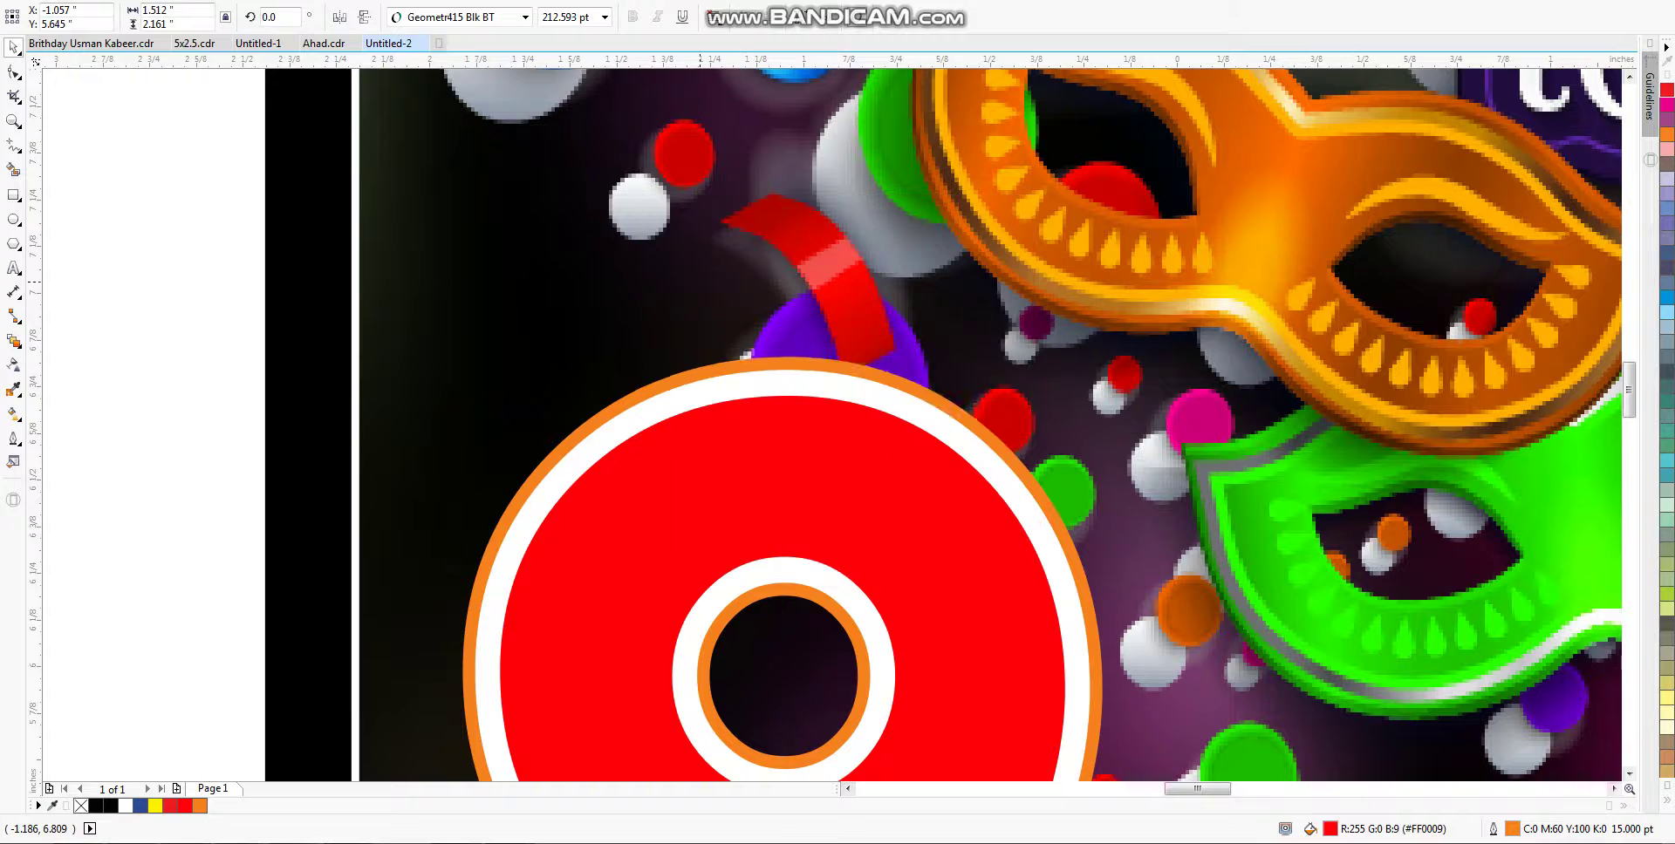
pyautogui.scroll(-6, 502, 400)
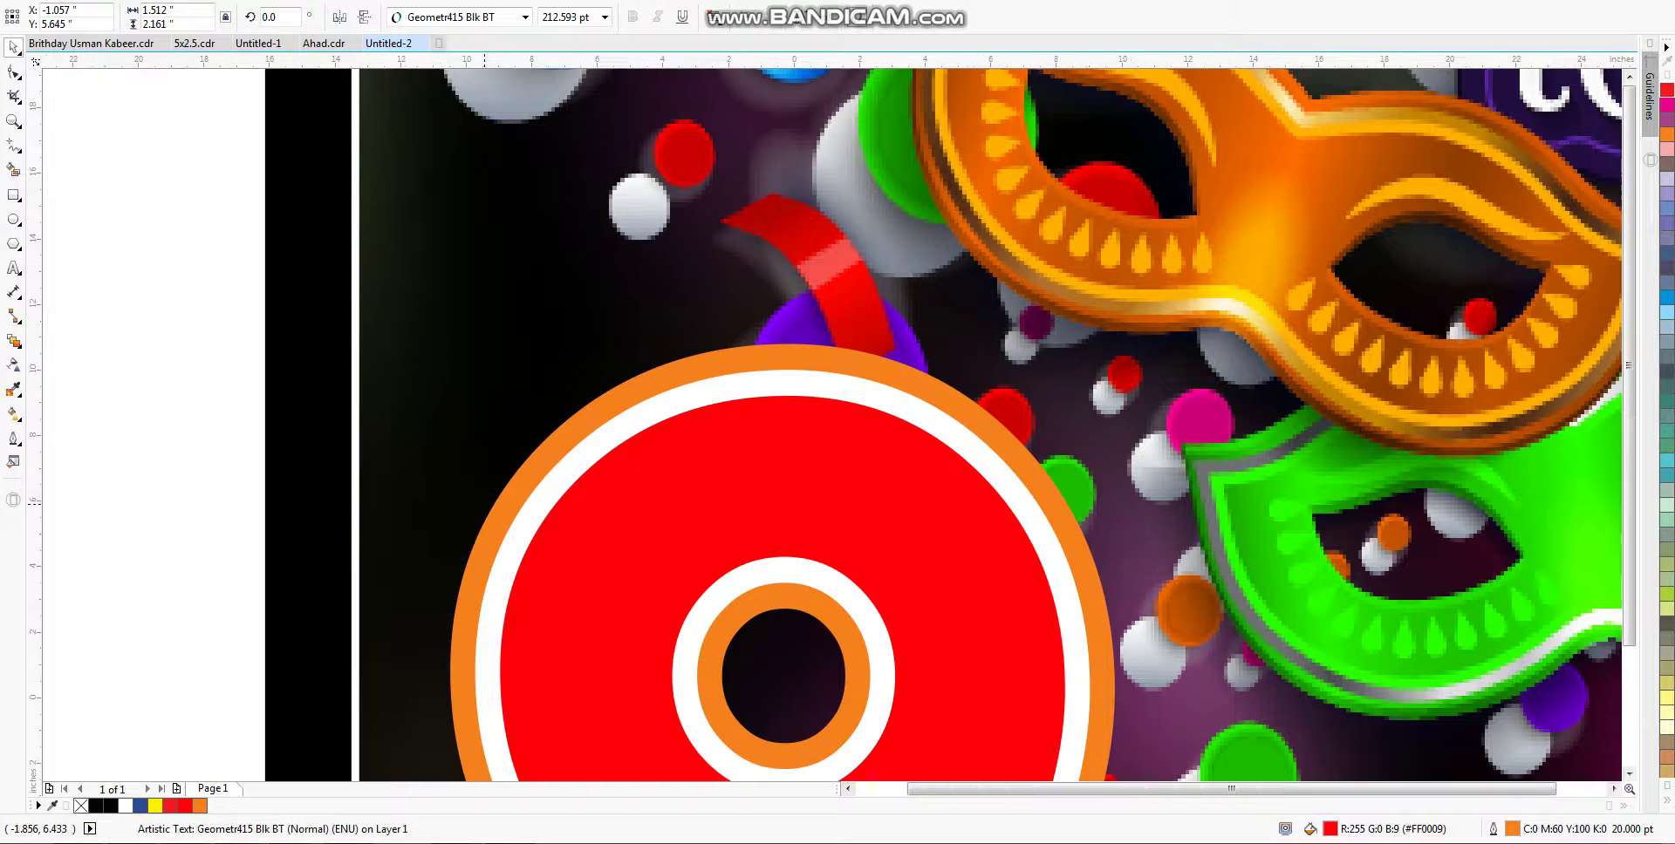
pyautogui.press('Escape')
# Step: Zoom into the lower poster and raise the 9's orange outline to 30 pt
pyautogui.press('F2')
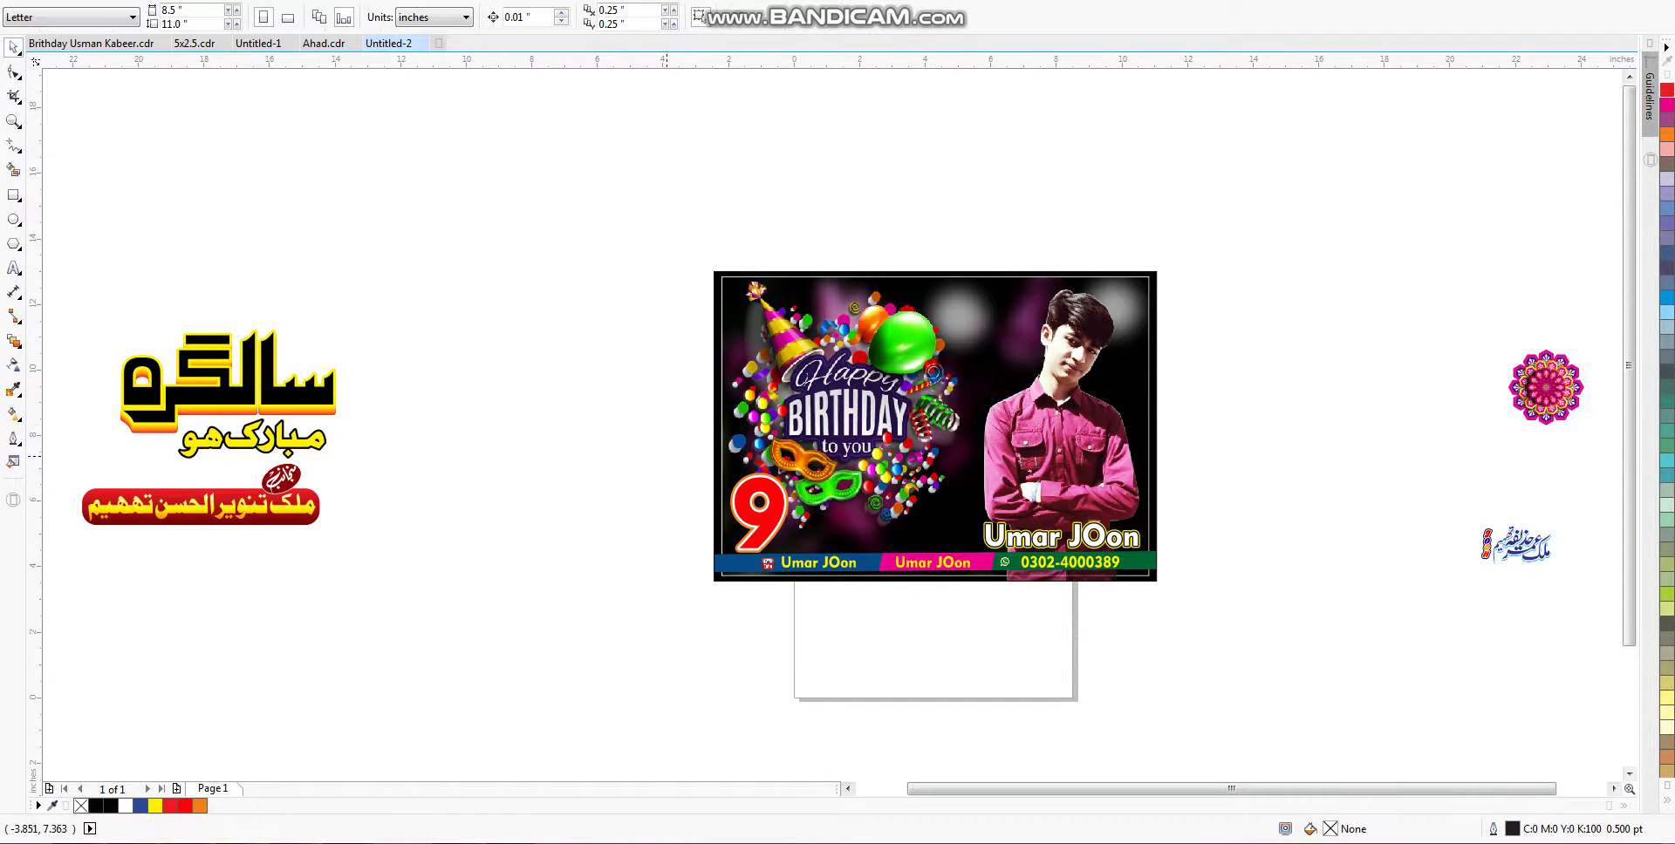
pyautogui.moveTo(681, 463); pyautogui.dragTo(1180, 625)
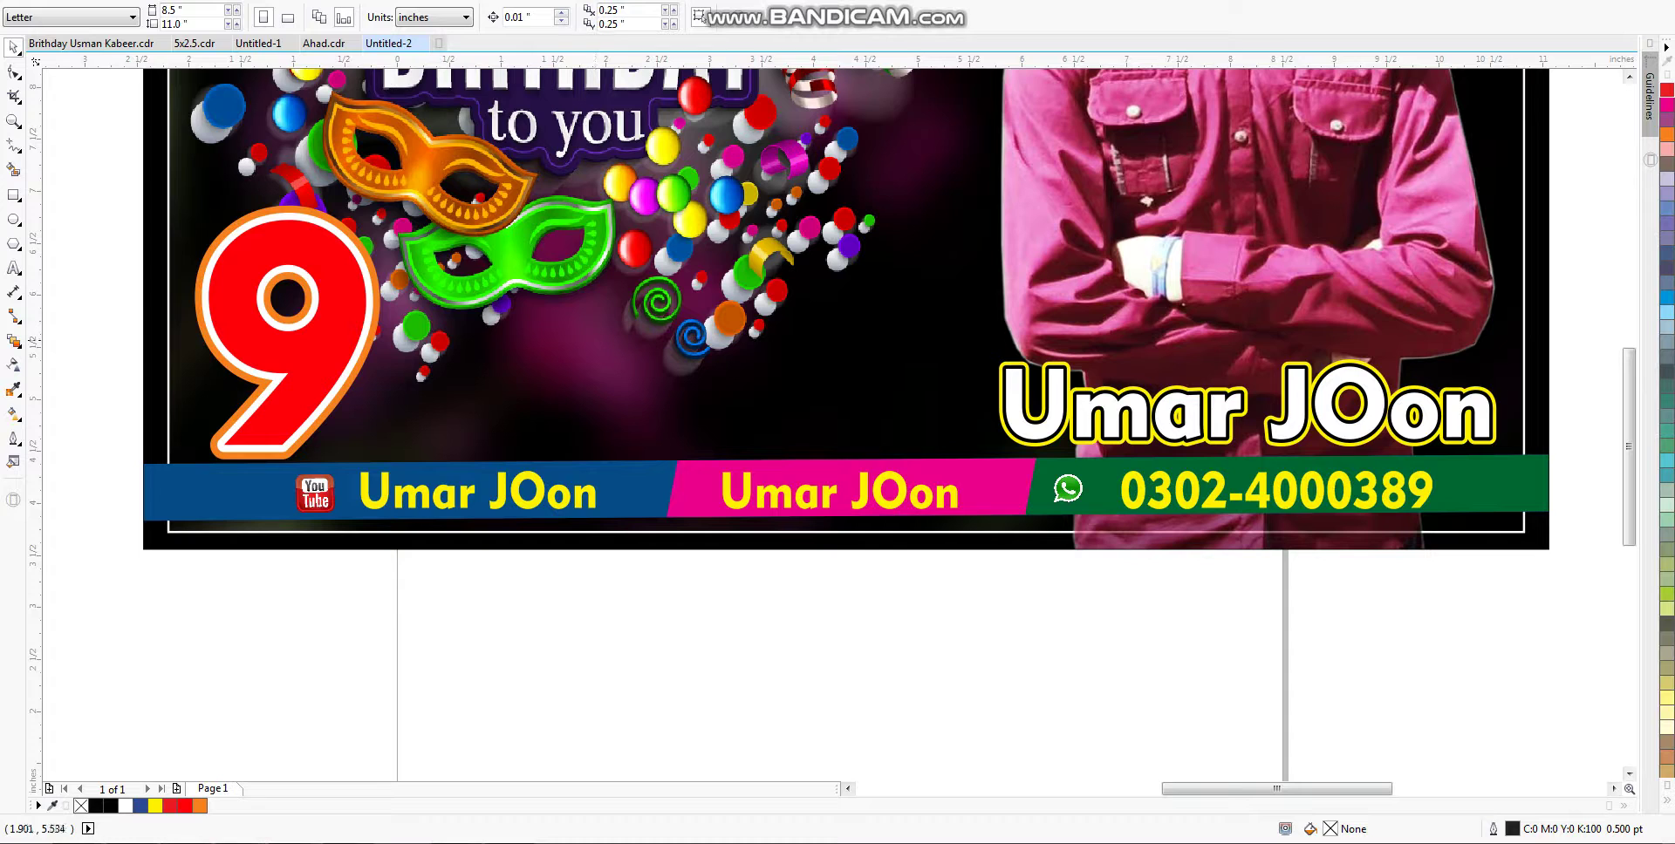
pyautogui.click(199, 445)
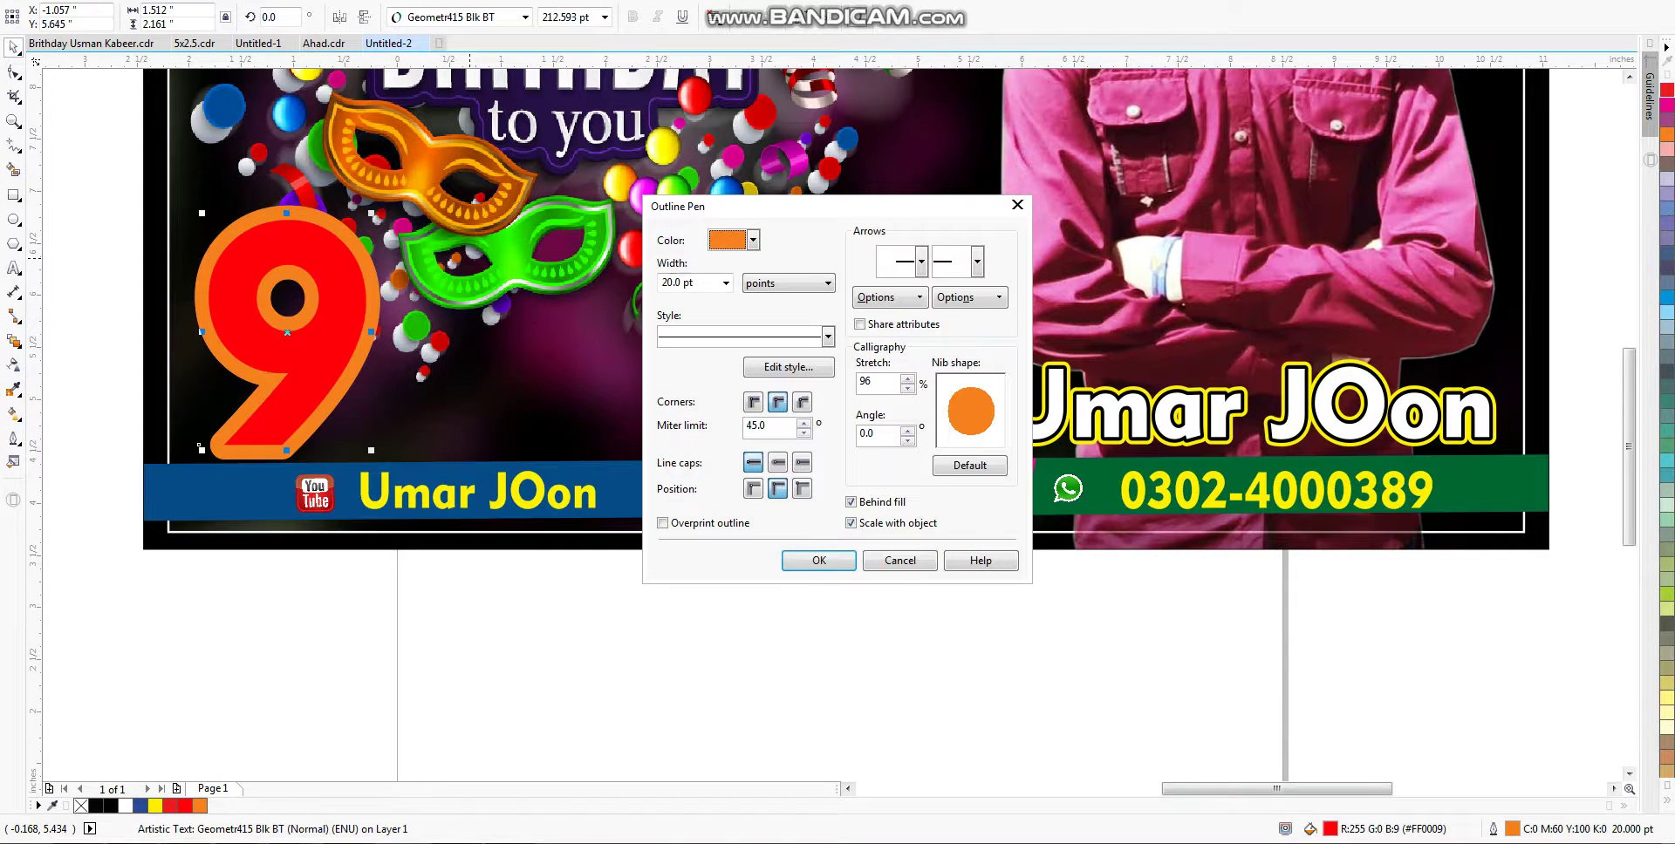
pyautogui.press('Tab')
pyautogui.press('Return')
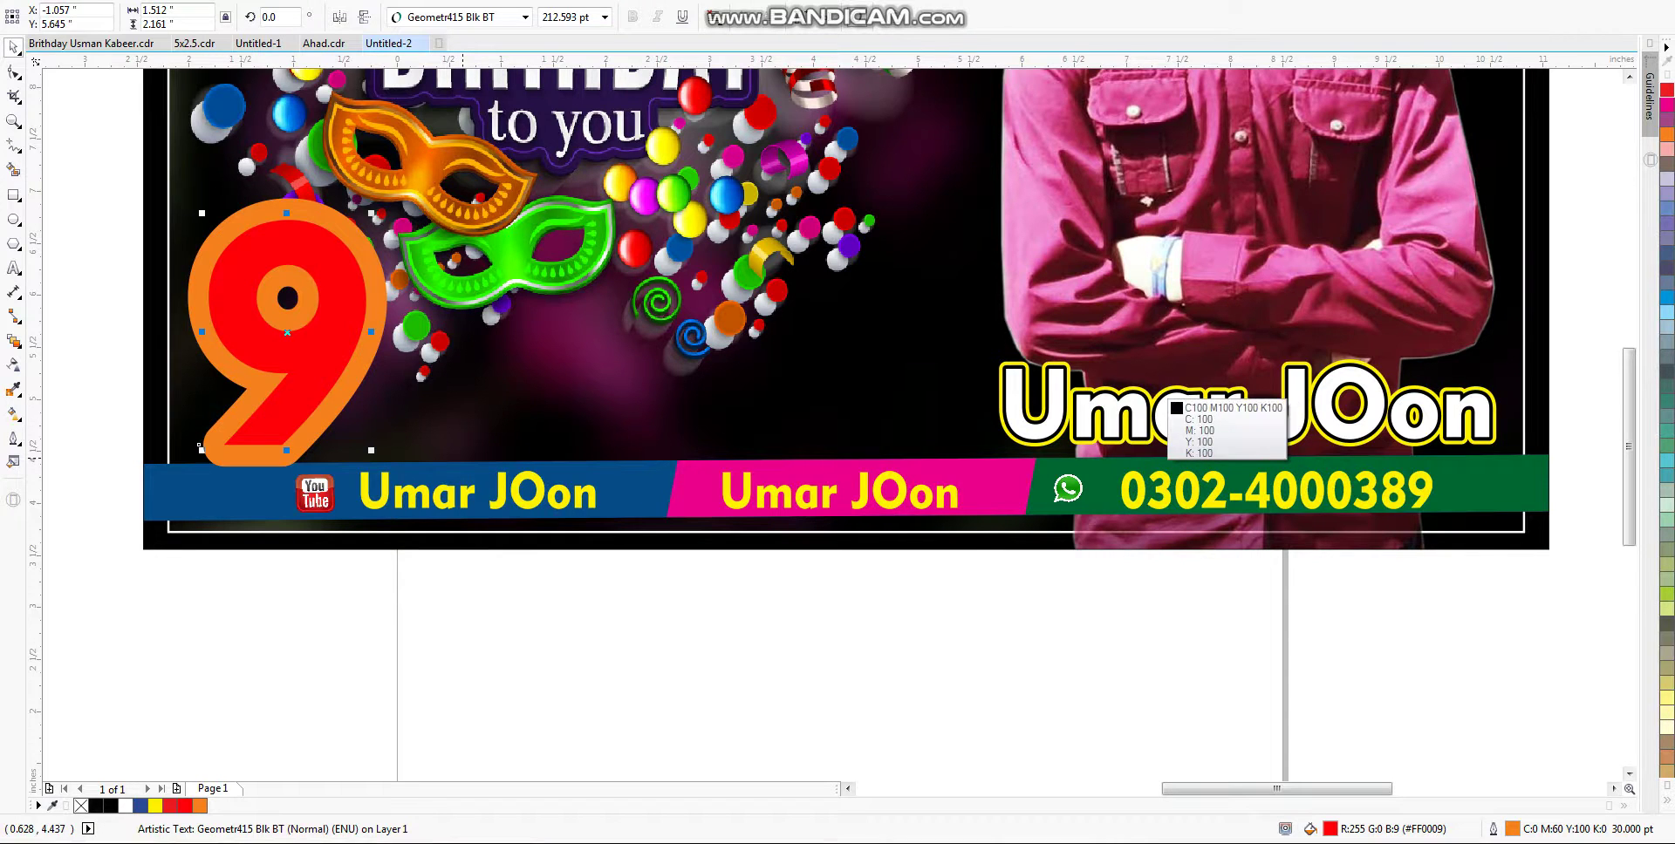
pyautogui.hotkey('ctrl', 'shift', 'q')
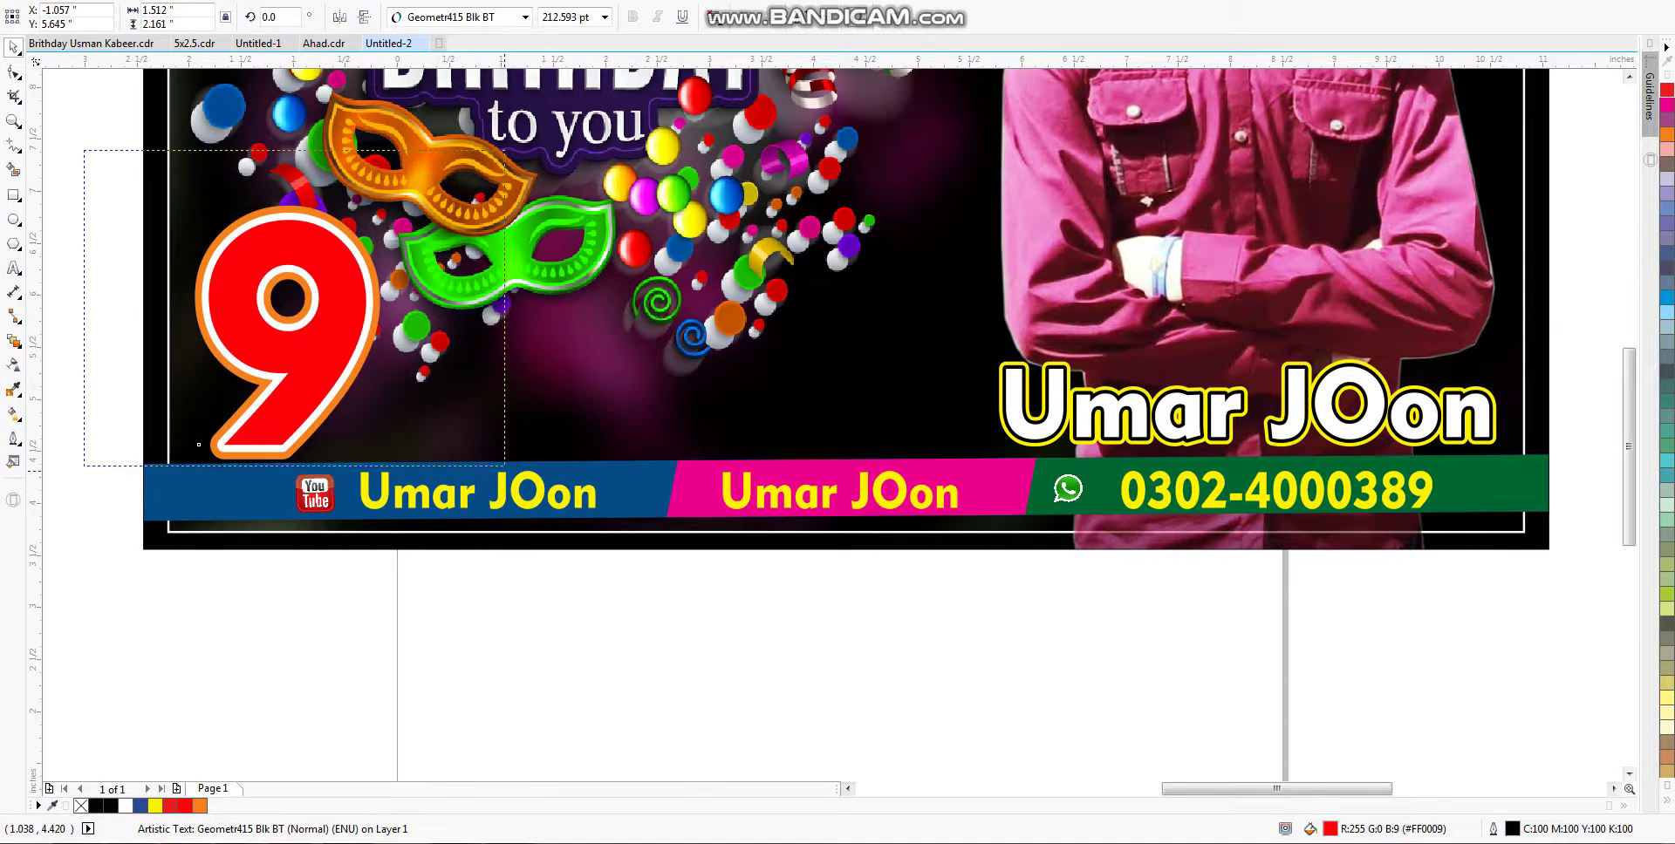
pyautogui.press('Escape')
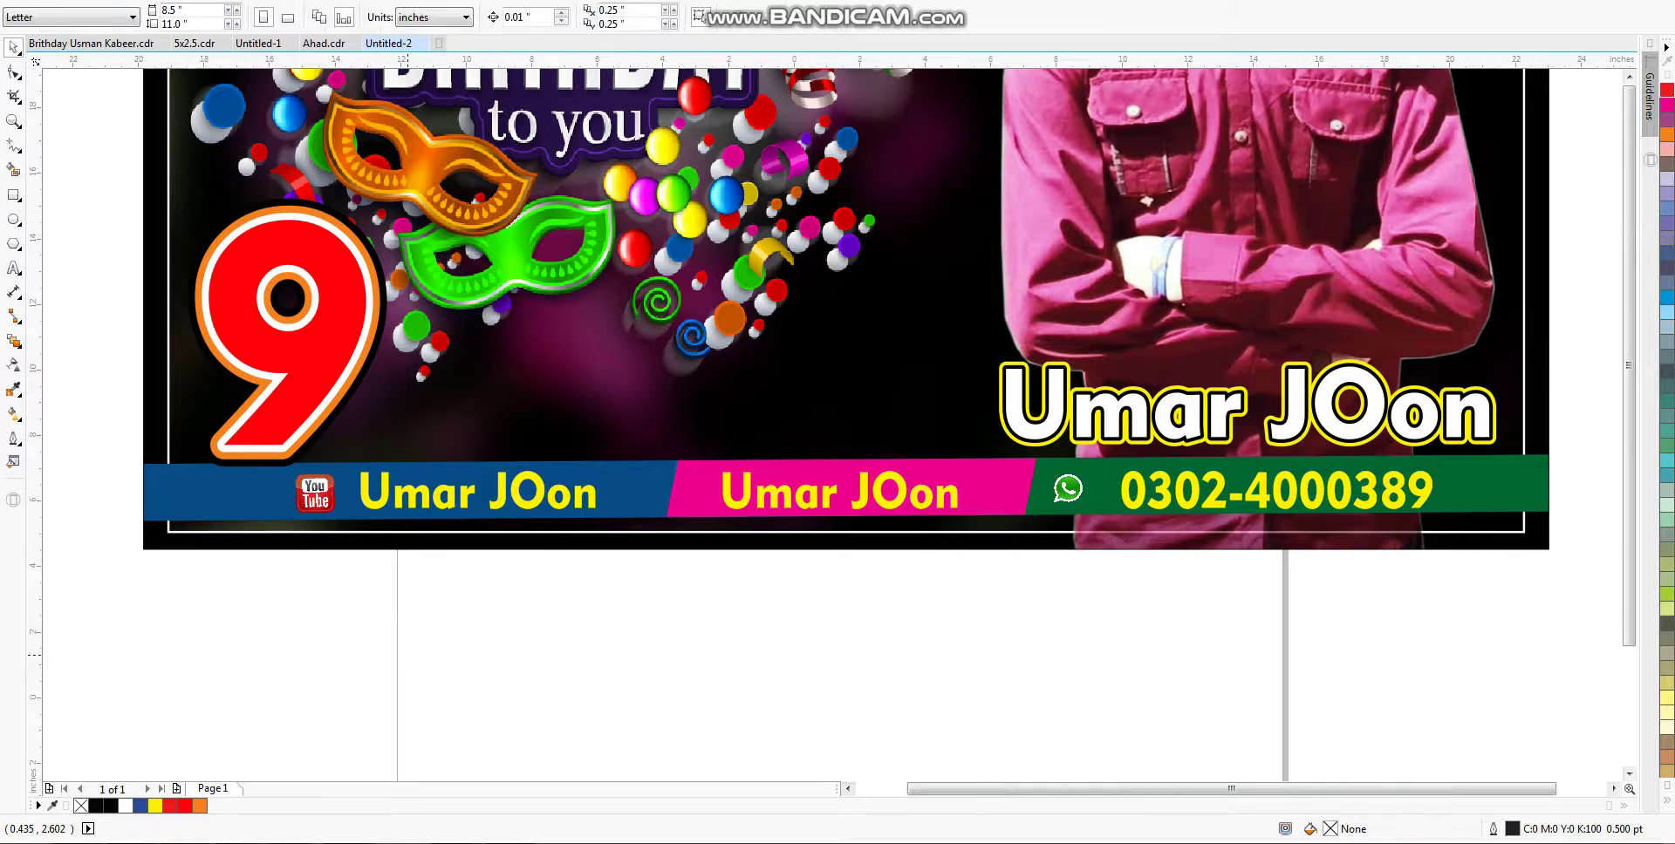
pyautogui.scroll(-3, 974, 594)
pyautogui.scroll(3, 1063, 512)
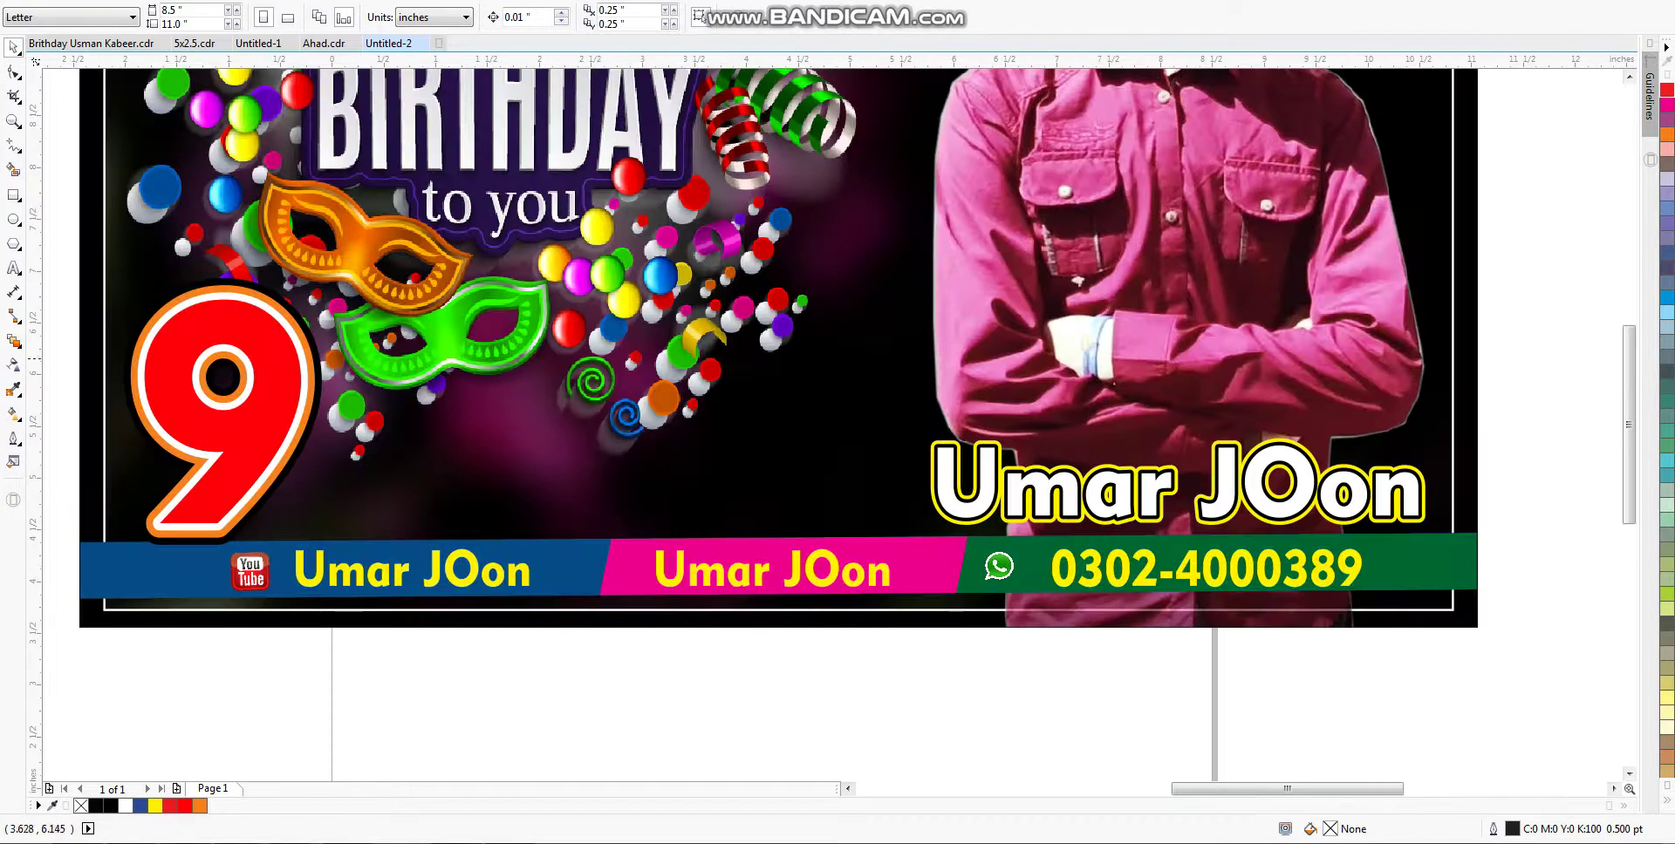
# Step: Copy the 9, retype the copy as 'December', and size it beside the 9
pyautogui.moveTo(225, 409); pyautogui.dragTo(434, 410)
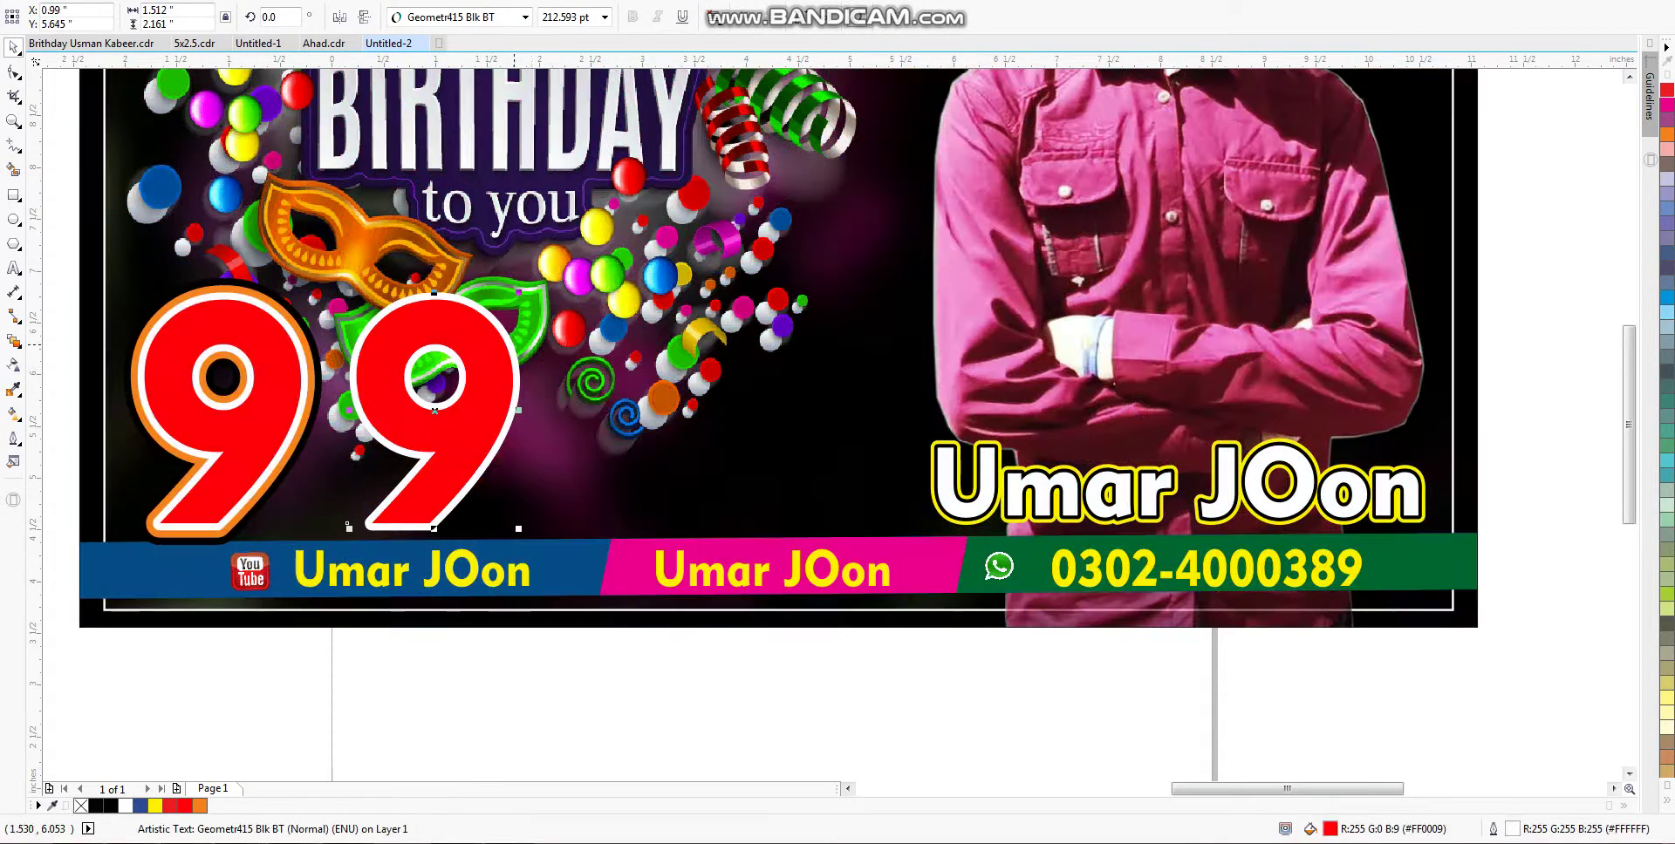
pyautogui.moveTo(523, 292); pyautogui.dragTo(455, 385)
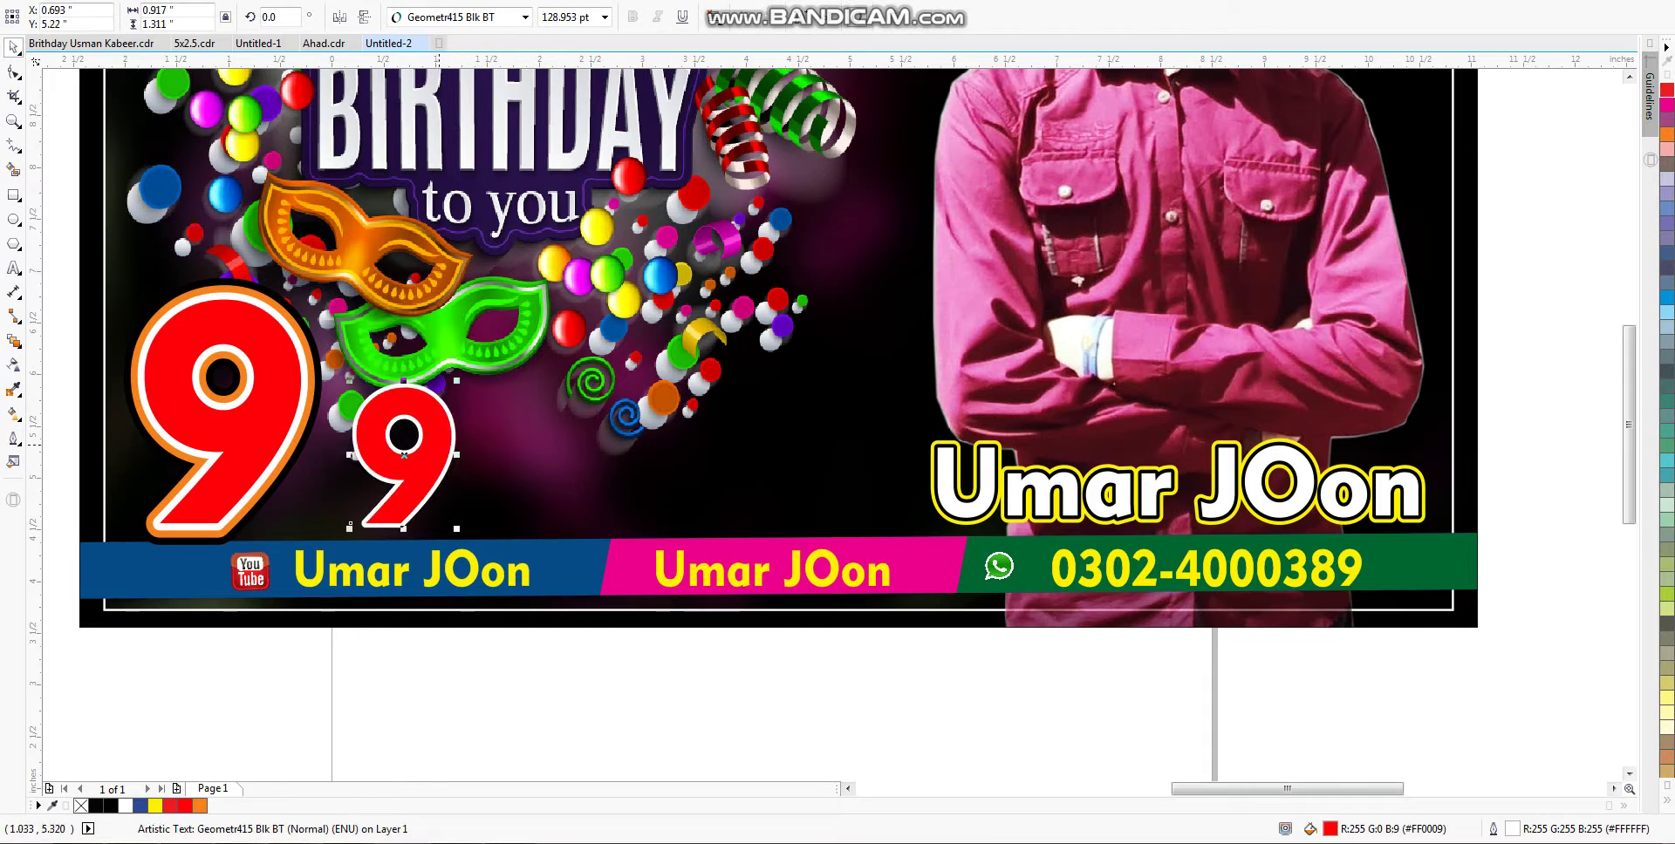
pyautogui.hotkey('ctrl', 'a')
pyautogui.write('De')
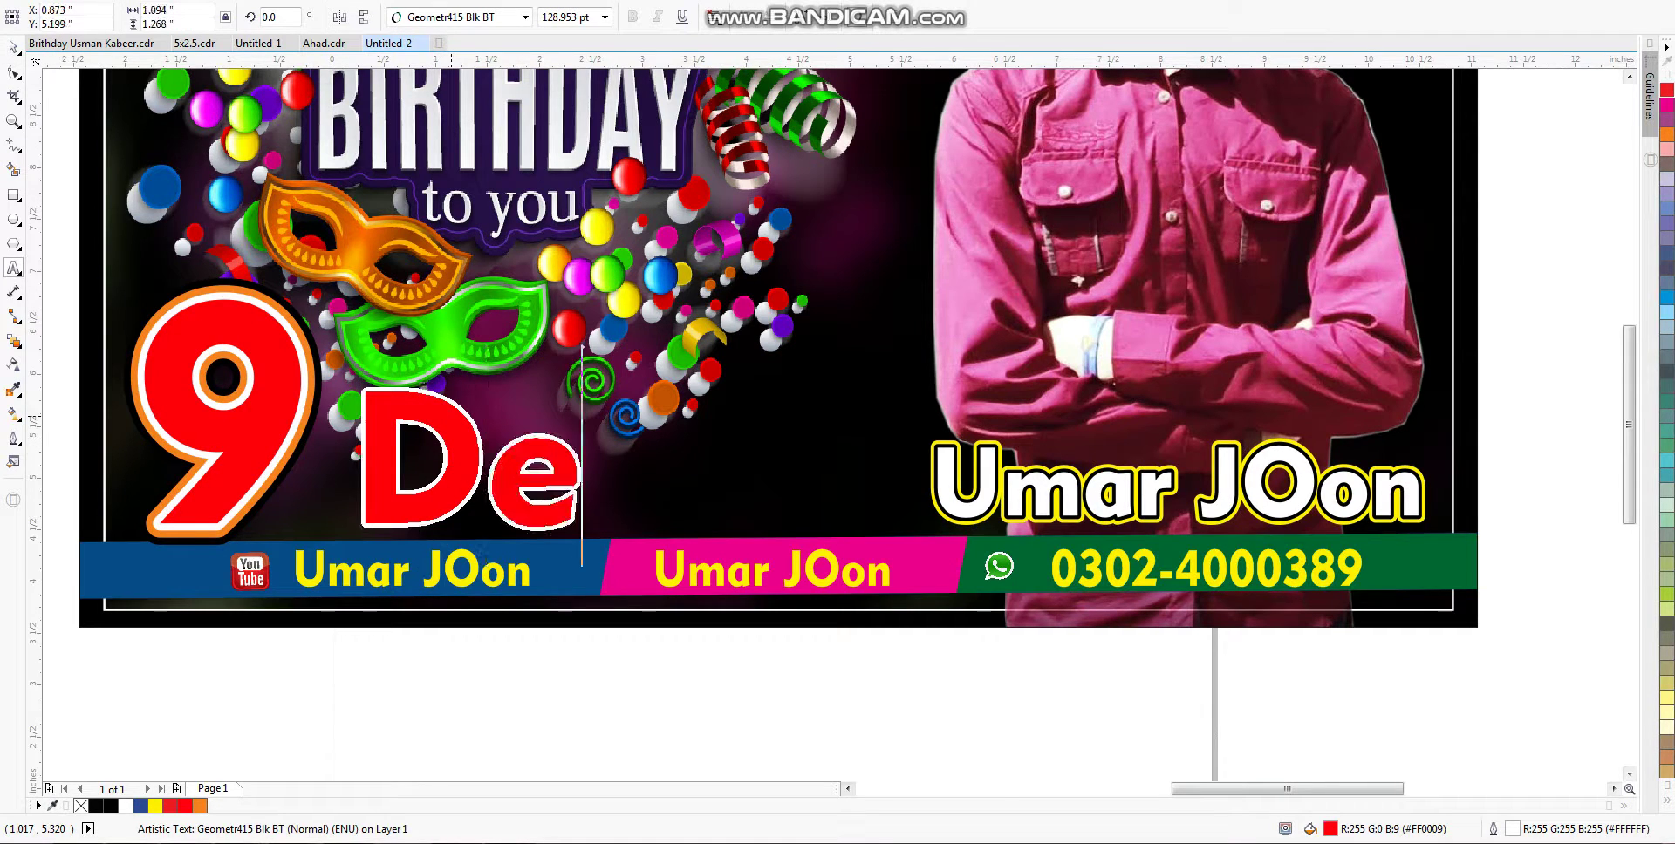
pyautogui.write('cember')
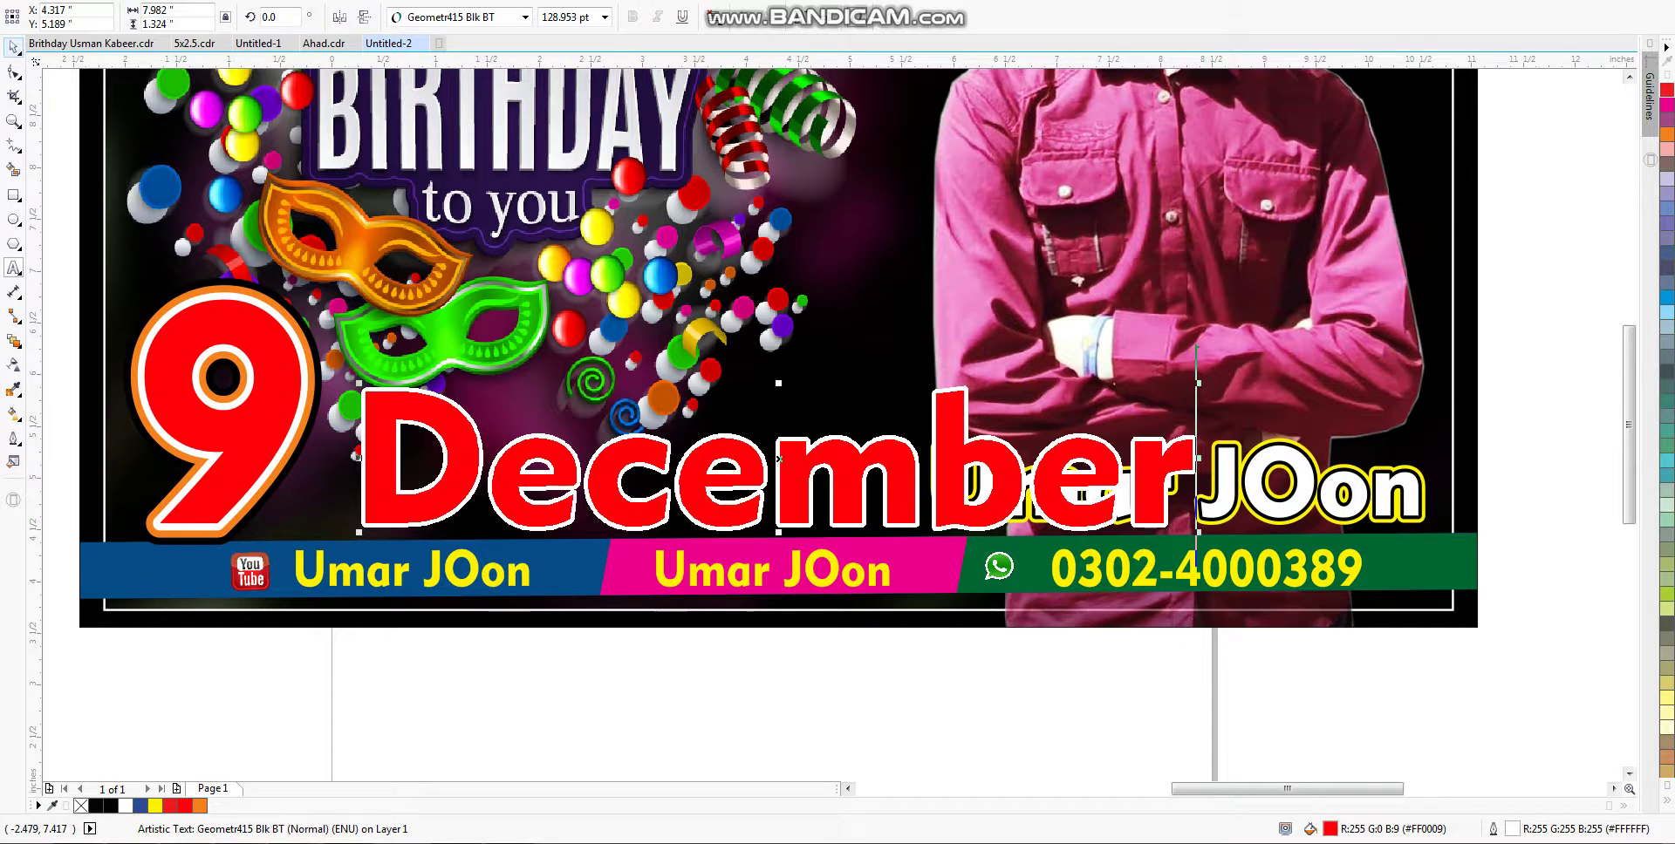
pyautogui.hotkey('ctrl', 'space')
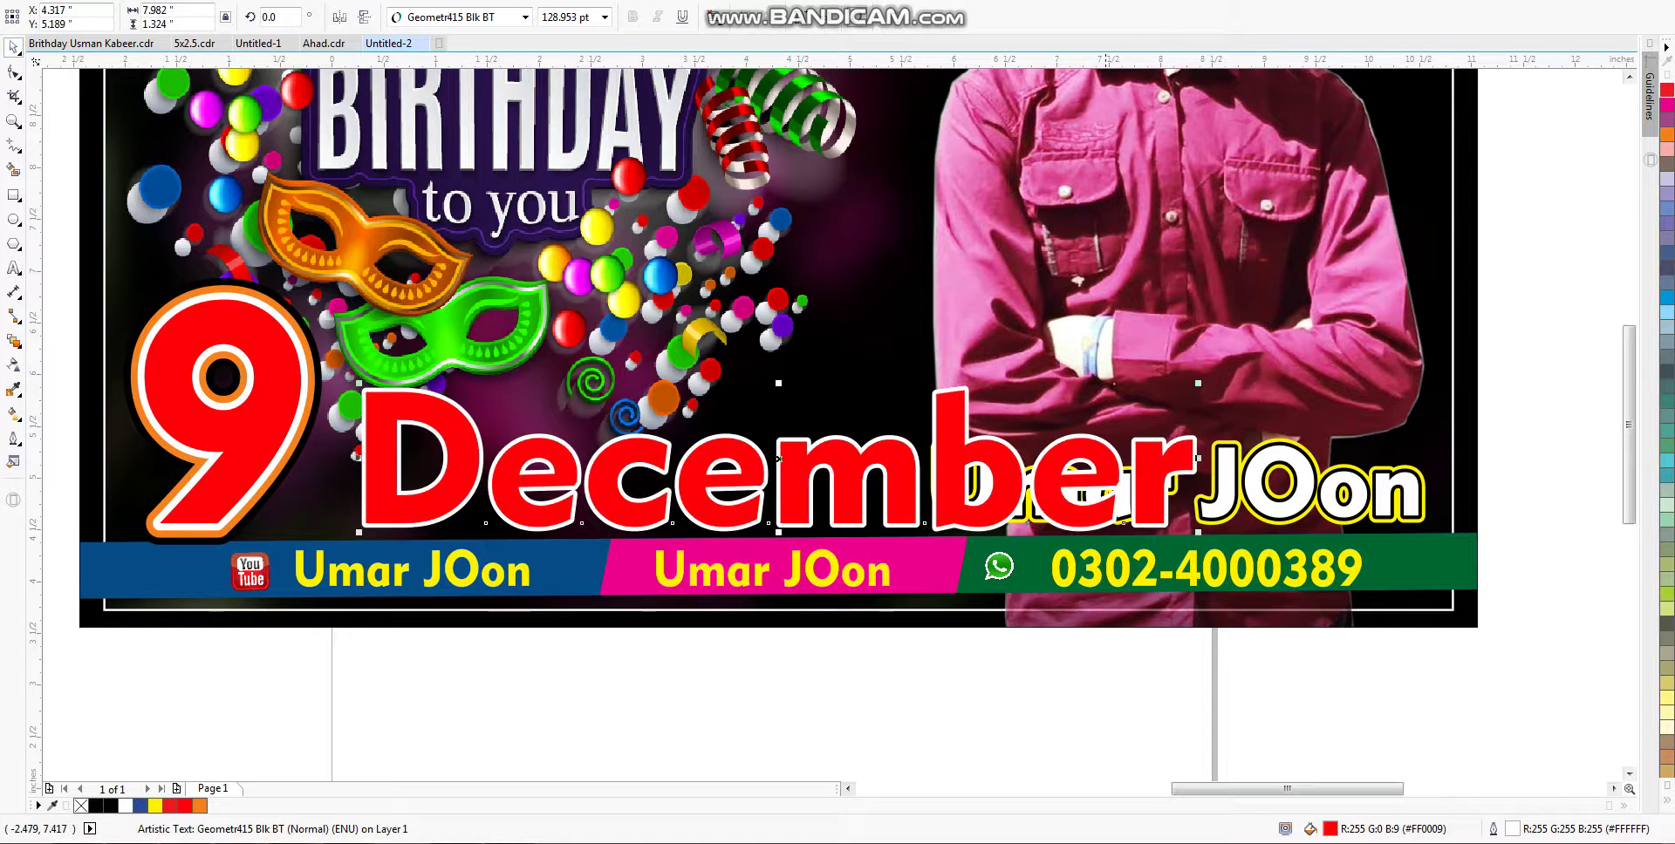
pyautogui.moveTo(1198, 385); pyautogui.dragTo(885, 321)
pyautogui.moveTo(866, 443); pyautogui.dragTo(812, 447)
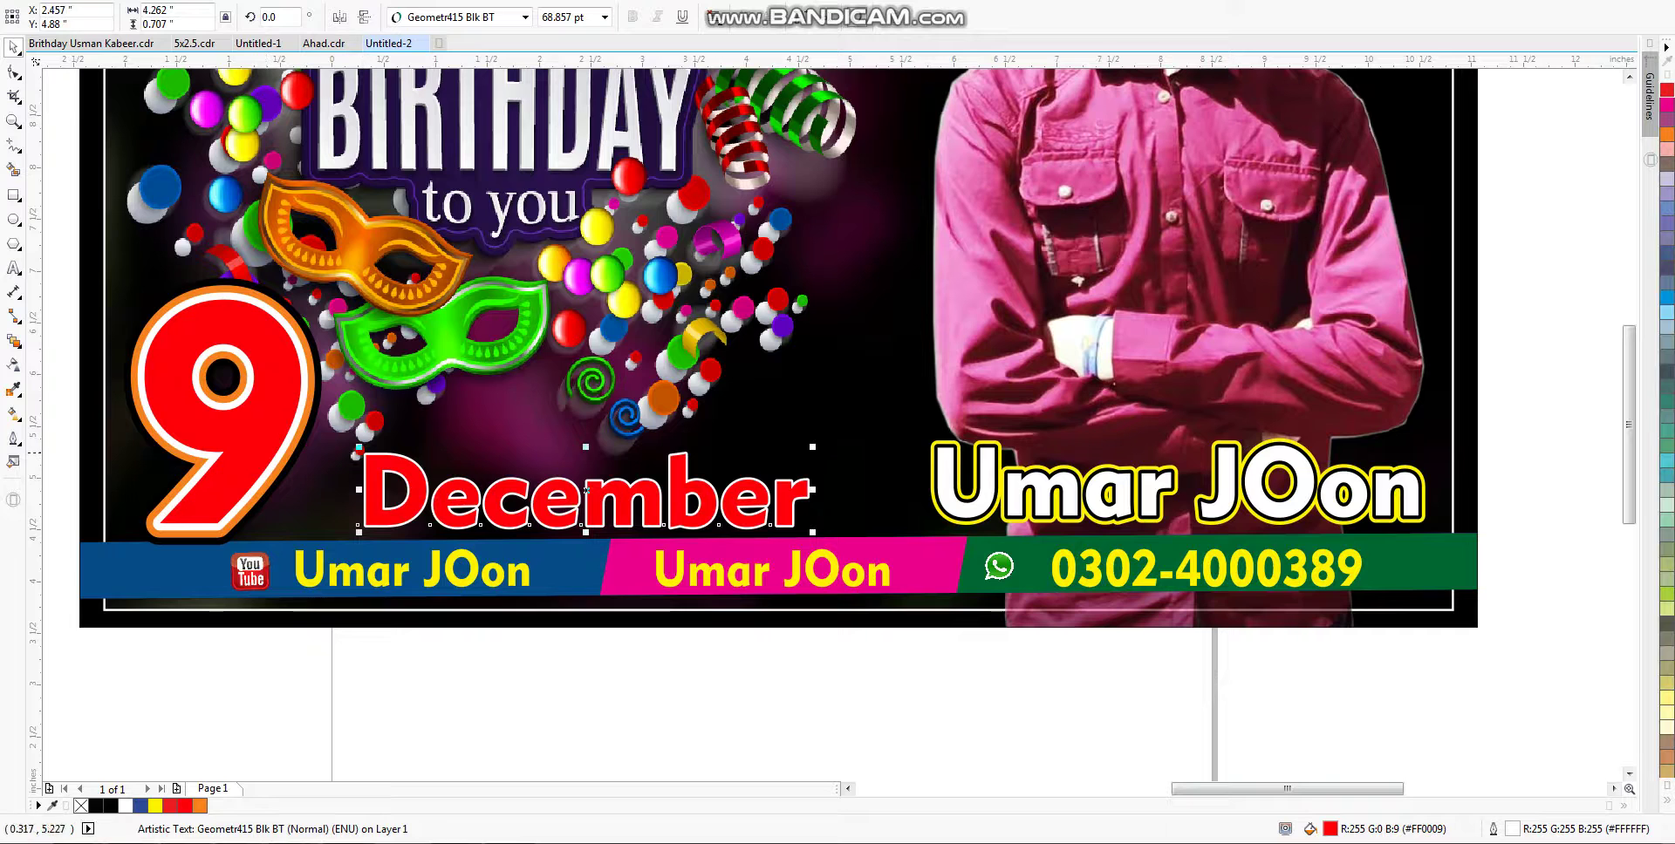
pyautogui.moveTo(359, 447); pyautogui.dragTo(307, 438)
# Step: Set December in the Asia Extended font and enlarge it to fill the space
pyautogui.click(525, 16)
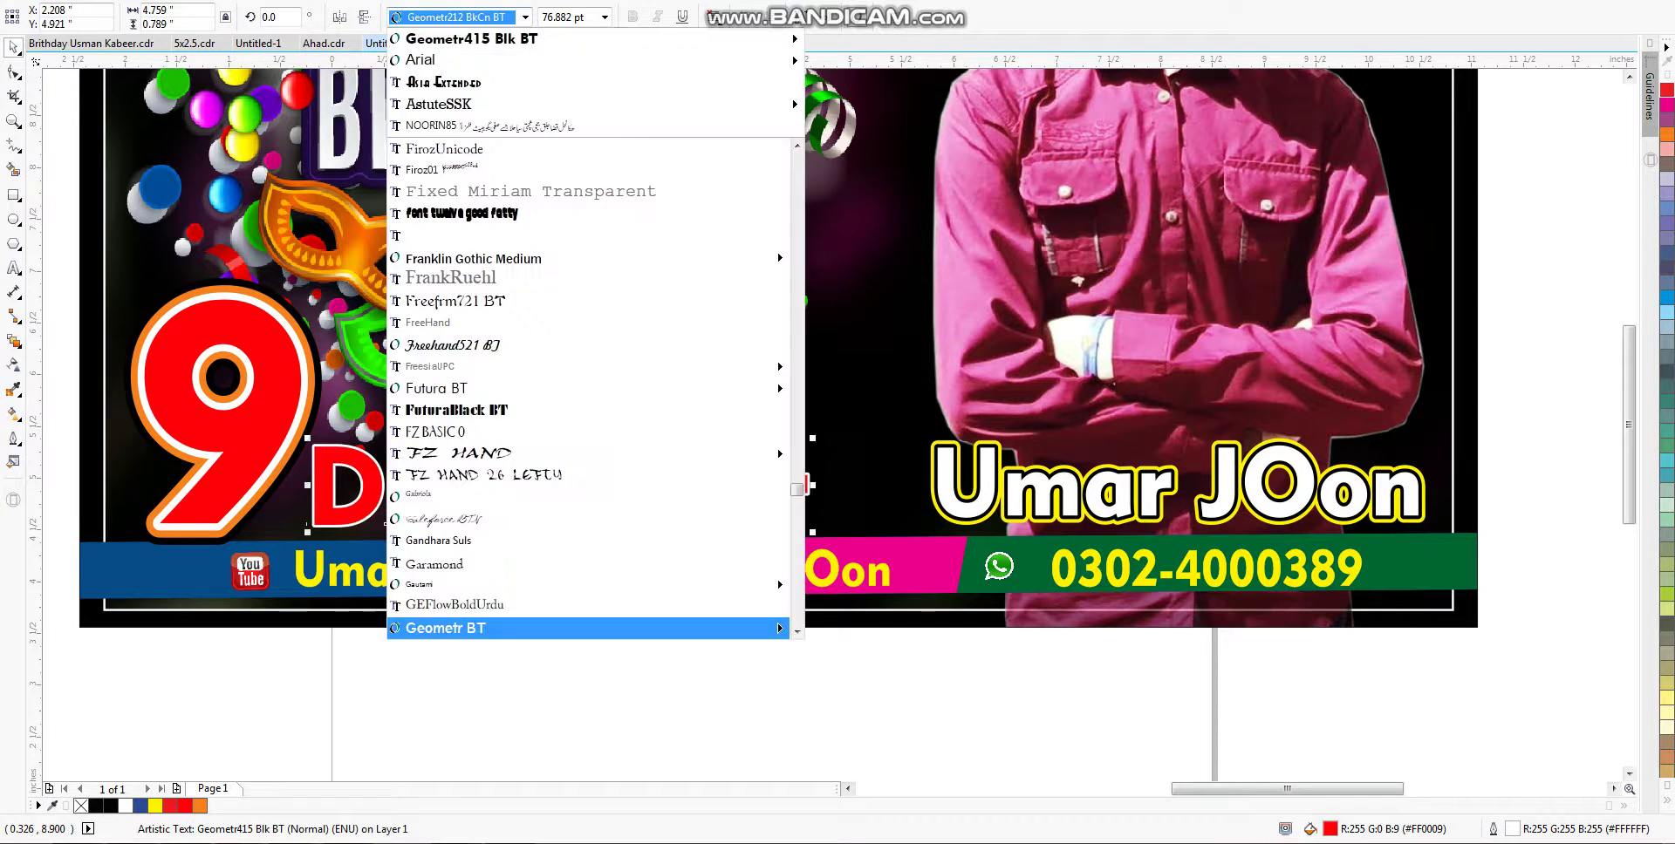
pyautogui.click(443, 82)
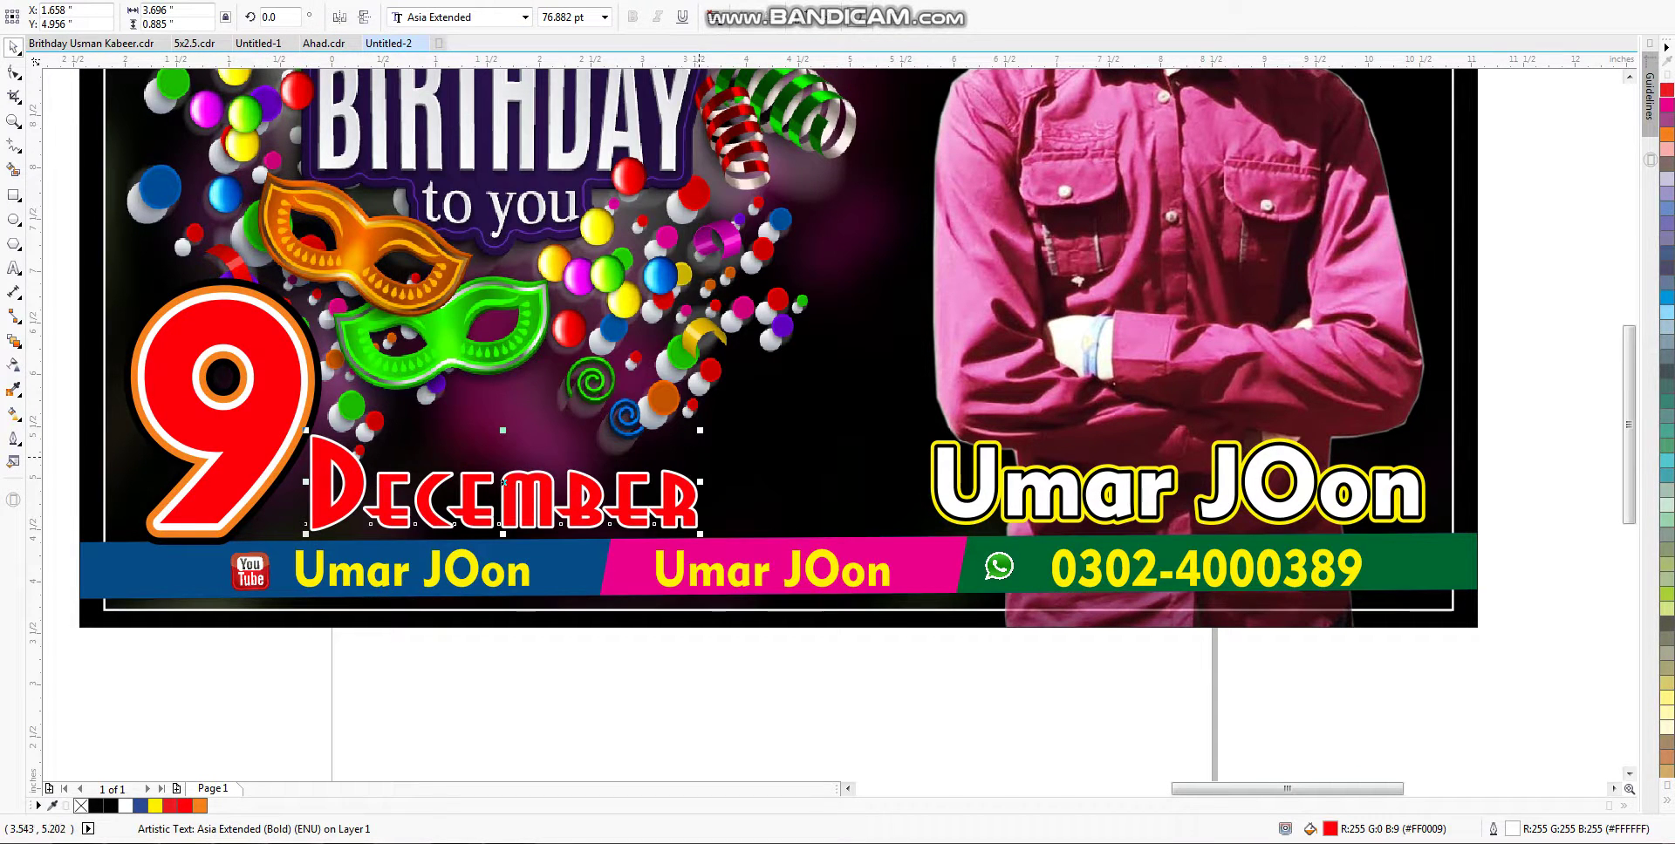
pyautogui.moveTo(699, 430); pyautogui.dragTo(772, 411)
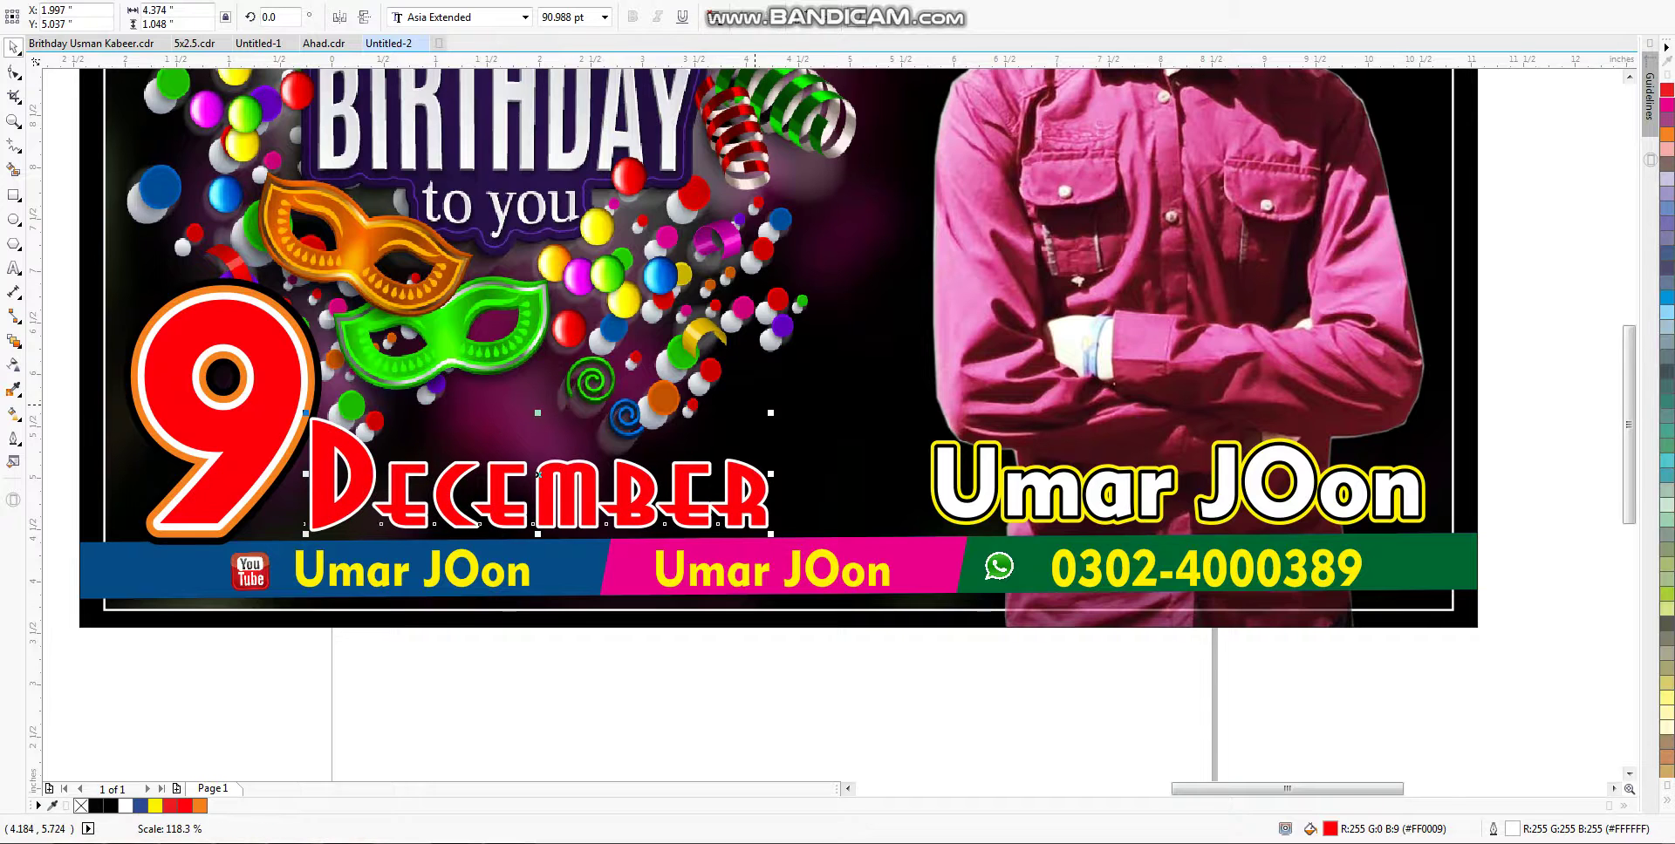
pyautogui.click(445, 17)
pyautogui.click(872, 127)
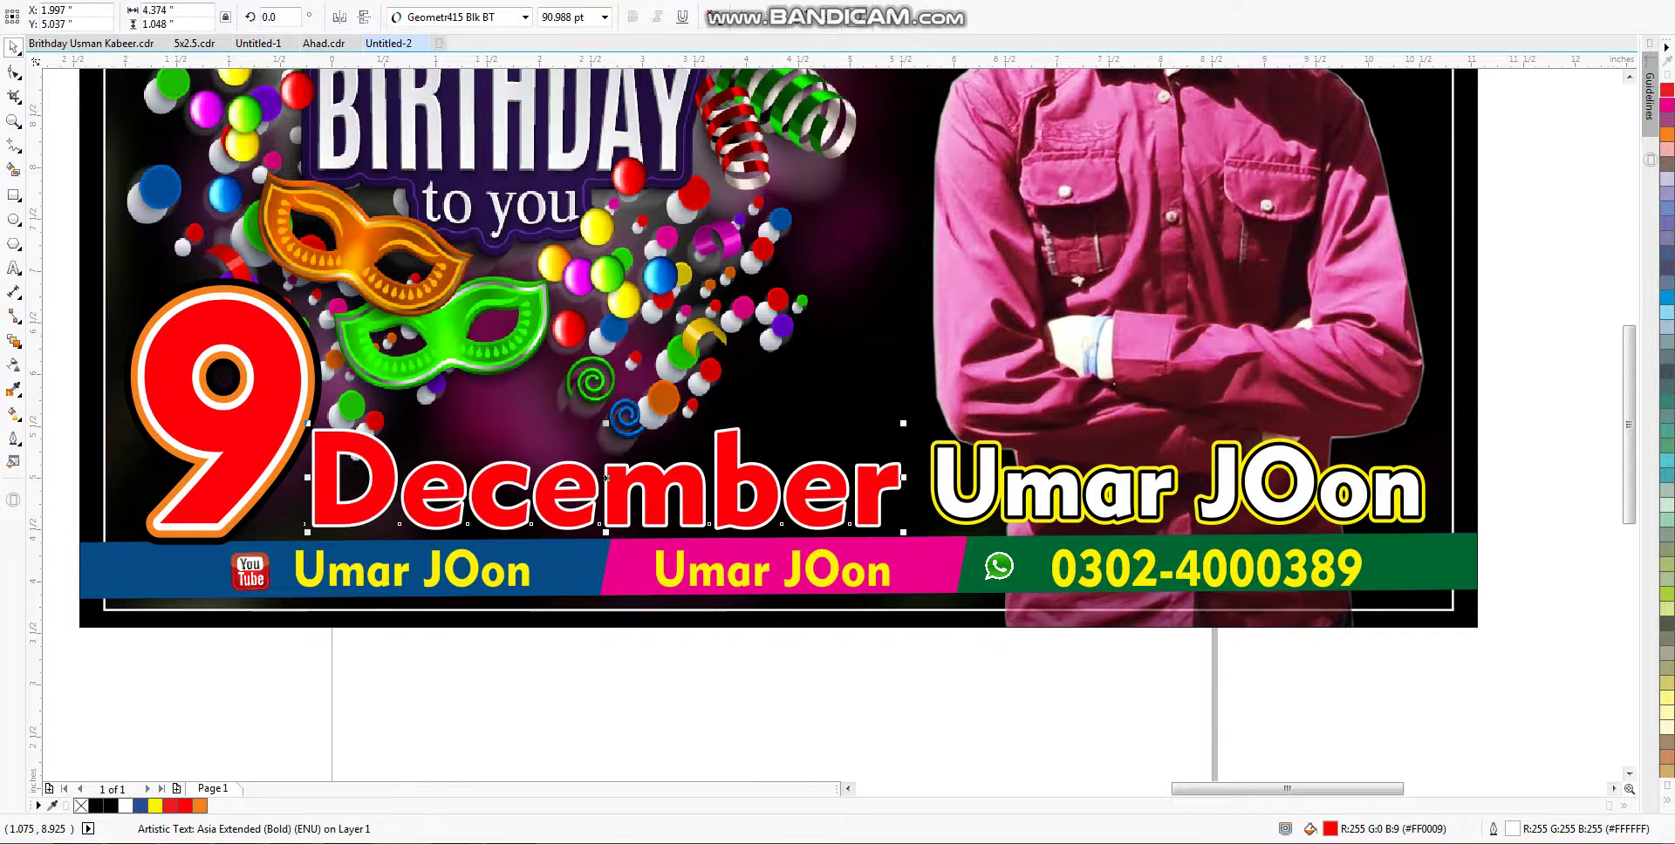
pyautogui.hotkey('ctrl', 'z')
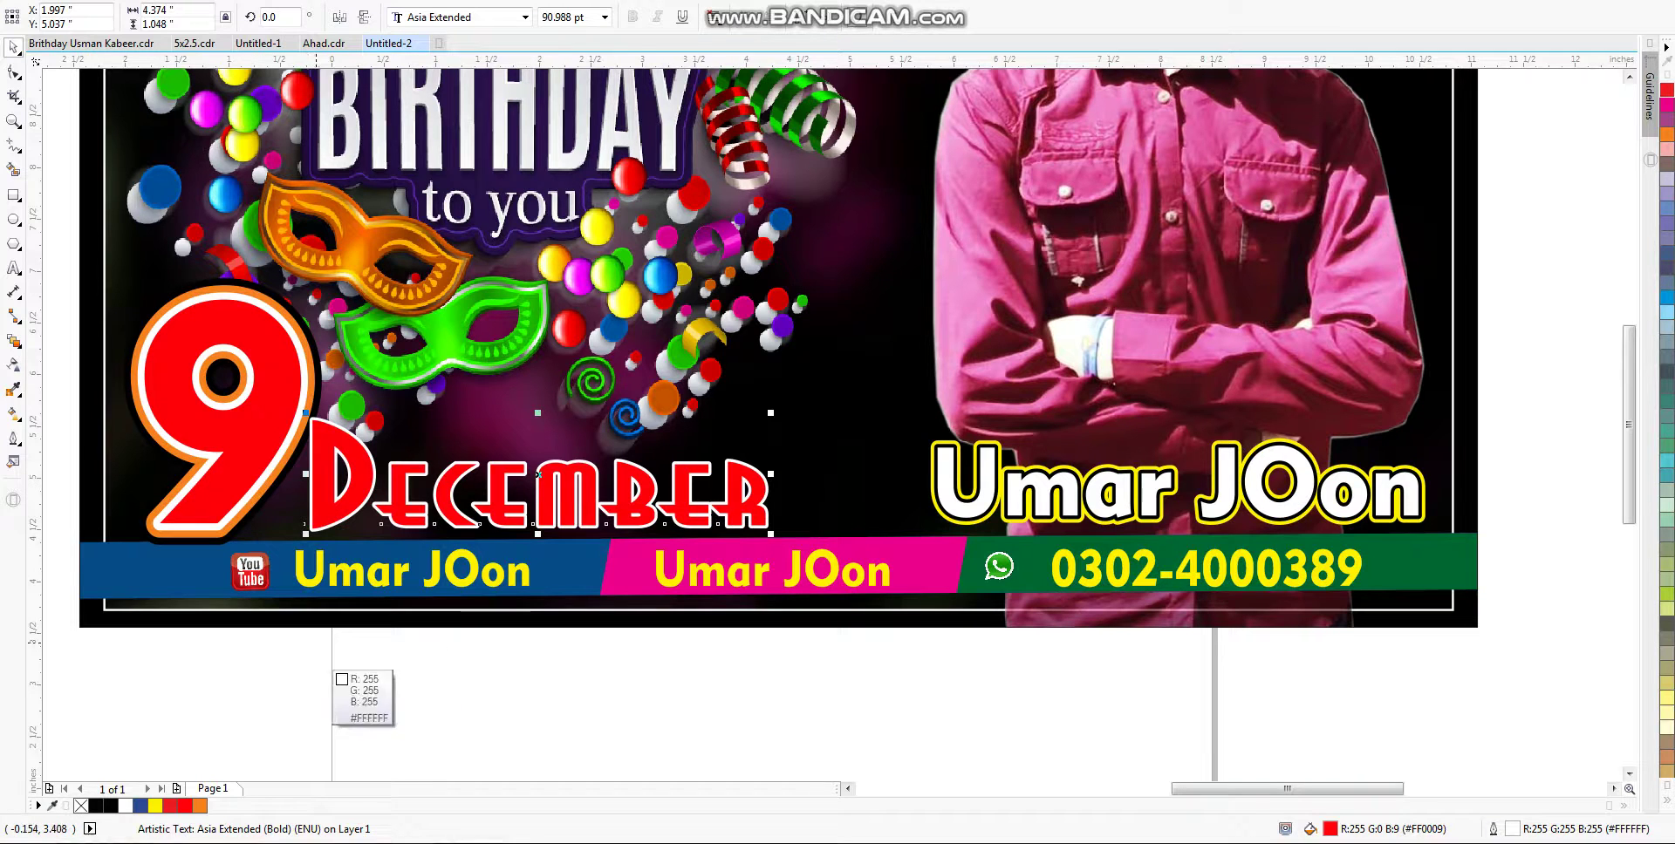
# Step: Fill the December text with a bright green sampled by the eyedropper
pyautogui.click(351, 583)
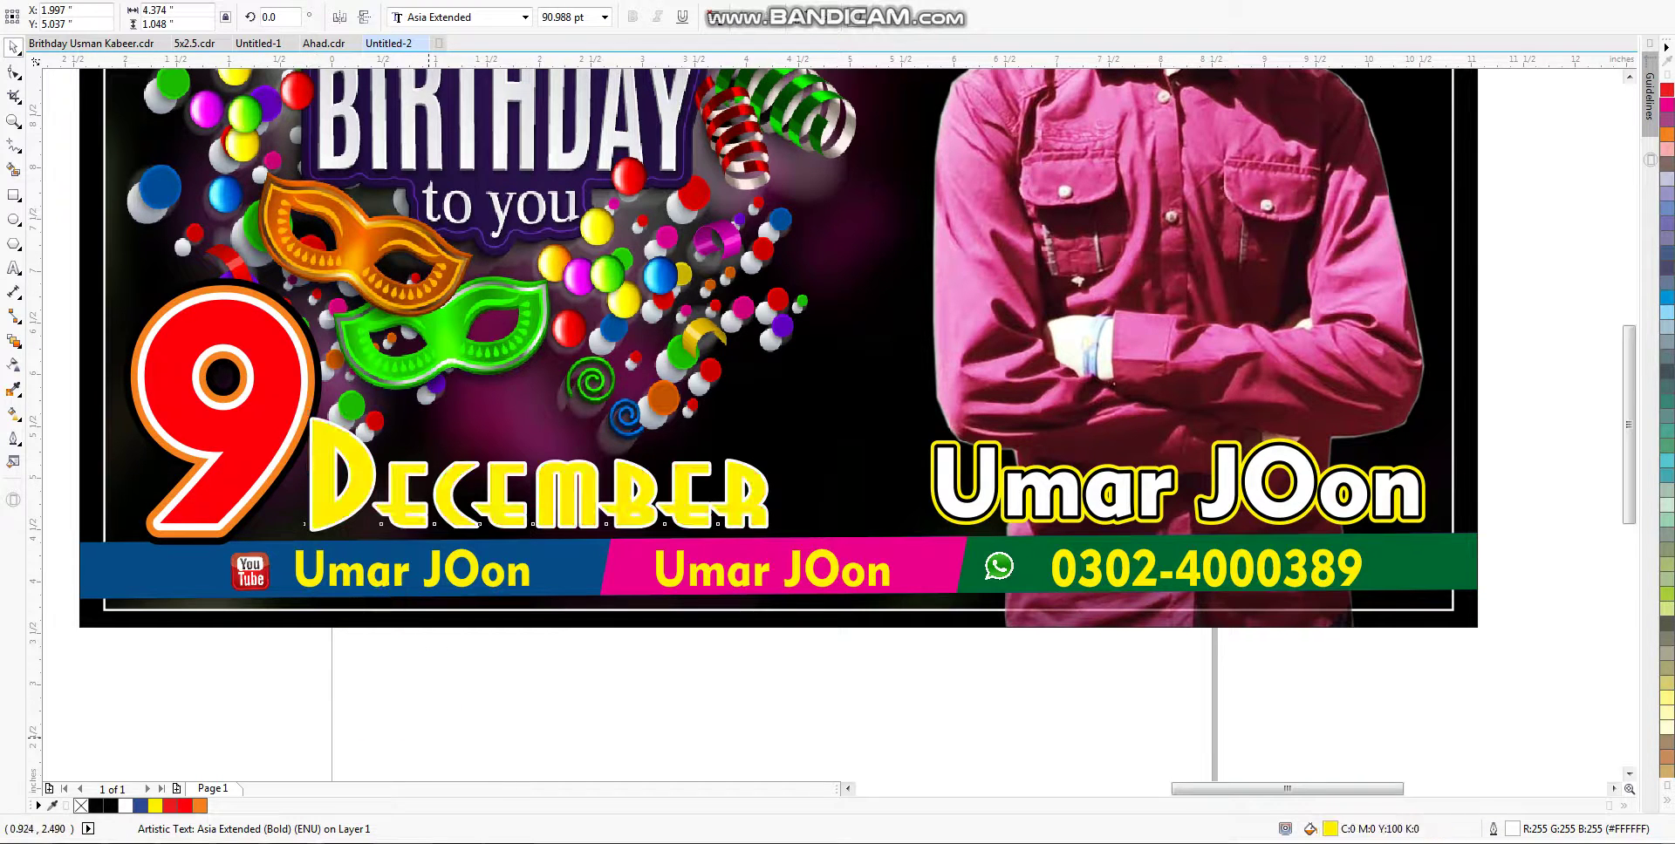
pyautogui.click(504, 506)
pyautogui.click(504, 506)
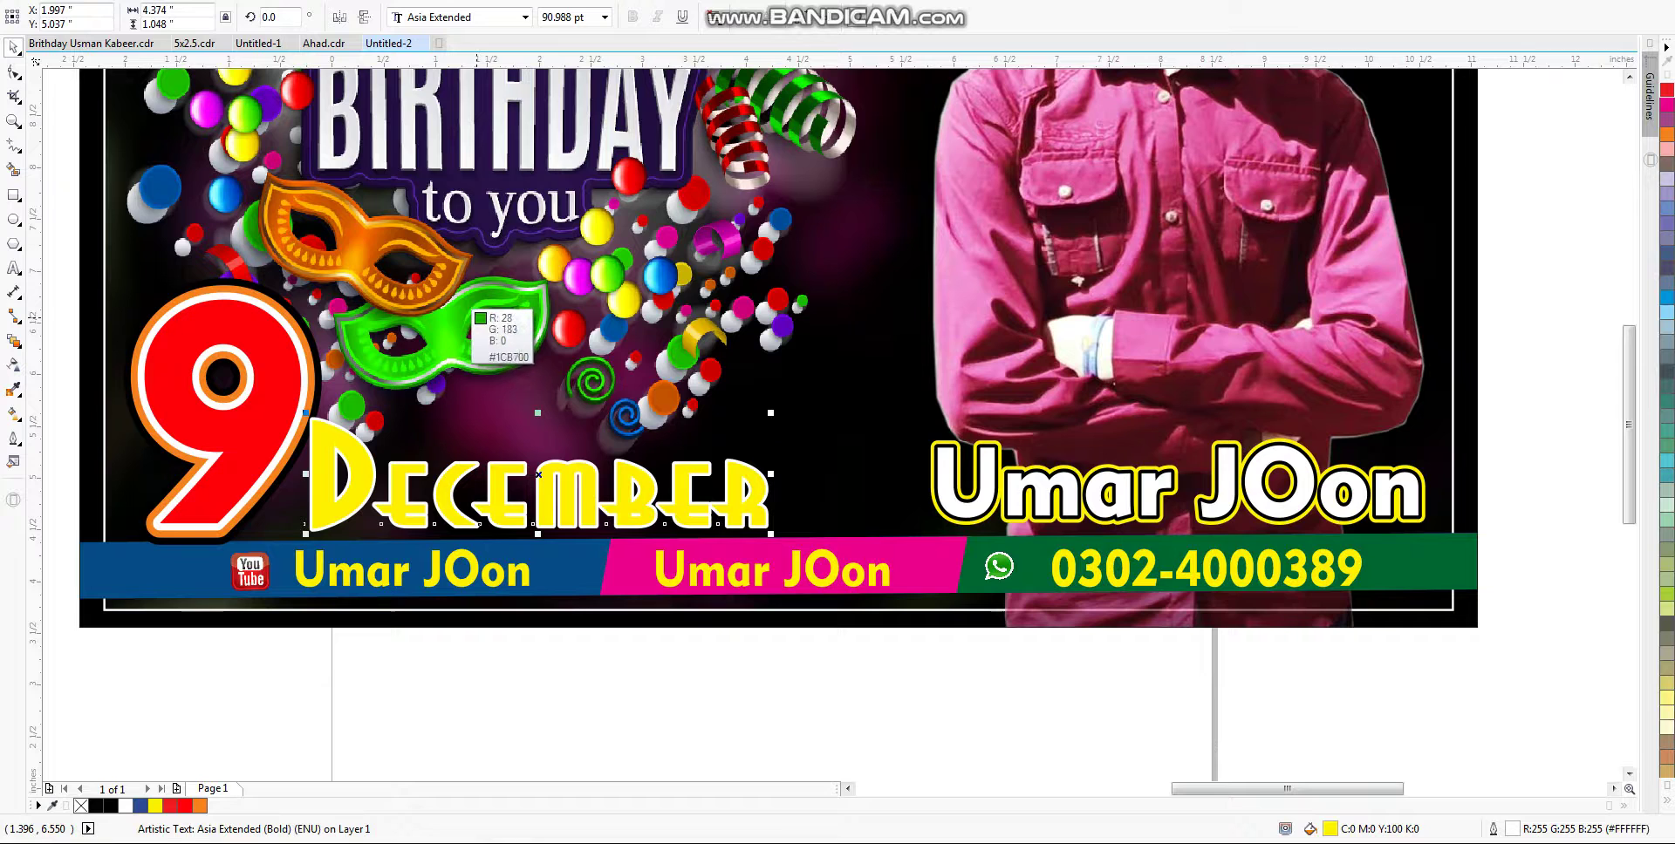
pyautogui.click(446, 331)
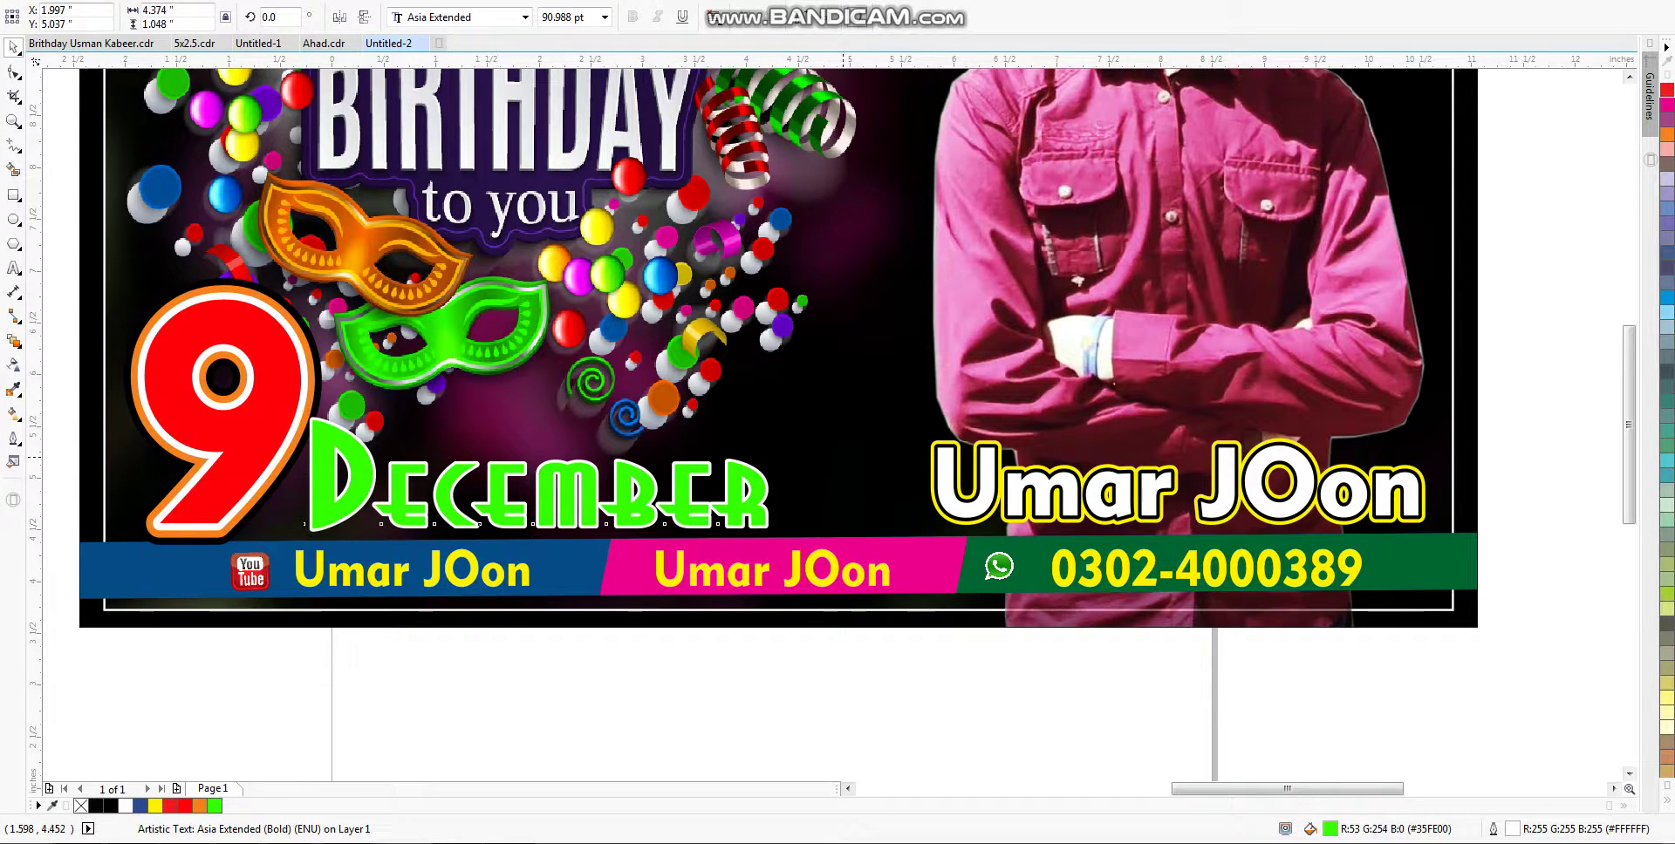
pyautogui.press('Escape')
pyautogui.scroll(-2, 689, 724)
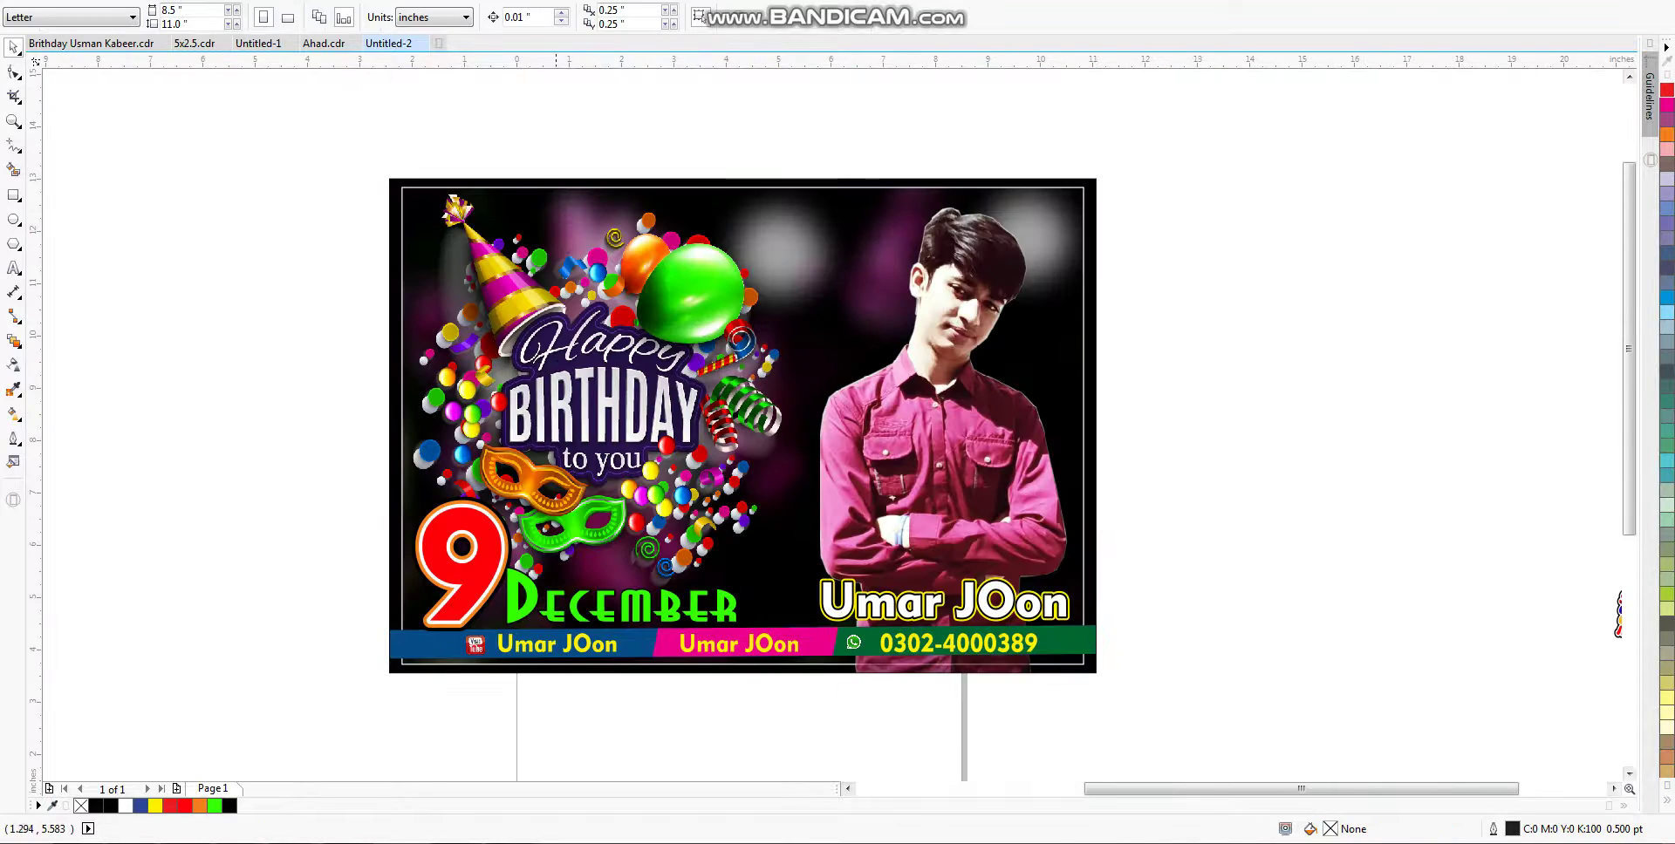
# Step: Fill the large 9 with bright pink, RGB 255, 0, 208
pyautogui.click(417, 620)
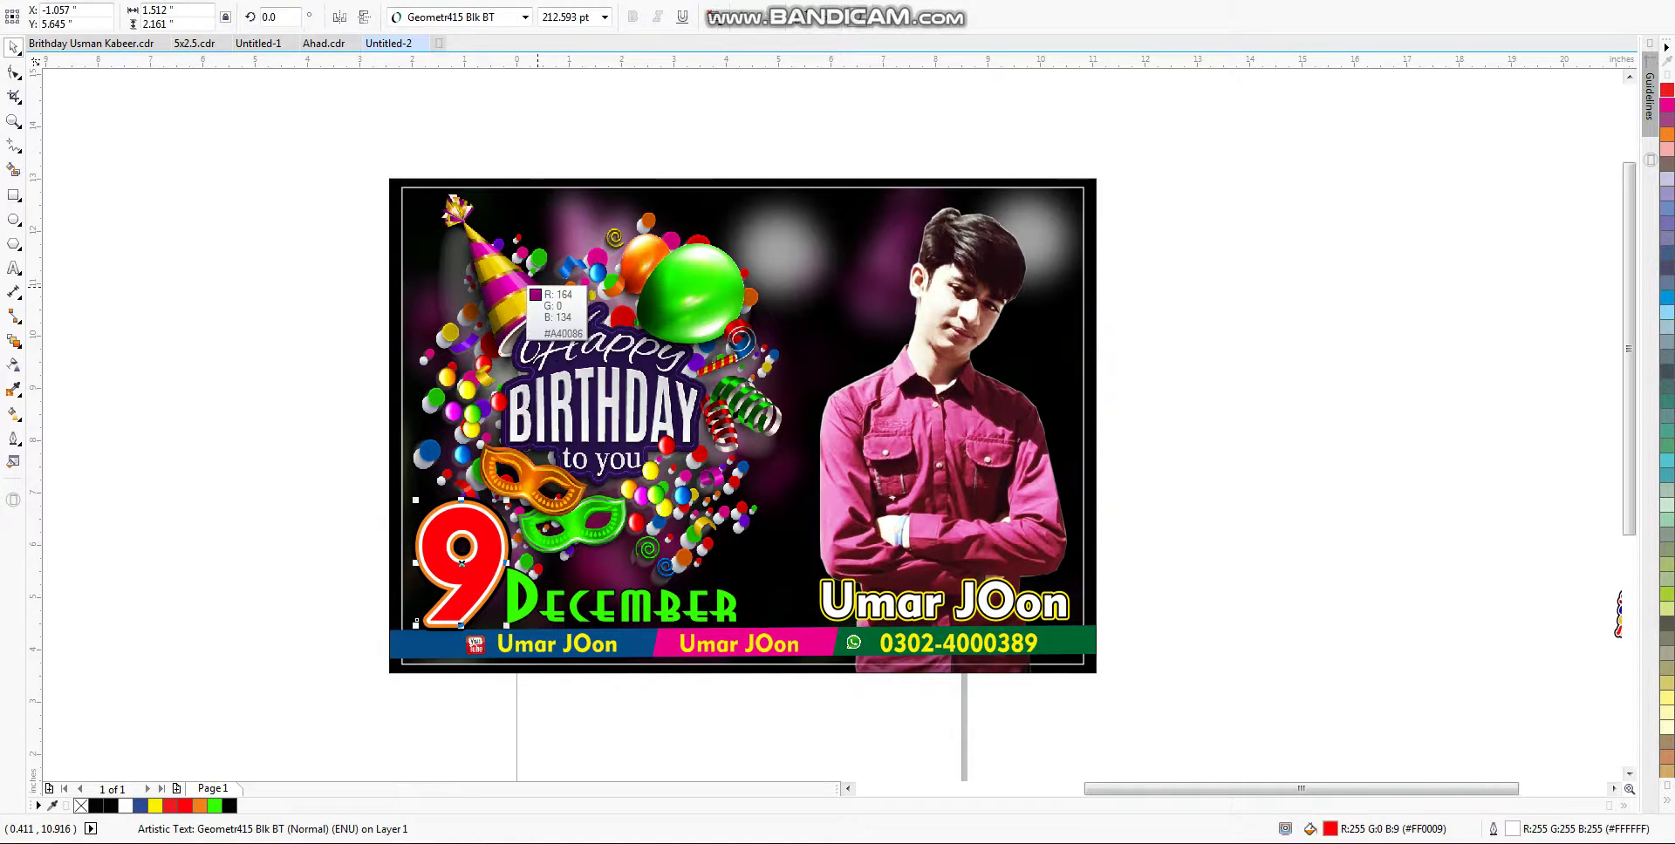
pyautogui.click(447, 593)
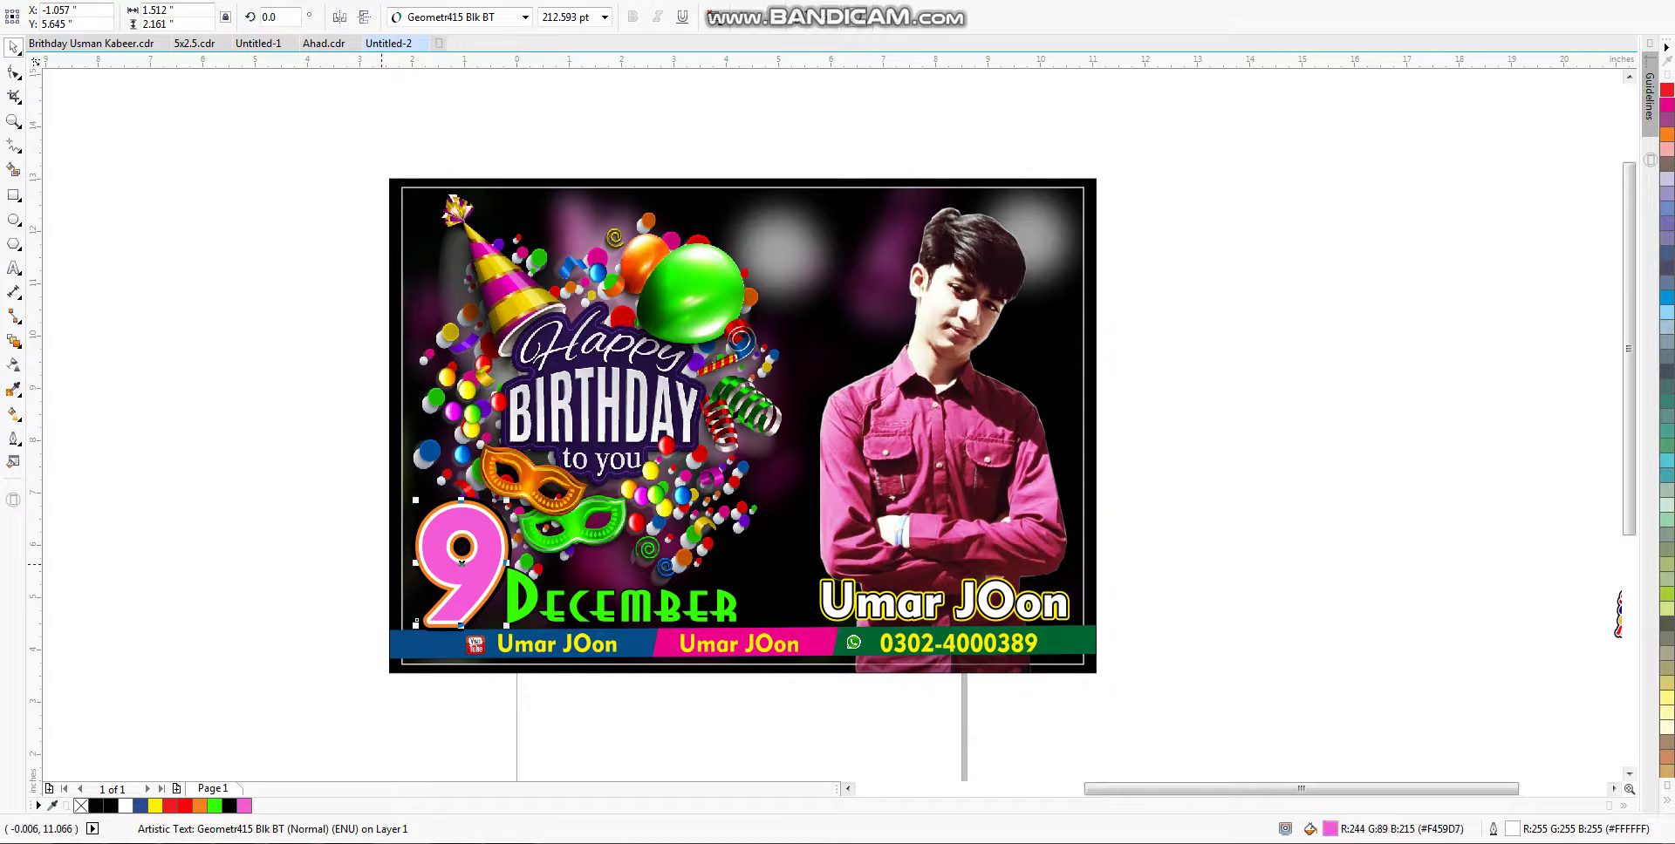
pyautogui.hotkey('shift', 'F11')
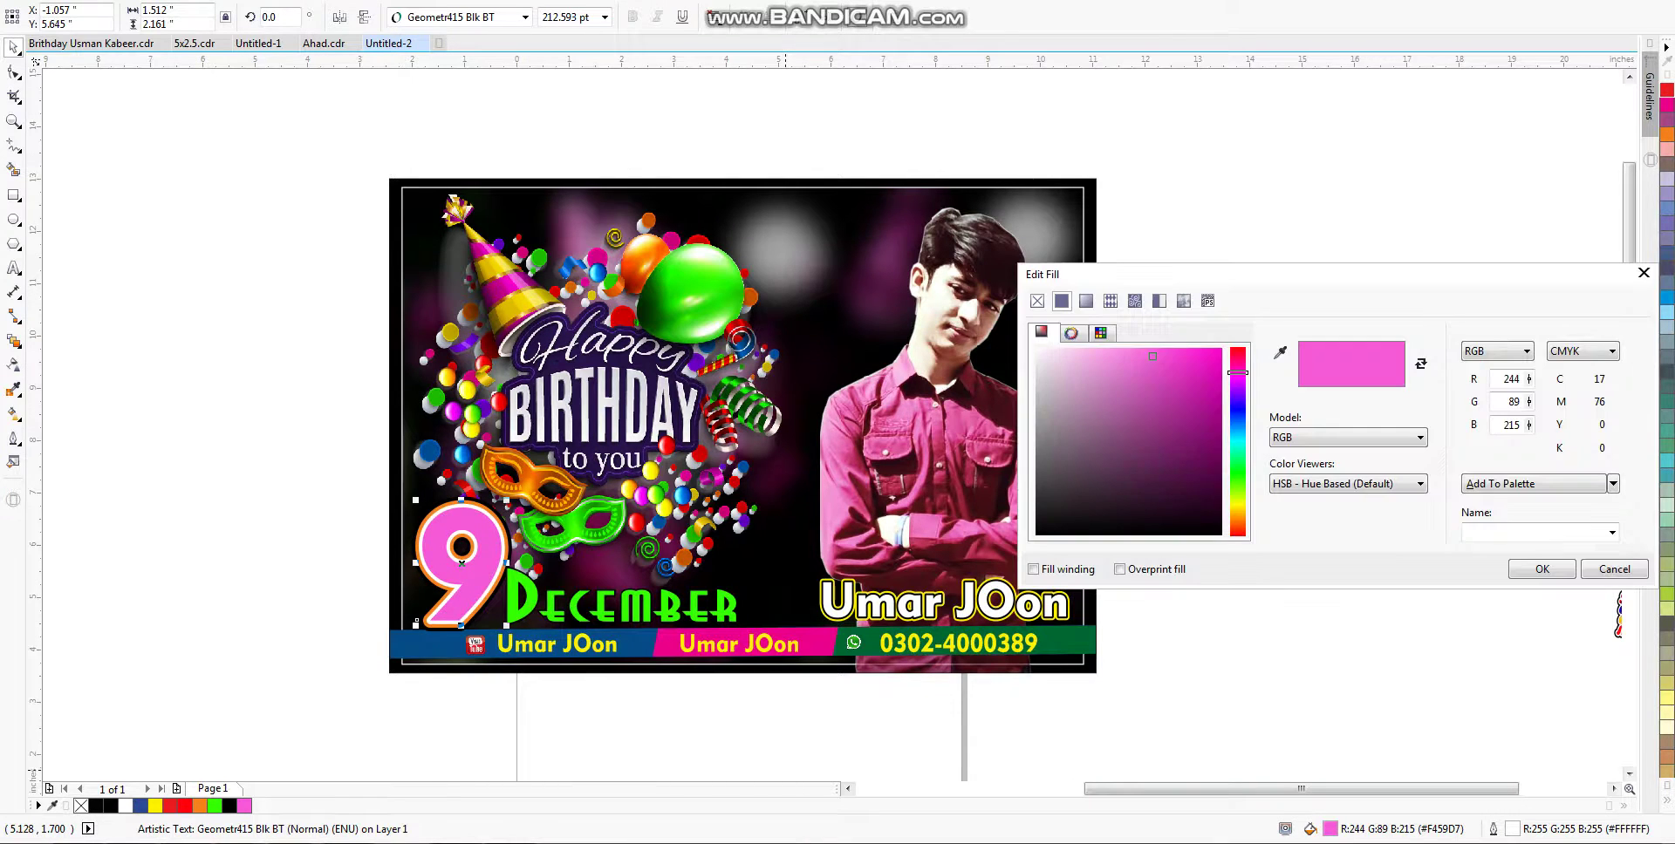
pyautogui.click(1222, 348)
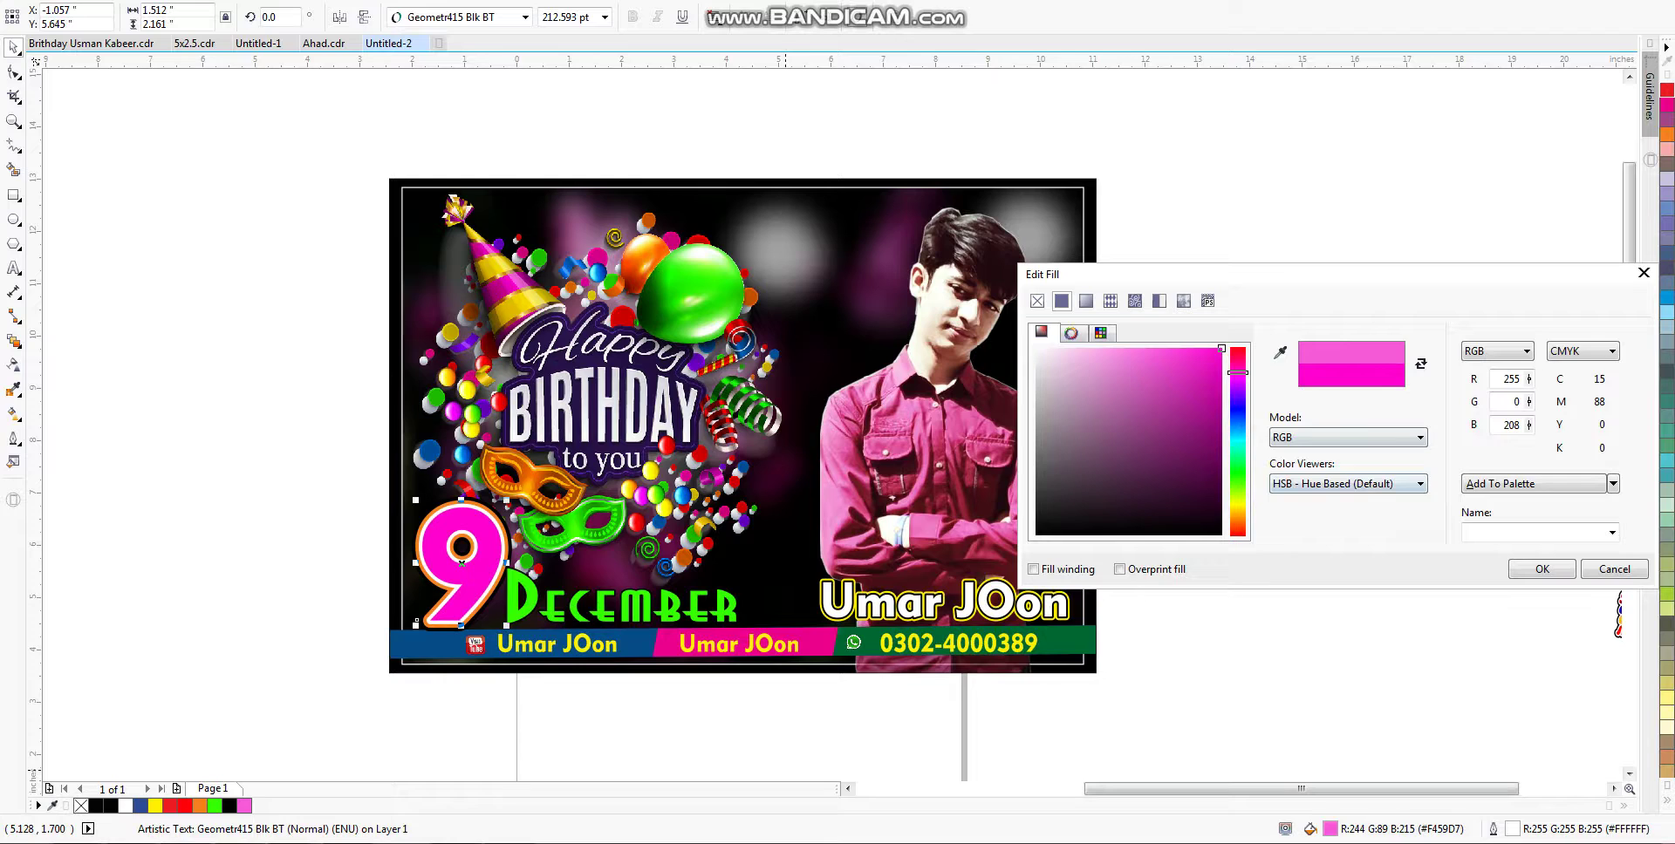
pyautogui.press('Return')
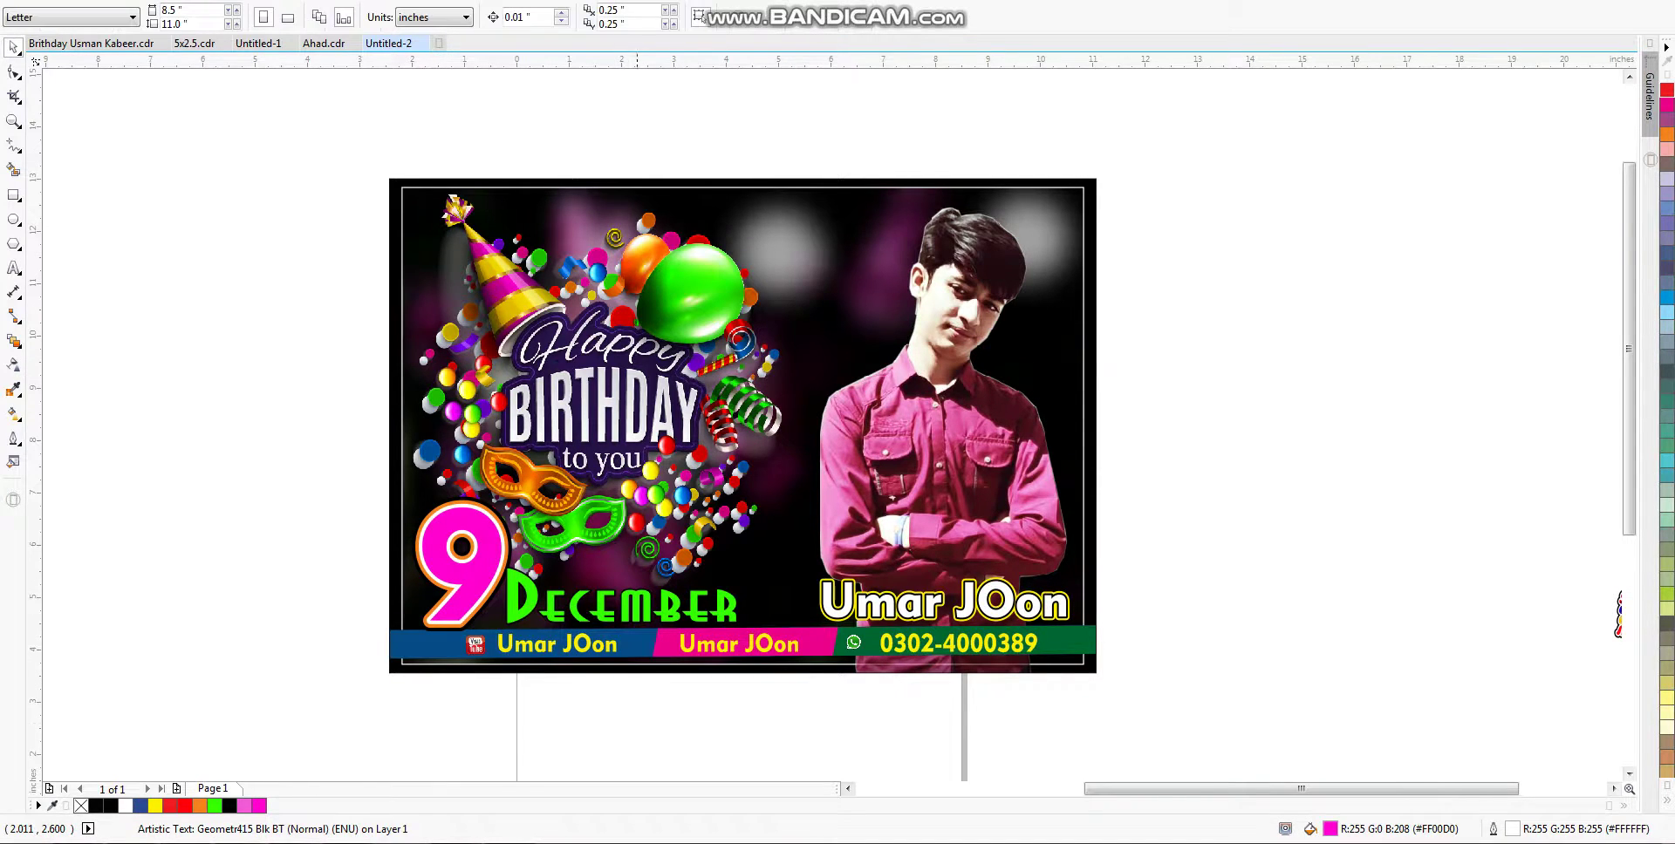
pyautogui.press('Escape')
pyautogui.scroll(-2, 768, 611)
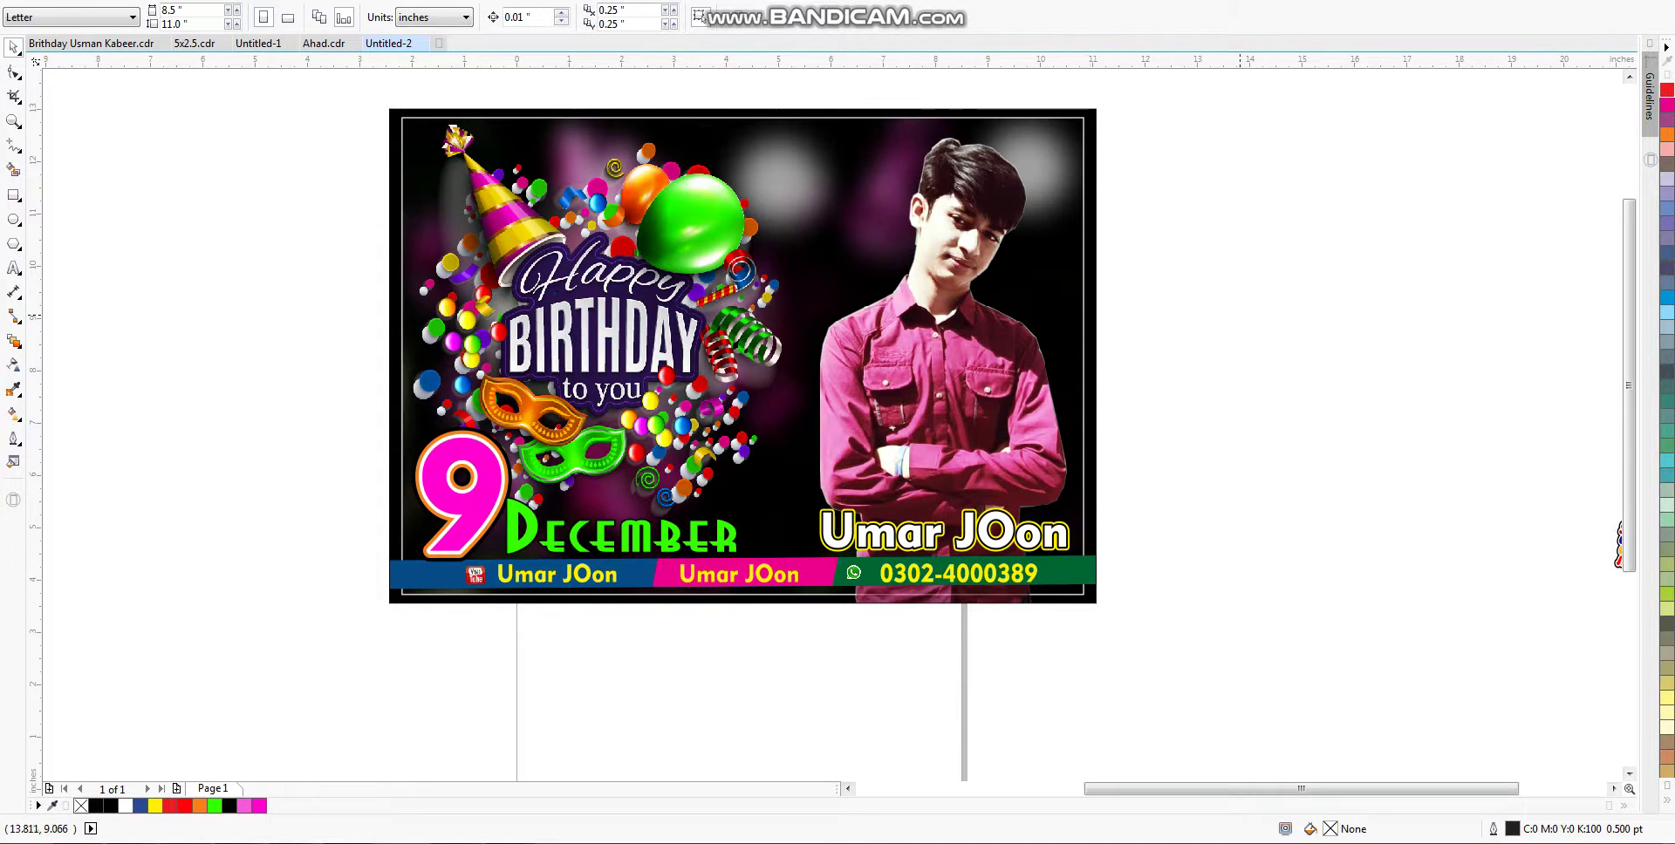
pyautogui.hotkey('ctrl', 'i')
# Step: Import the palm leaf and Effect2 images and PowerClip the leaves into the card behind the photo
pyautogui.click(541, 488)
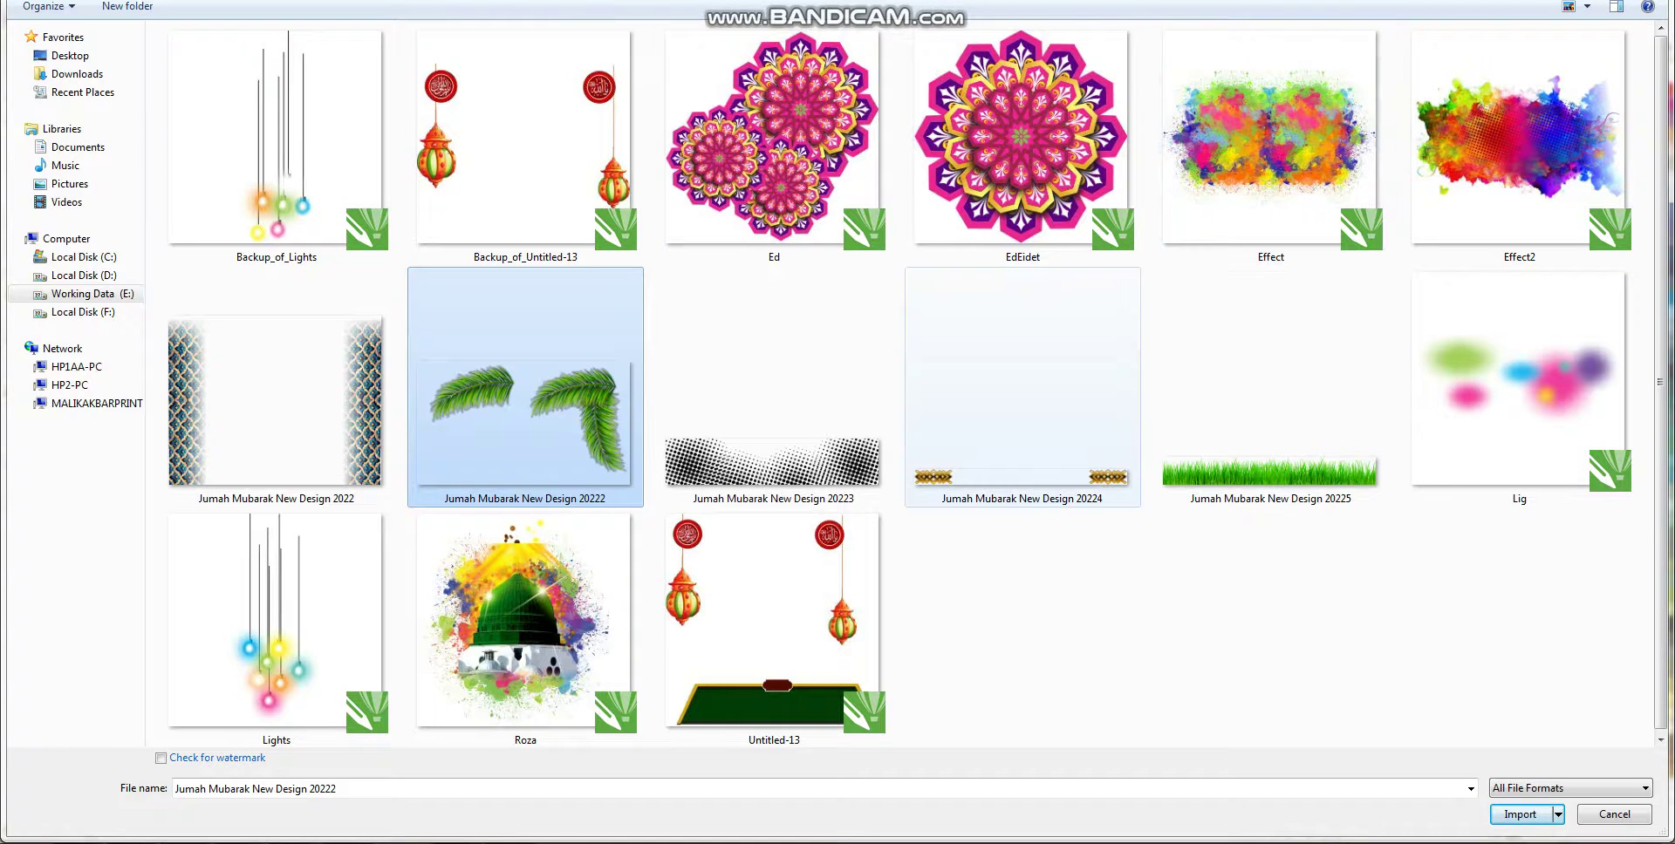
pyautogui.keyDown('ctrl'); pyautogui.click(1520, 139); pyautogui.keyUp('ctrl')
pyautogui.press('Return')
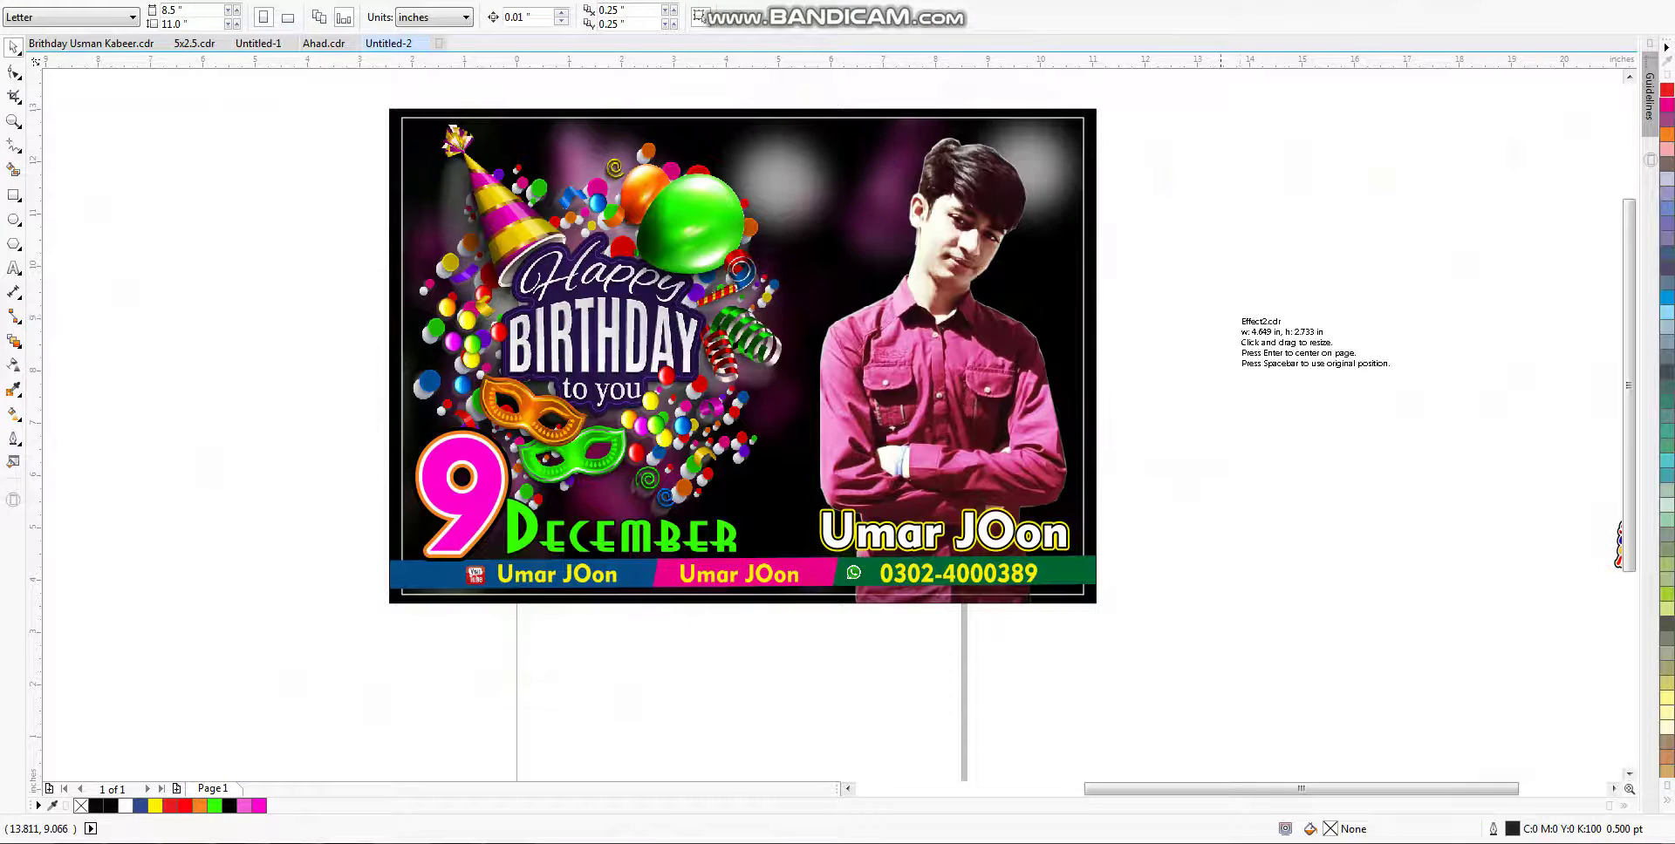
pyautogui.moveTo(1230, 390); pyautogui.dragTo(1374, 474)
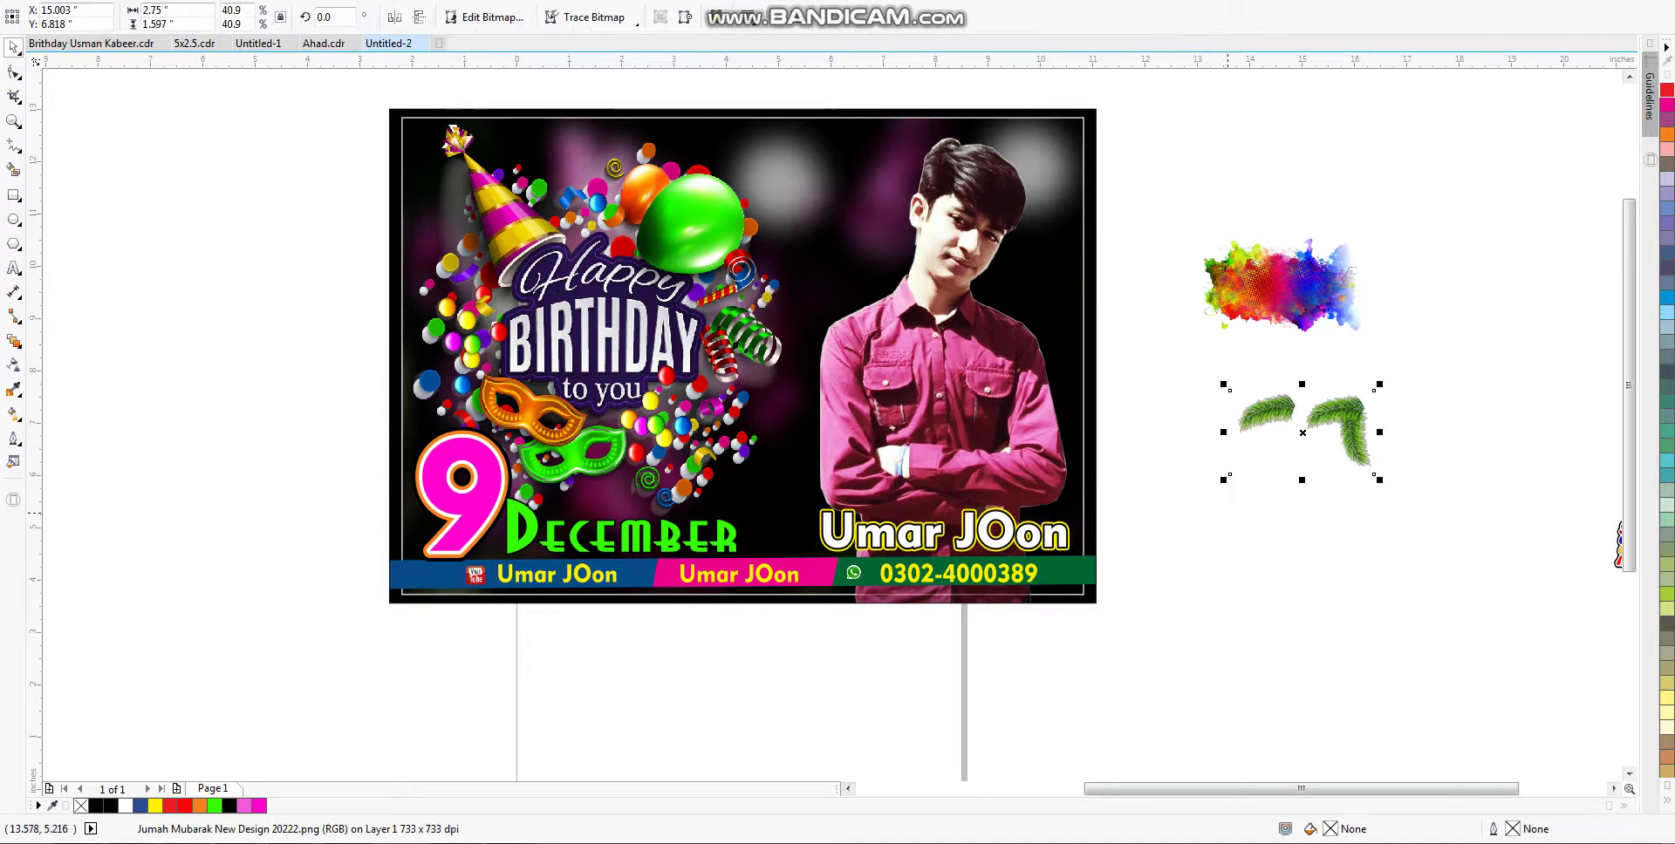
pyautogui.moveTo(1309, 431); pyautogui.dragTo(924, 246)
pyautogui.moveTo(885, 295); pyautogui.dragTo(783, 356)
pyautogui.click(759, 142)
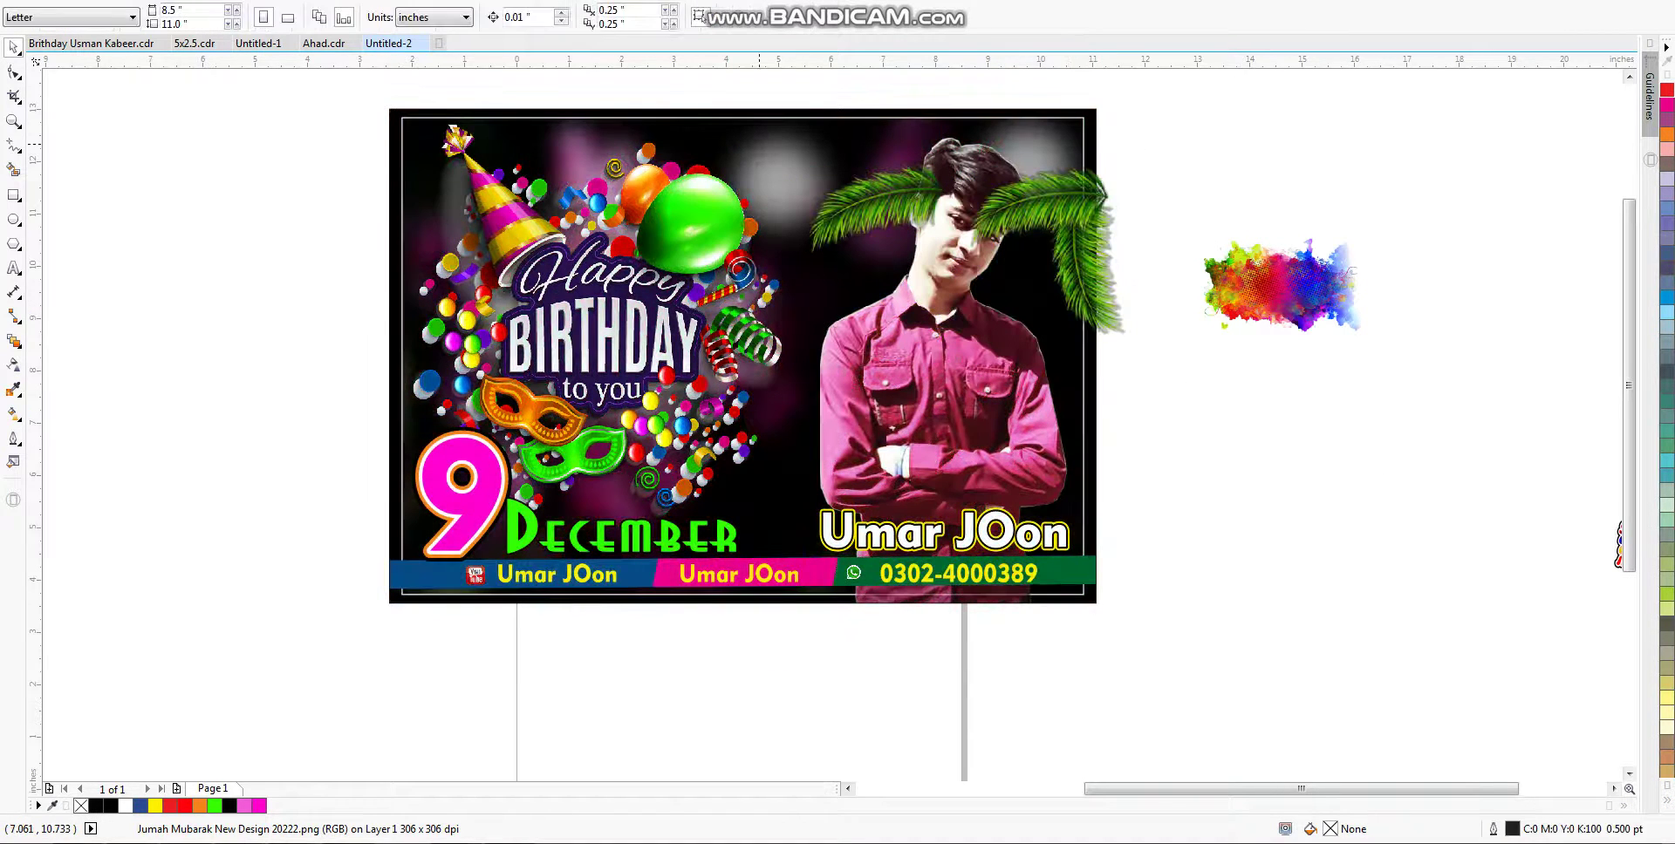
pyautogui.press('Escape')
pyautogui.press('Escape')
pyautogui.click(1047, 175)
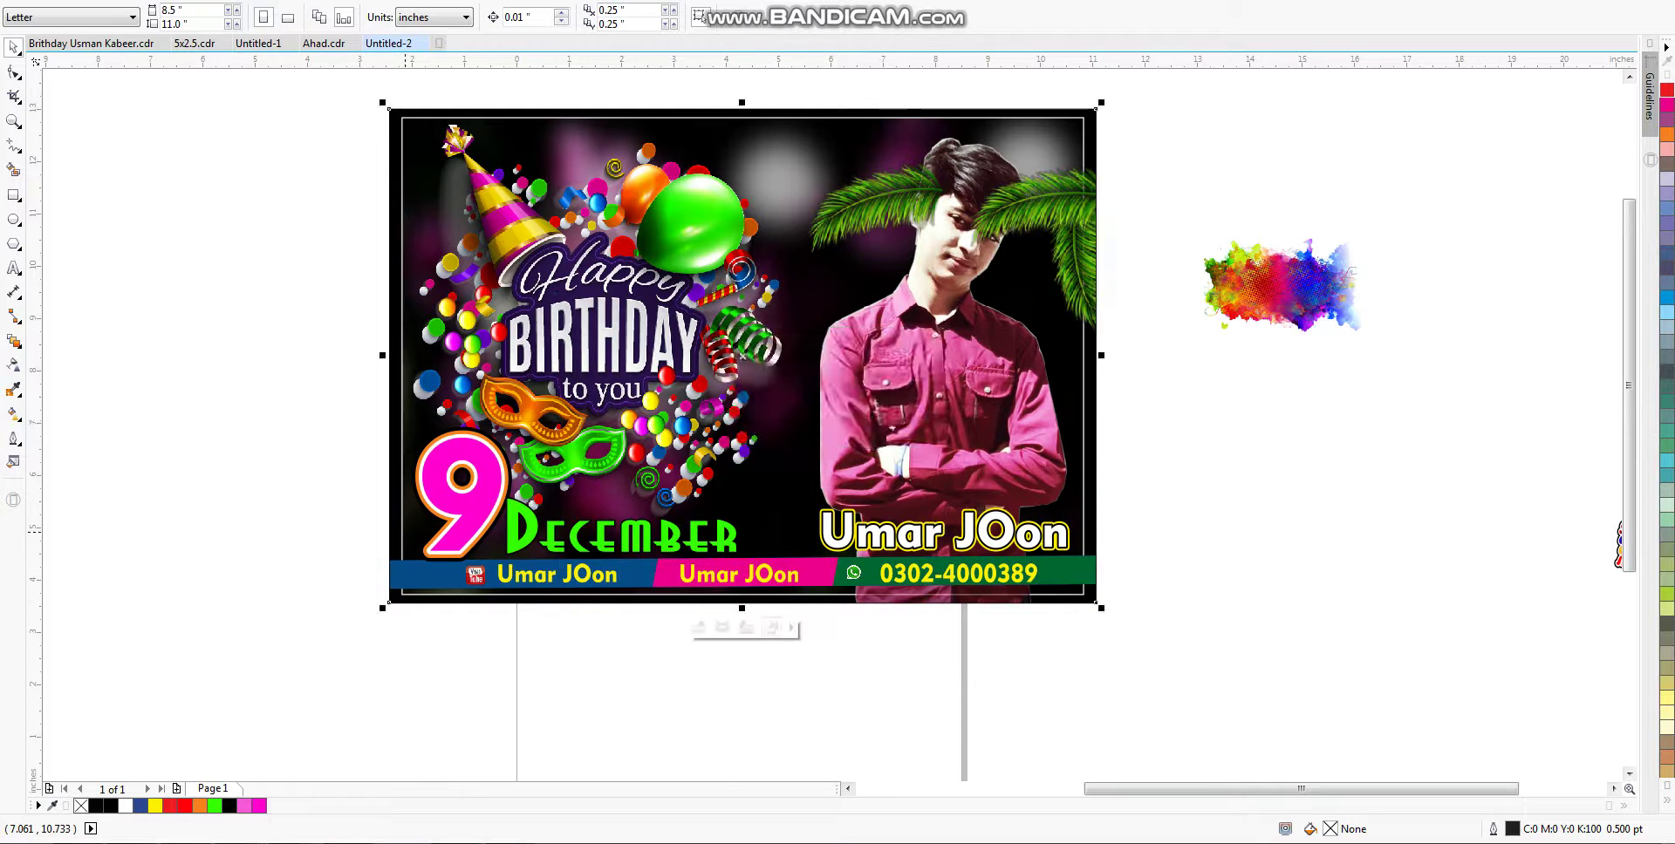
pyautogui.keyDown('ctrl'); pyautogui.click(872, 209); pyautogui.keyUp('ctrl')
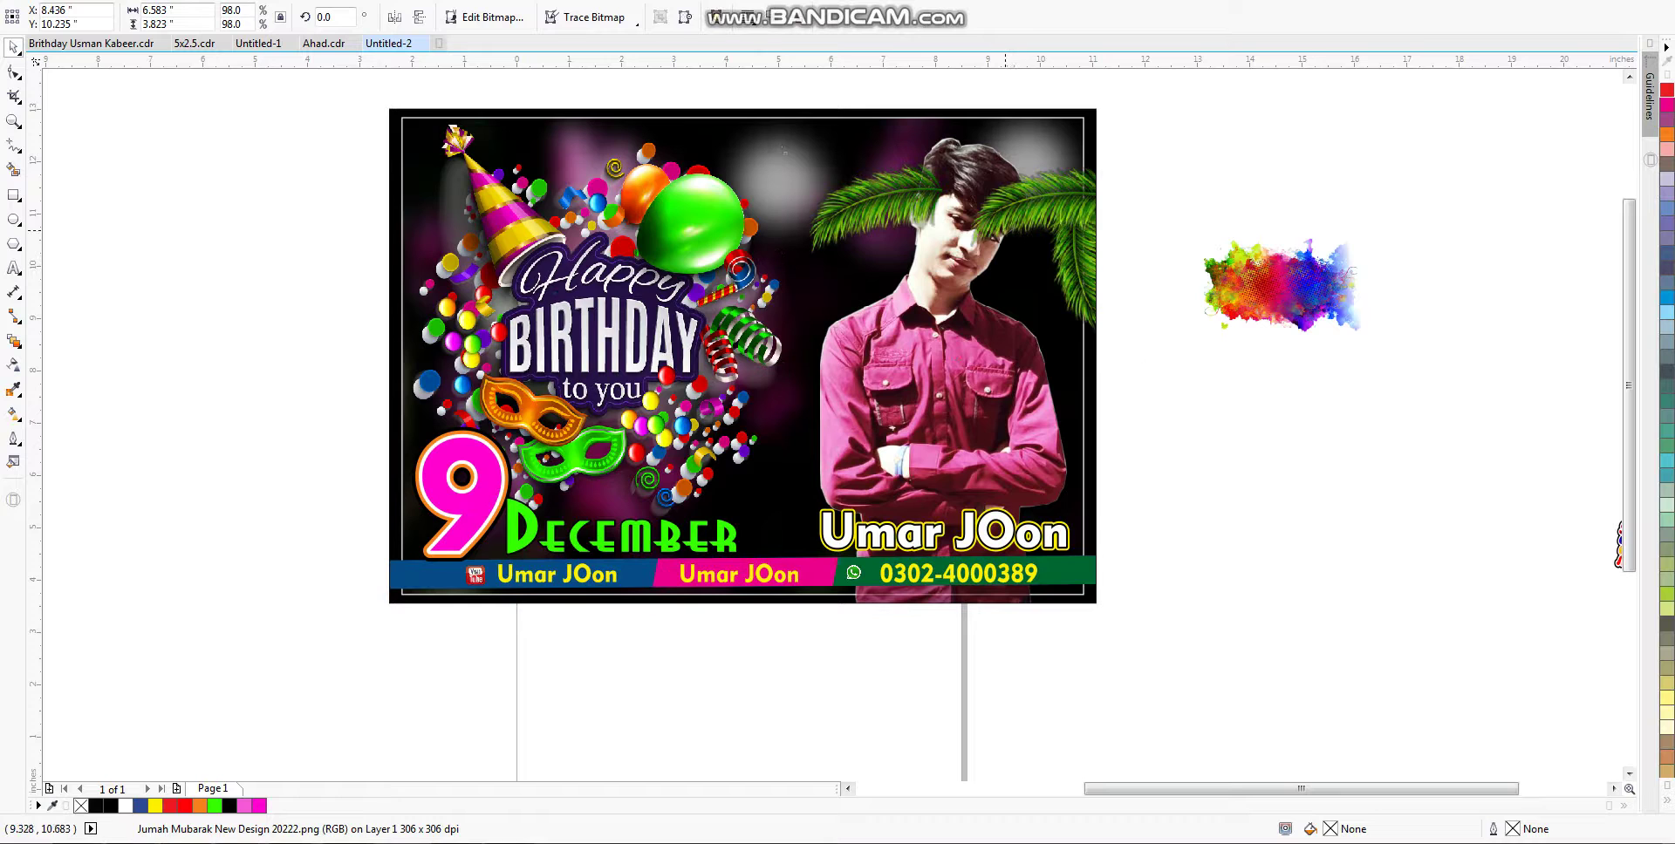
pyautogui.hotkey('ctrl', 'pagedown')
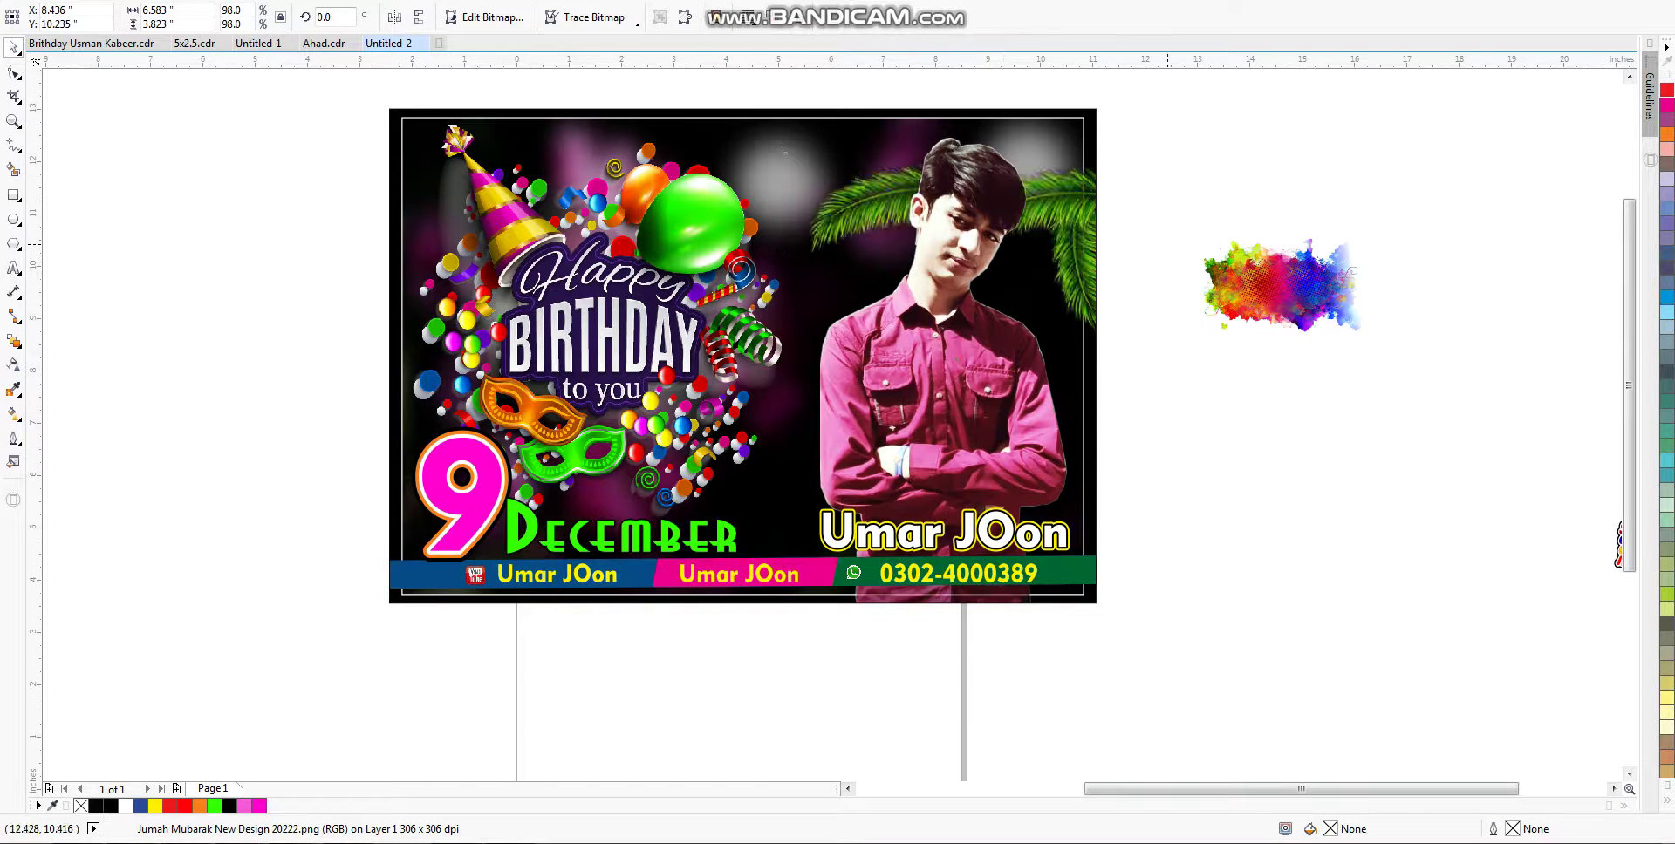
# Step: Enlarge the colour splash to 131.8% on the card and send it behind the man and leaves
pyautogui.moveTo(1282, 286); pyautogui.dragTo(888, 300)
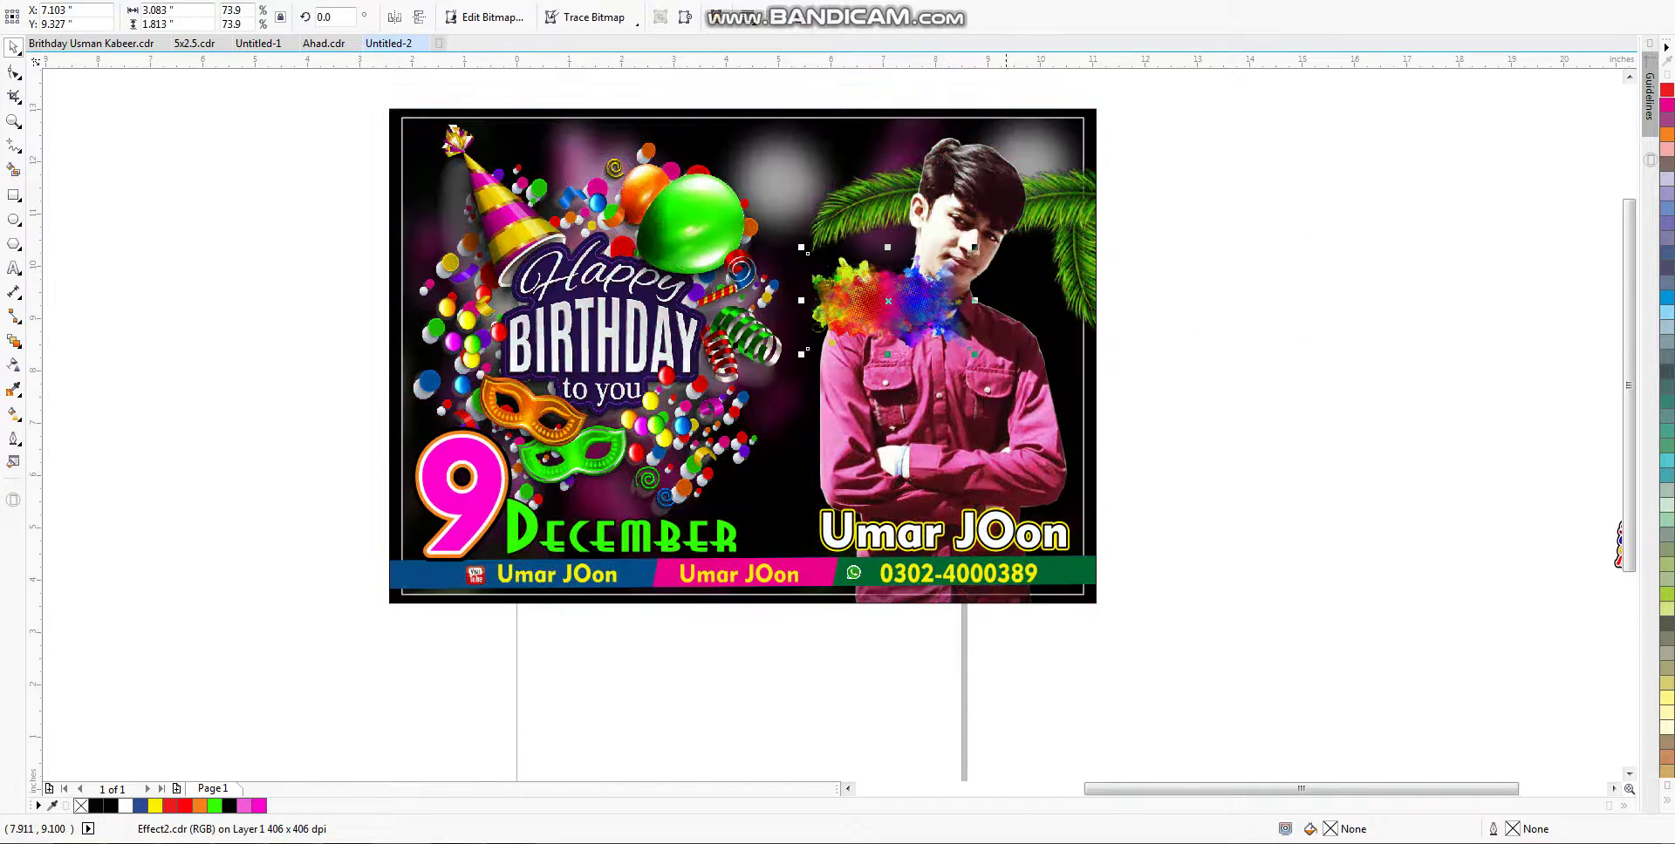
pyautogui.moveTo(973, 248); pyautogui.dragTo(1101, 172)
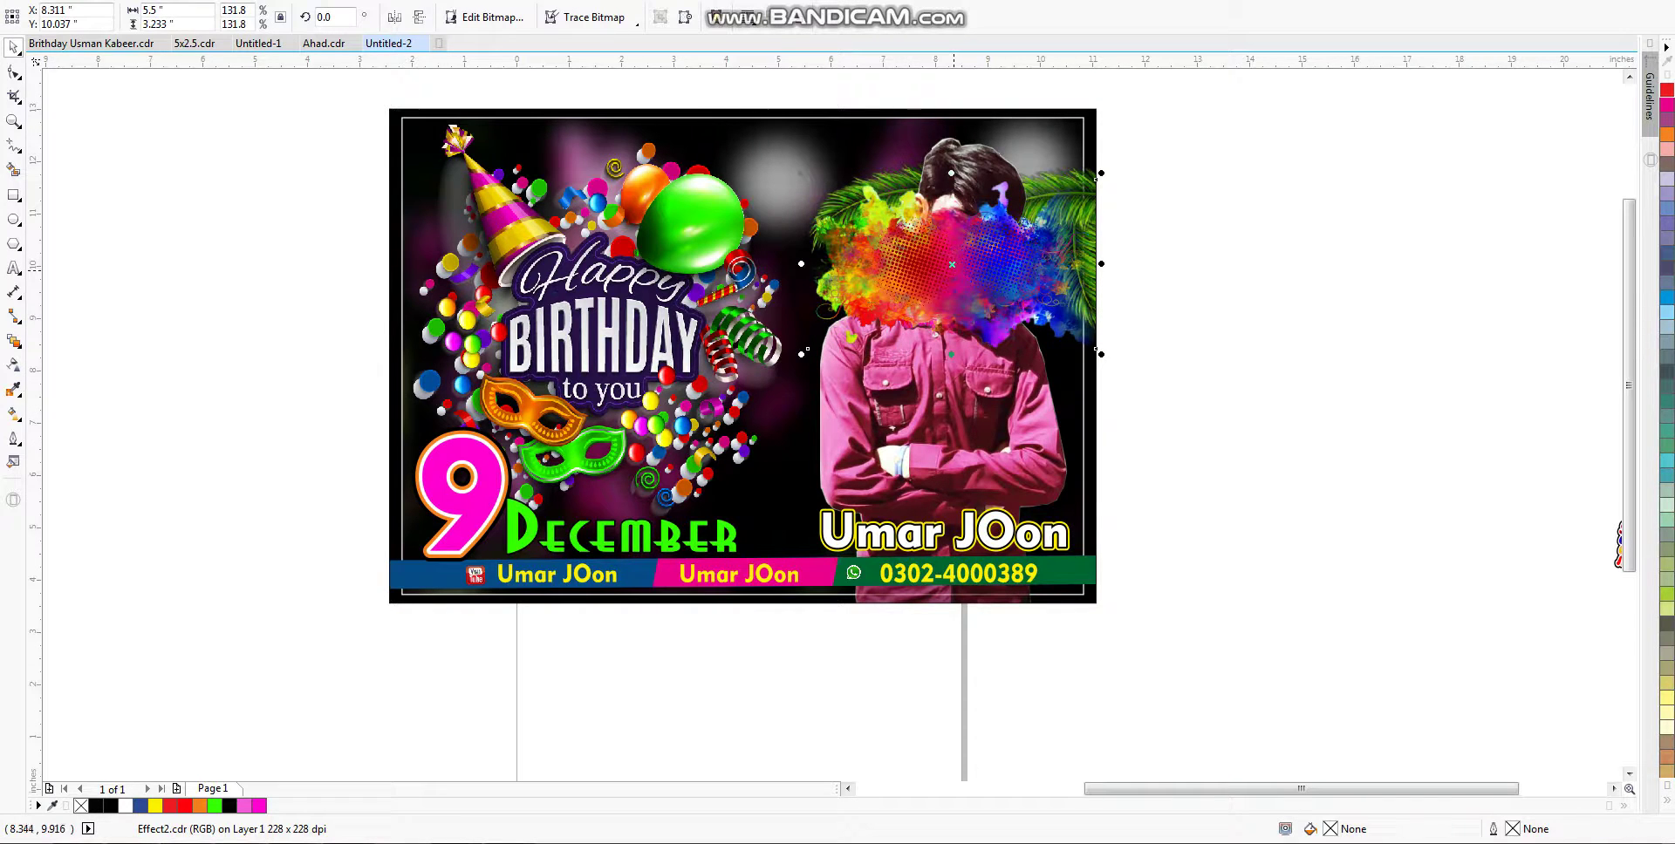
pyautogui.hotkey('ctrl', 'pagedown')
pyautogui.hotkey('ctrl', 'pagedown')
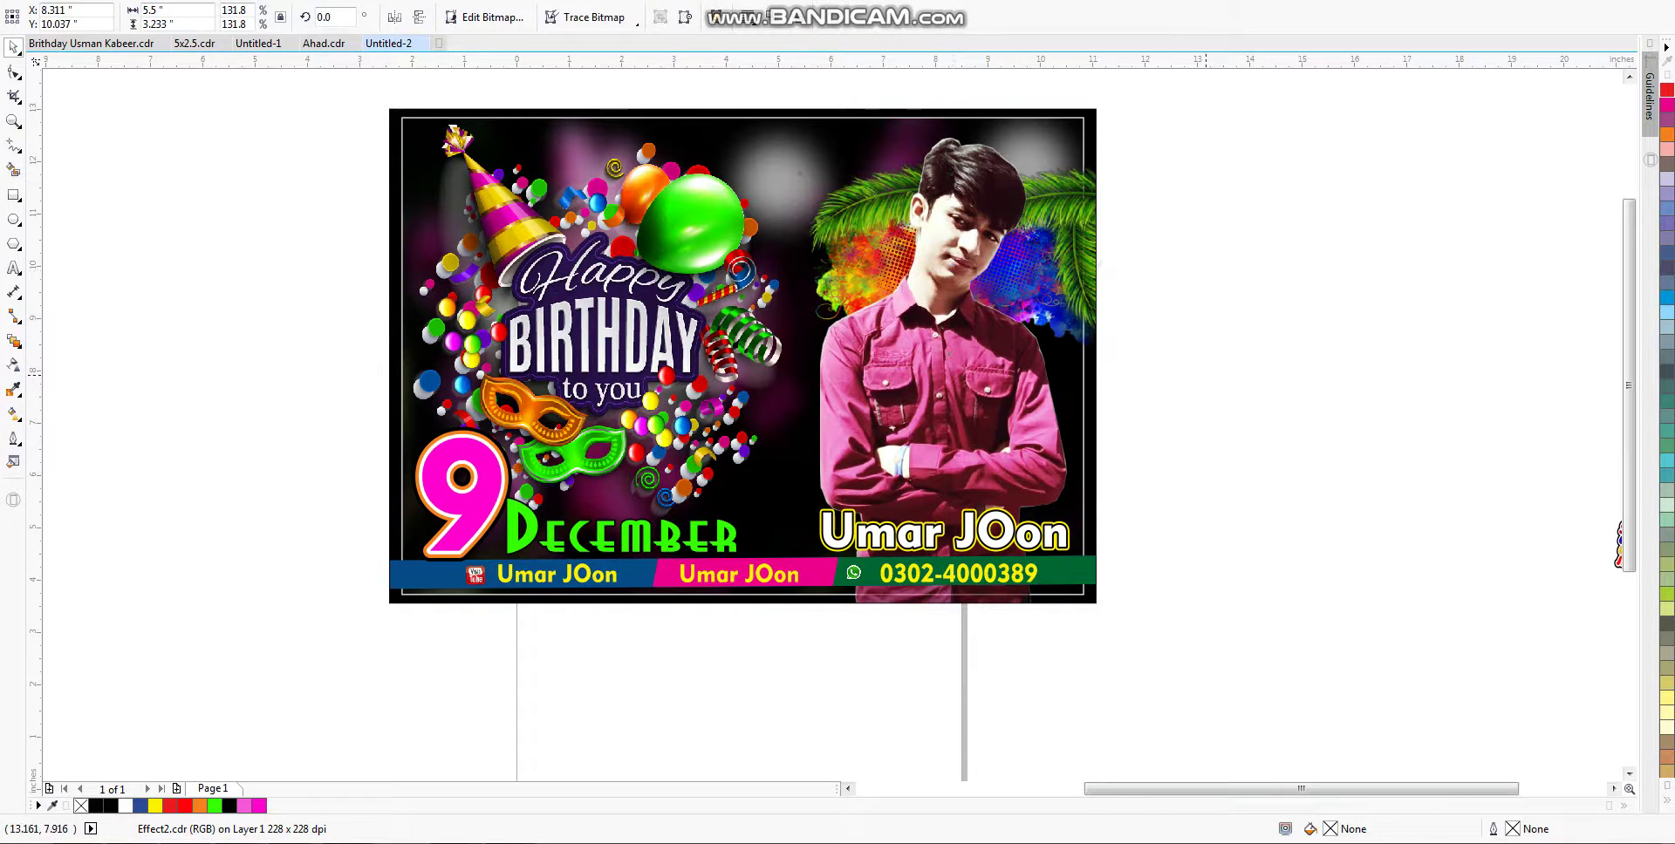
pyautogui.press('Escape')
pyautogui.press('F3')
pyautogui.press('F4')
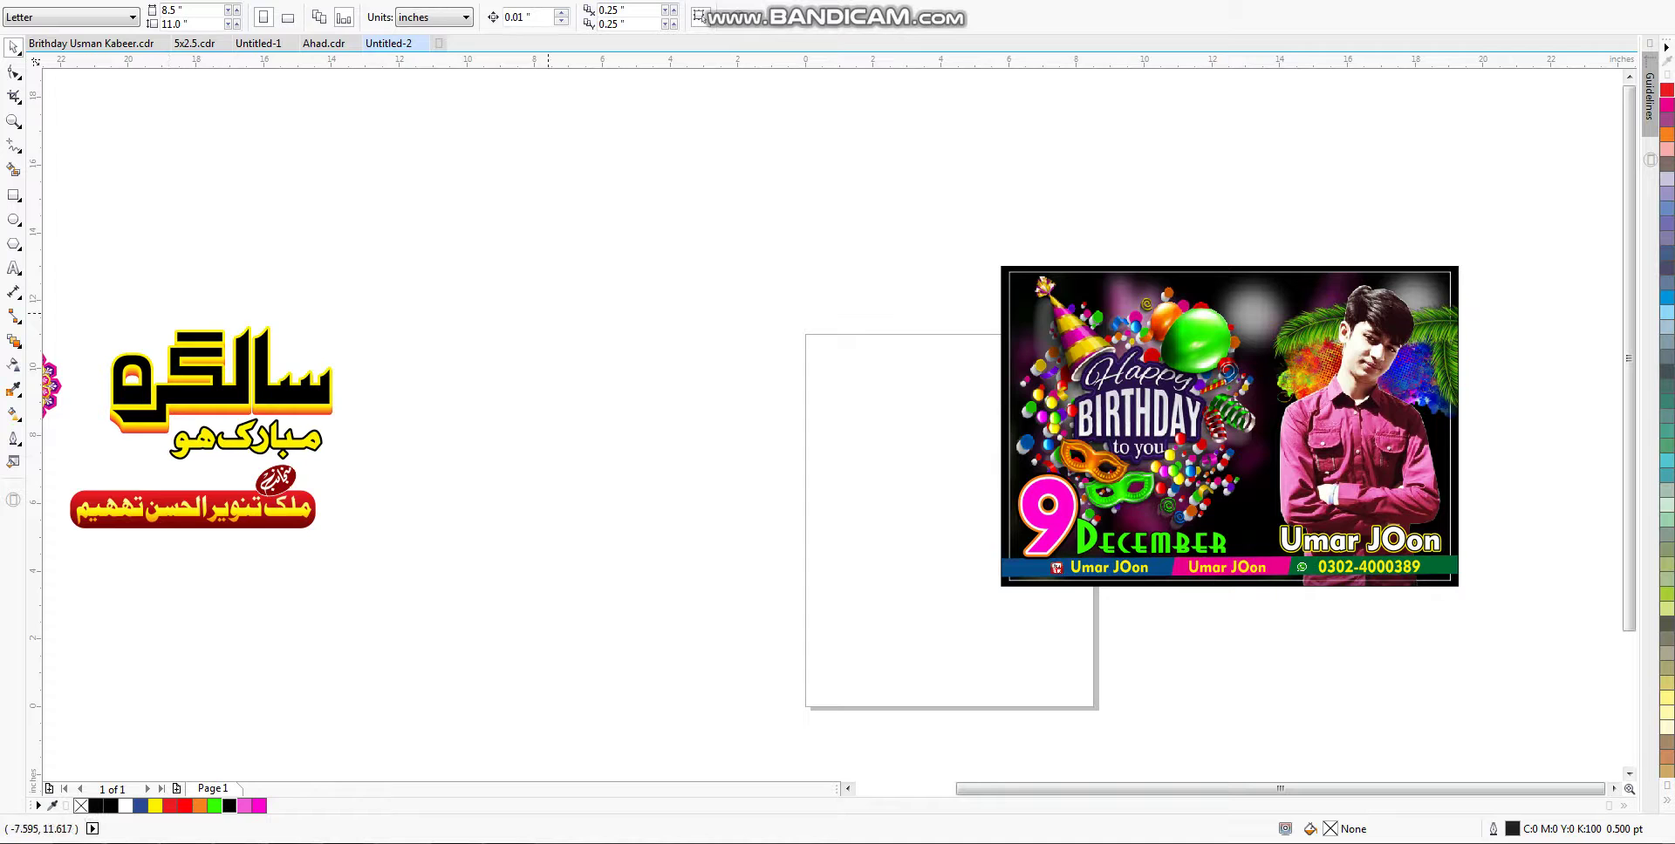
# Step: Import the glzLkf striped image from the D: wallpaper folder and place it on the canvas
pyautogui.hotkey('ctrl', 'i')
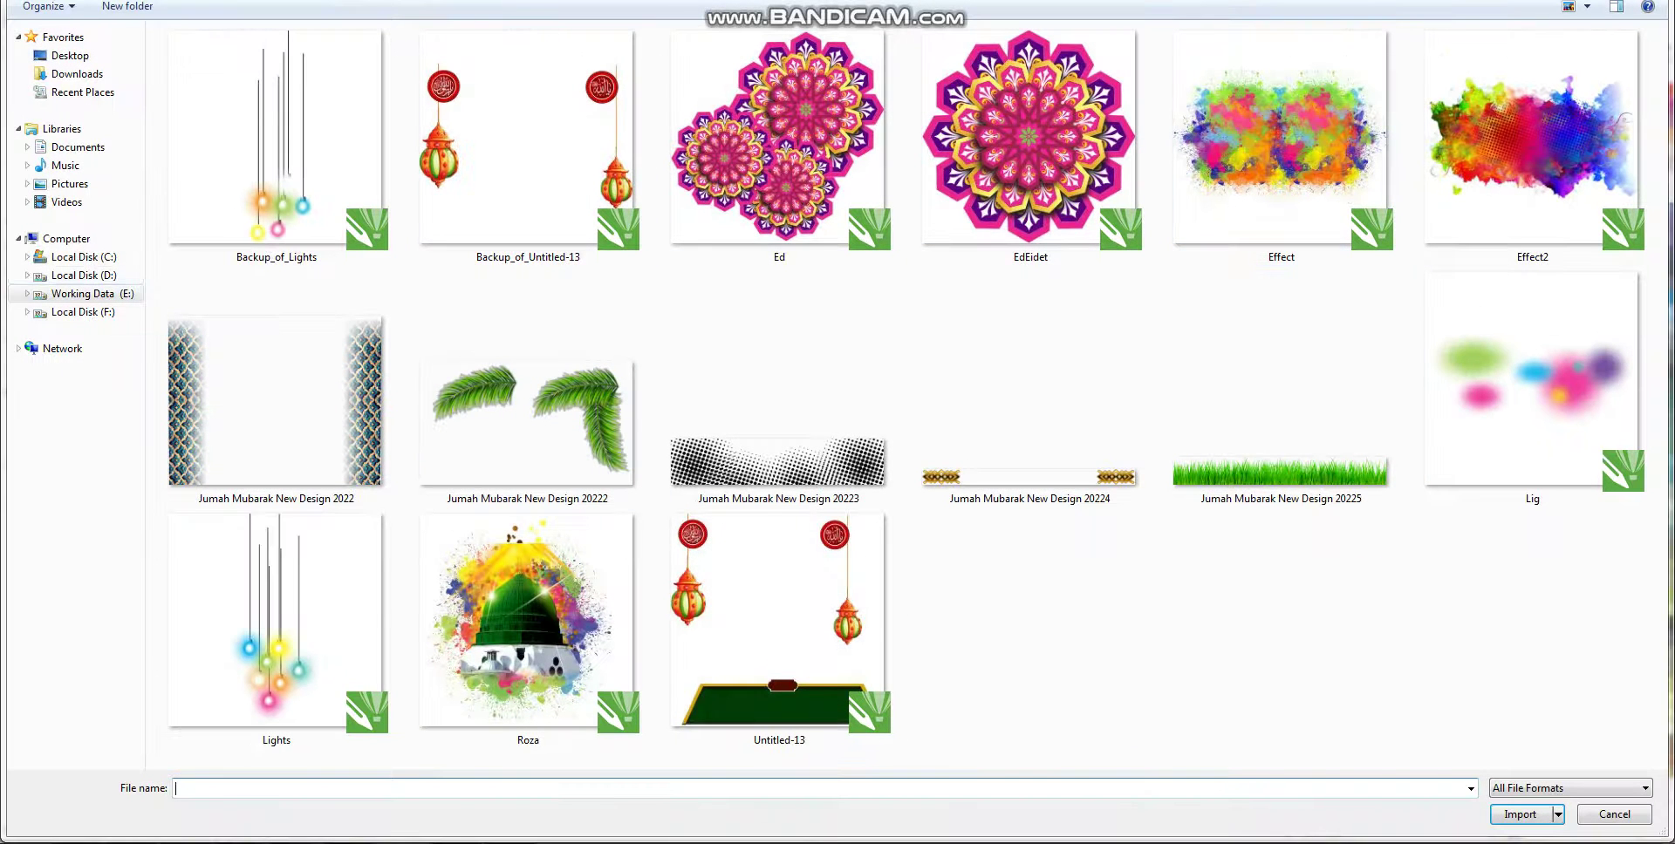
pyautogui.press('BackSpace')
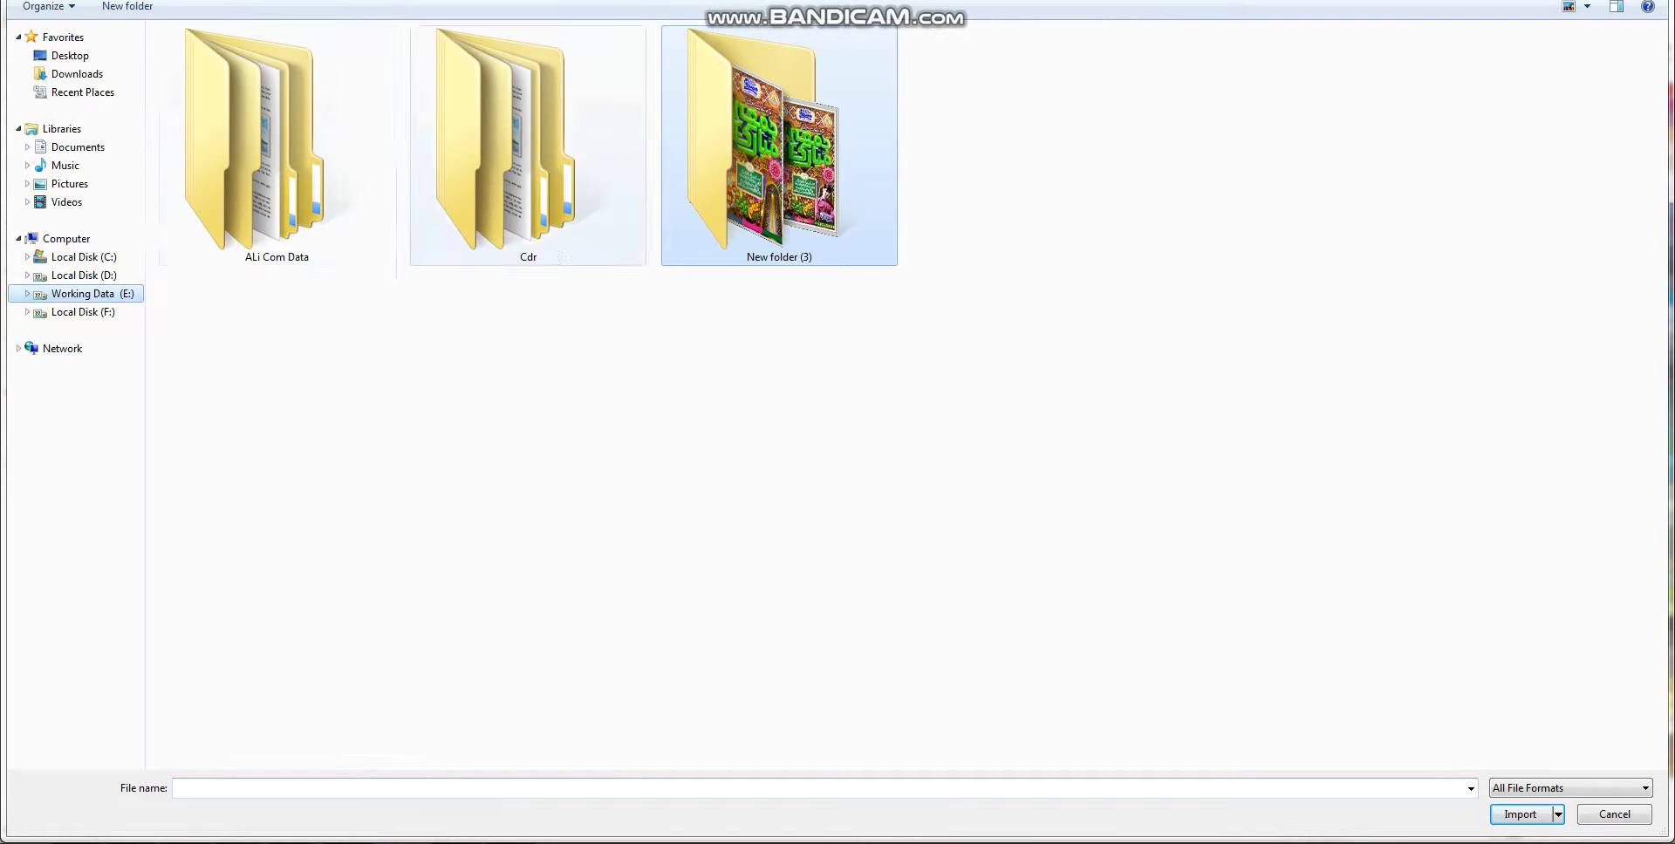
pyautogui.hotkey('alt', 'Left')
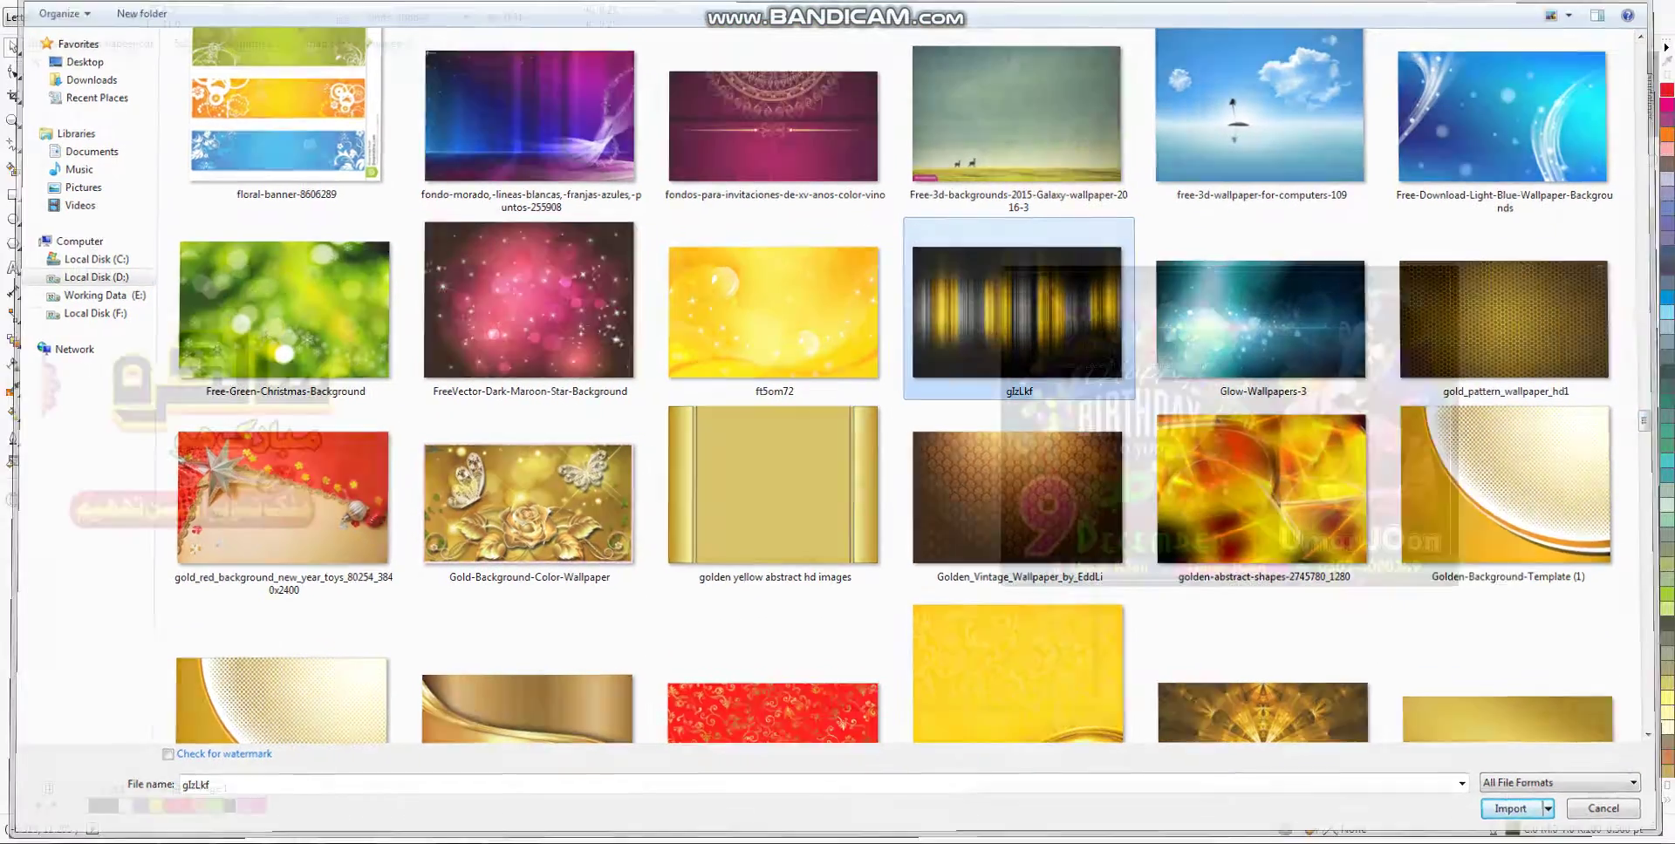
pyautogui.press('Return')
pyautogui.moveTo(325, 140); pyautogui.dragTo(827, 453)
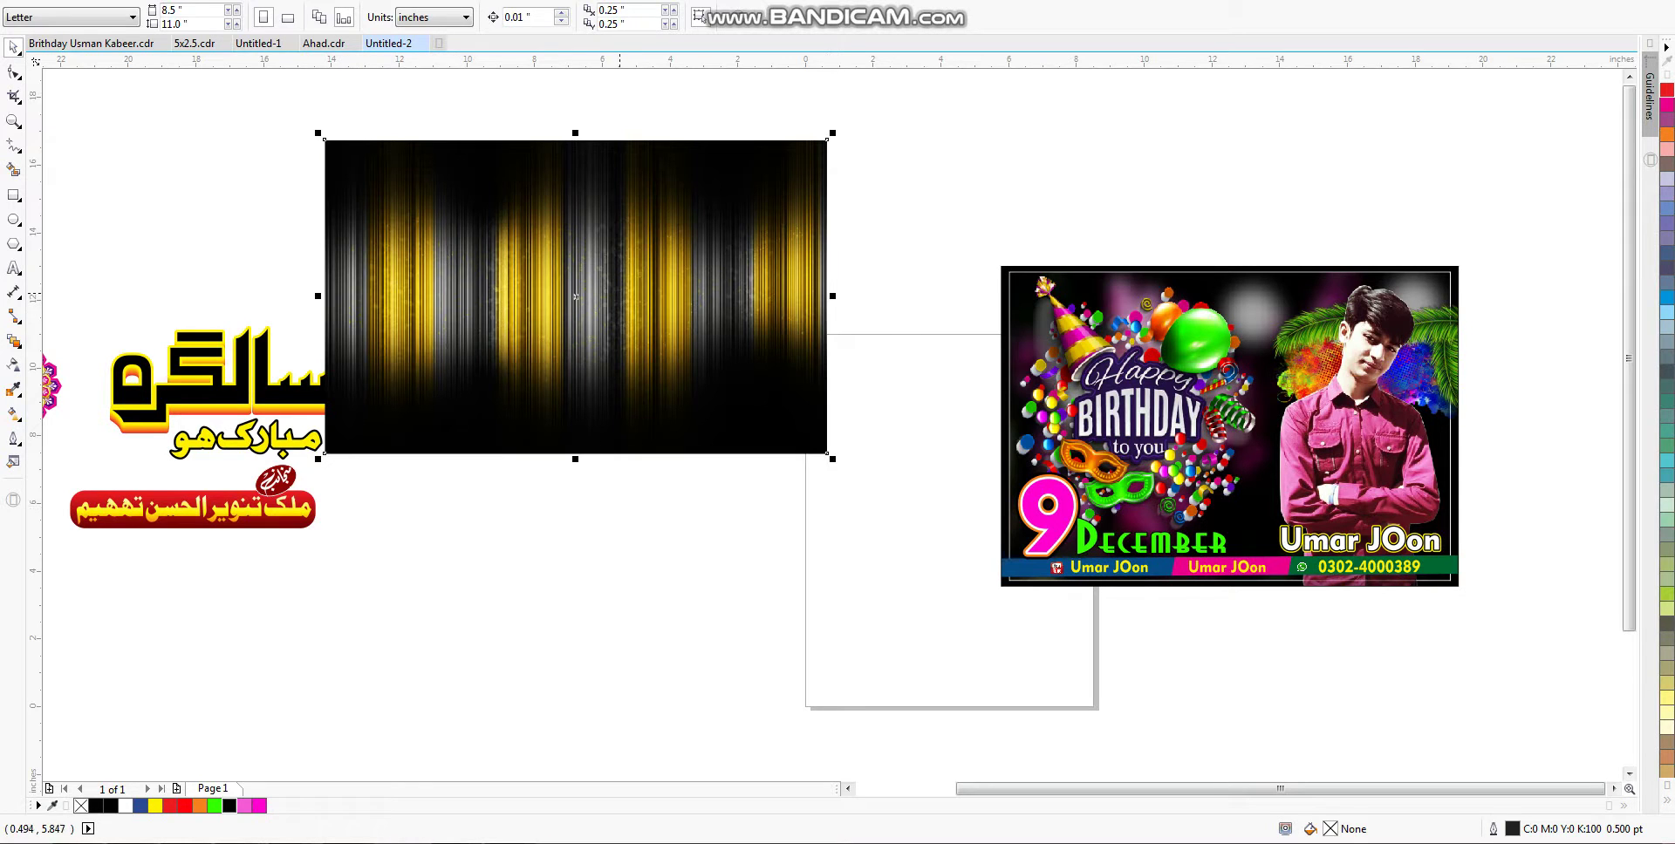
# Step: Raise the stripe image and duplicate the birthday card to the left
pyautogui.moveTo(575, 297); pyautogui.dragTo(590, 59)
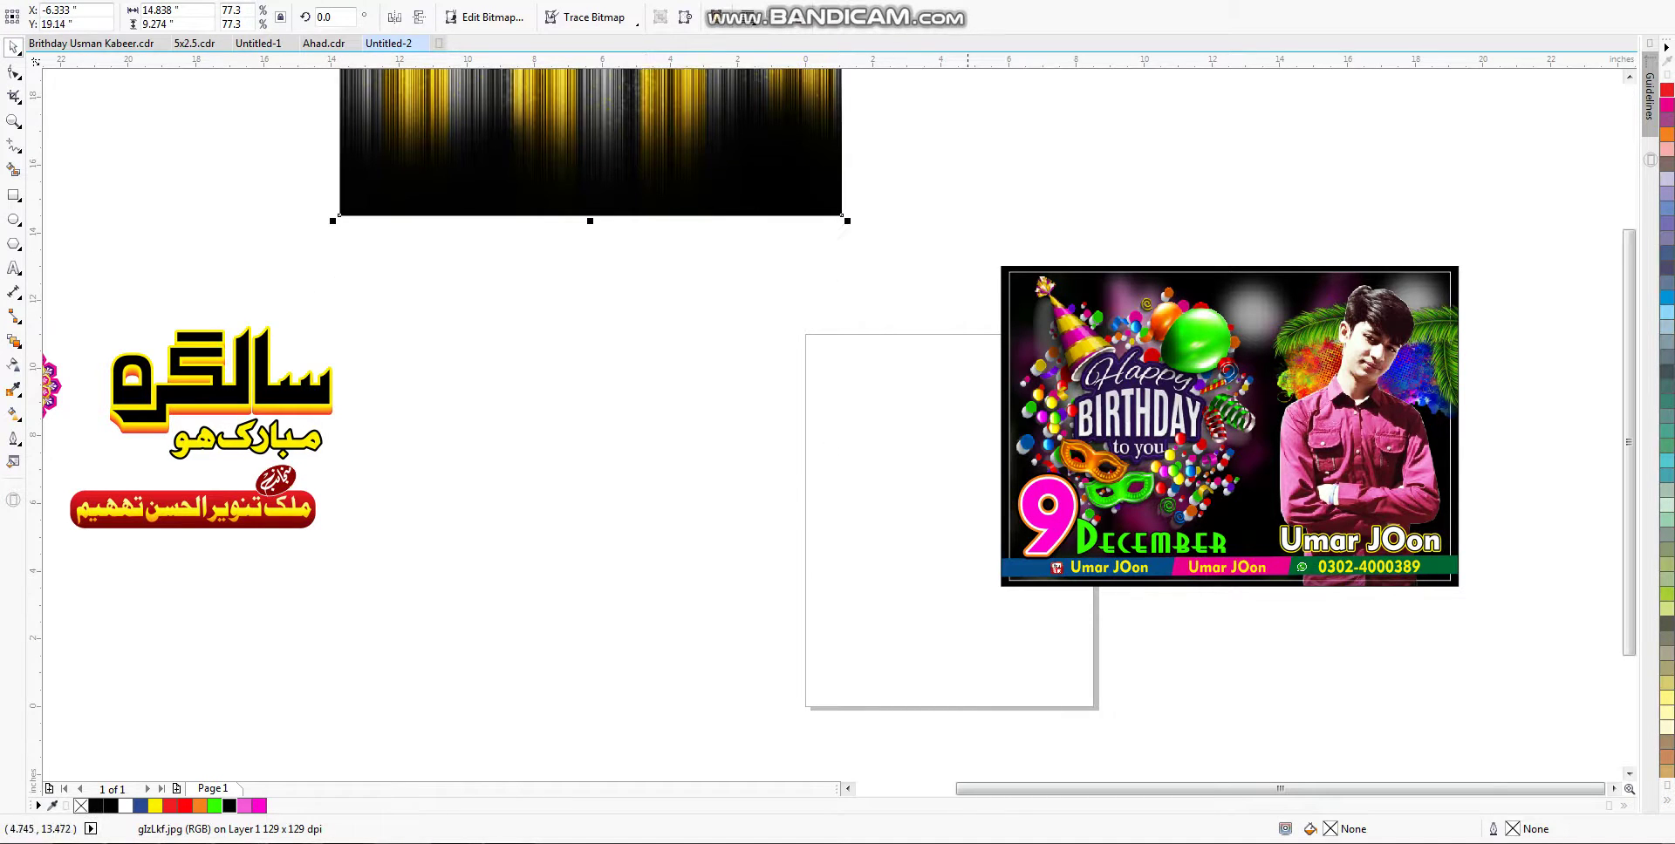
pyautogui.moveTo(1027, 264); pyautogui.dragTo(500, 265)
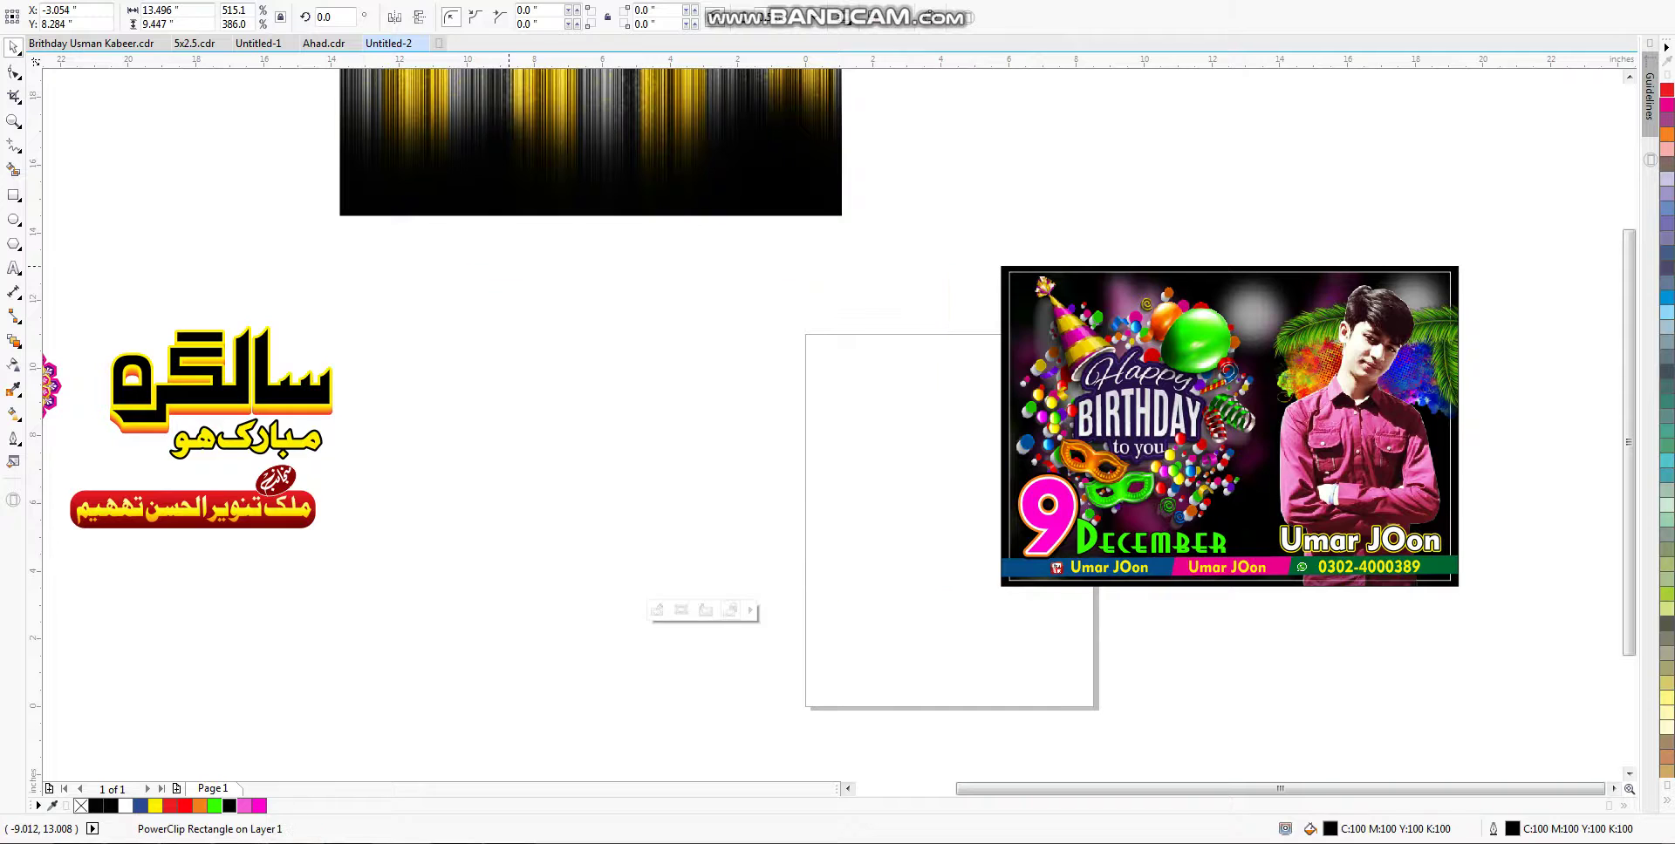
pyautogui.keyDown('ctrl'); pyautogui.click(801, 375); pyautogui.keyUp('ctrl')
pyautogui.press('Delete')
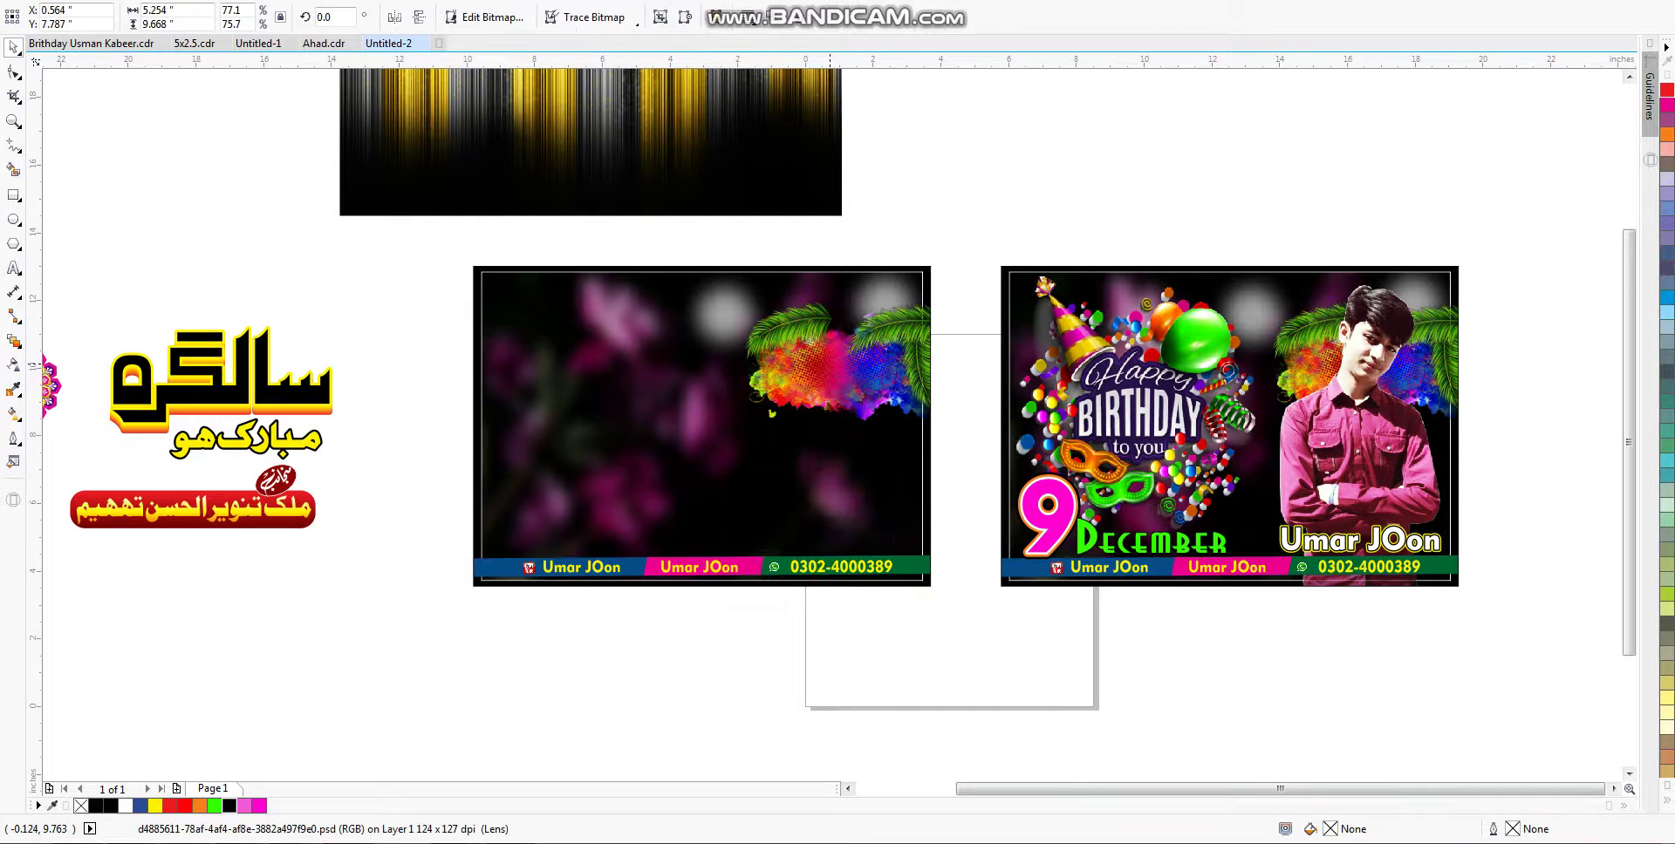
pyautogui.hotkey('ctrl', 'z')
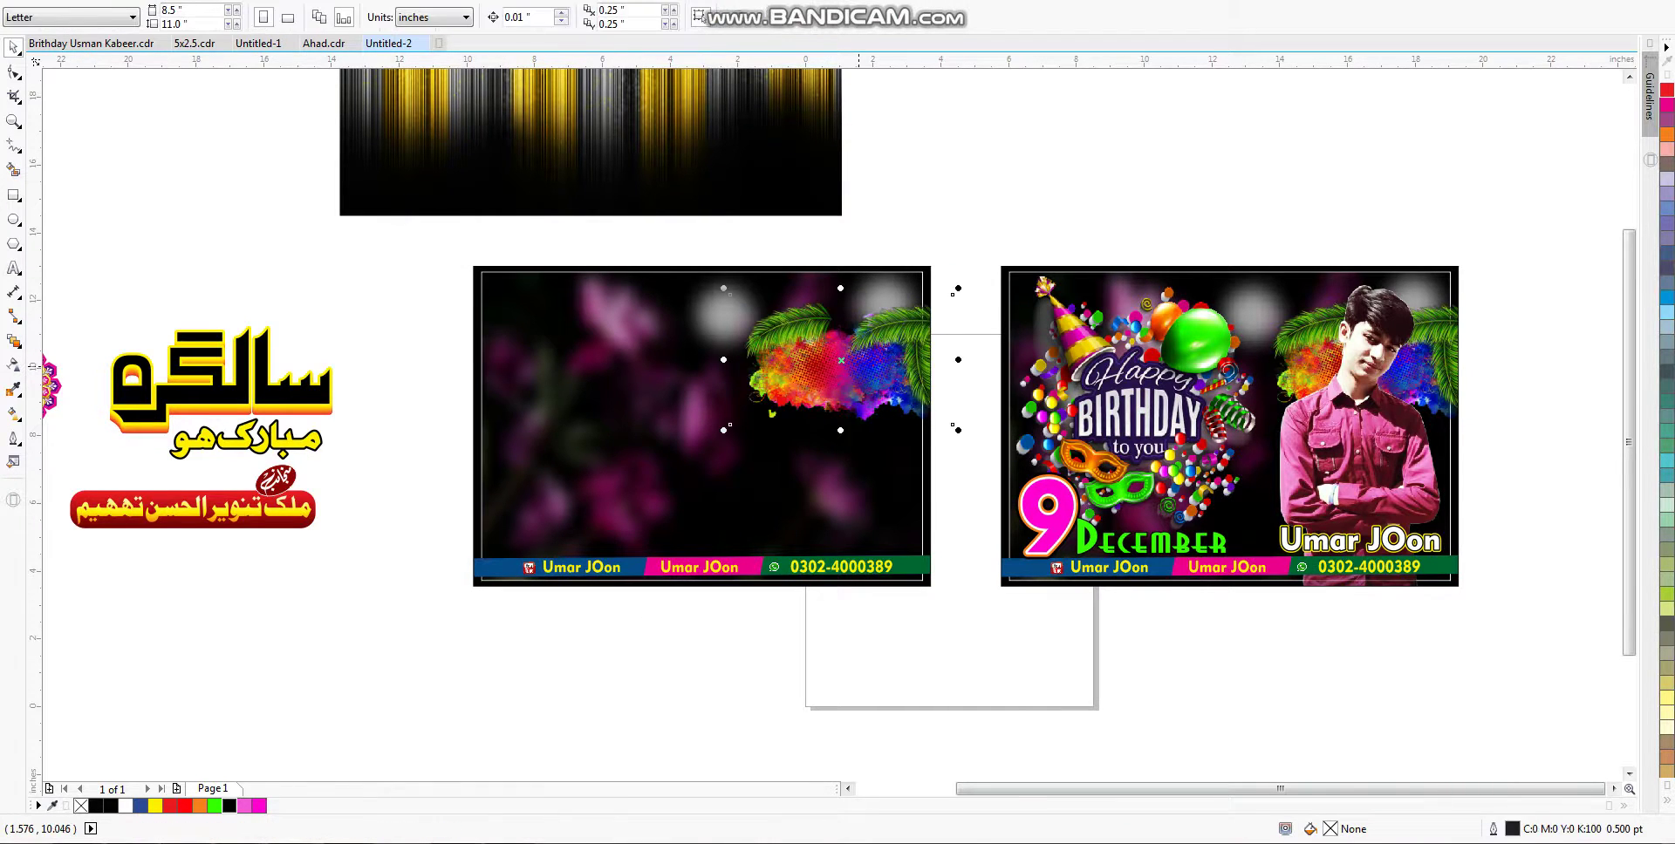
# Step: Undo back through the trial stripe placements to the left card's blurred background
pyautogui.scroll(1, 838, 419)
pyautogui.hotkey('ctrl', 'z')
pyautogui.hotkey('ctrl', 'z')
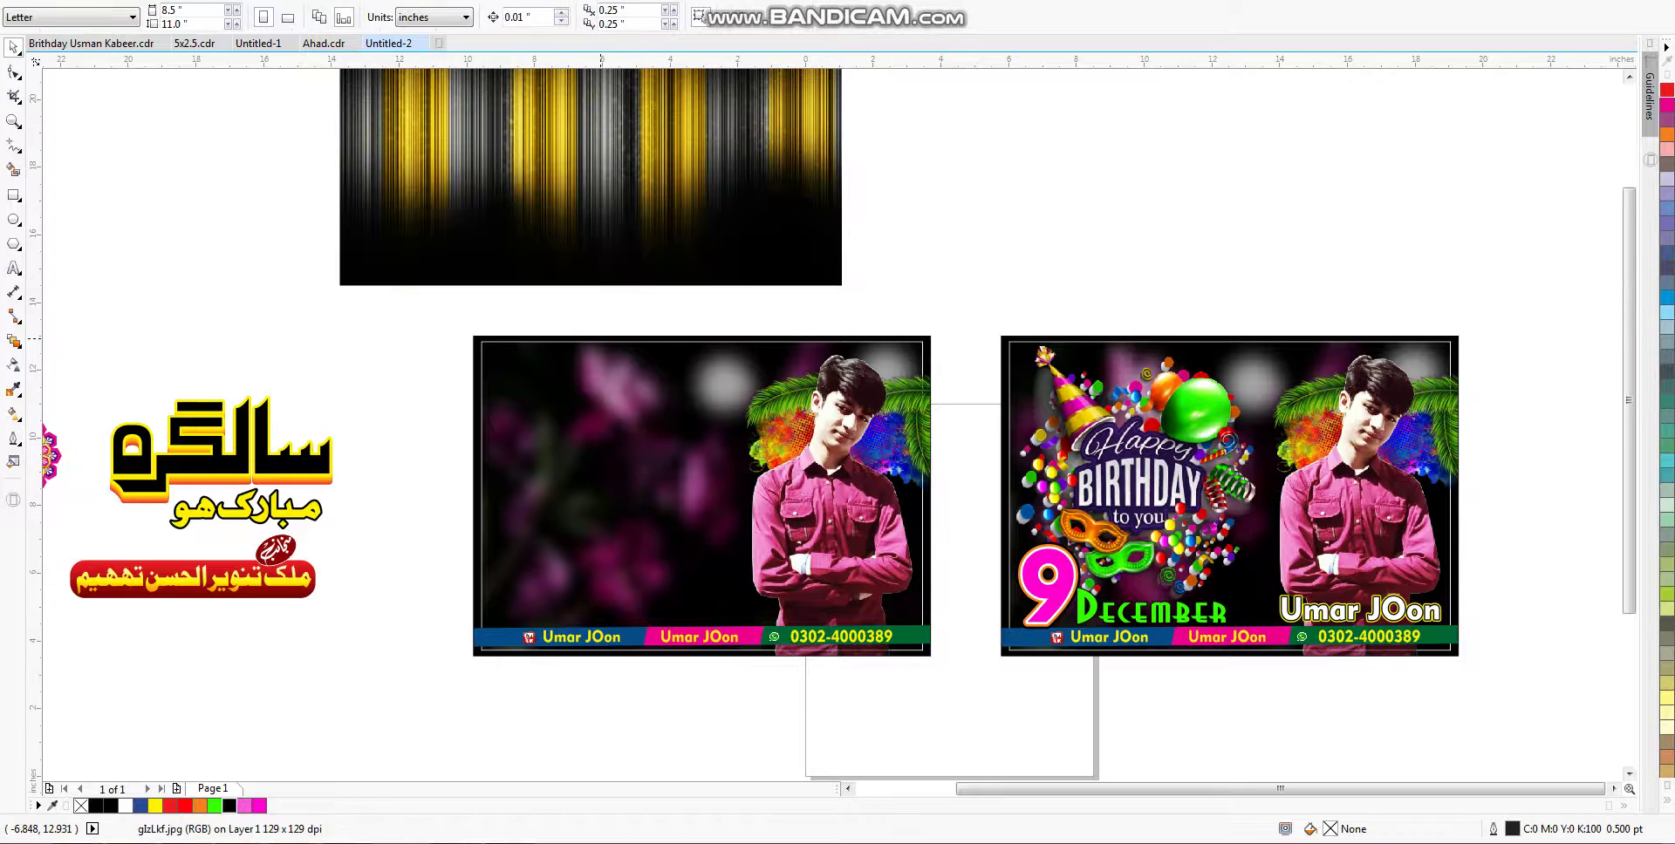
pyautogui.hotkey('ctrl', 'z')
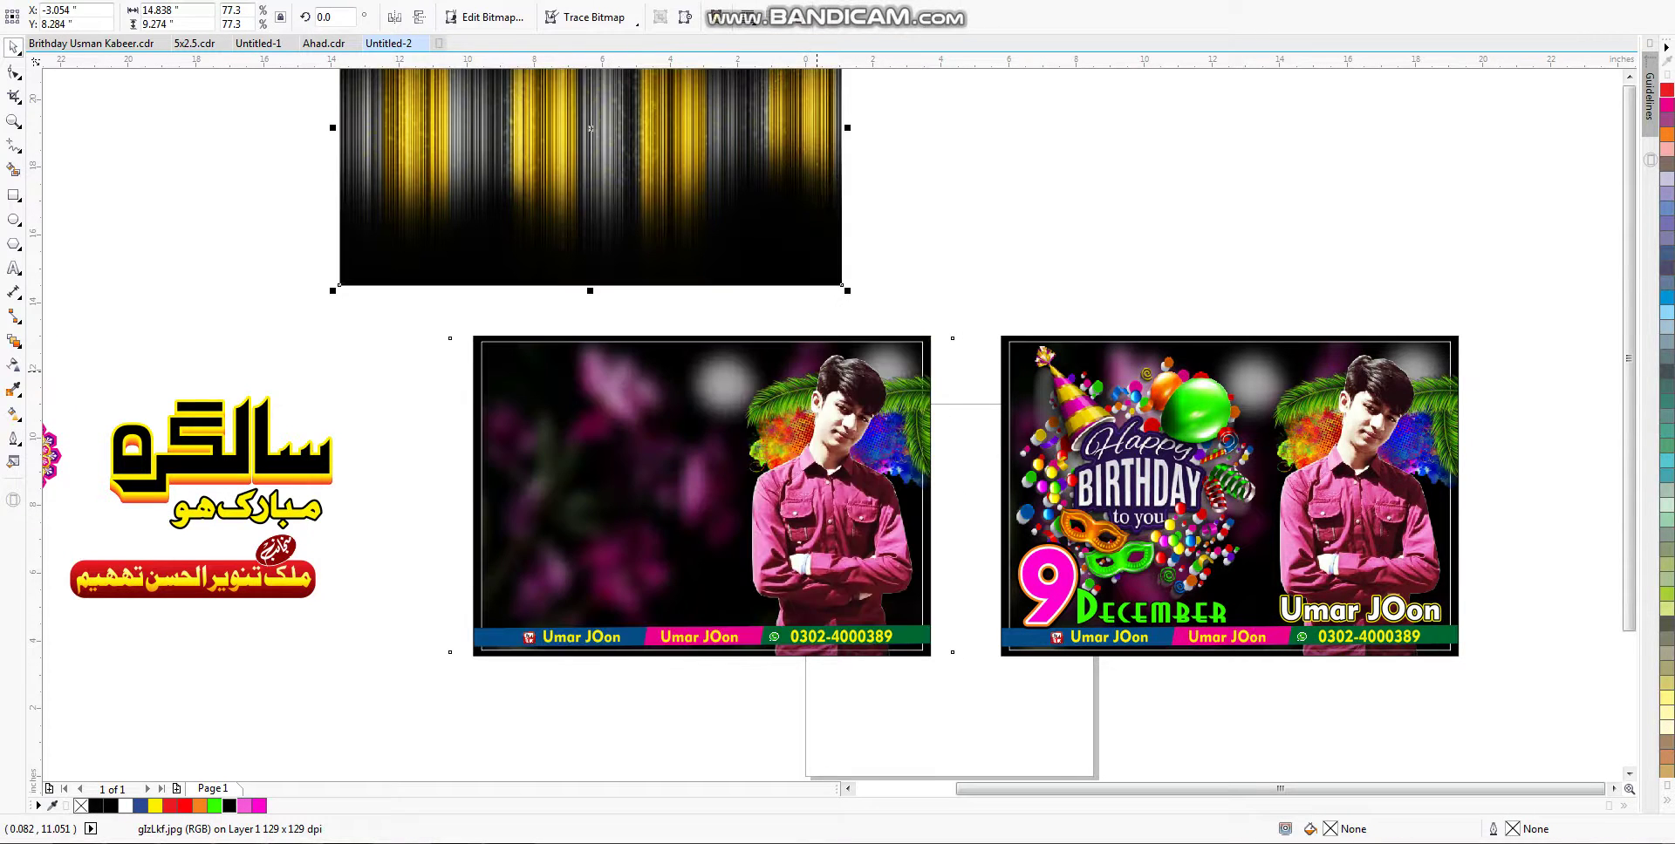
pyautogui.hotkey('ctrl', 'z')
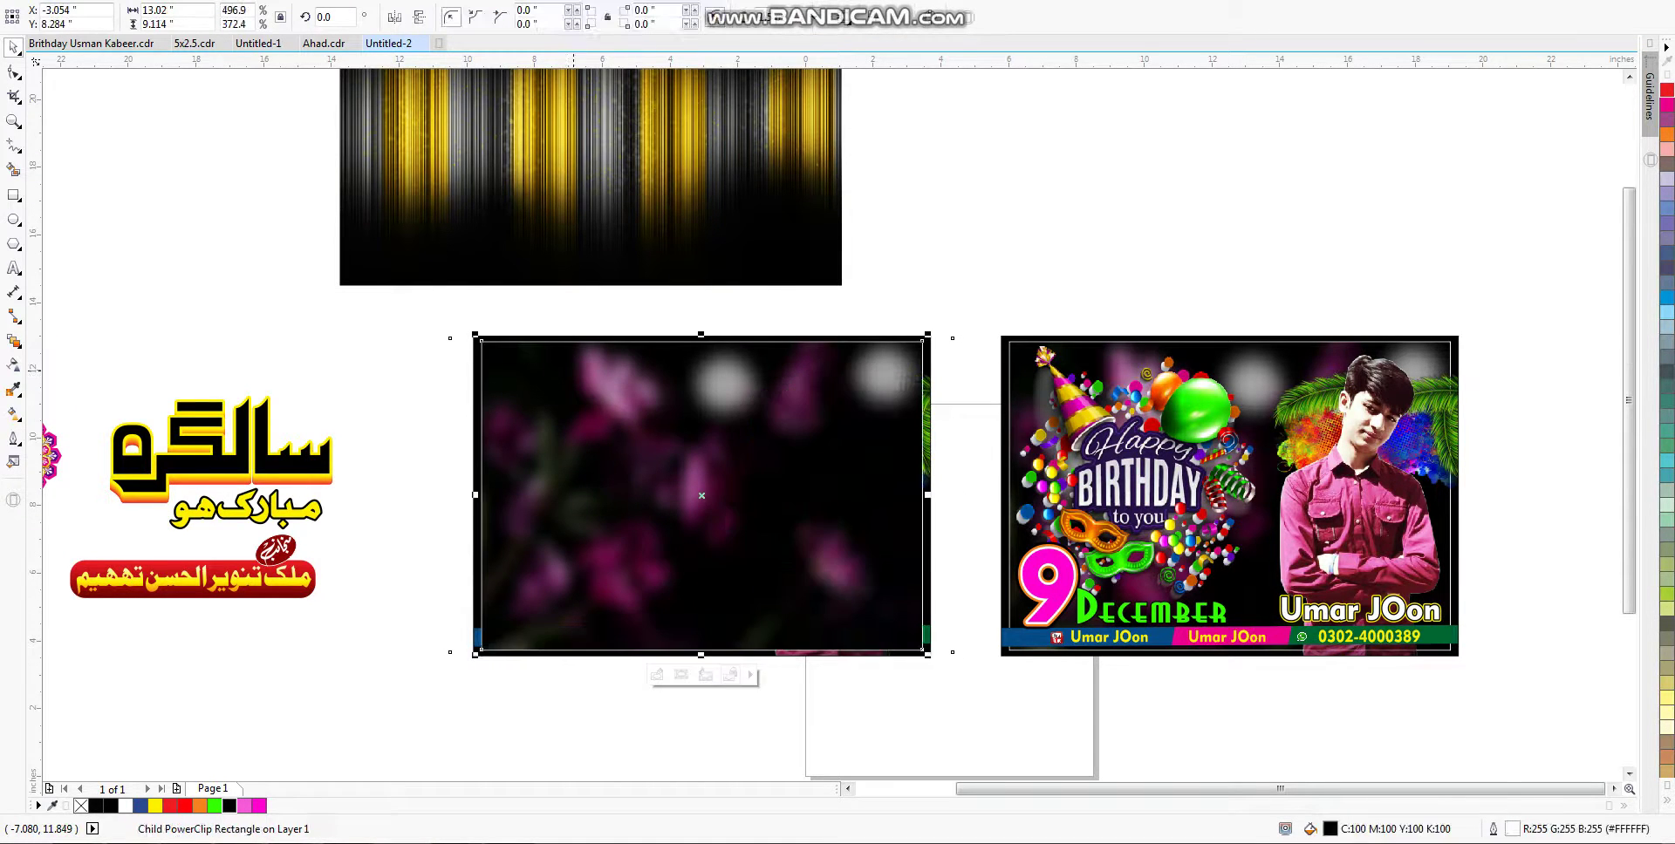
pyautogui.hotkey('ctrl', 'z')
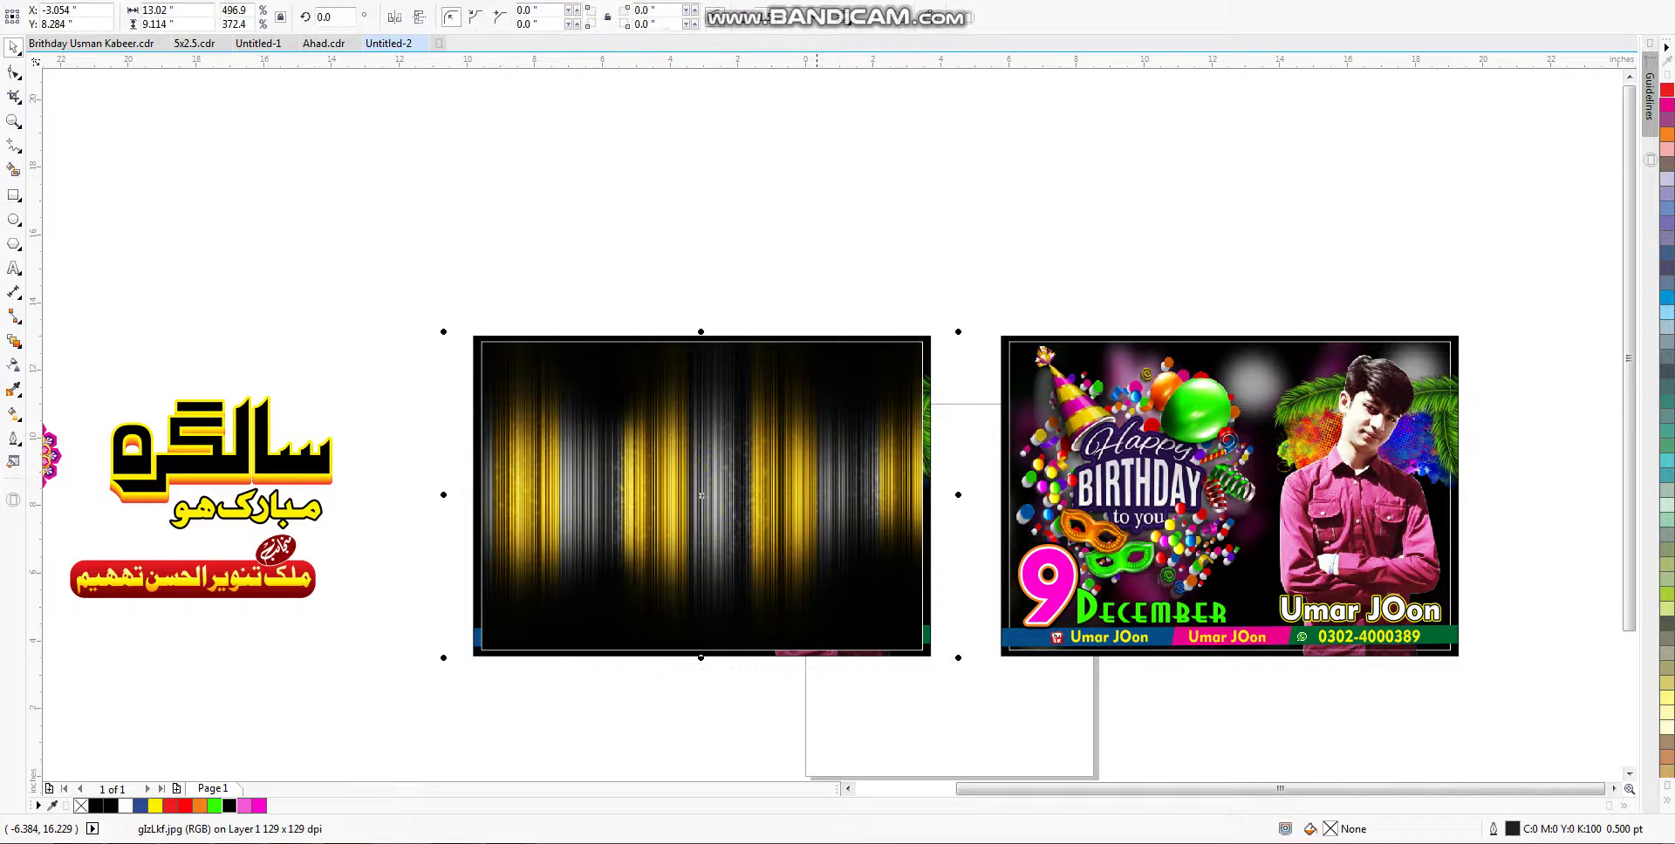
pyautogui.hotkey('ctrl', 'z')
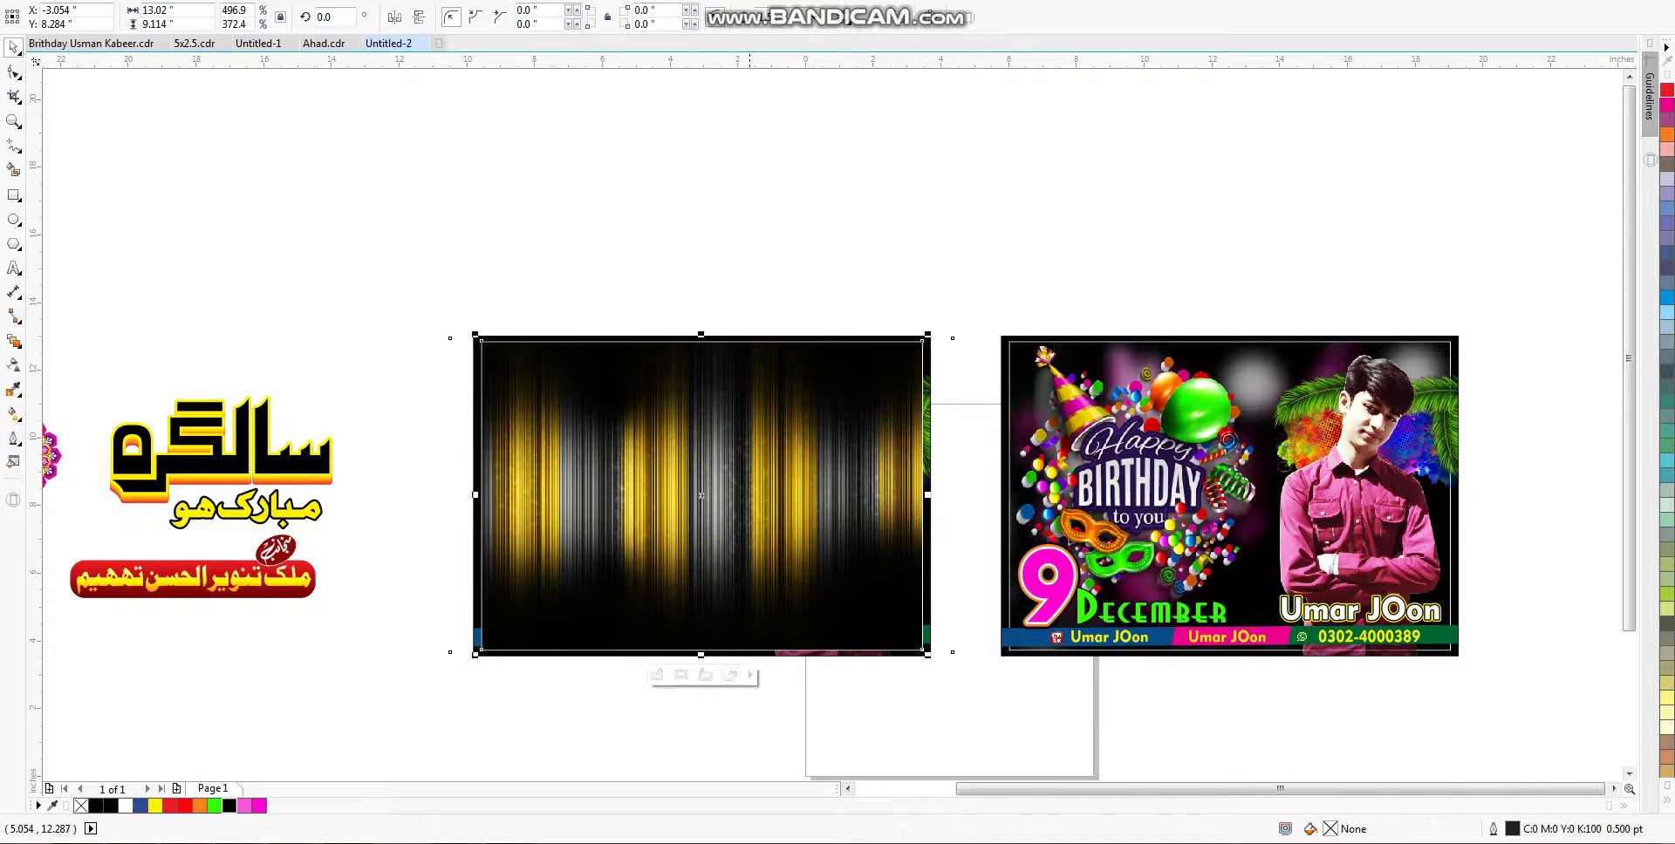
pyautogui.hotkey('ctrl', 'z')
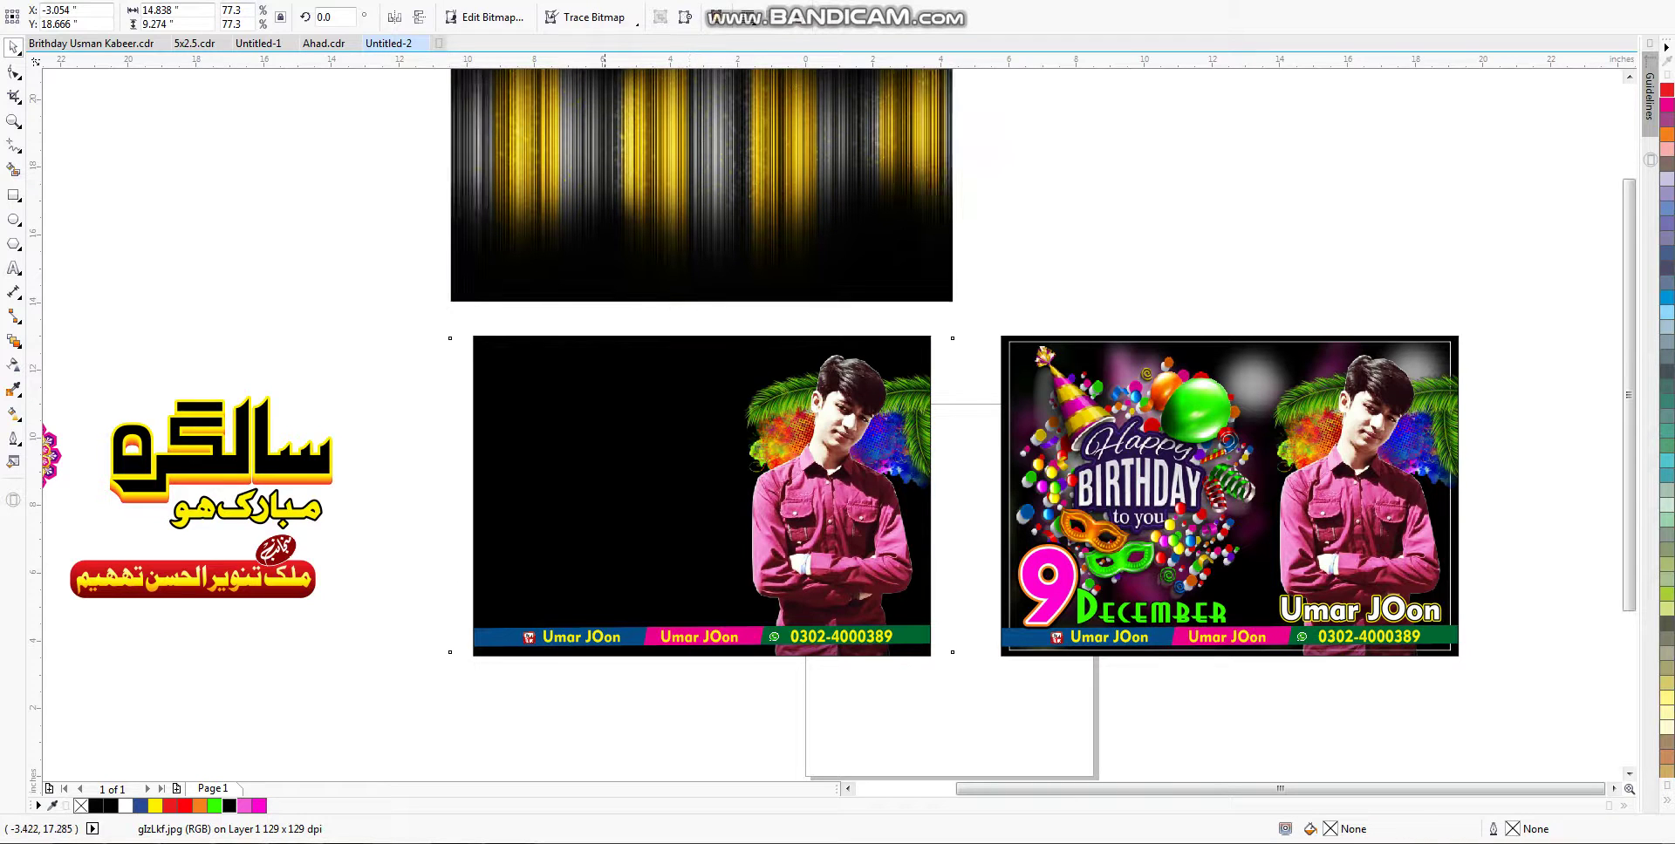
# Step: Redo the stripe placement over the left card and push it toward the back
pyautogui.hotkey('ctrl', 'shift', 'z')
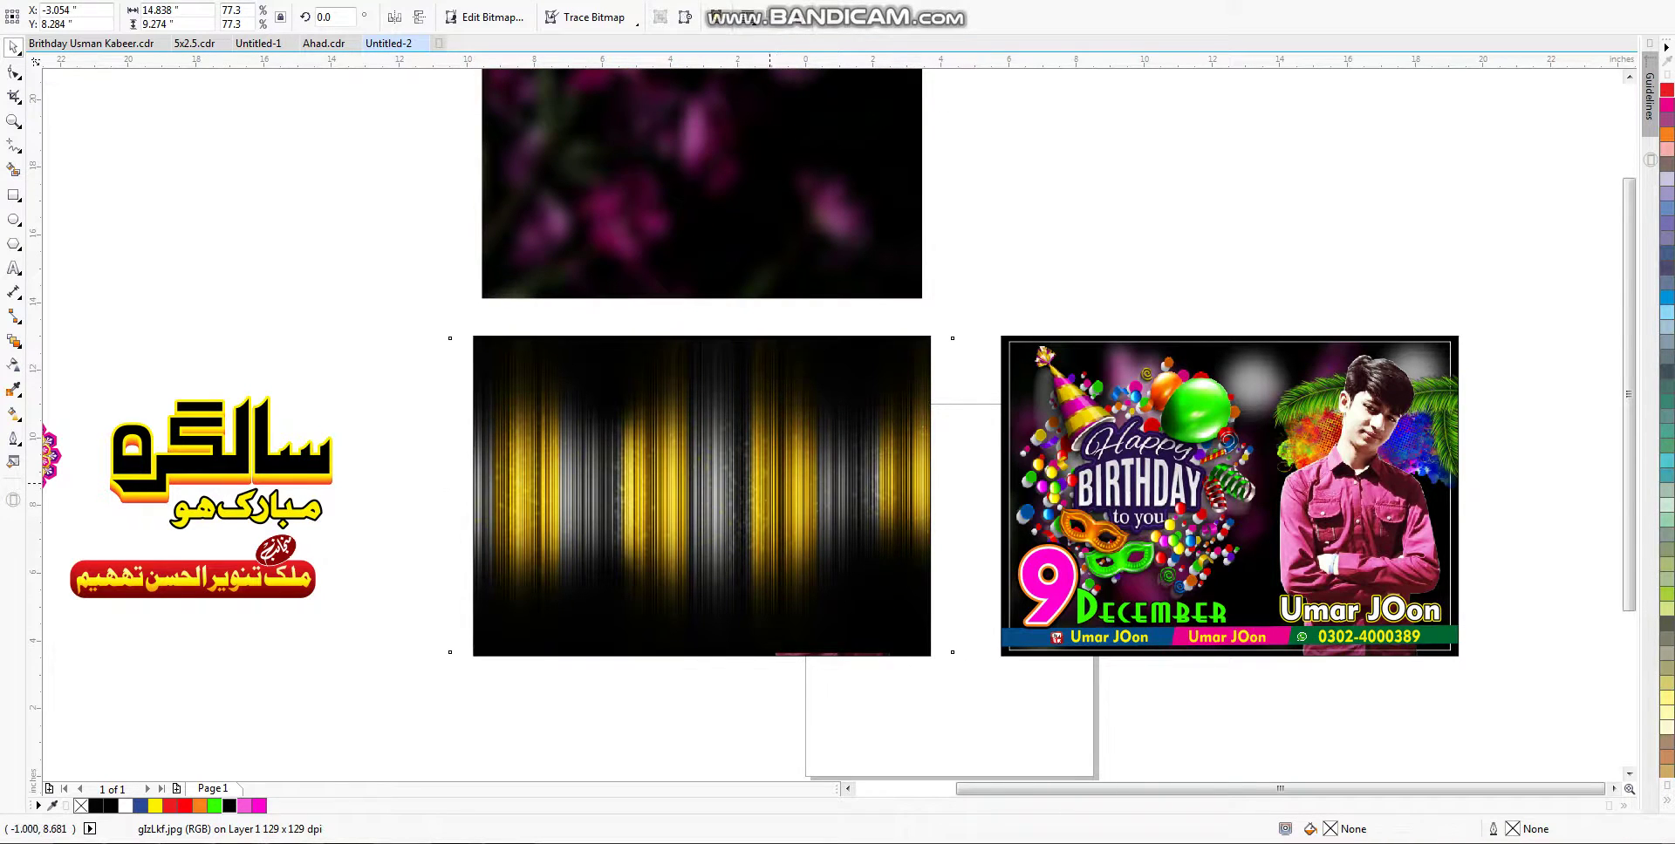
pyautogui.hotkey('ctrl', 'pagedown')
pyautogui.press('Escape')
pyautogui.scroll(2, 732, 662)
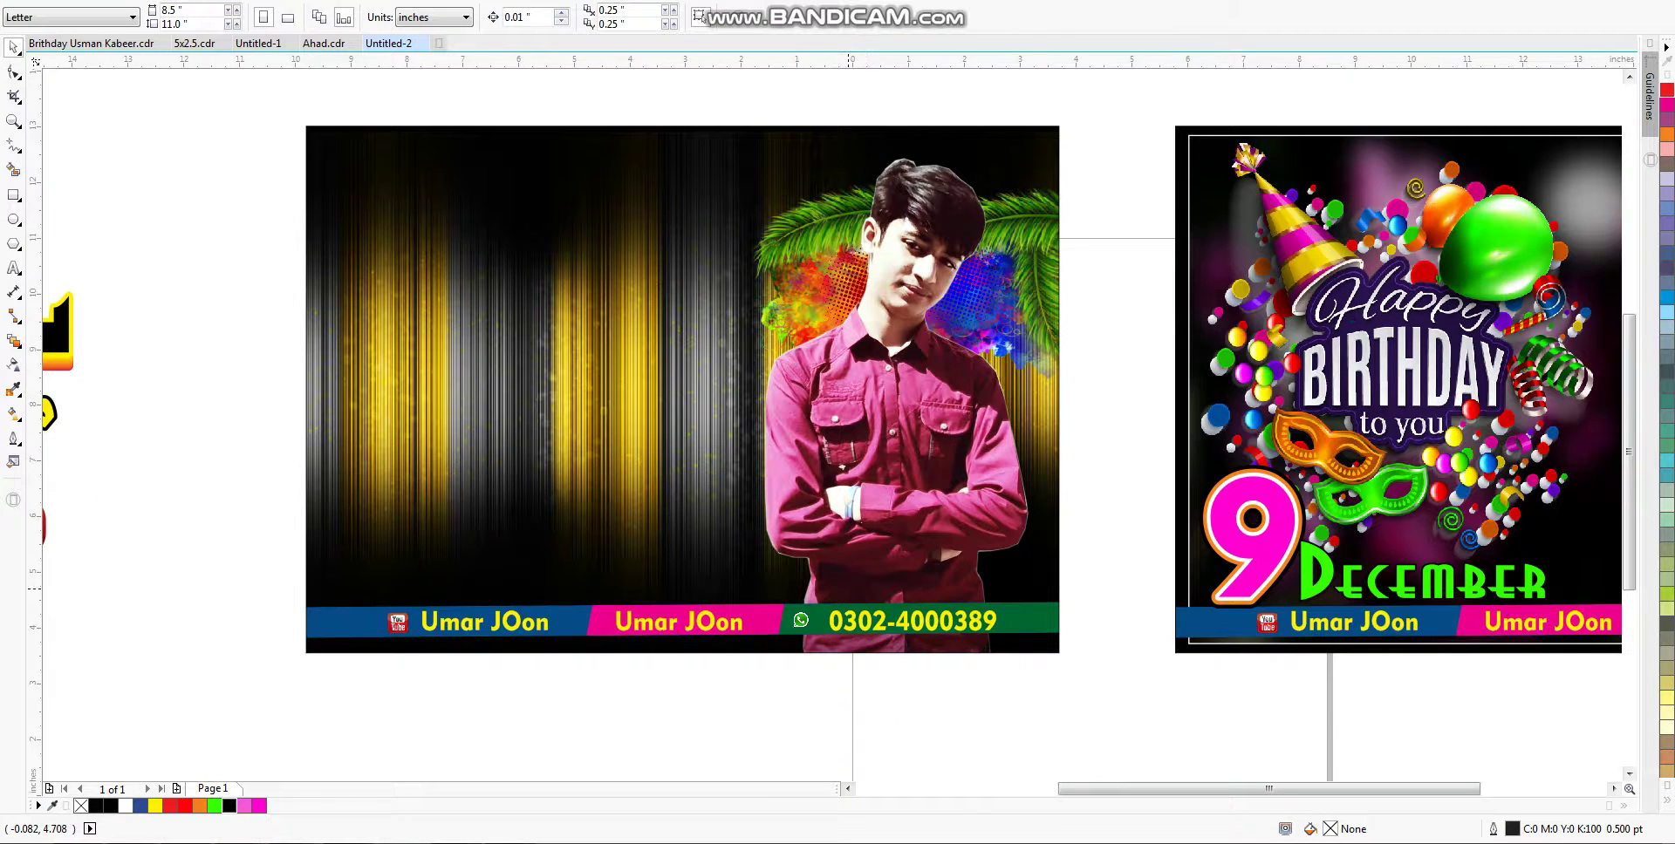
pyautogui.hotkey('ctrl', 'z')
pyautogui.hotkey('ctrl', 'End')
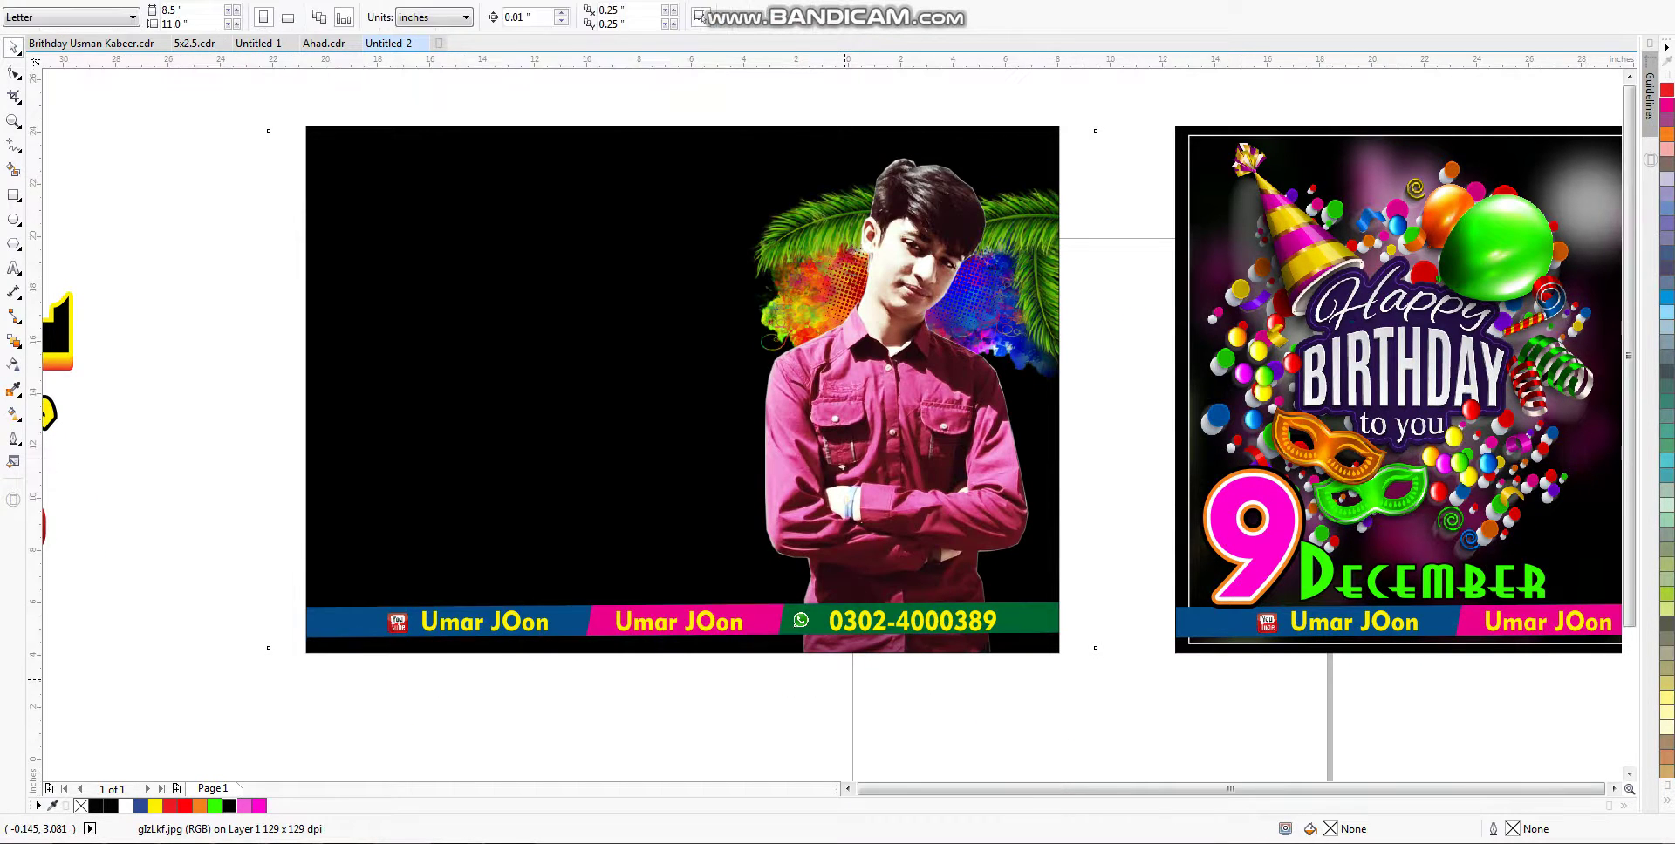
pyautogui.scroll(-3, 838, 418)
# Step: Select the stripe image and send it behind the boy's photo and name bar
pyautogui.click(775, 270)
pyautogui.scroll(2, 921, 599)
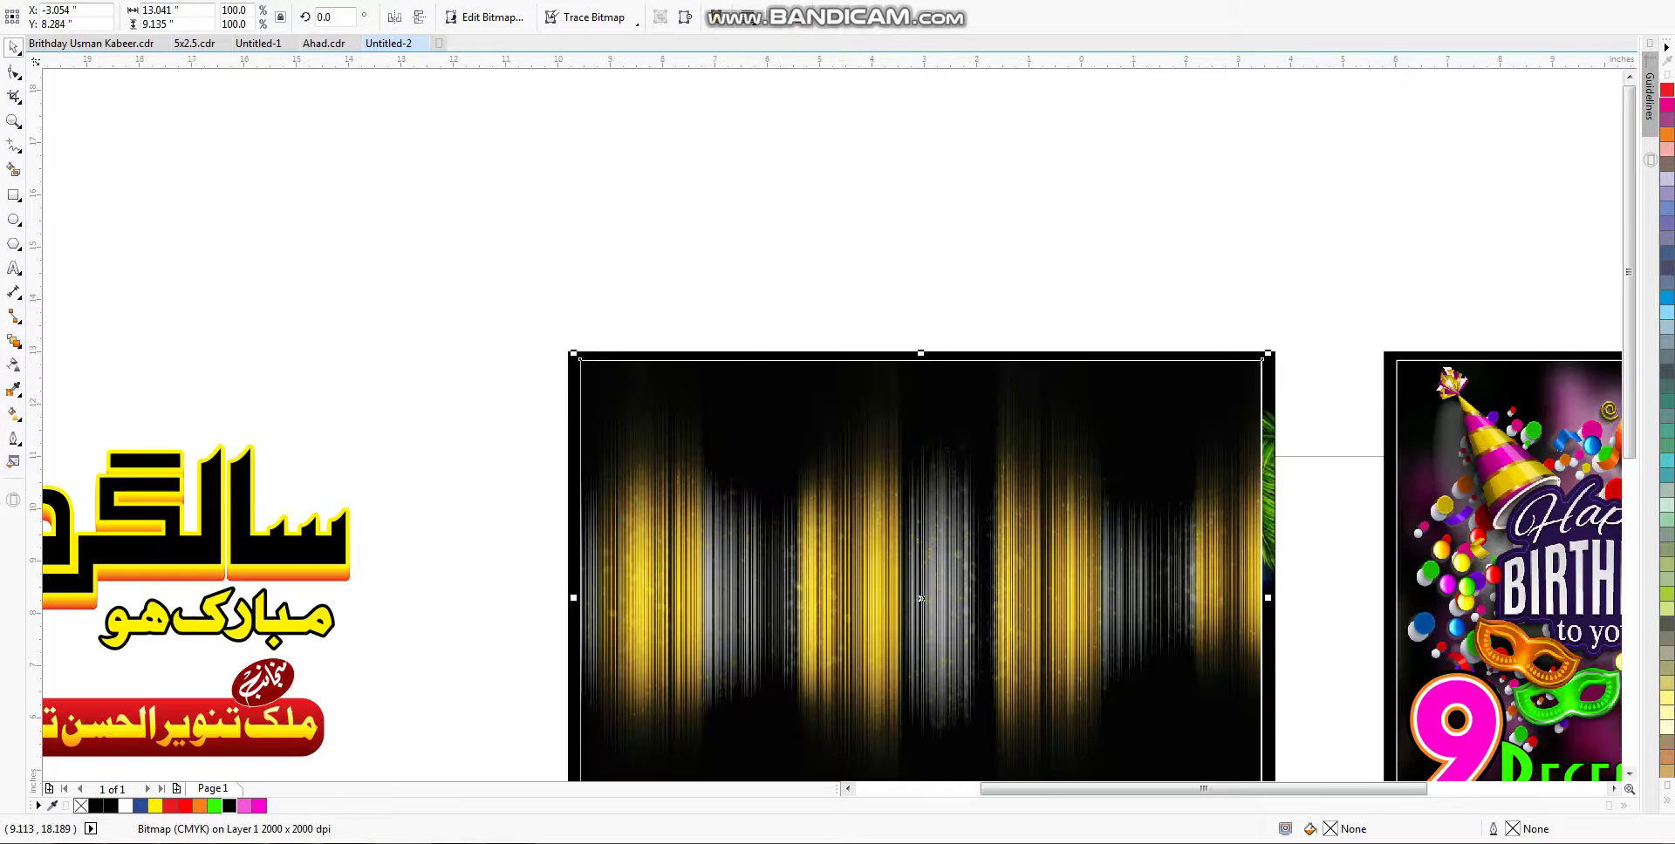
pyautogui.press('F5')
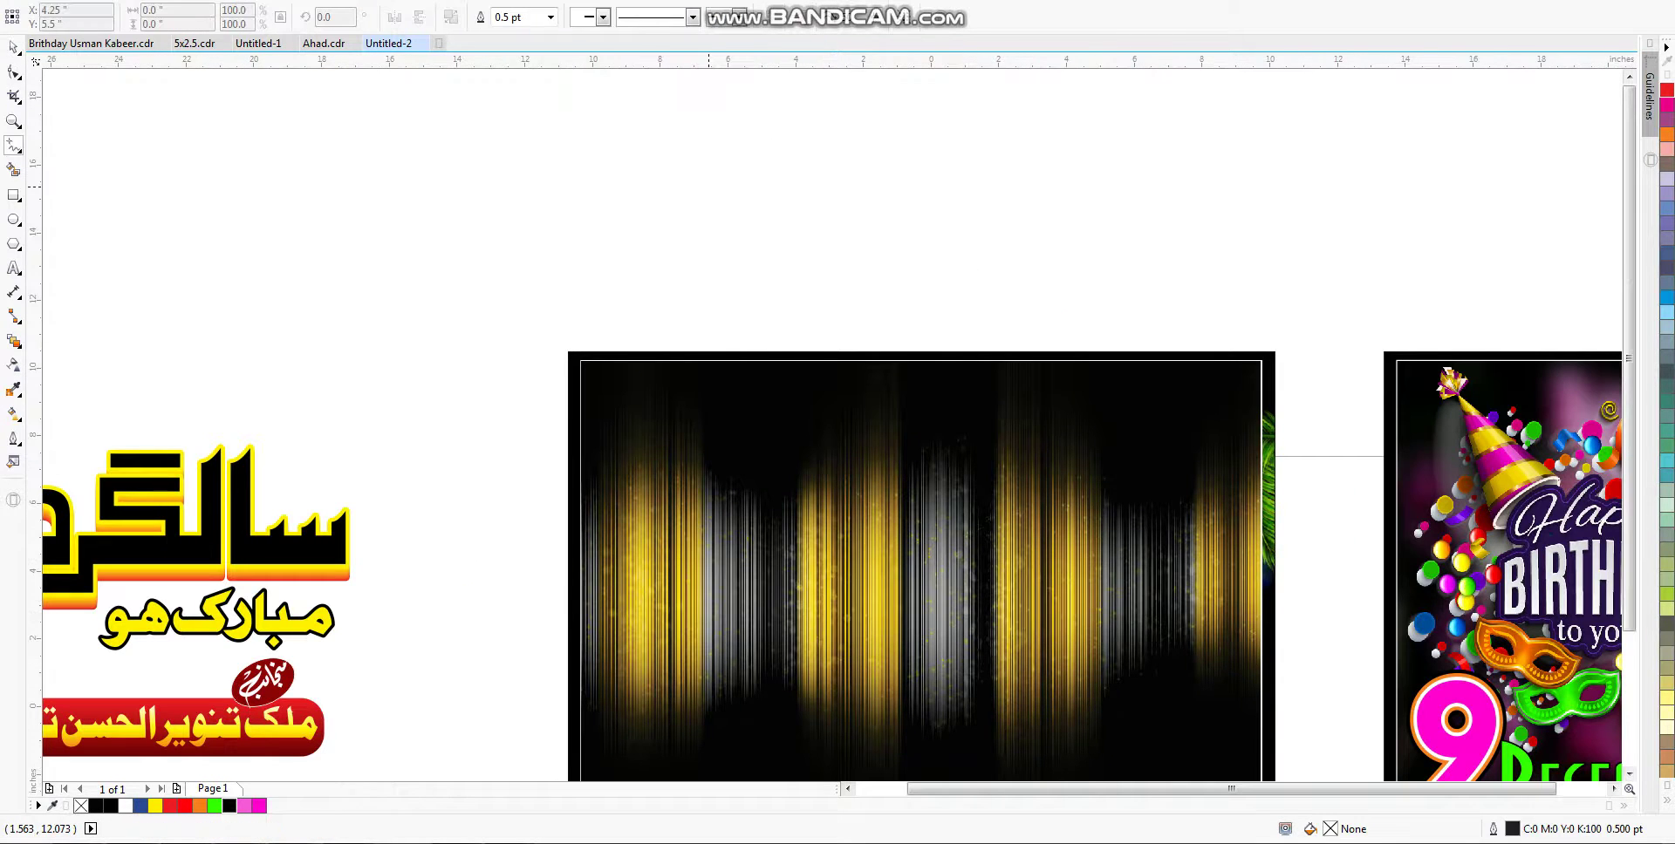
pyautogui.scroll(-1, 657, 110)
pyautogui.press('space')
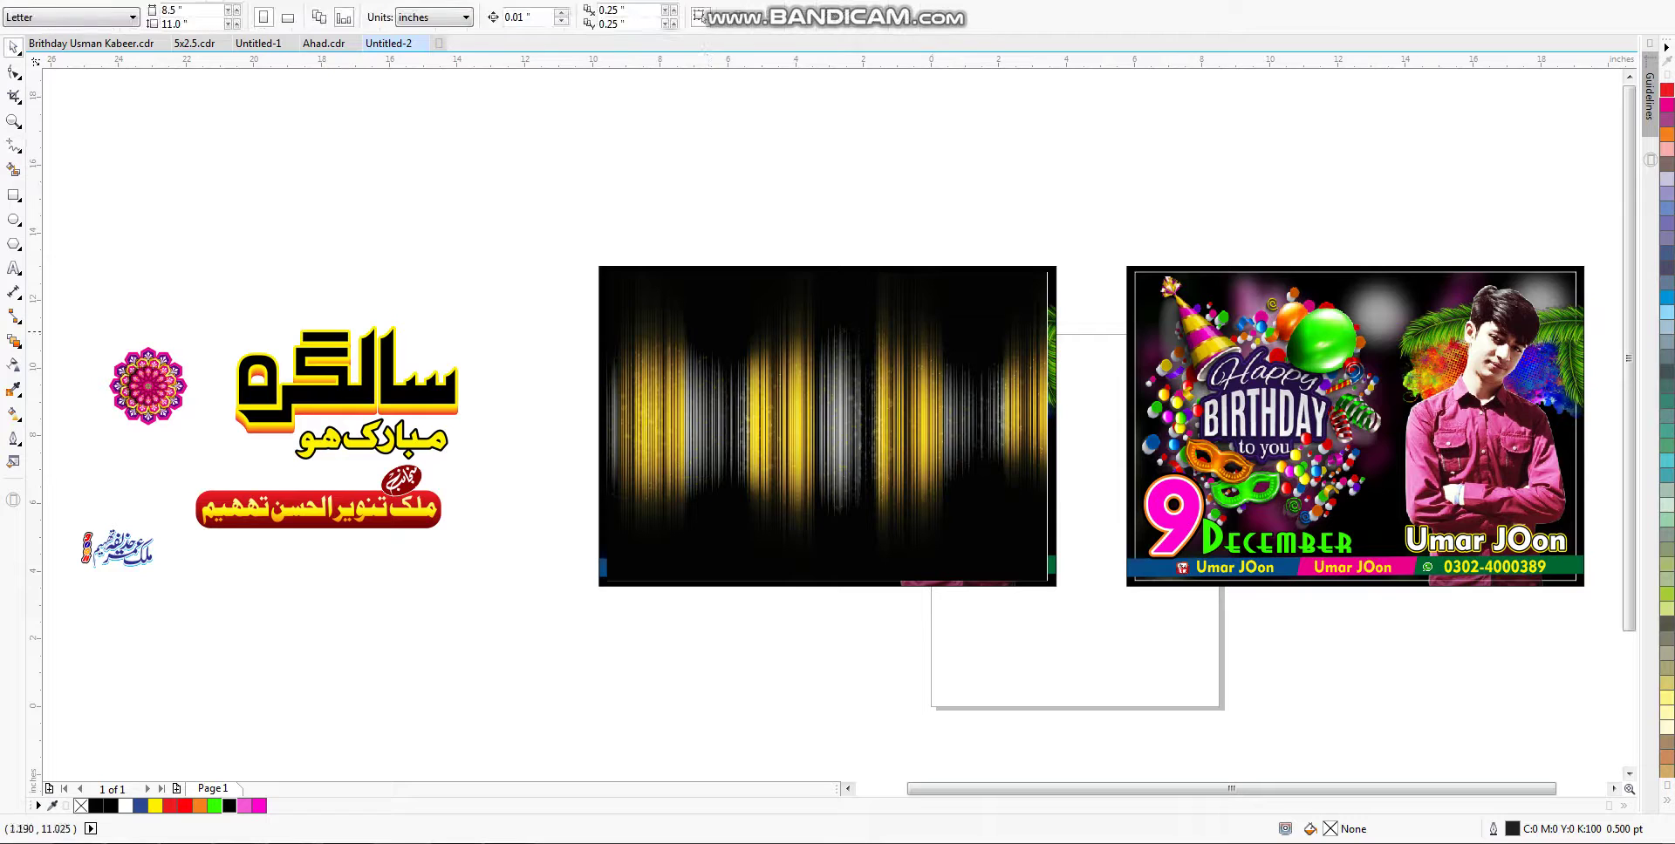
pyautogui.click(930, 326)
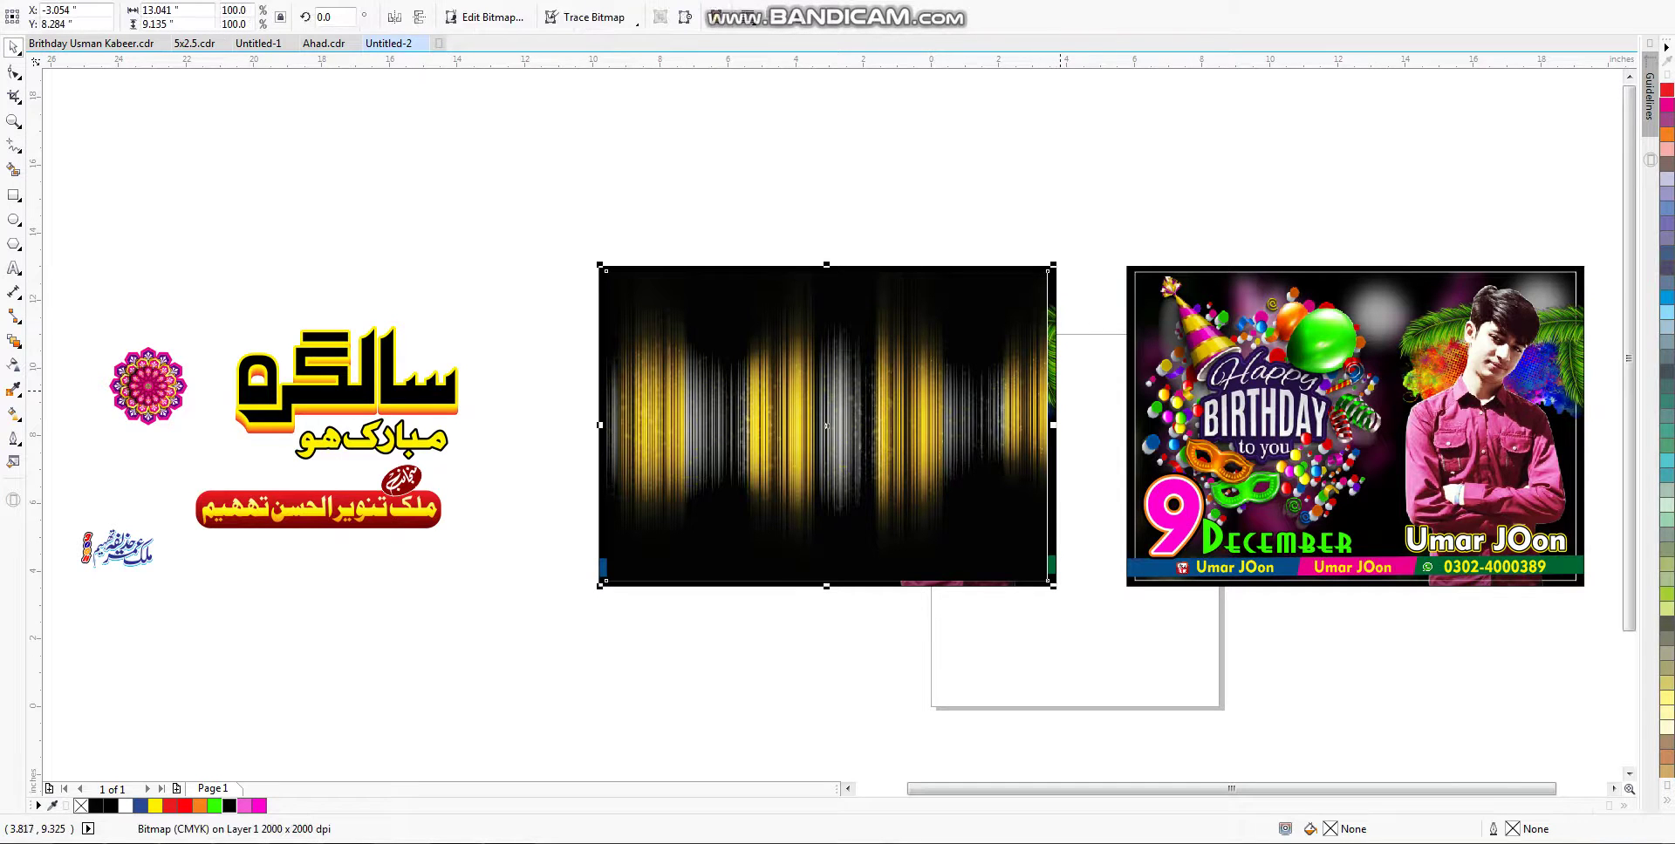
pyautogui.click(1051, 370)
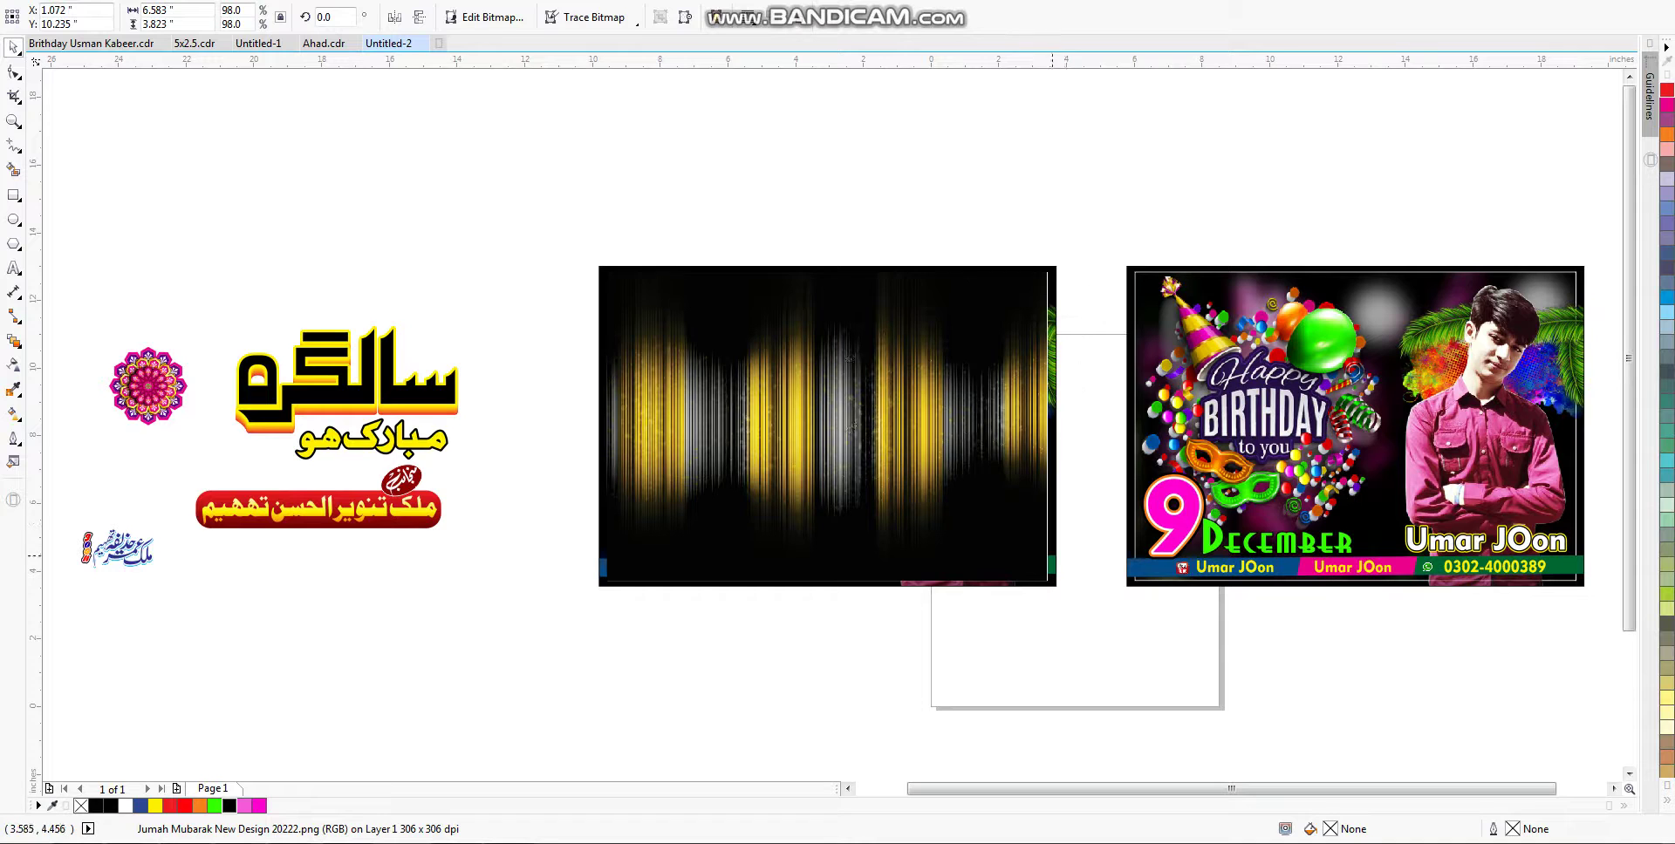
pyautogui.click(1012, 365)
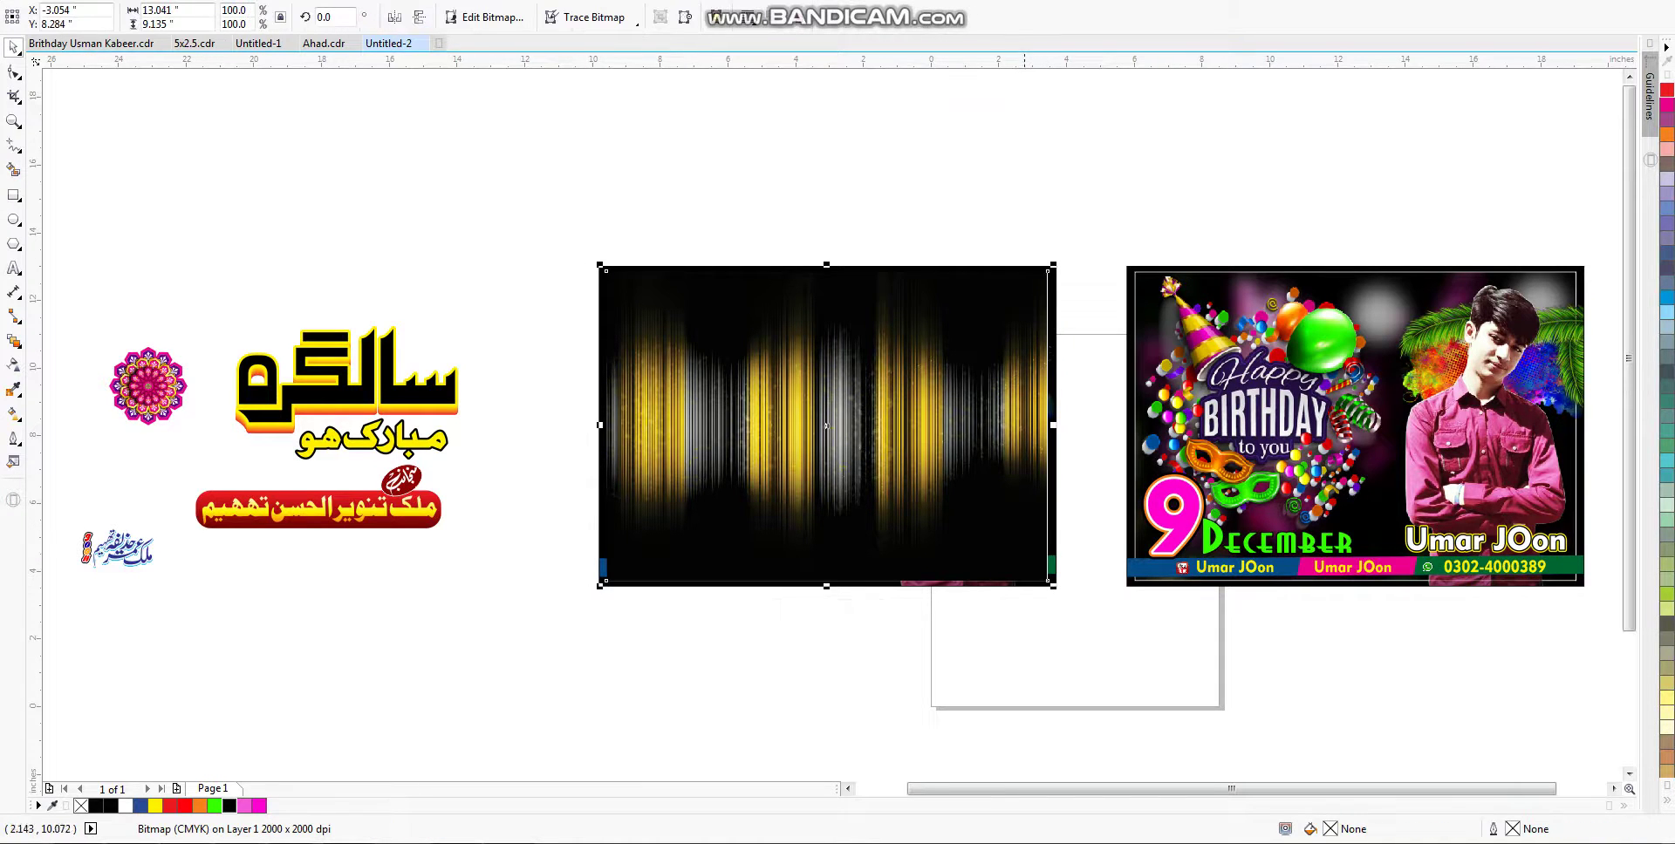
pyautogui.click(1012, 365)
pyautogui.click(1021, 329)
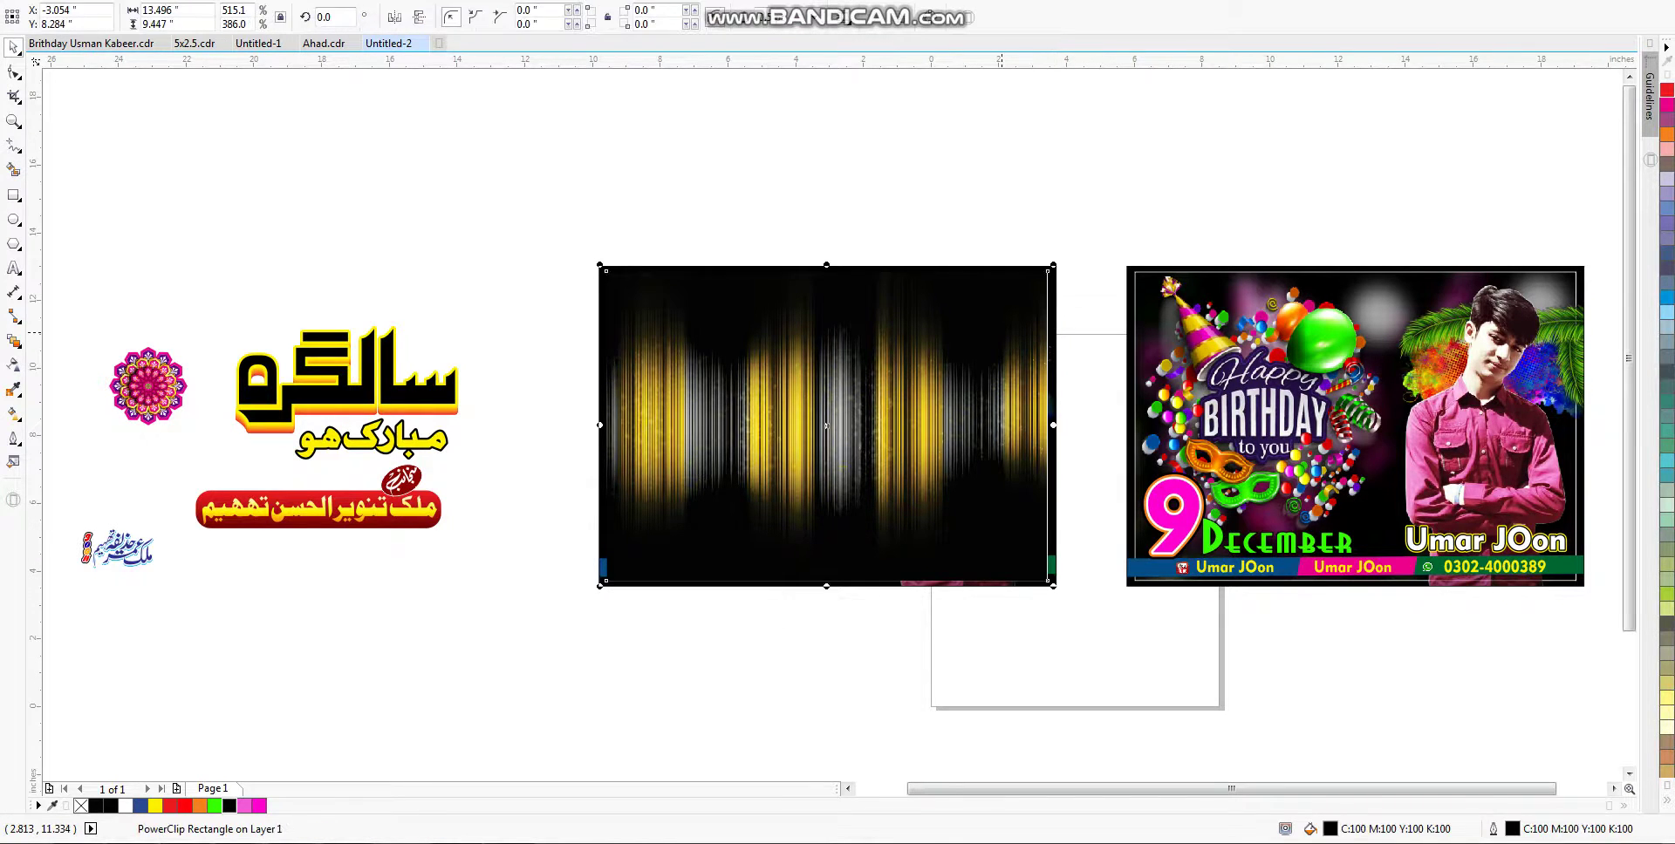
pyautogui.hotkey('ctrl', 'pagedown')
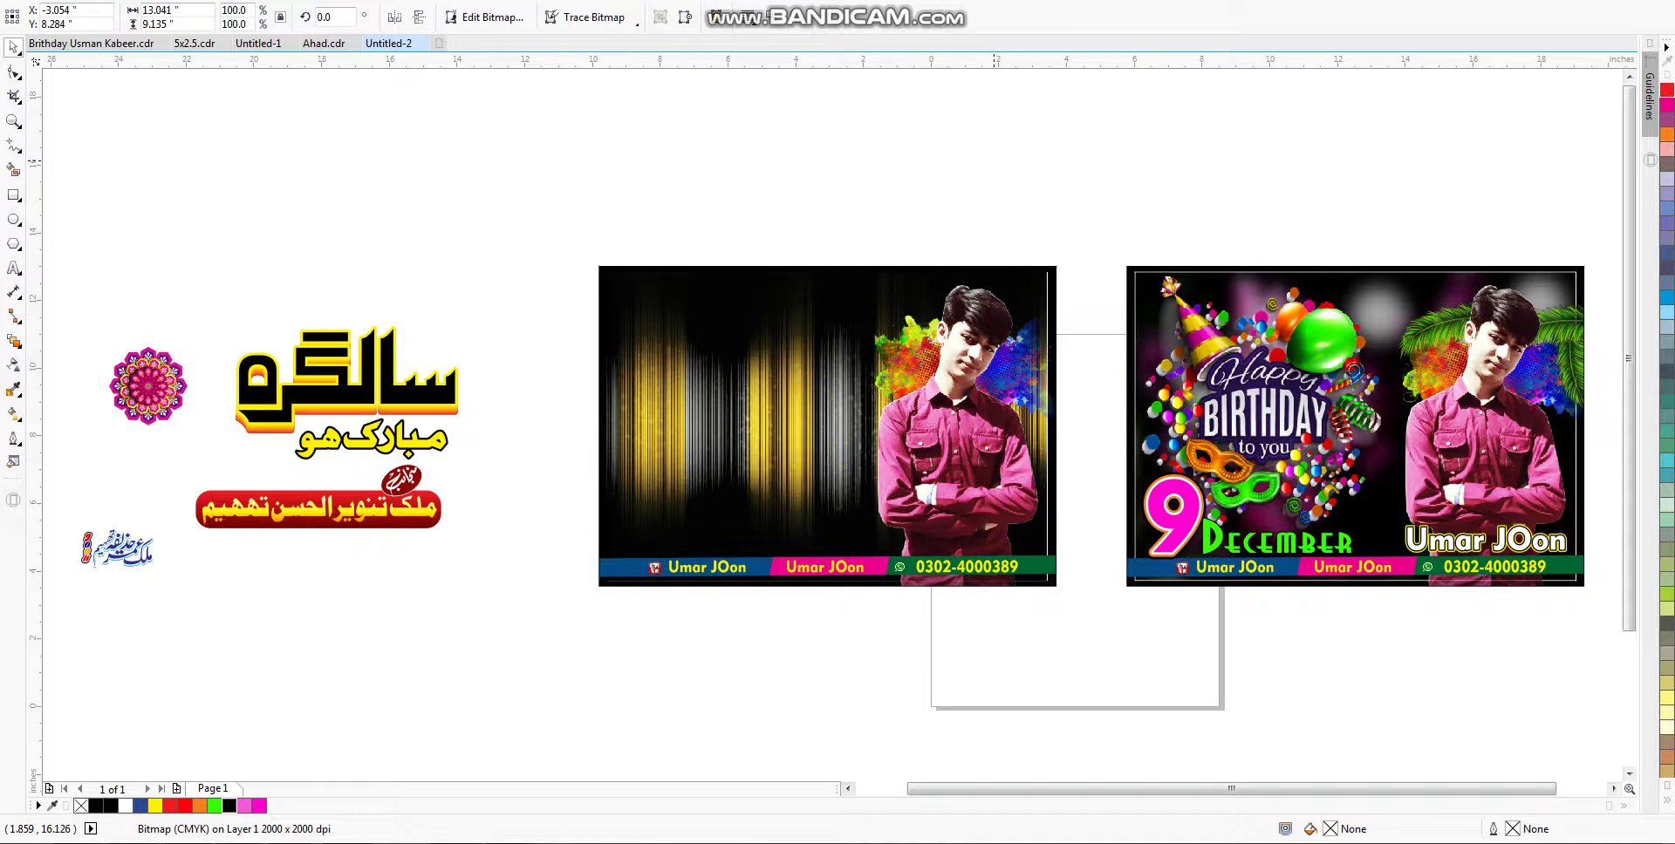
pyautogui.press('Escape')
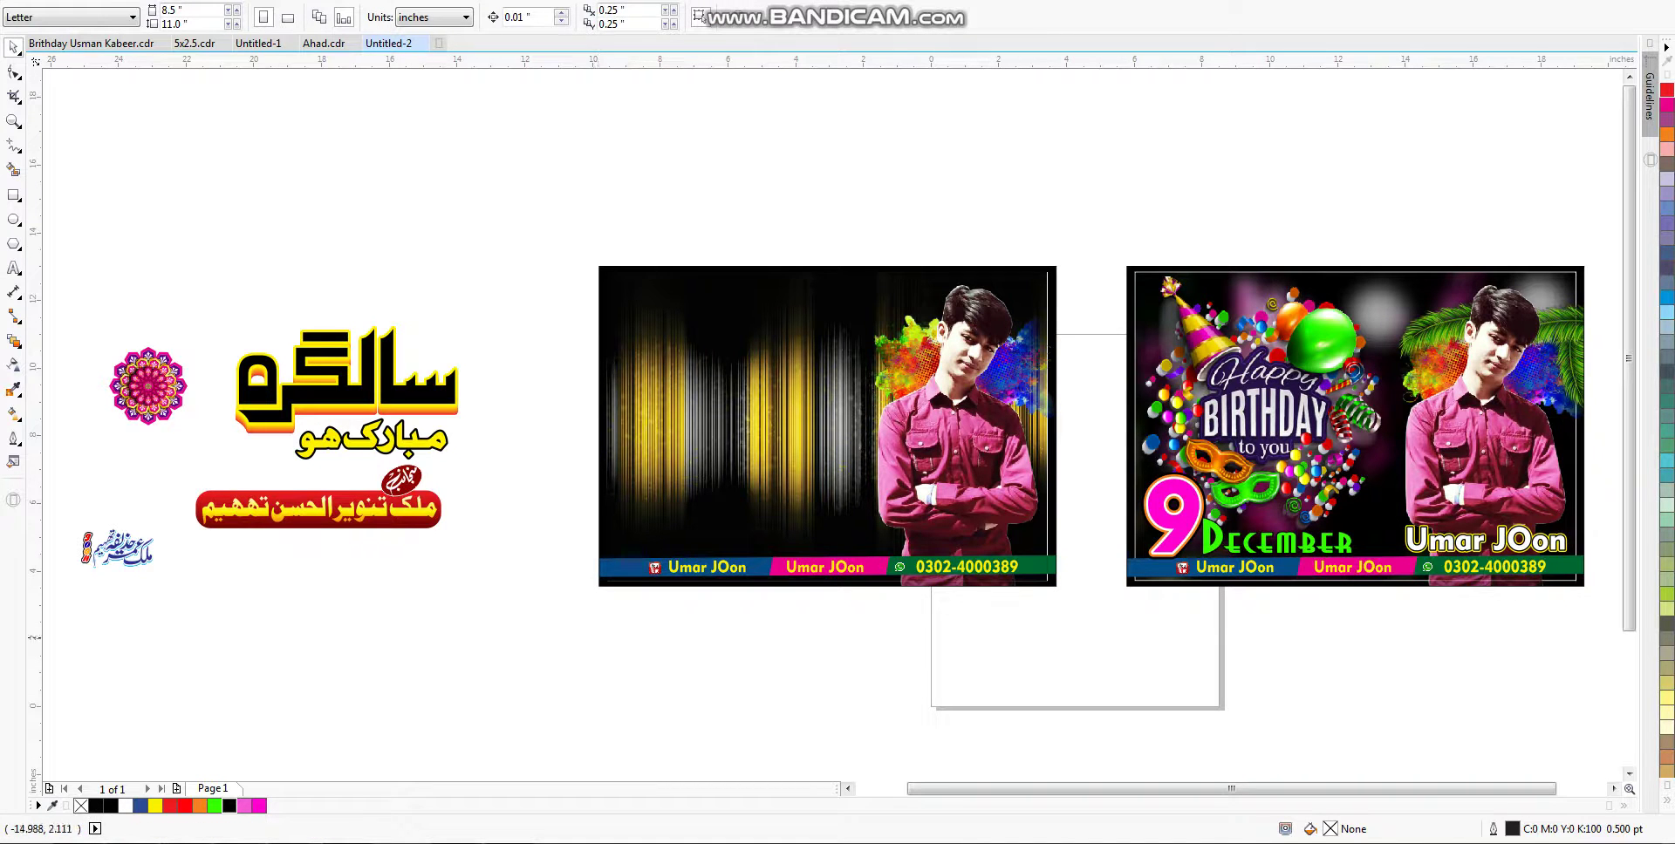
pyautogui.hotkey('ctrl', 'i')
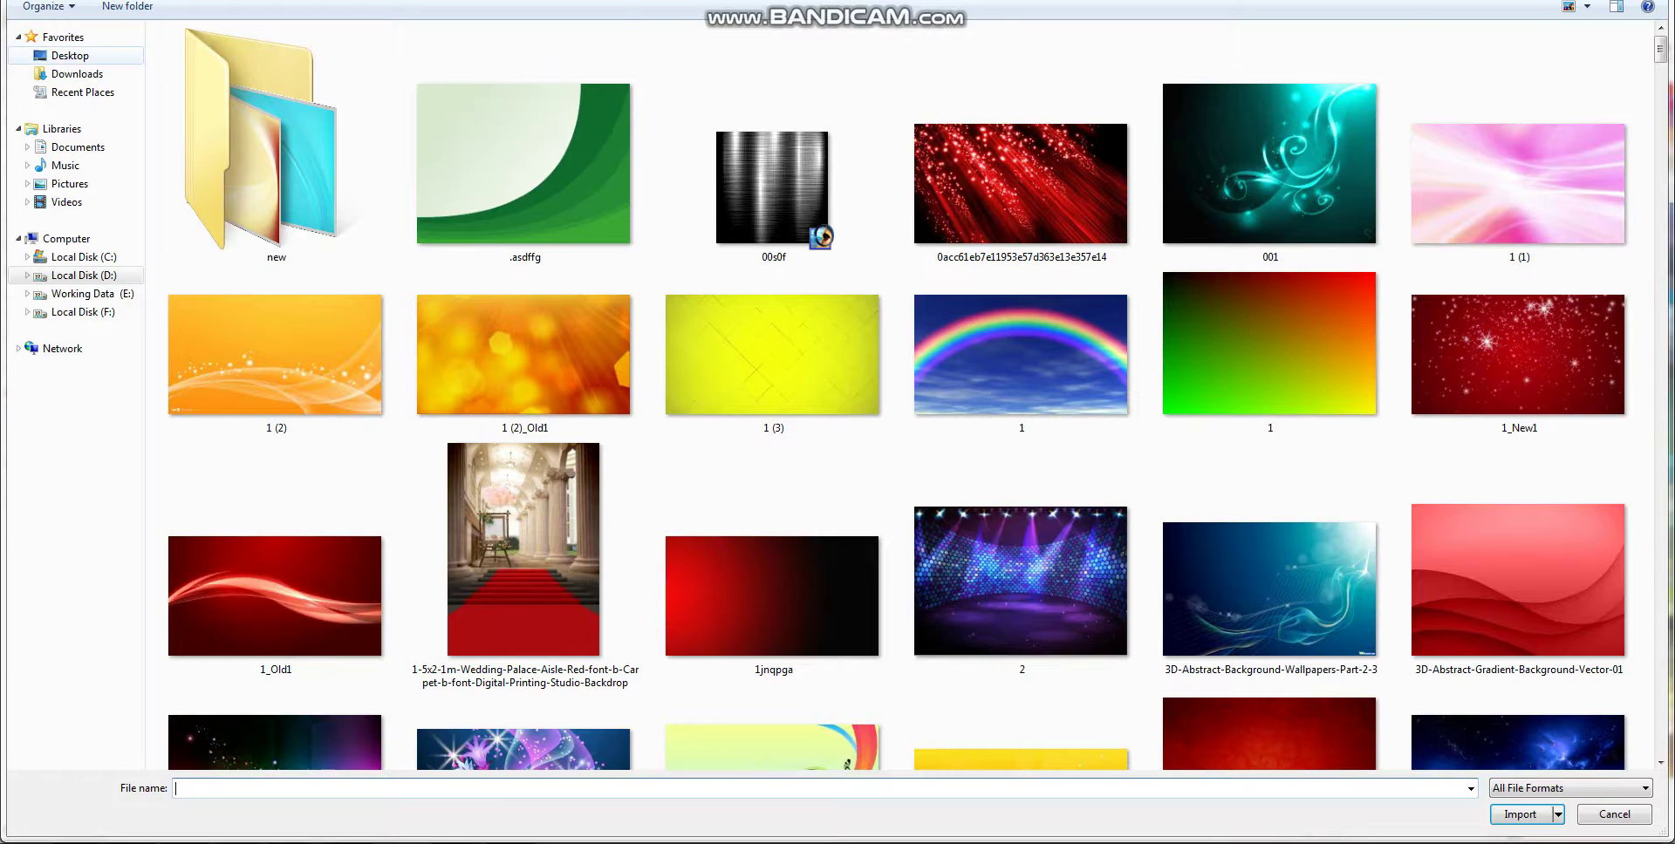
# Step: Import happy-golden-birthday-removebg-preview from the Desktop and place it, slightly enlarged, at the left card's top left
pyautogui.click(75, 55)
pyautogui.scroll(-1, 907, 392)
pyautogui.click(1518, 541)
pyautogui.scroll(-2, 907, 393)
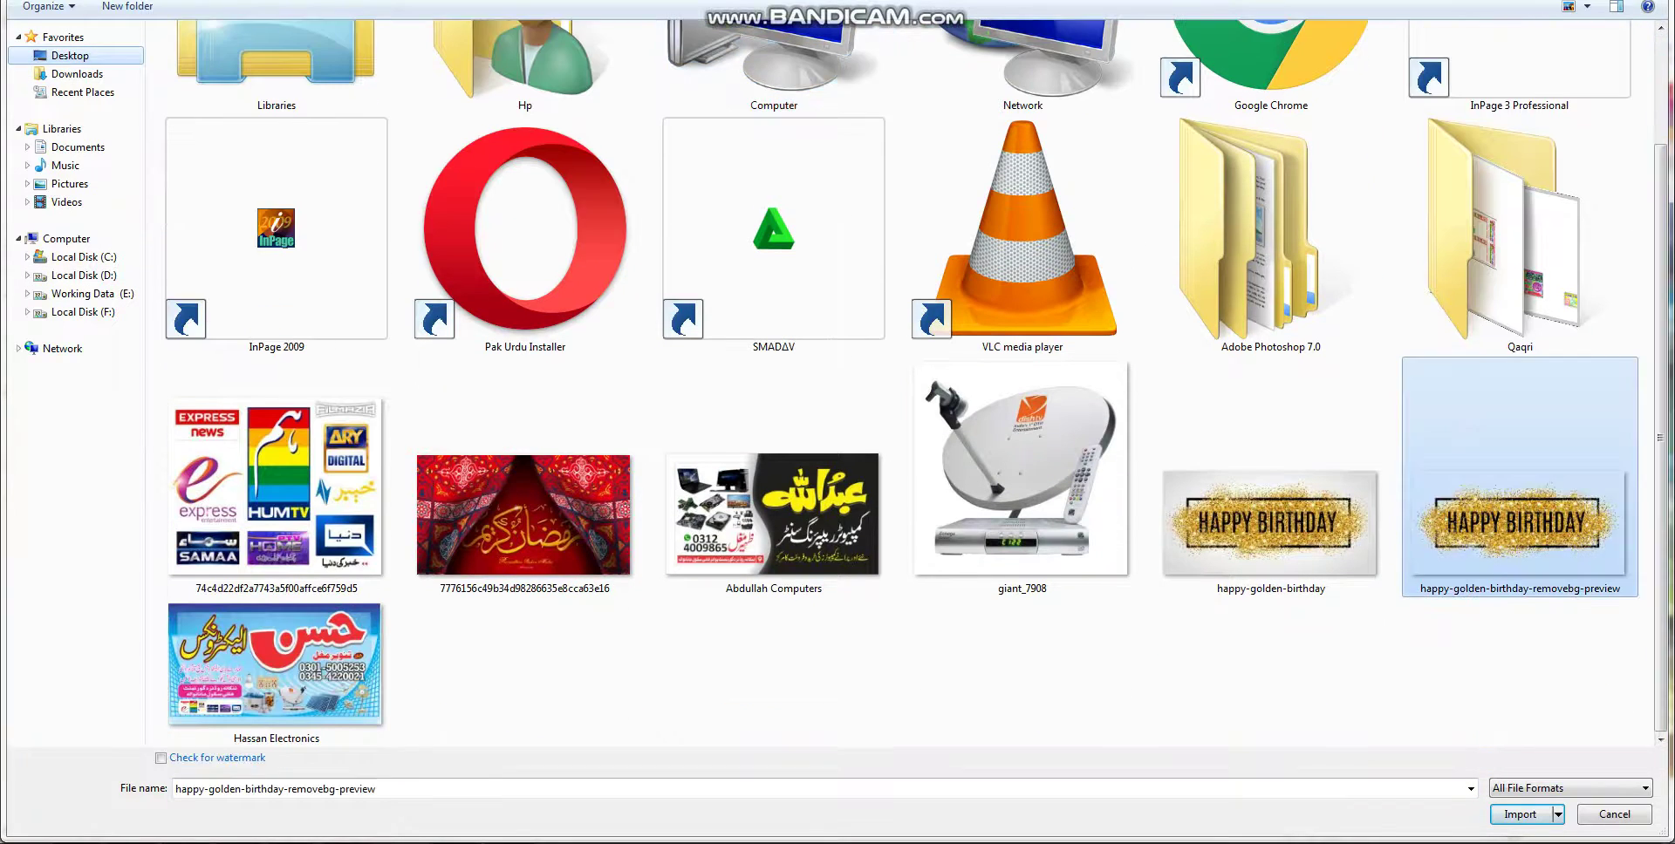
pyautogui.press('Return')
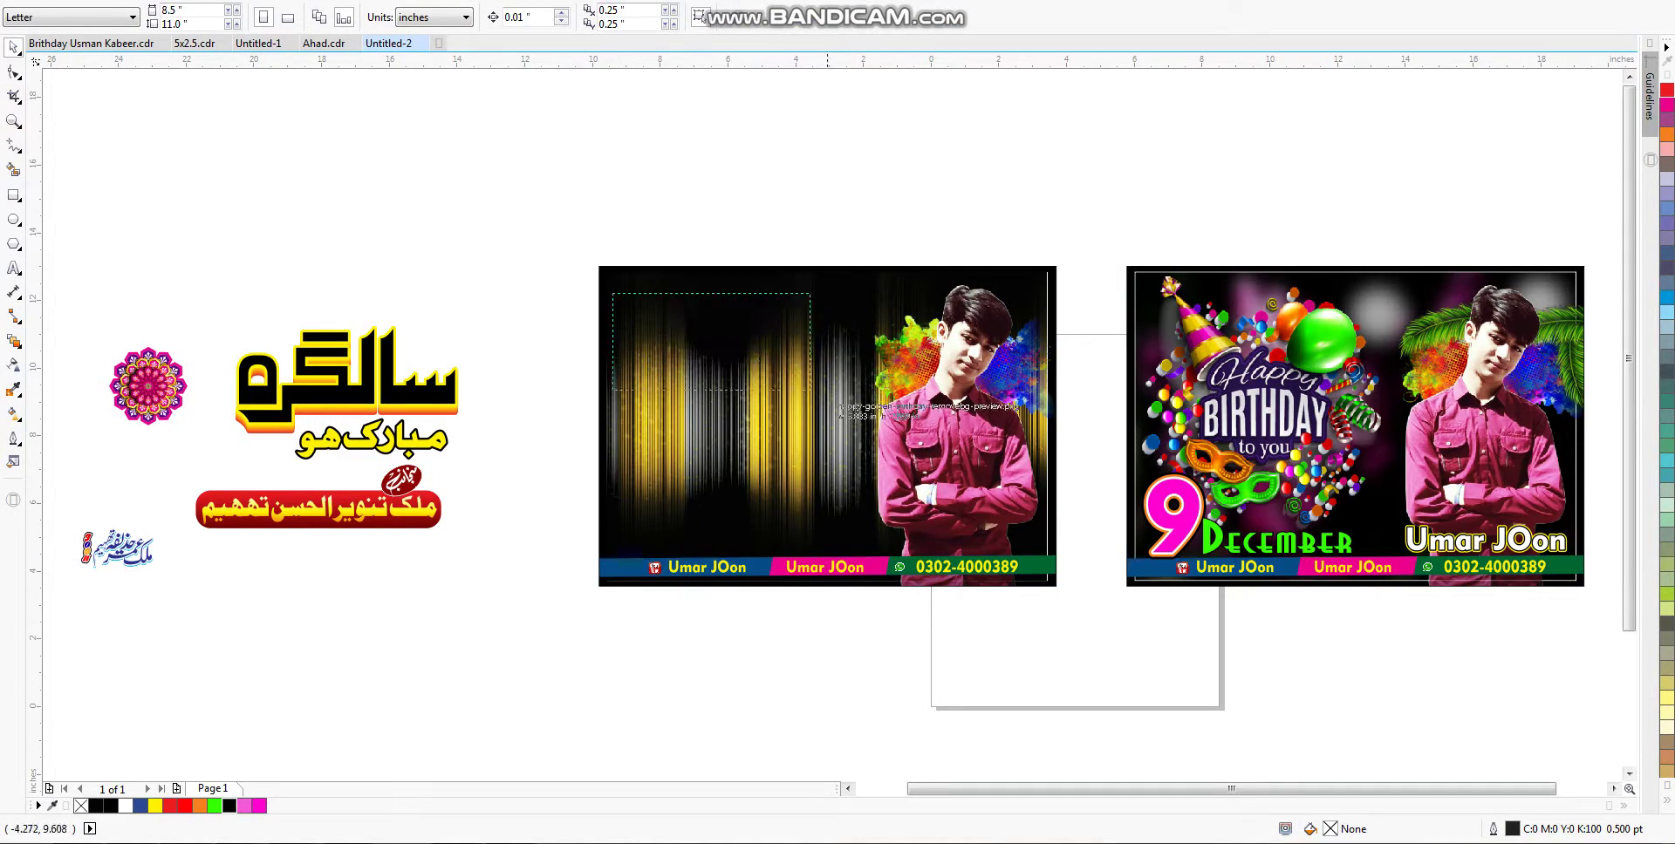
pyautogui.click(856, 402)
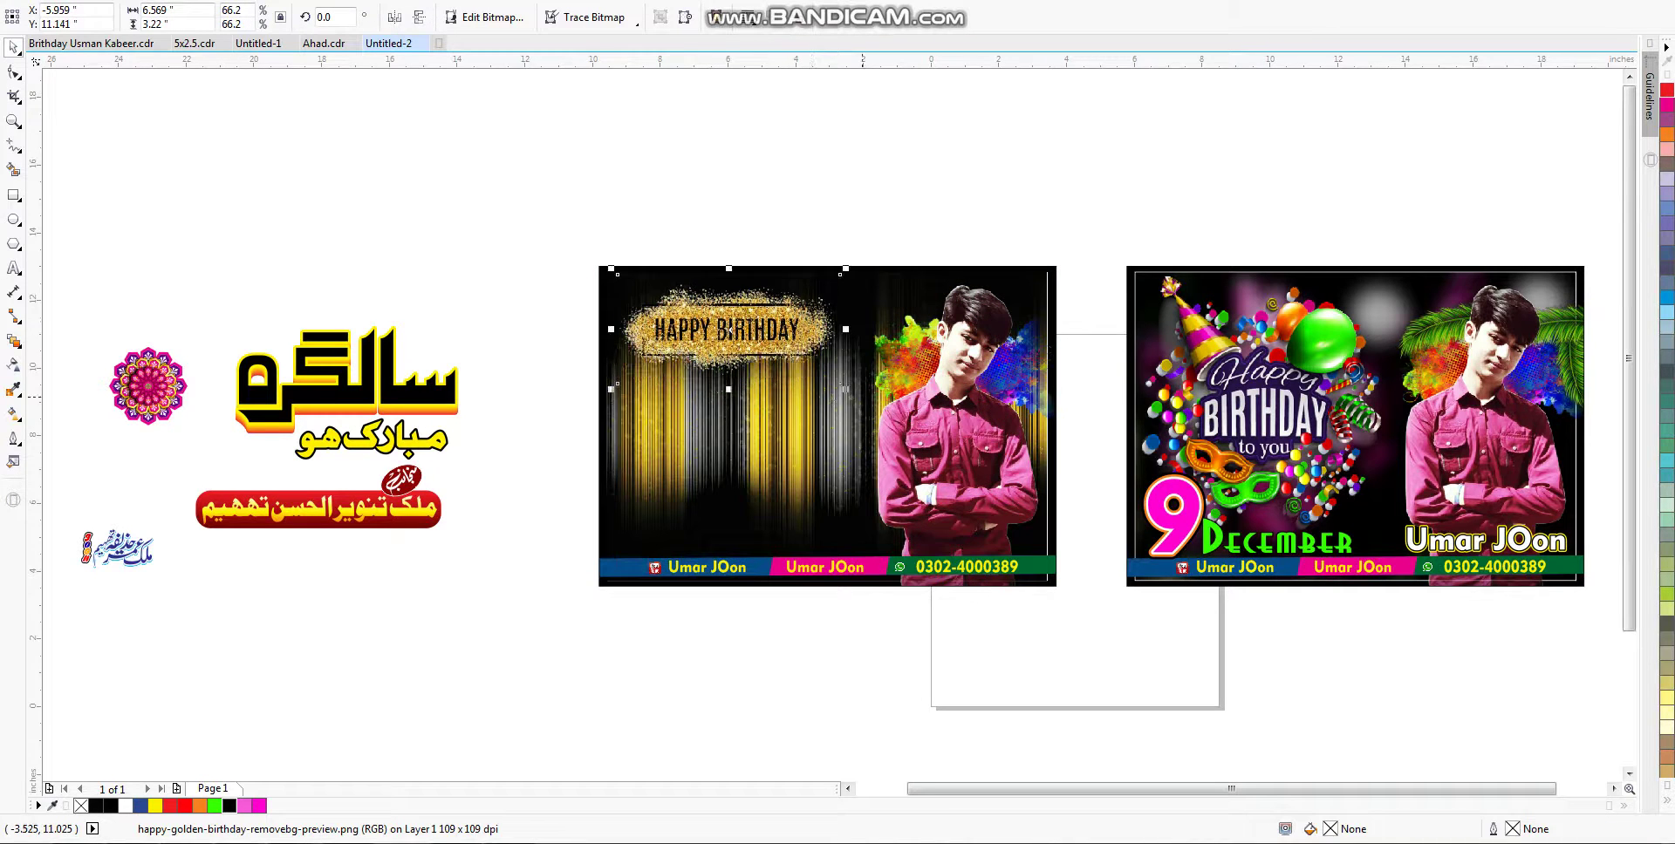
pyautogui.moveTo(845, 389); pyautogui.dragTo(893, 413)
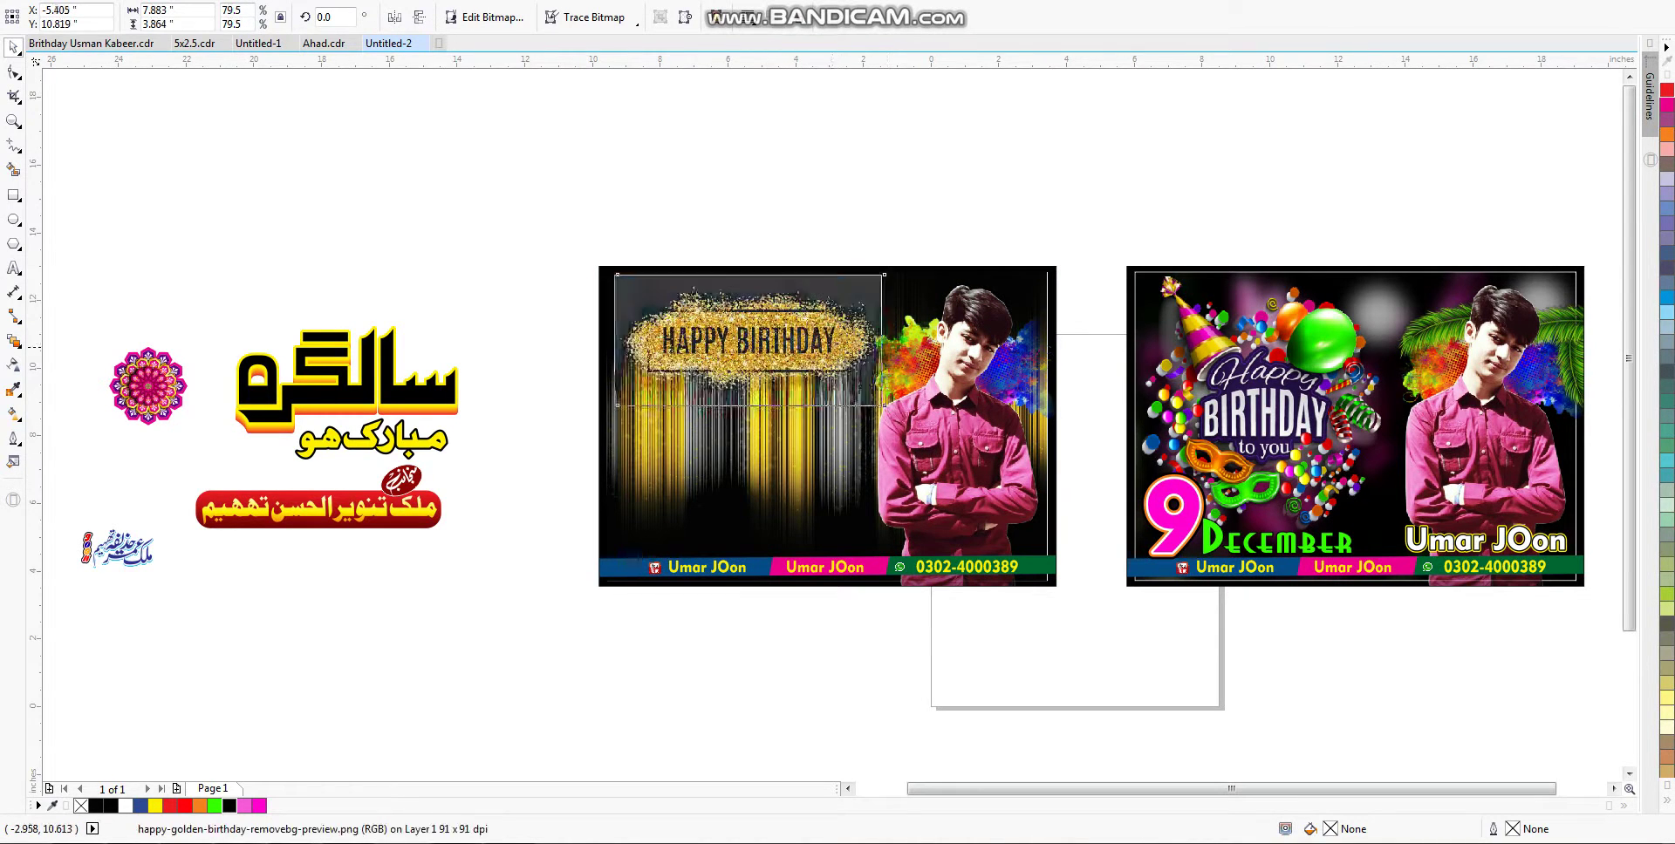
pyautogui.moveTo(822, 345); pyautogui.dragTo(799, 344)
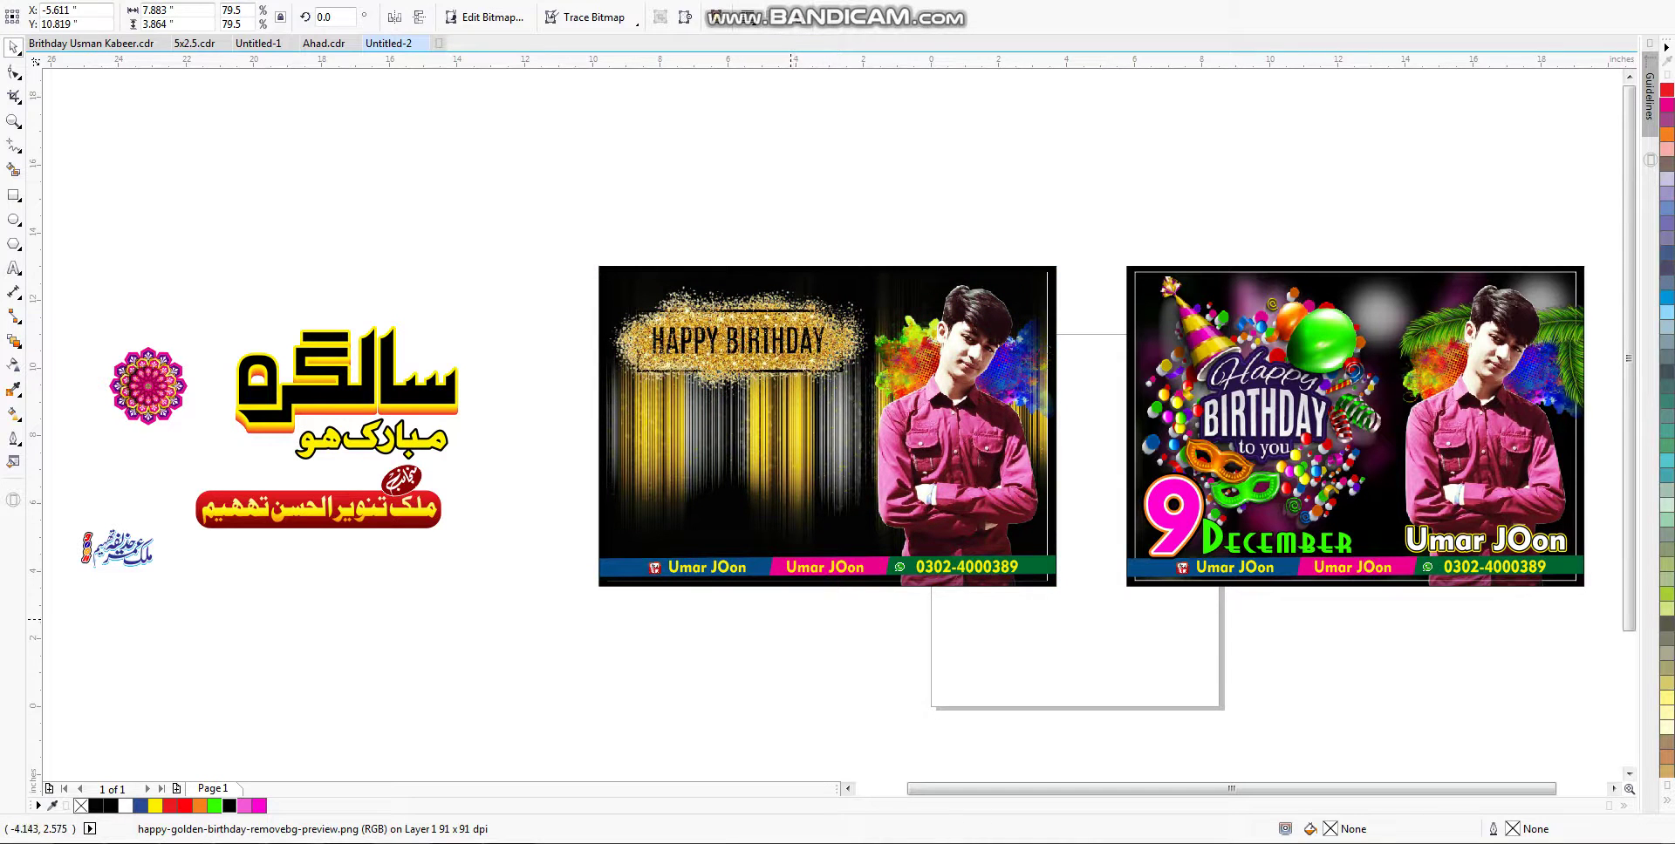
# Step: Copy the 9 December text onto the left card above its name bar
pyautogui.press('Escape')
pyautogui.moveTo(1096, 438); pyautogui.dragTo(797, 534)
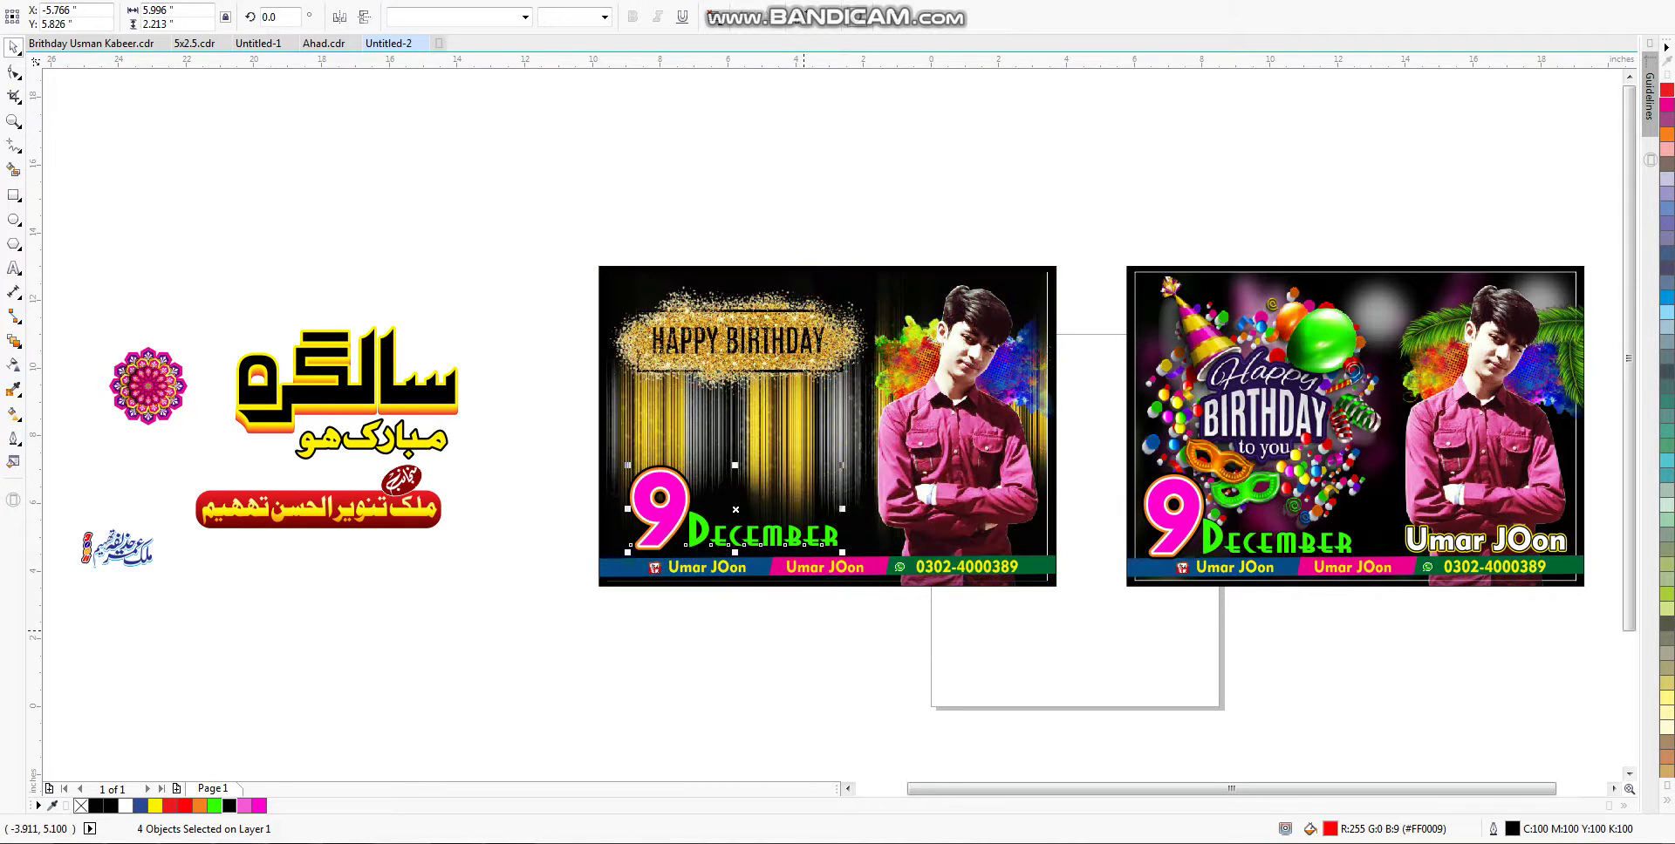
pyautogui.click(546, 556)
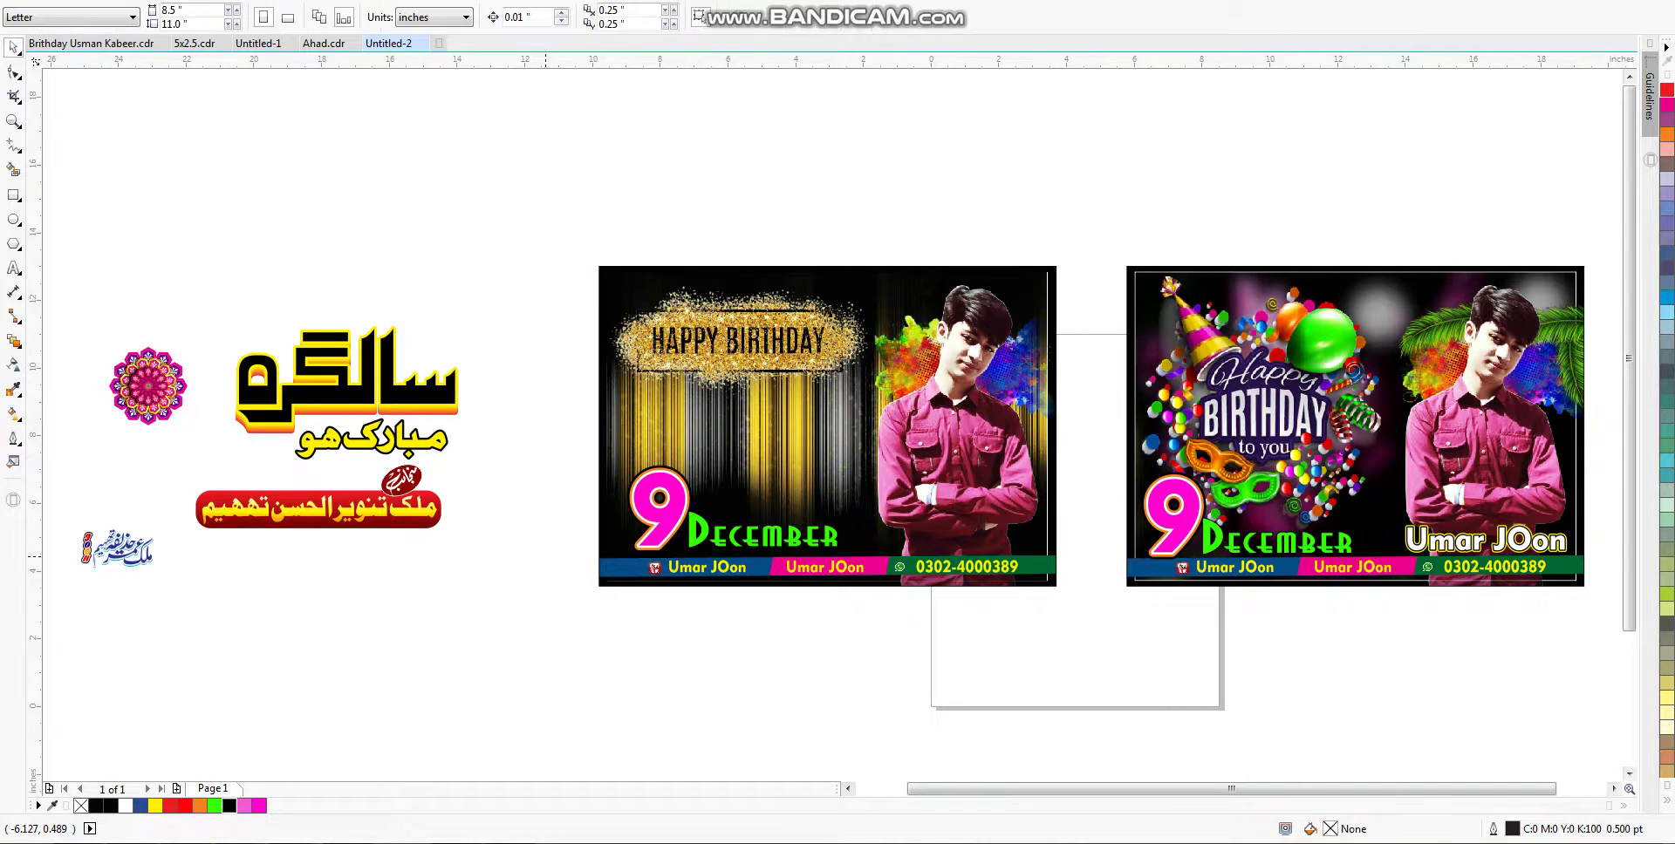
# Step: Delete the gold balloon strip from the first card and drag the cake picture onto it
pyautogui.click(745, 343)
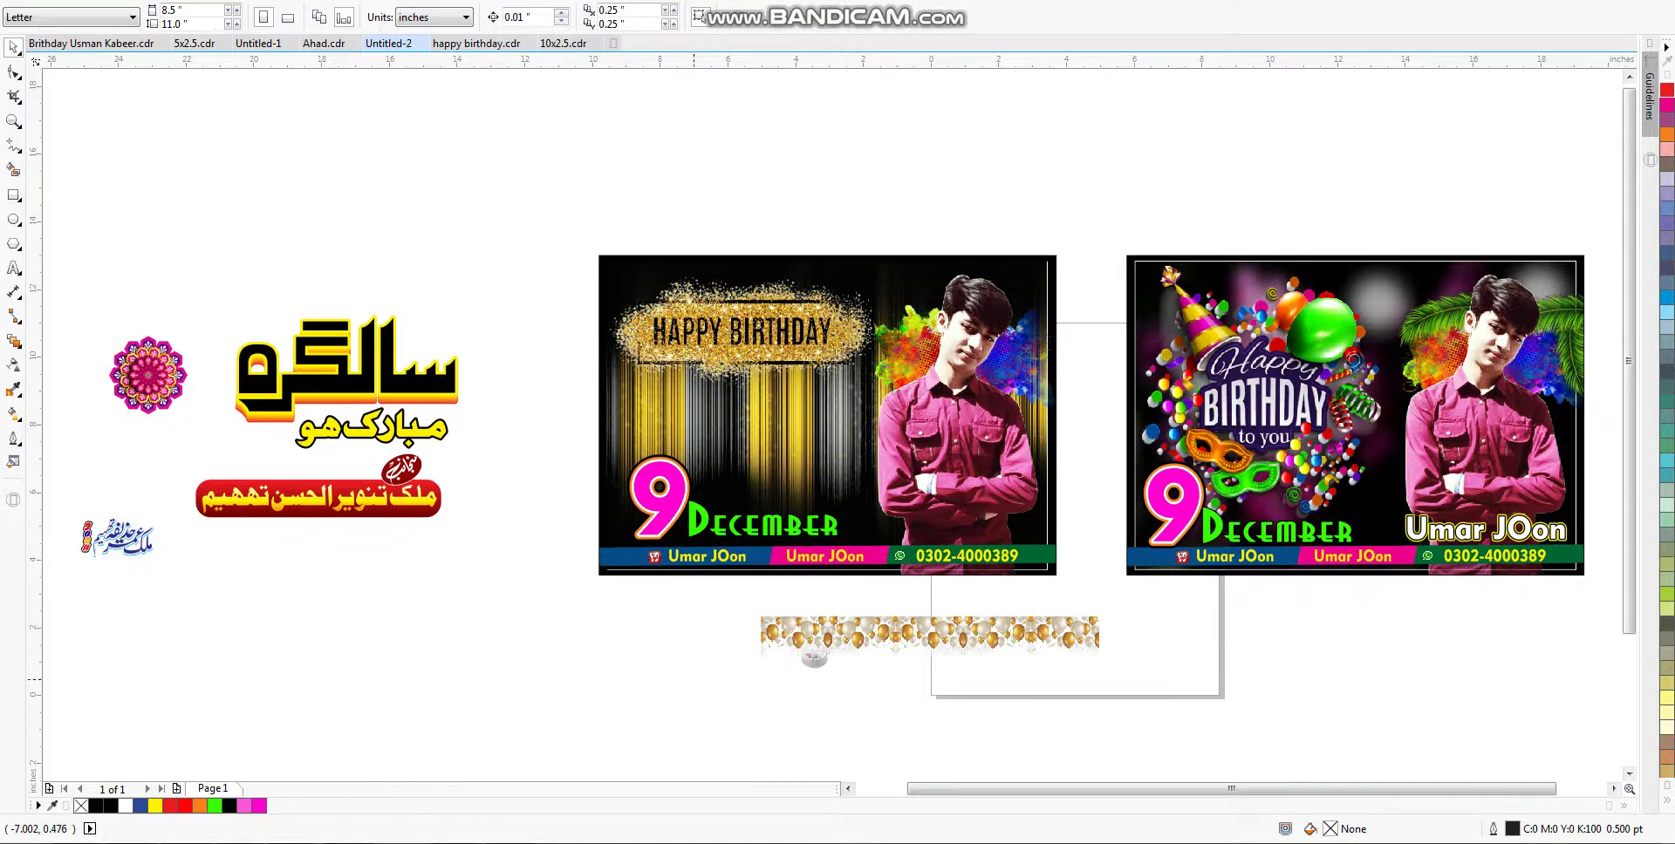
pyautogui.click(770, 336)
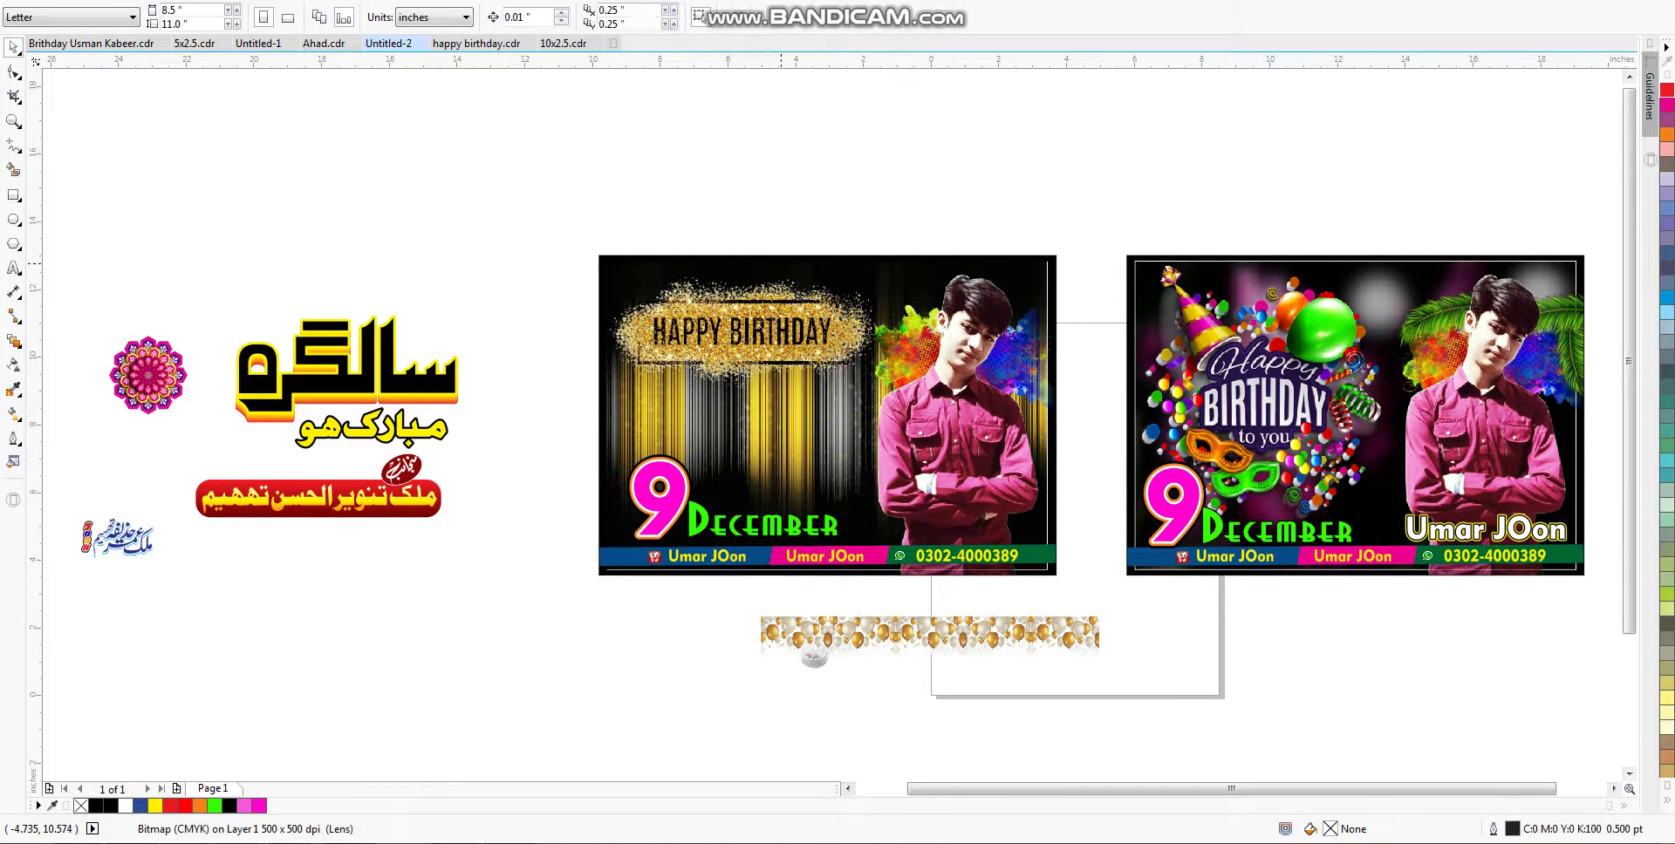
pyautogui.press('Return')
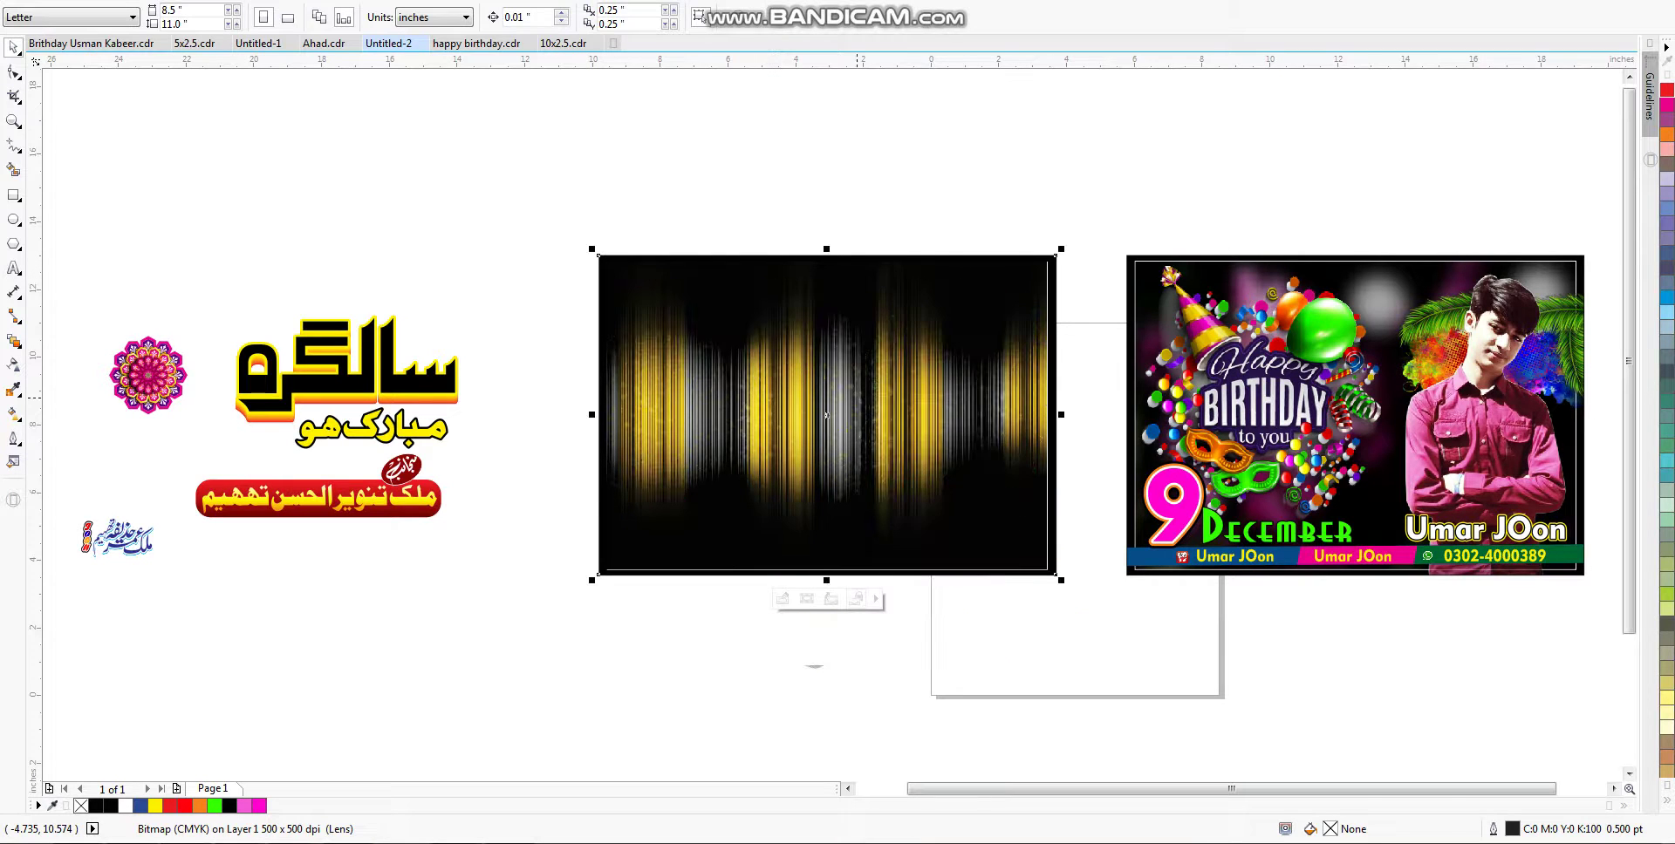
pyautogui.keyDown('ctrl'); pyautogui.click(742, 331); pyautogui.keyUp('ctrl')
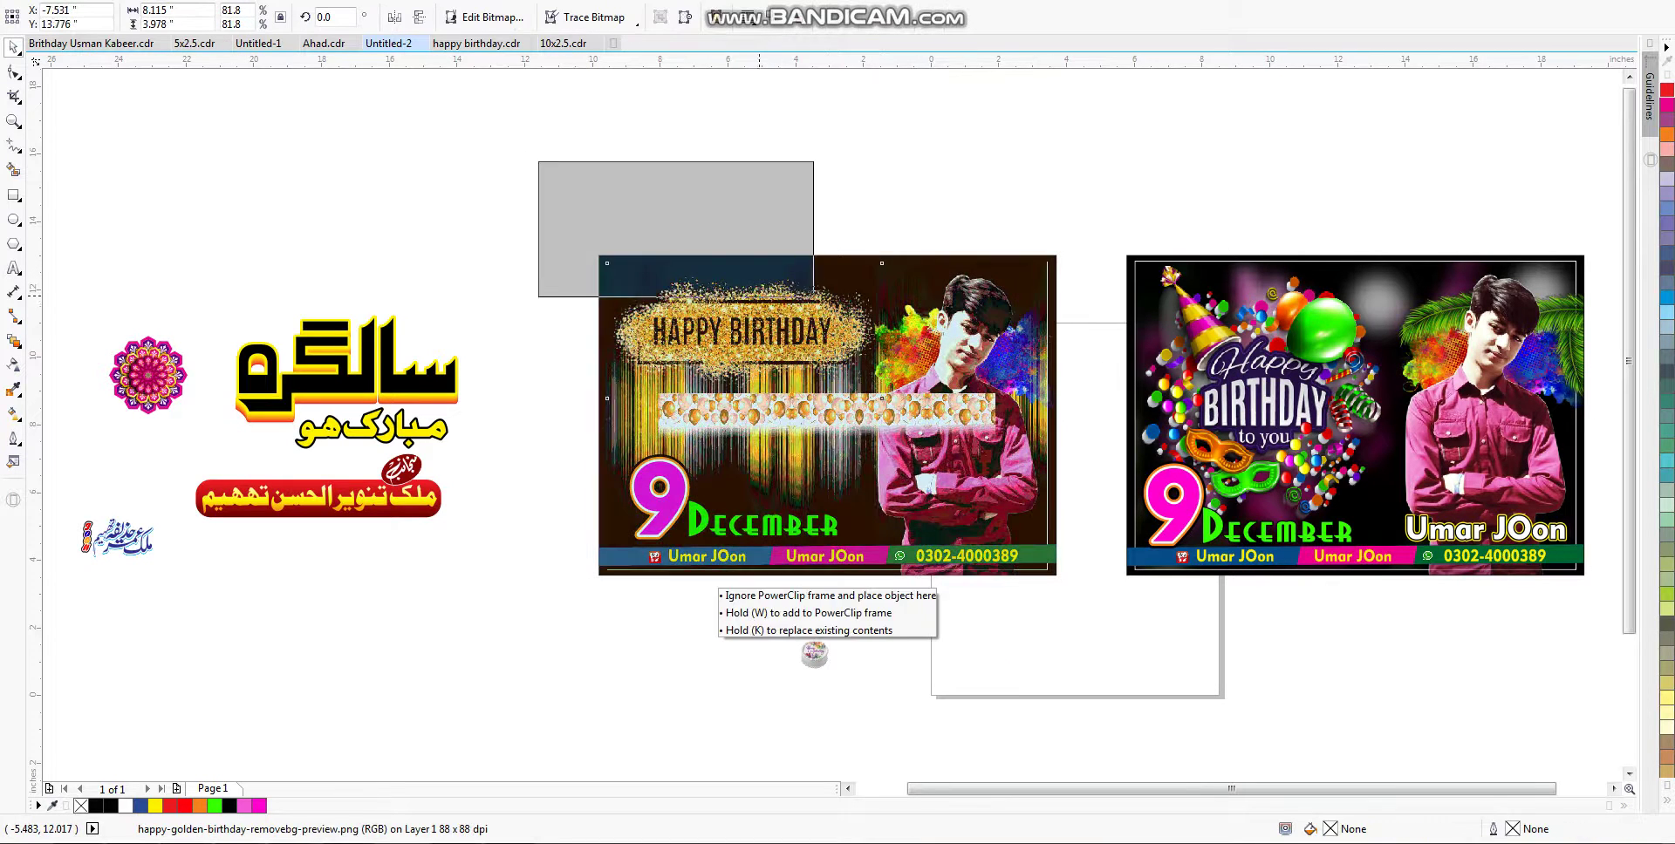
pyautogui.moveTo(742, 331); pyautogui.dragTo(698, 252)
pyautogui.moveTo(697, 253); pyautogui.dragTo(743, 332)
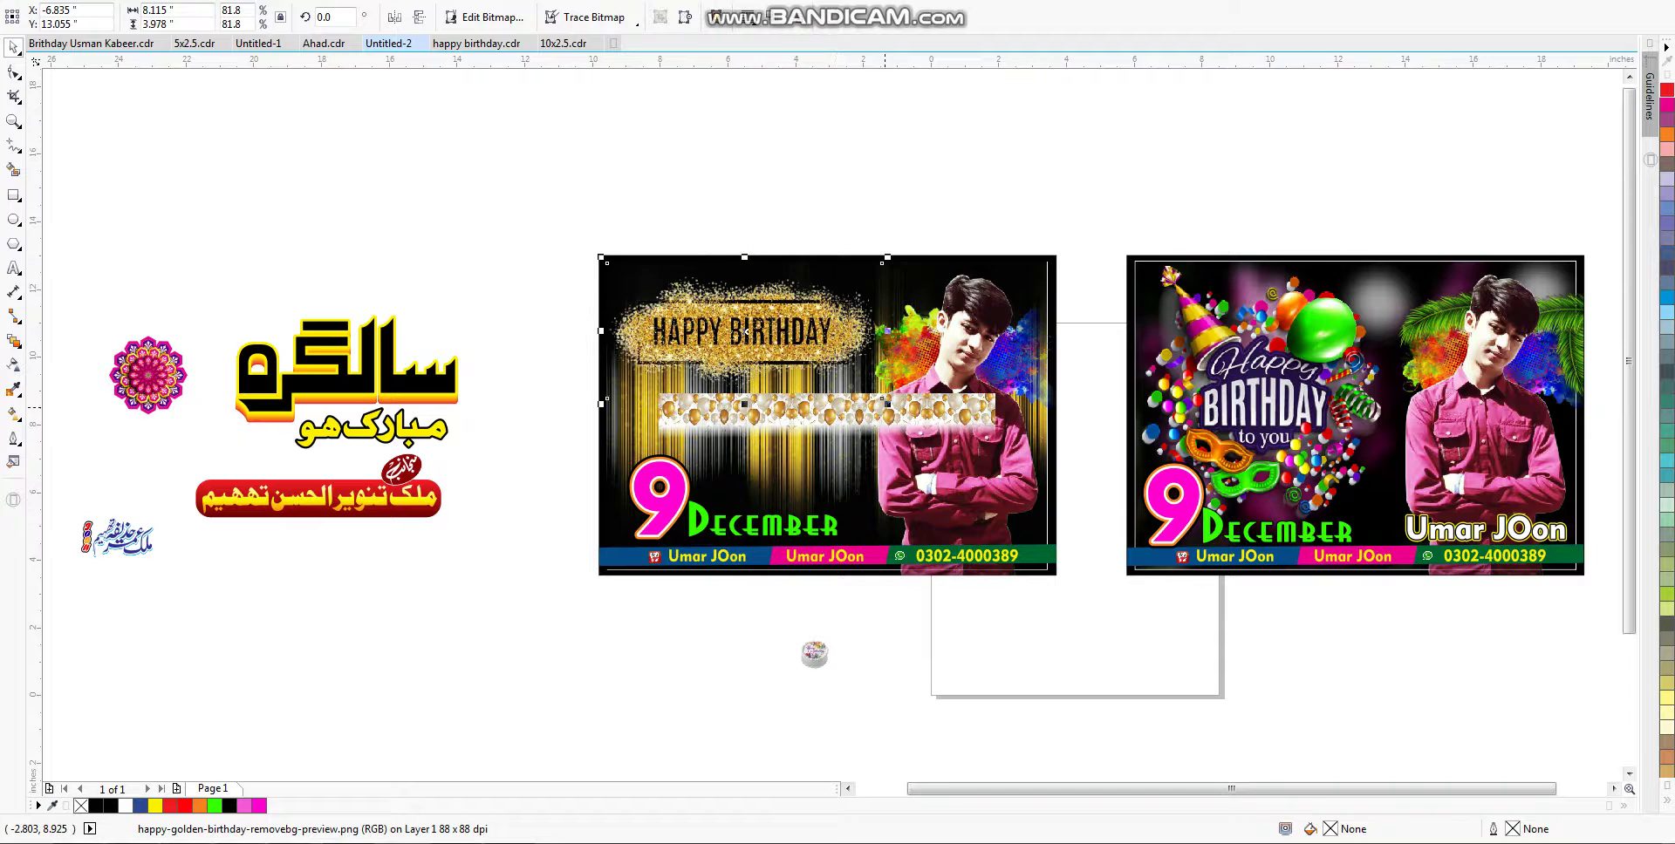
pyautogui.press('Tab')
pyautogui.press('Tab')
pyautogui.moveTo(933, 410); pyautogui.dragTo(1066, 314)
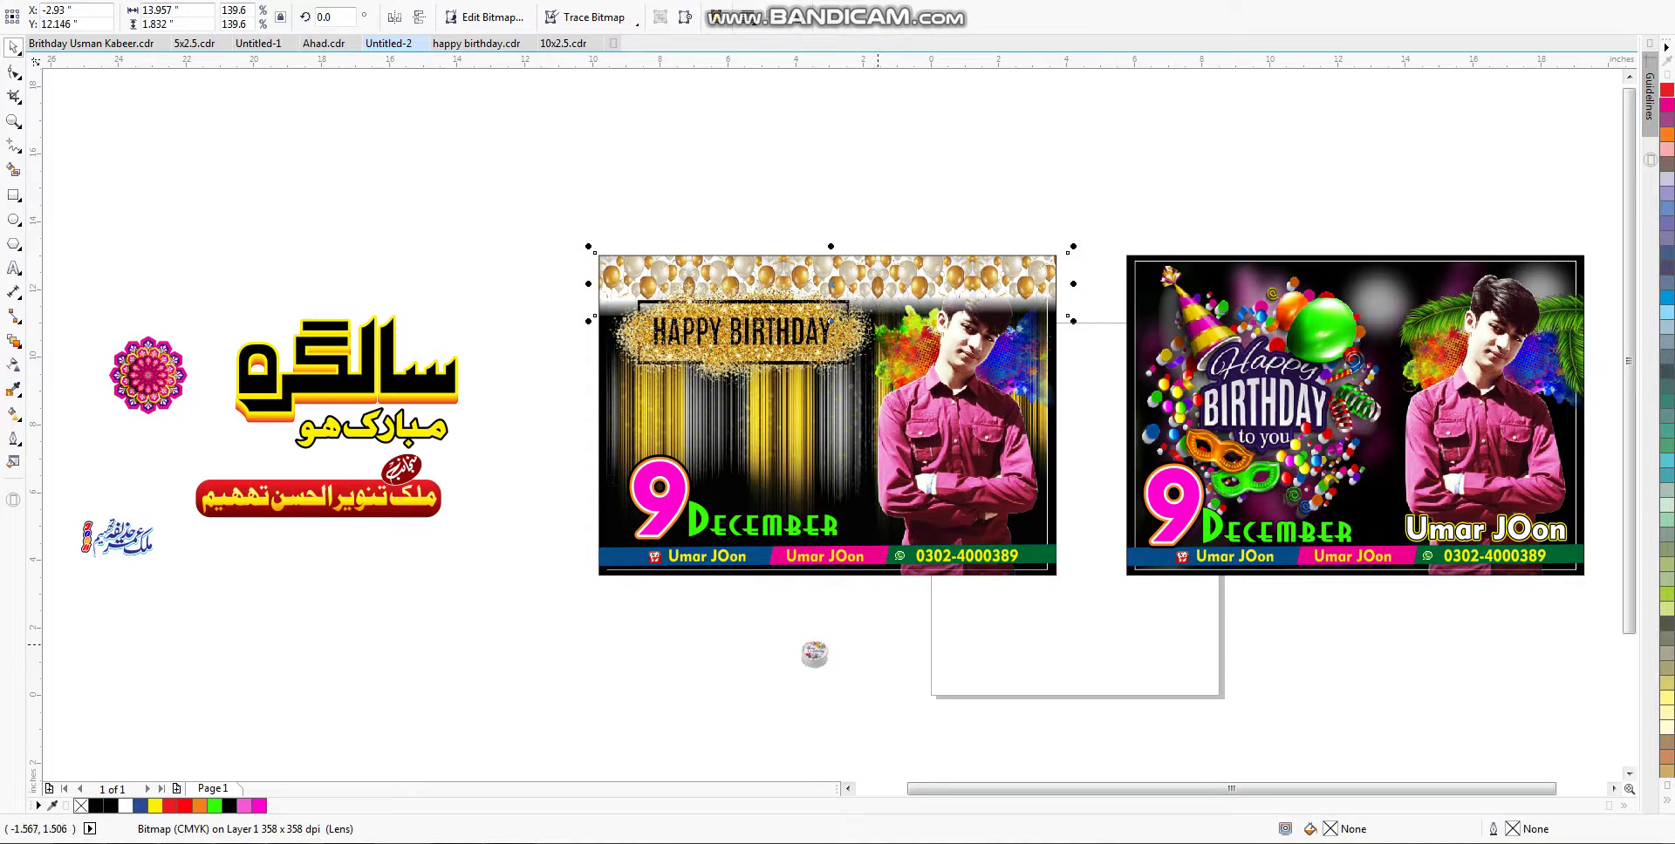
pyautogui.press('Delete')
pyautogui.moveTo(814, 653); pyautogui.dragTo(830, 372)
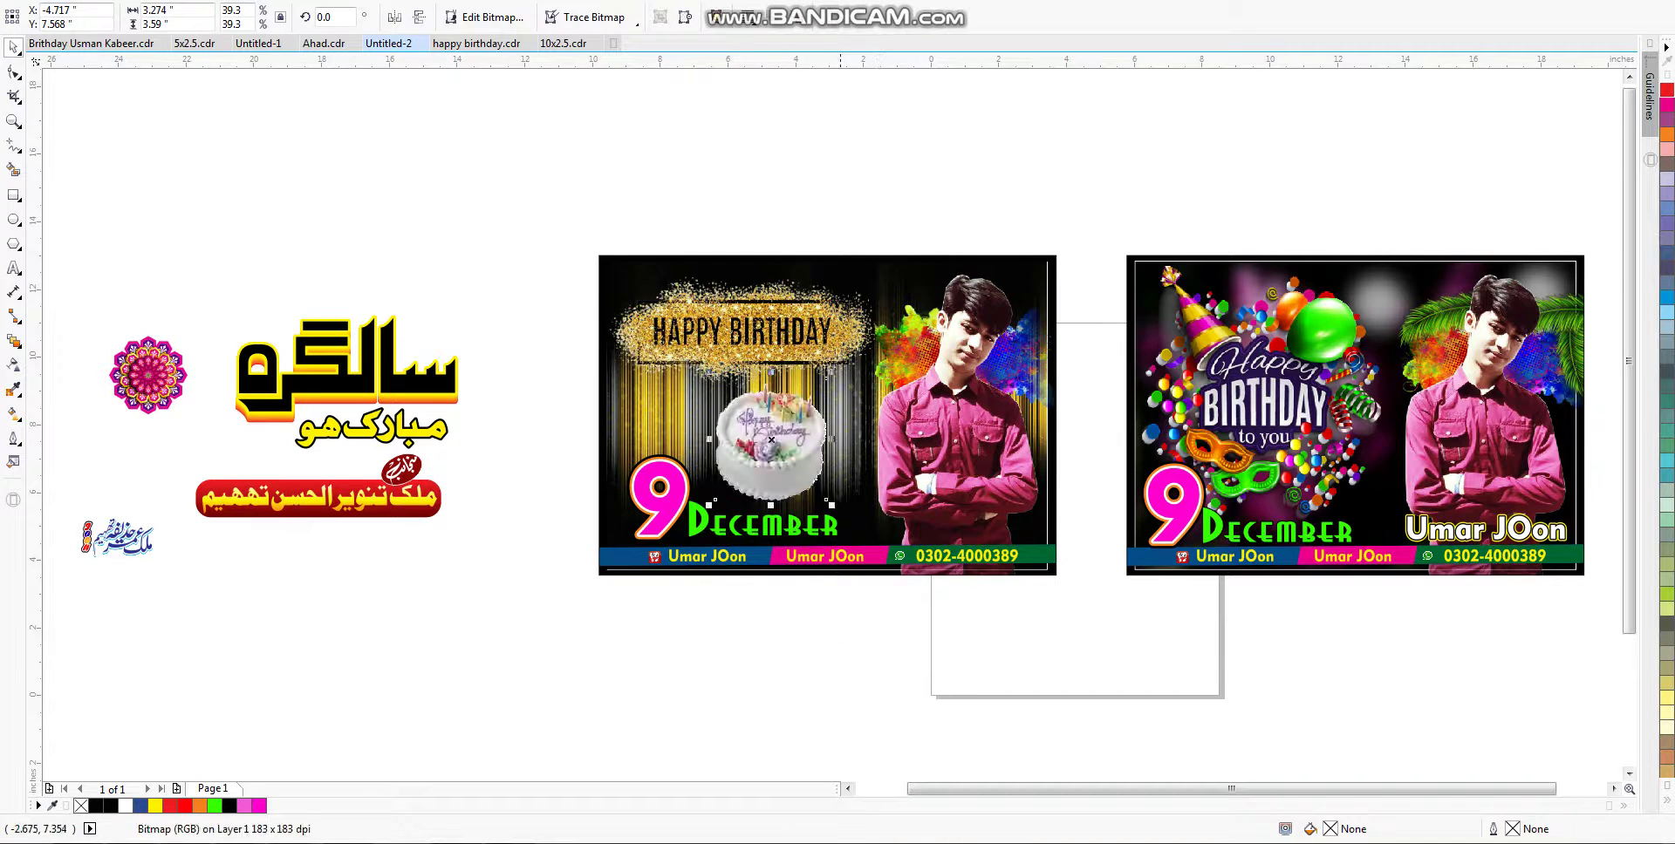
# Step: Widen the cake picture and enlarge the balloons beside it on the card's left
pyautogui.moveTo(831, 439)
pyautogui.mouseDown()
pyautogui.moveTo(866, 439)
pyautogui.moveTo(850, 439)
pyautogui.mouseUp()
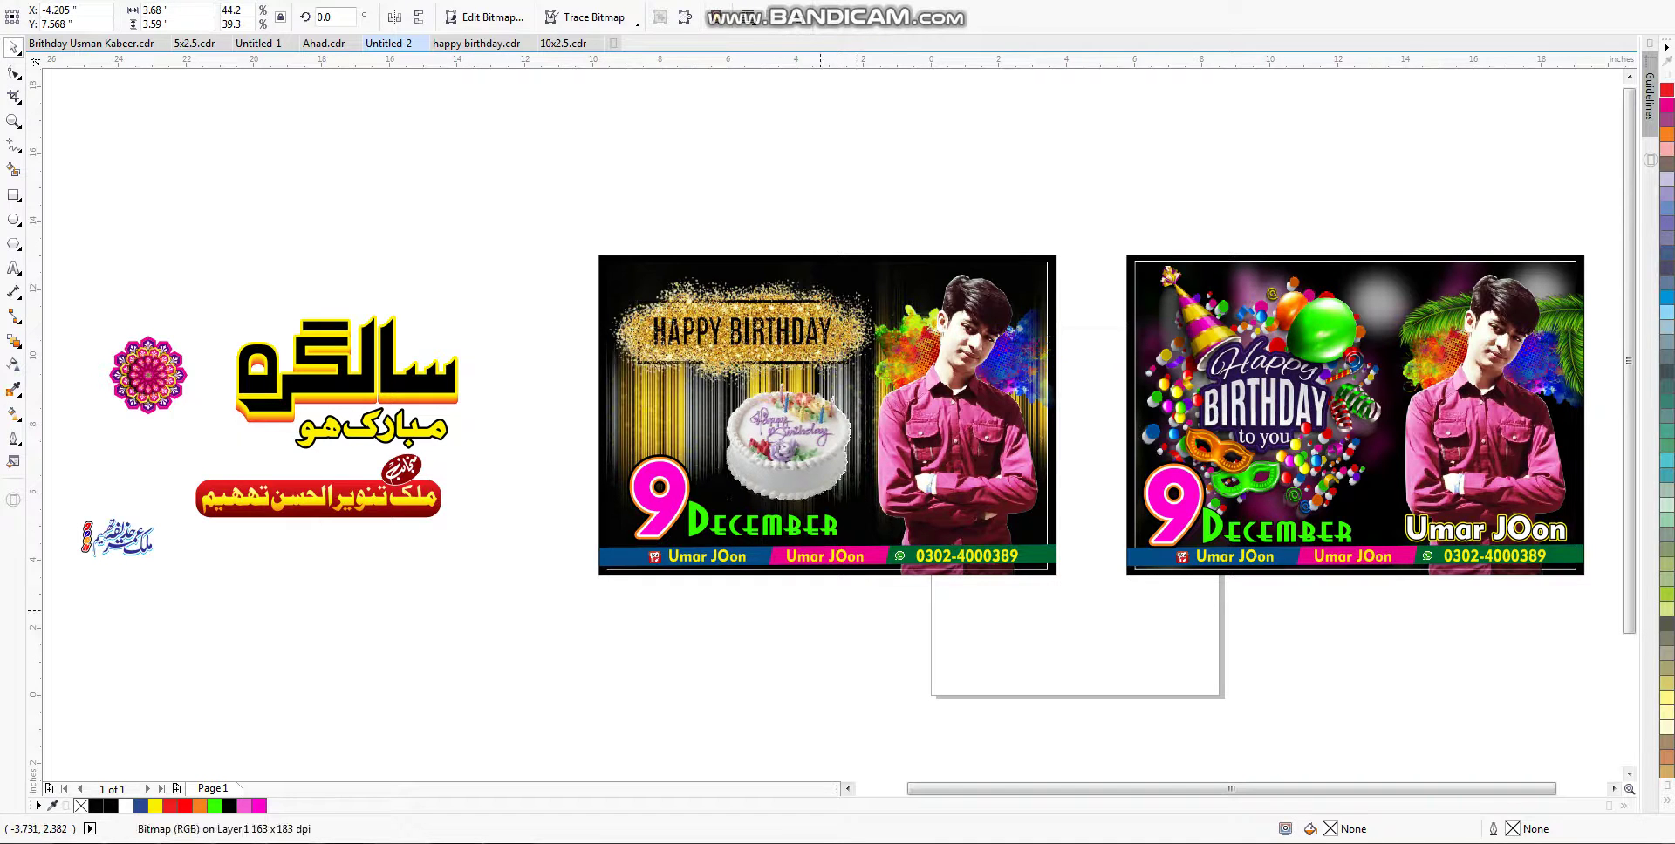
pyautogui.scroll(1, 820, 610)
pyautogui.click(676, 417)
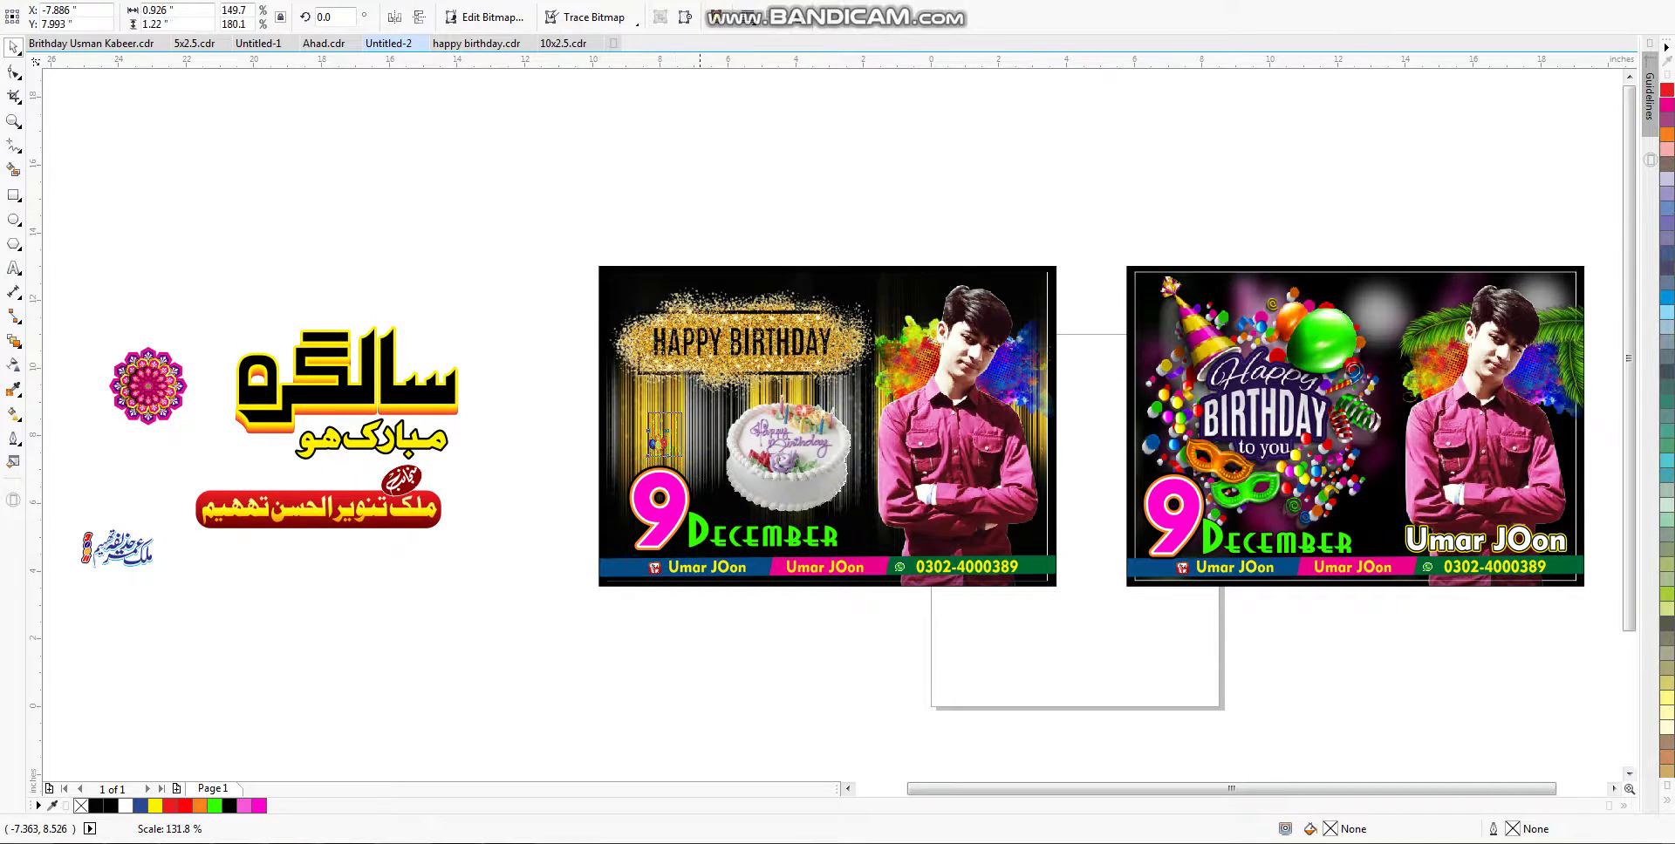
pyautogui.moveTo(681, 456); pyautogui.dragTo(705, 504)
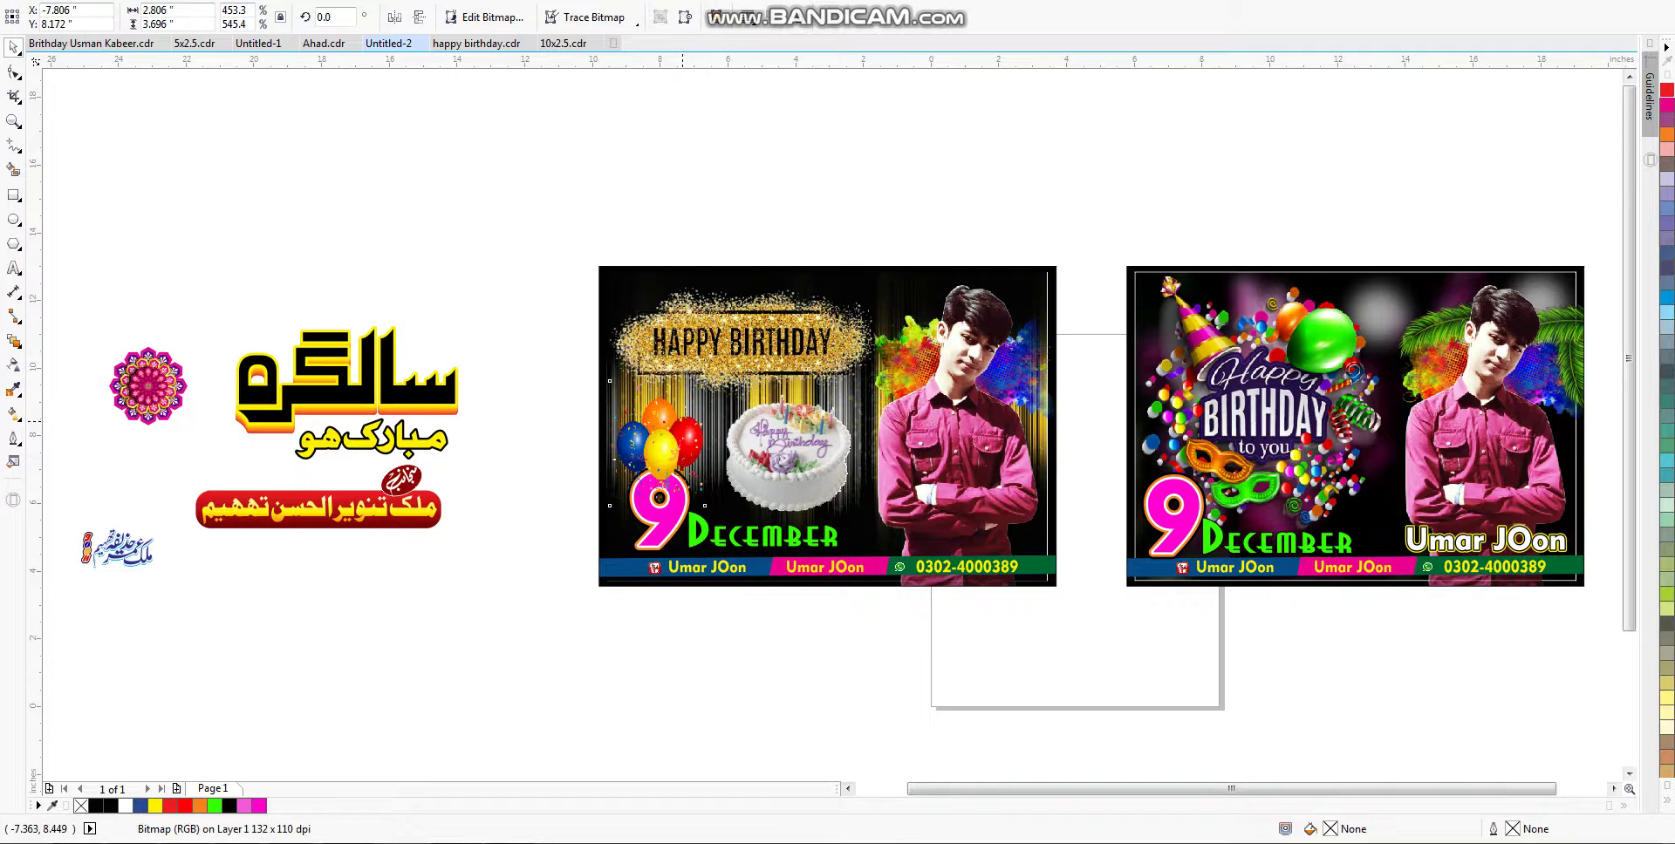
pyautogui.moveTo(682, 420); pyautogui.dragTo(691, 412)
# Step: Recolour the first card's magenta 9 red from the palette
pyautogui.click(727, 499)
pyautogui.click(717, 479)
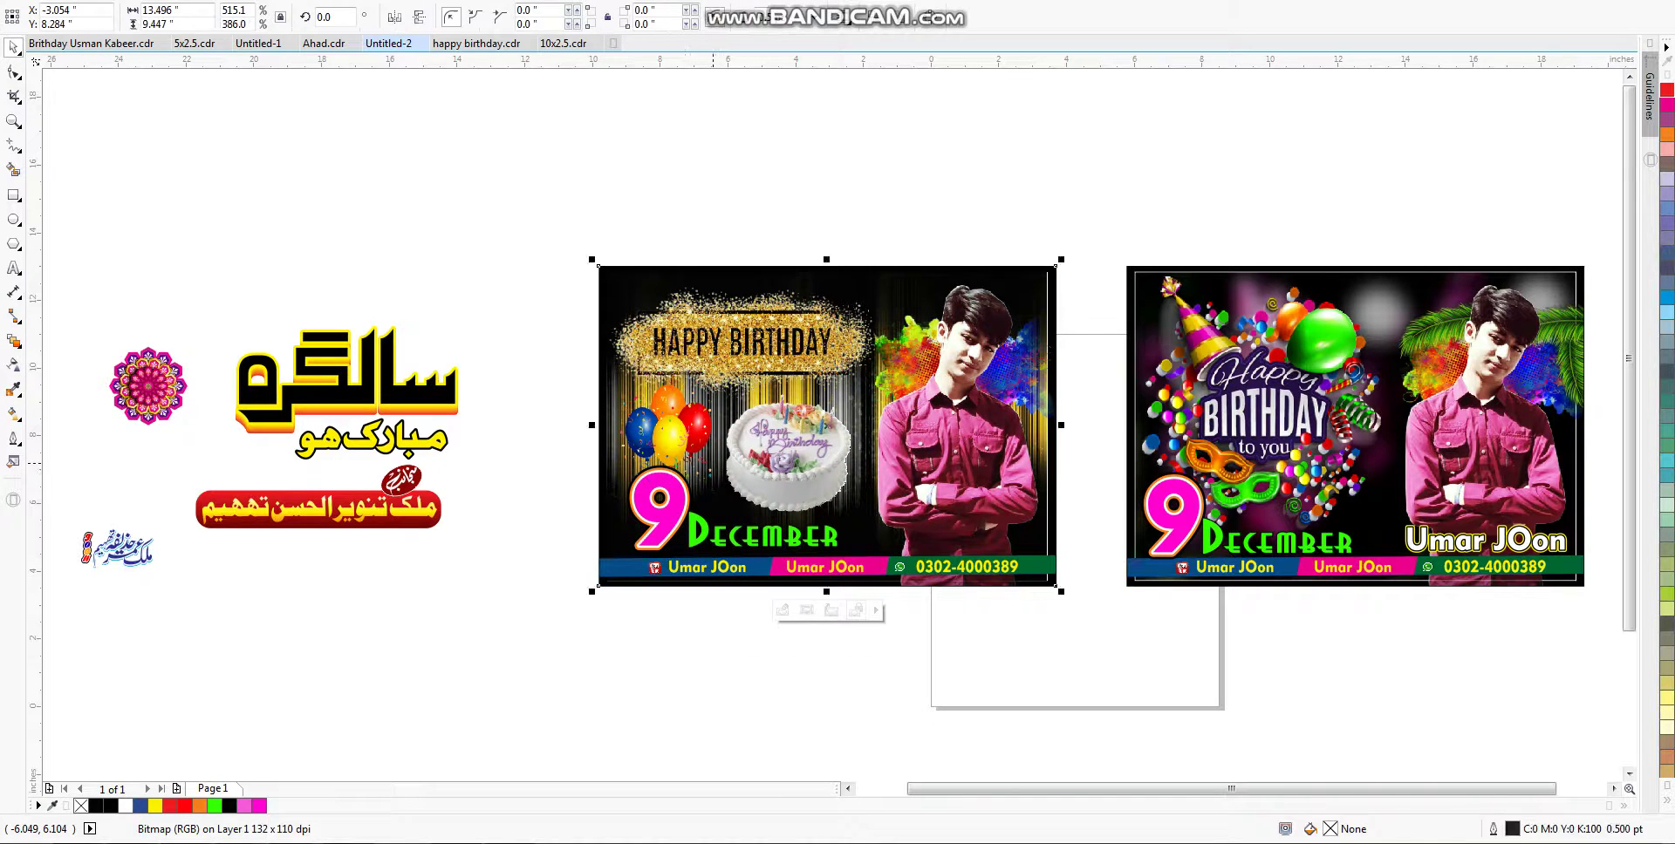
pyautogui.click(661, 504)
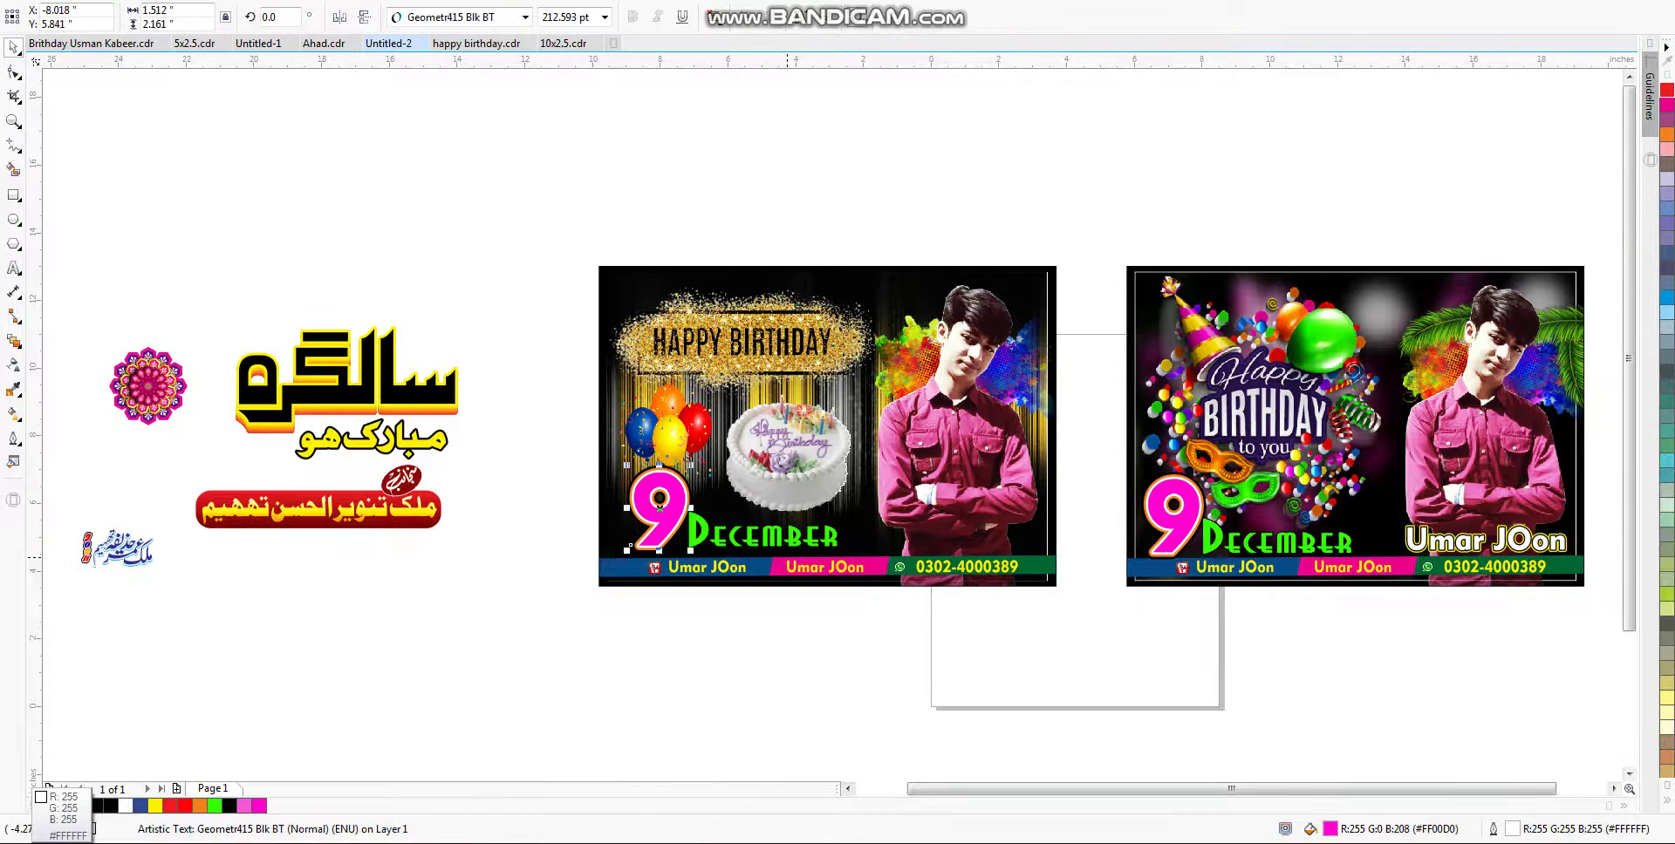
pyautogui.click(190, 796)
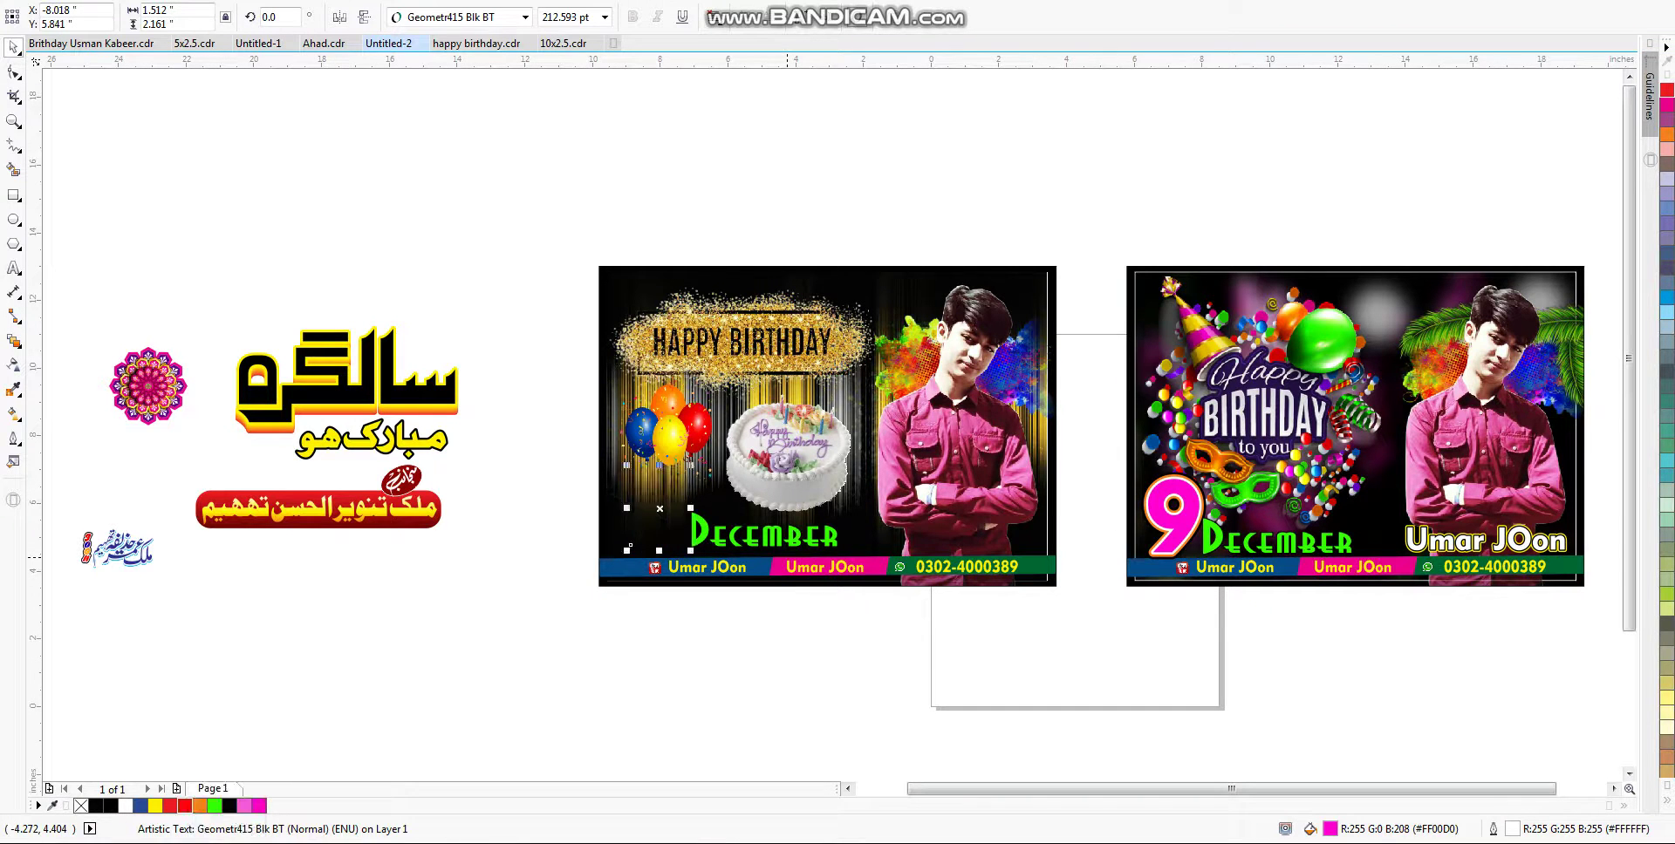
pyautogui.click(184, 805)
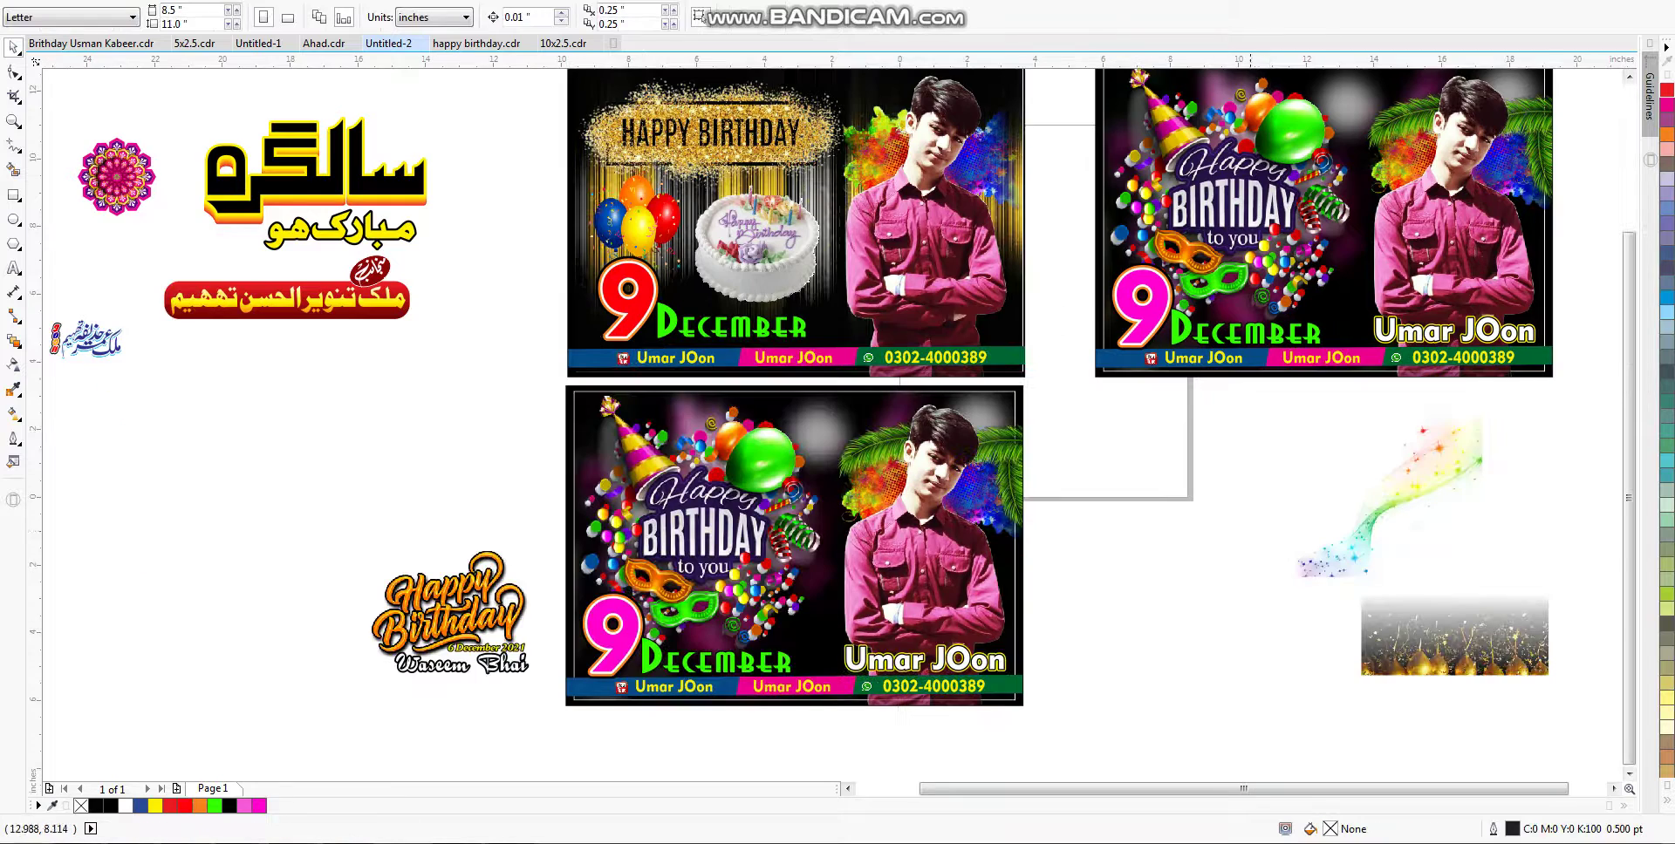
# Step: Delete the party graphic and replace the name under the Happy Birthday logo with the birthday person's name
pyautogui.press('Delete')
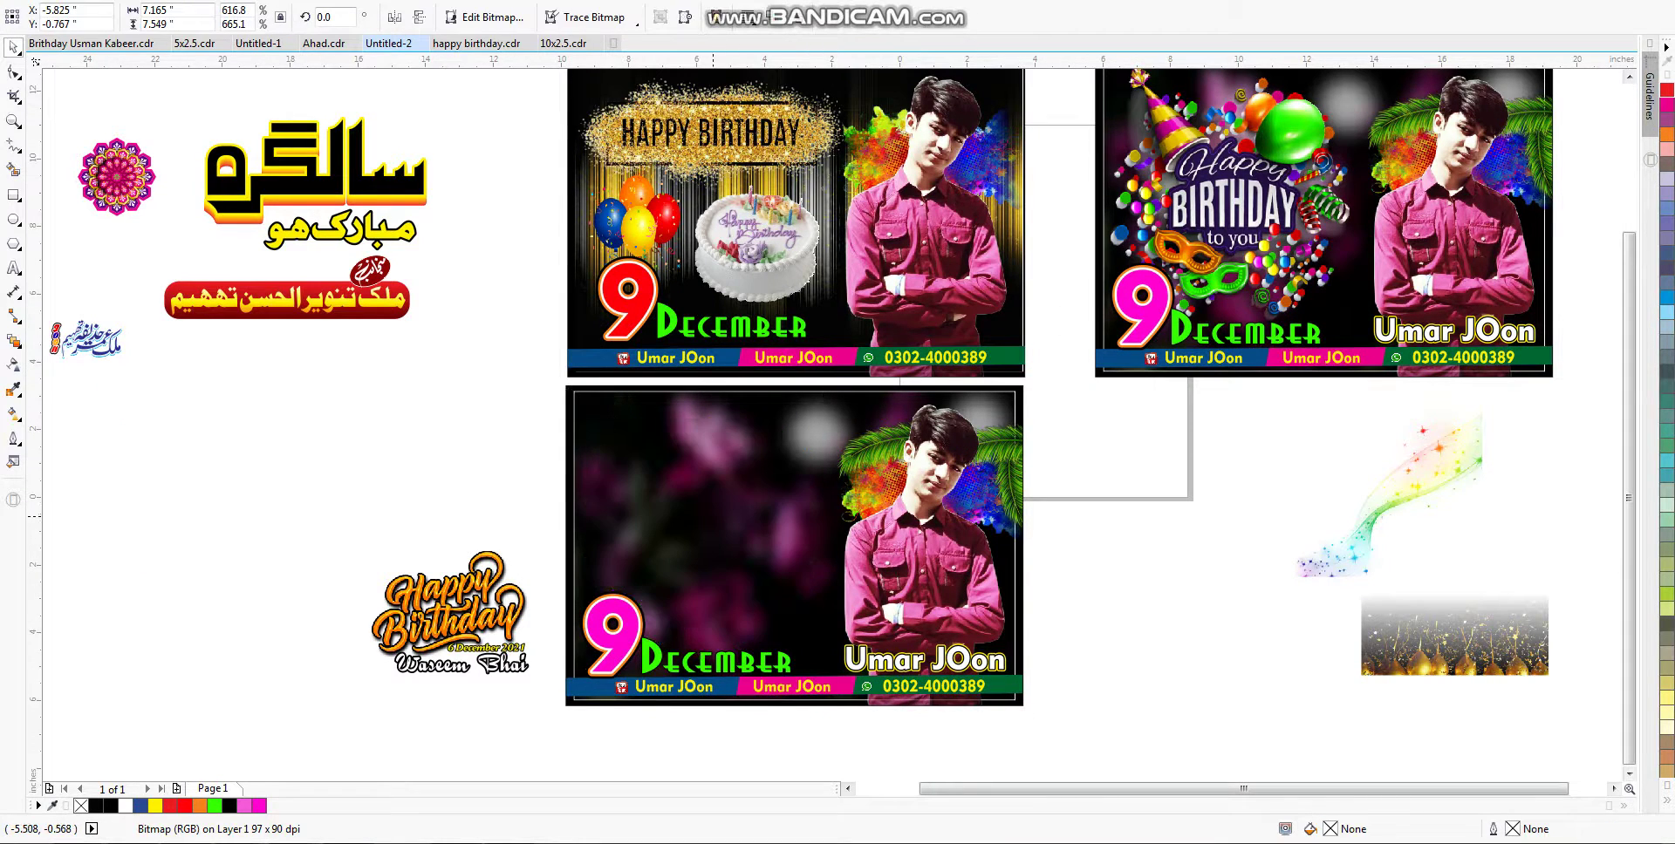
pyautogui.moveTo(284, 487); pyautogui.dragTo(527, 686)
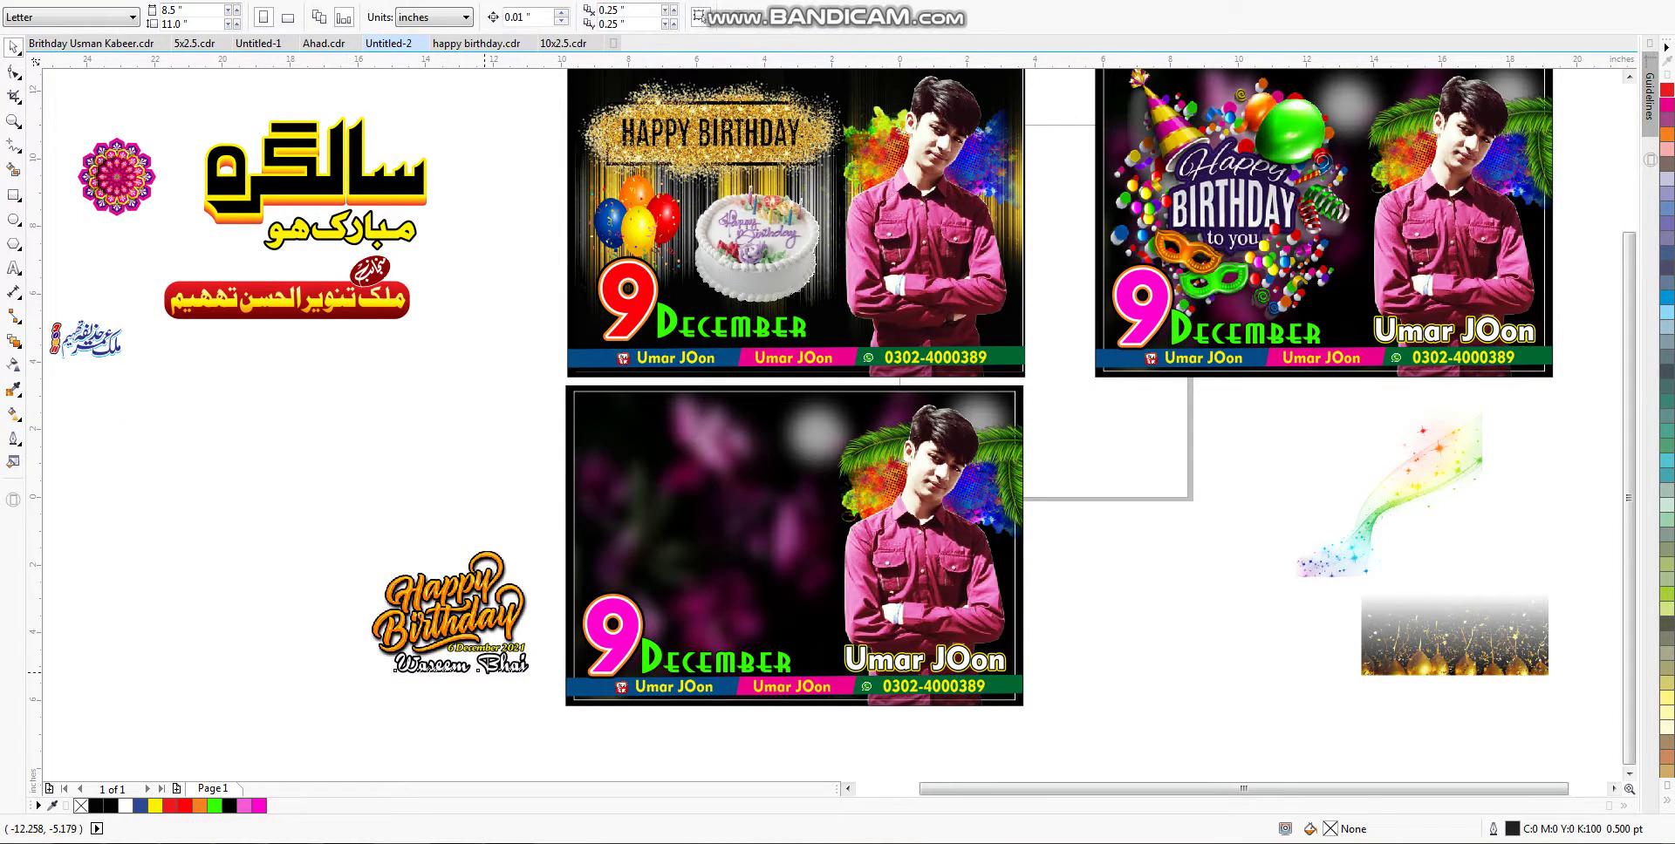
pyautogui.doubleClick(408, 663)
pyautogui.hotkey('ctrl', 'a')
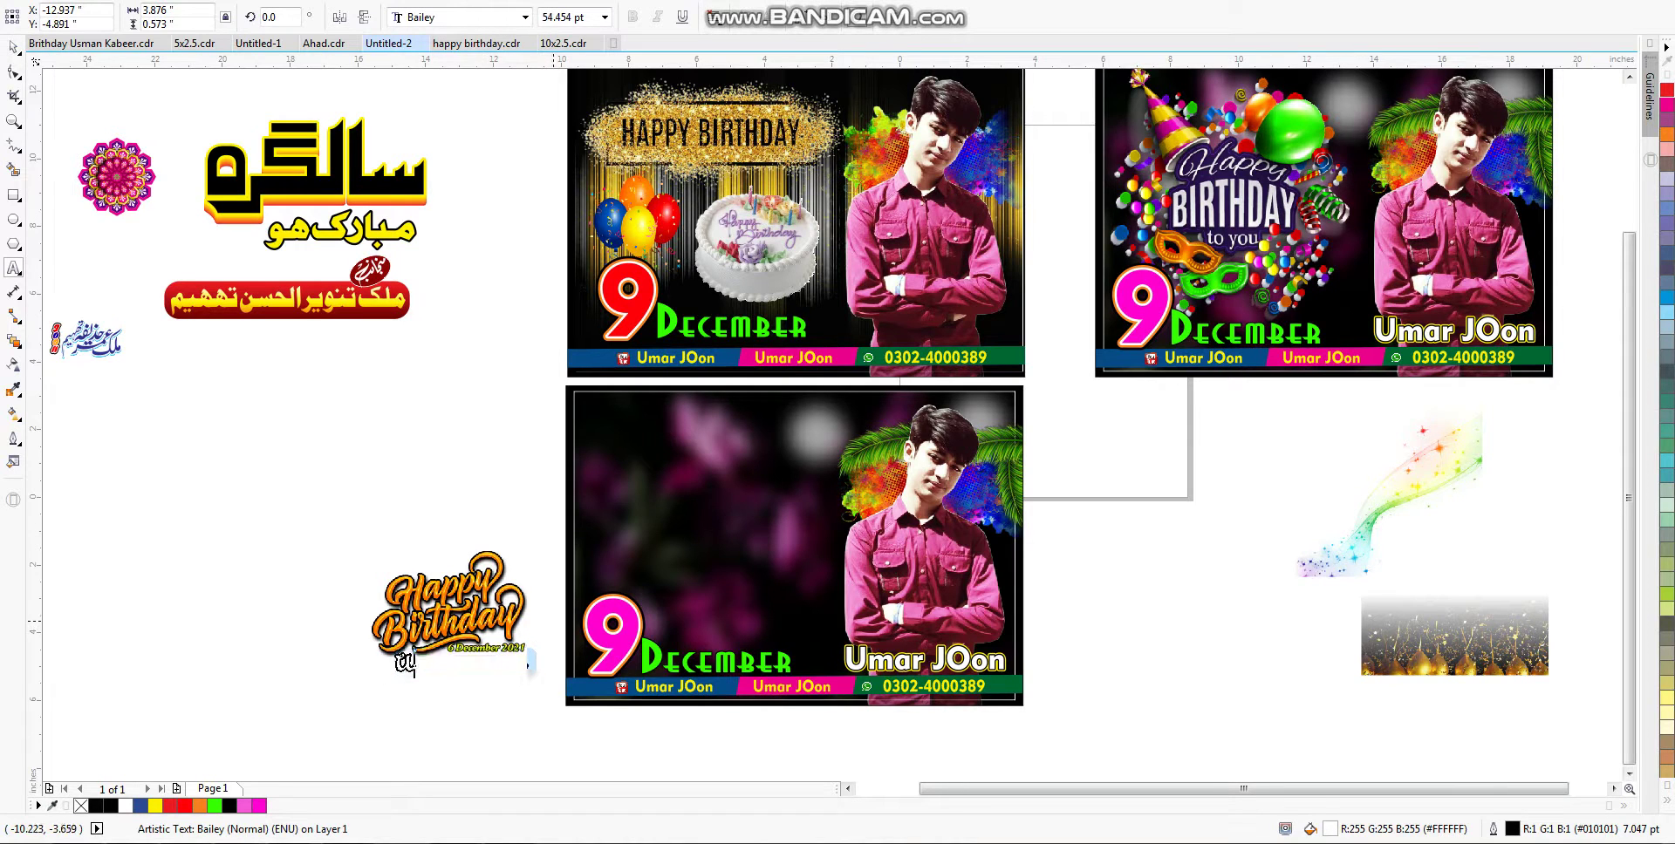
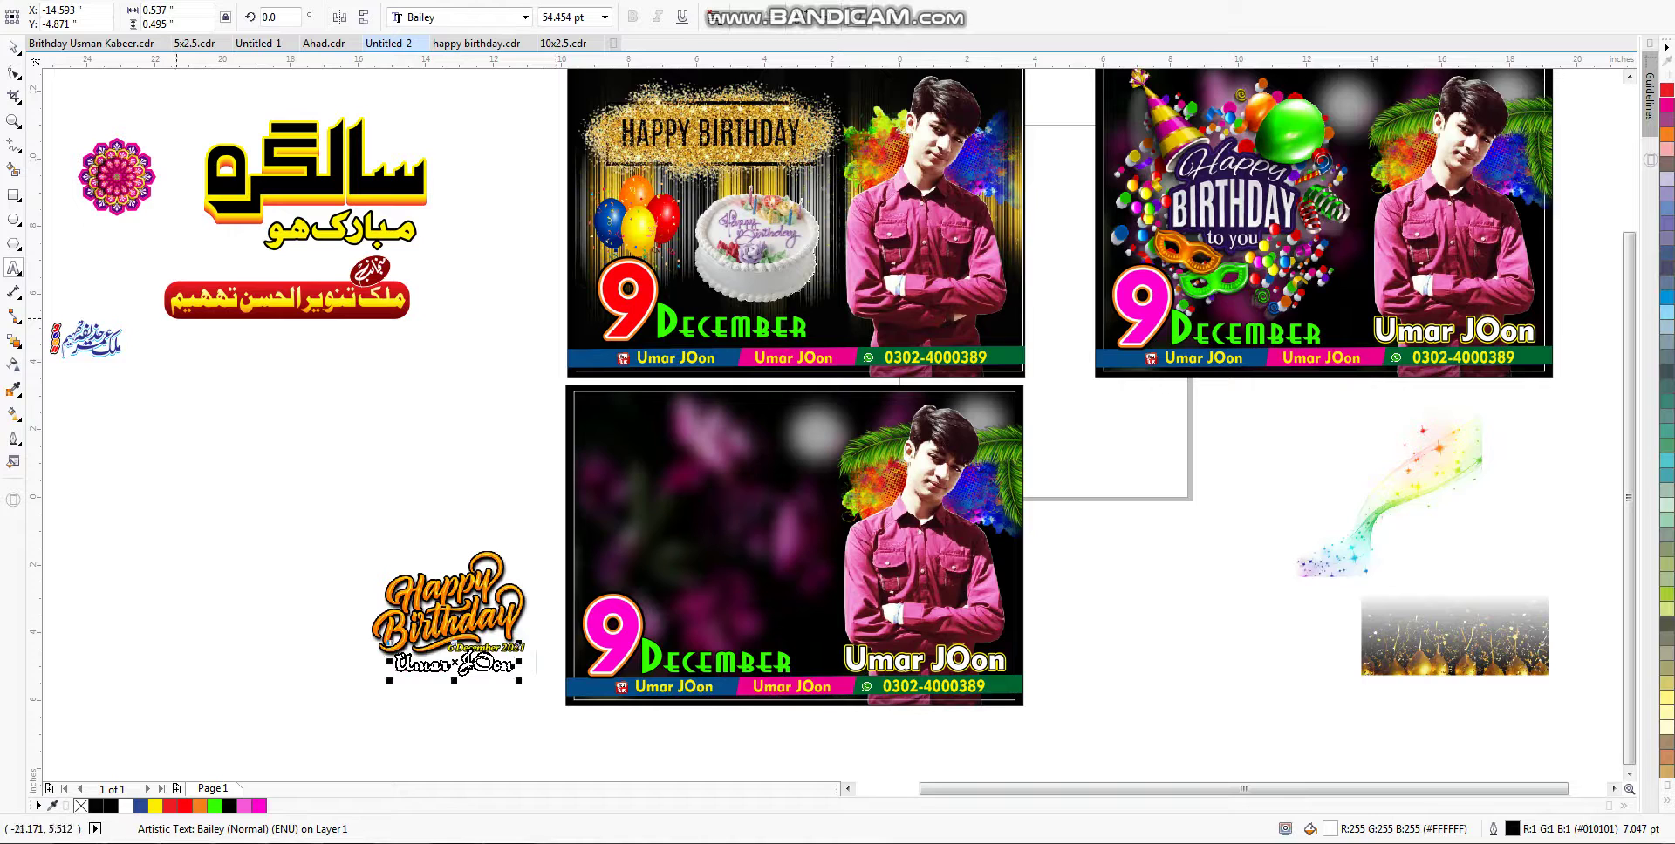
pyautogui.click(13, 47)
# Step: Move the three-part Happy Birthday logo onto the bottom card's upper left and enlarge it
pyautogui.moveTo(550, 728); pyautogui.dragTo(288, 497)
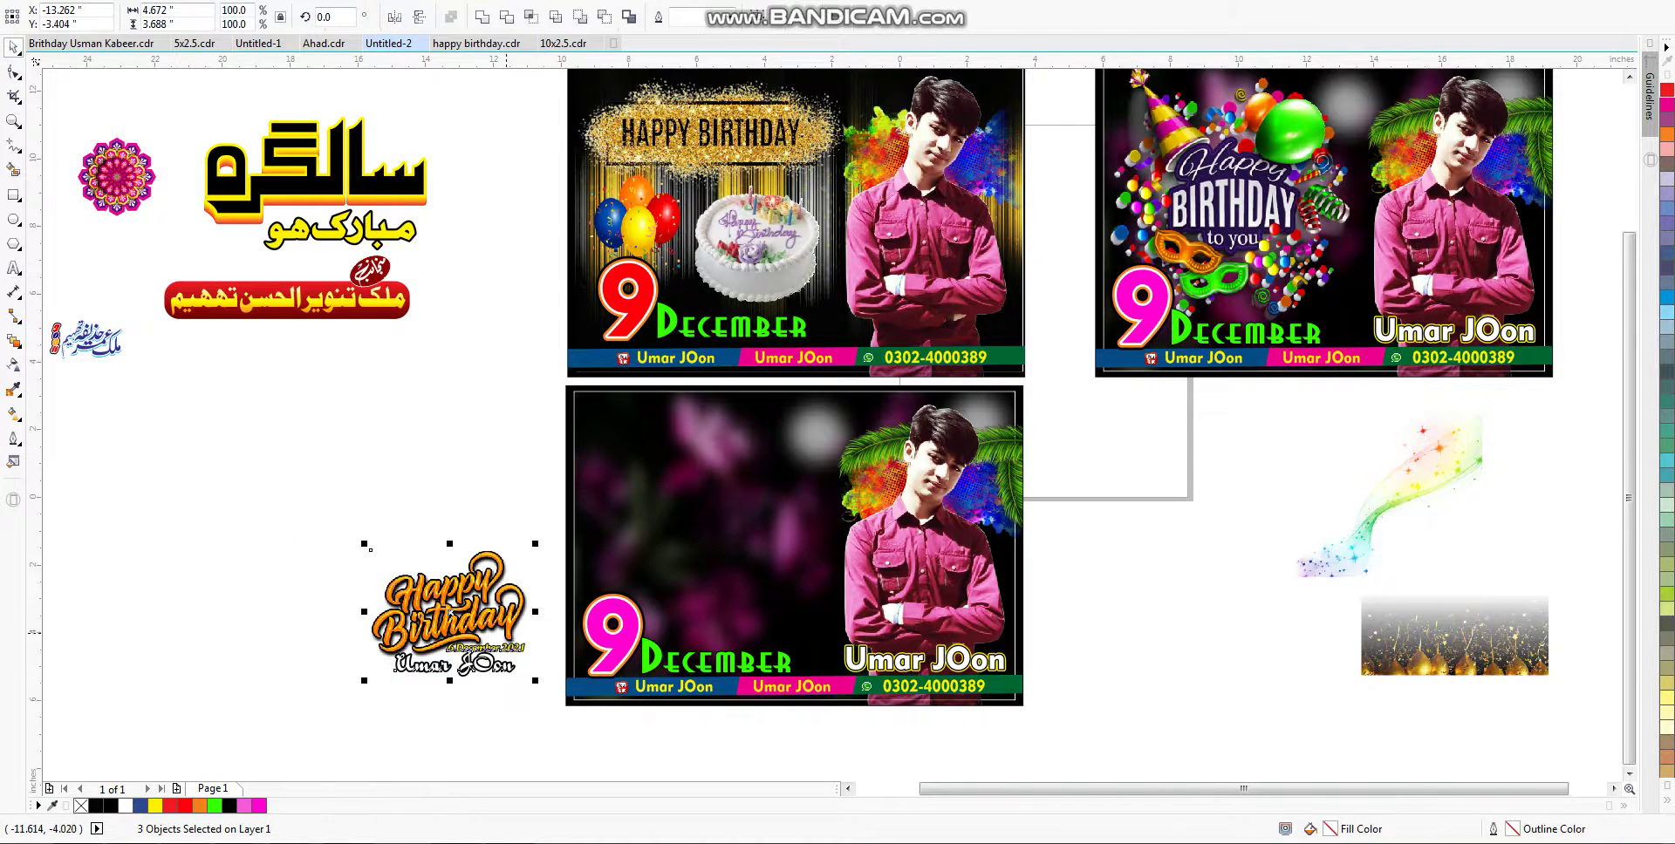
pyautogui.moveTo(450, 612); pyautogui.dragTo(657, 469)
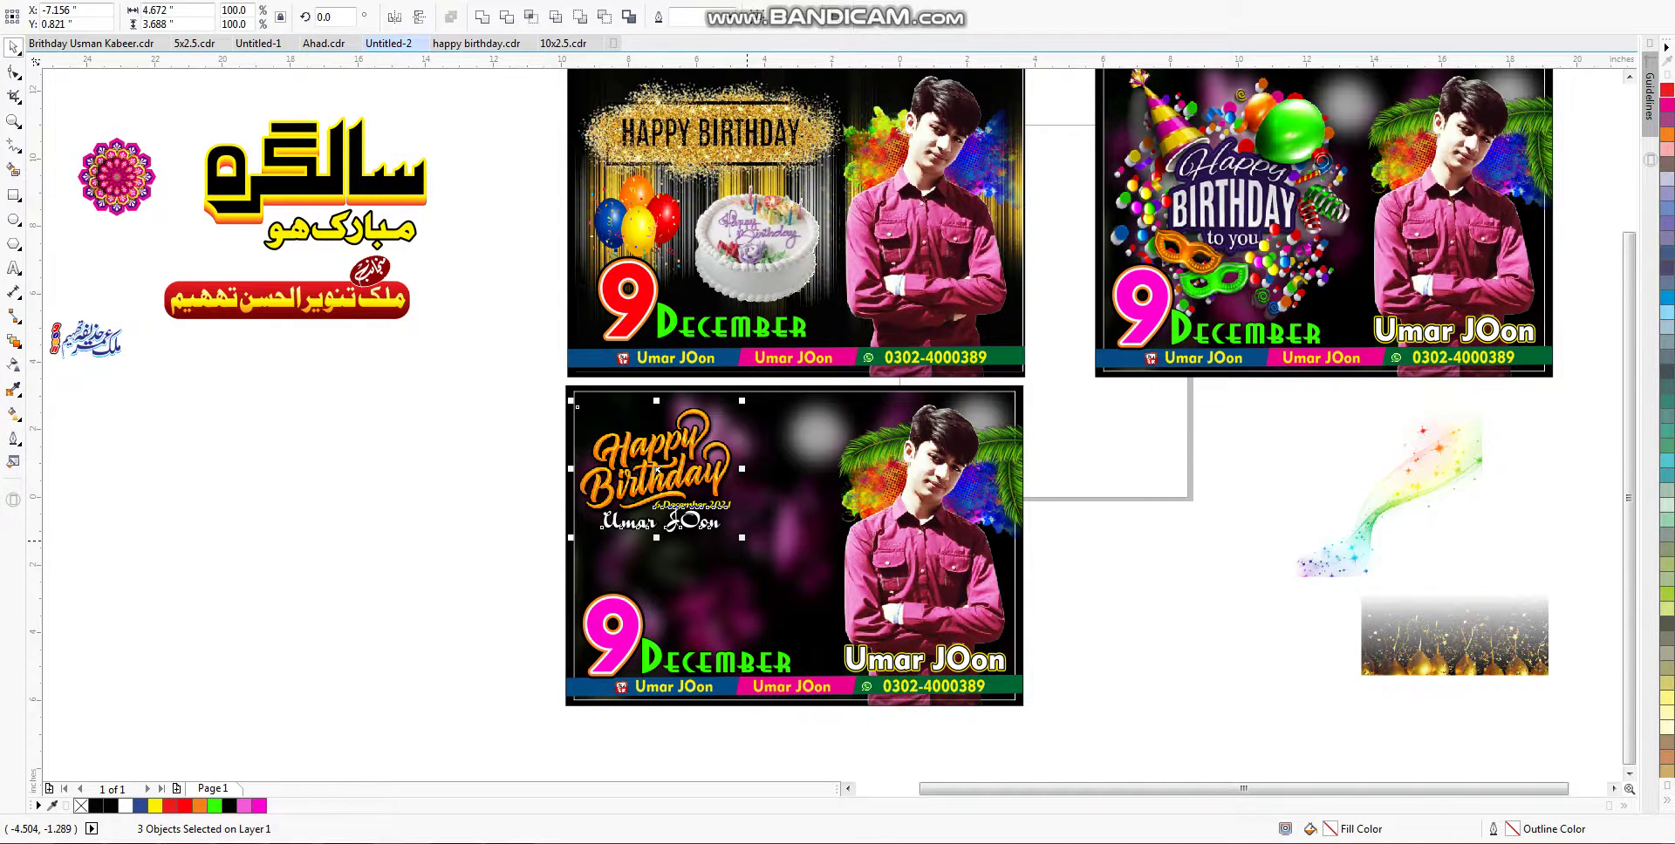
pyautogui.moveTo(741, 538); pyautogui.dragTo(833, 607)
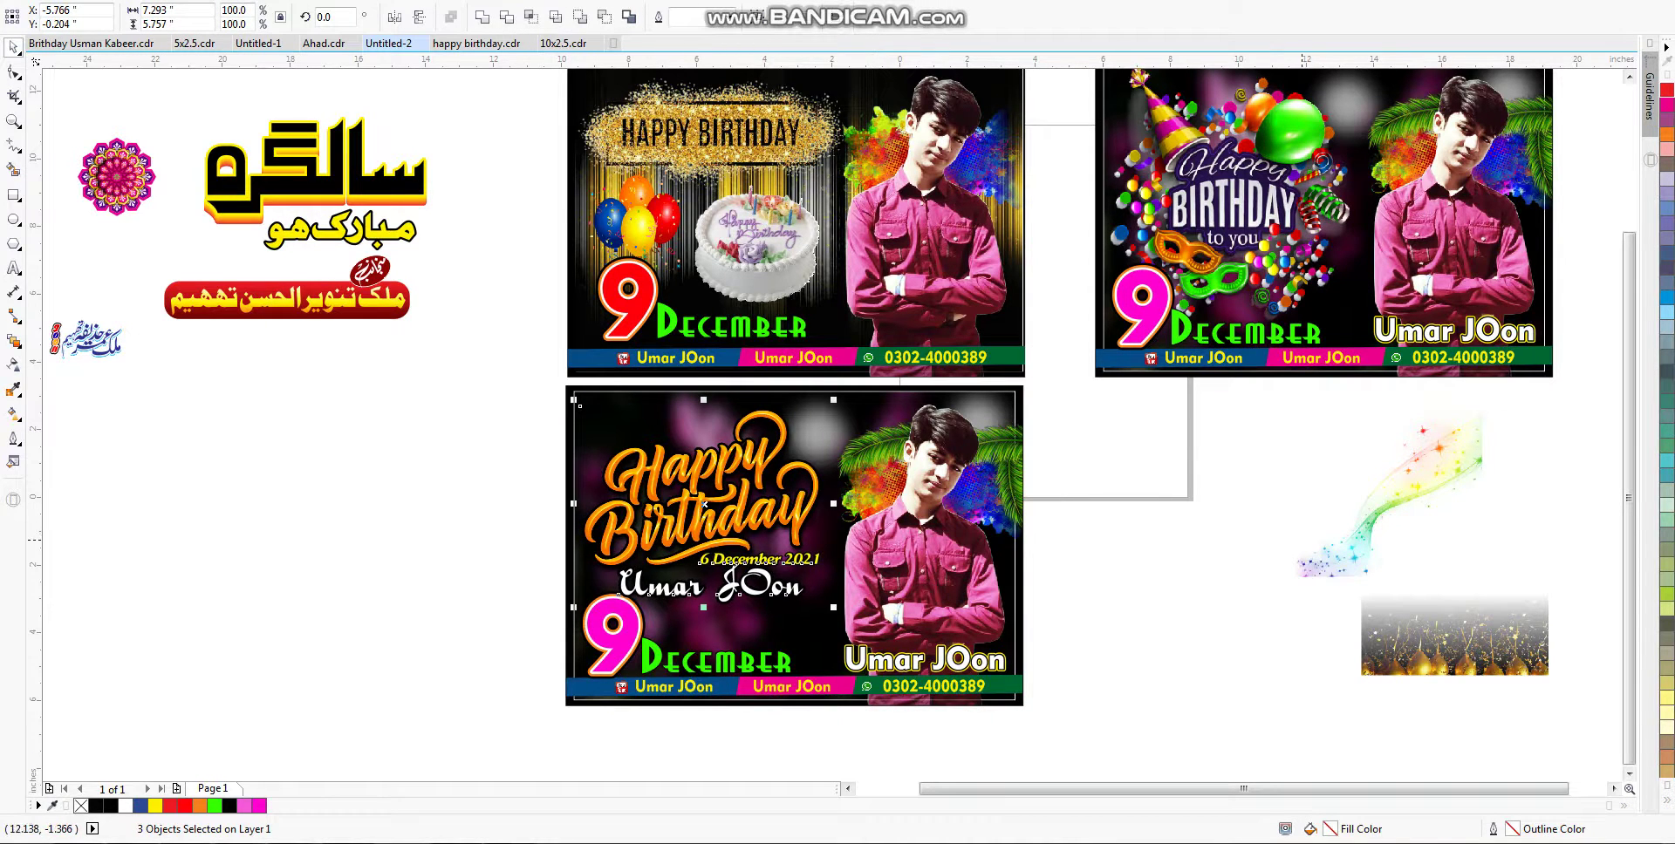
# Step: Move the rainbow sparkles picture onto the bottom card
pyautogui.moveTo(1387, 515); pyautogui.dragTo(723, 561)
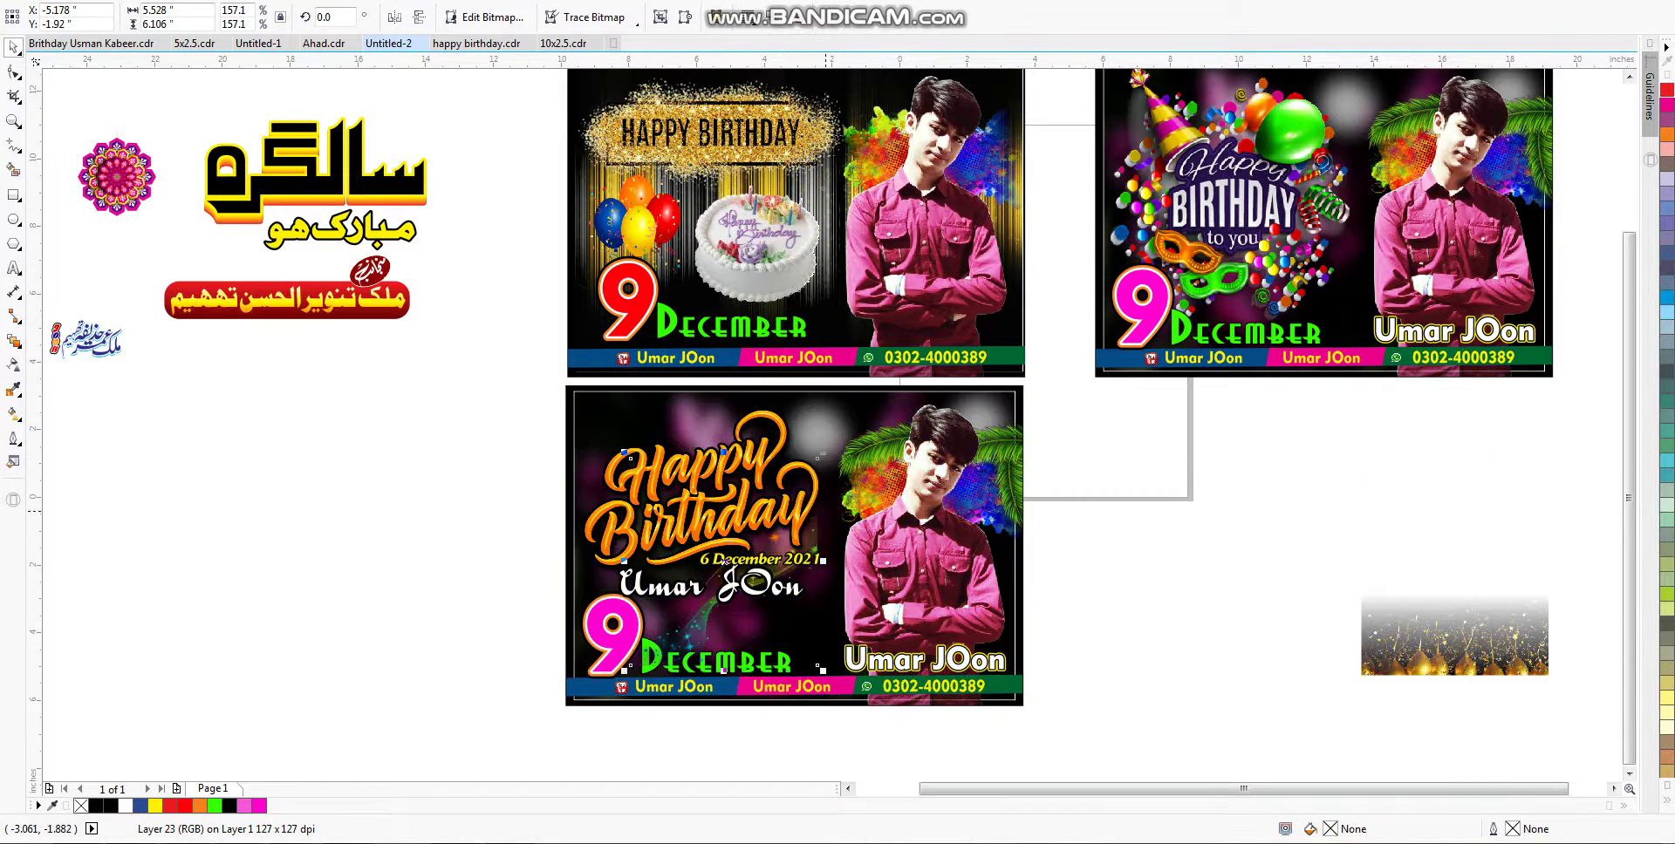
pyautogui.click(723, 562)
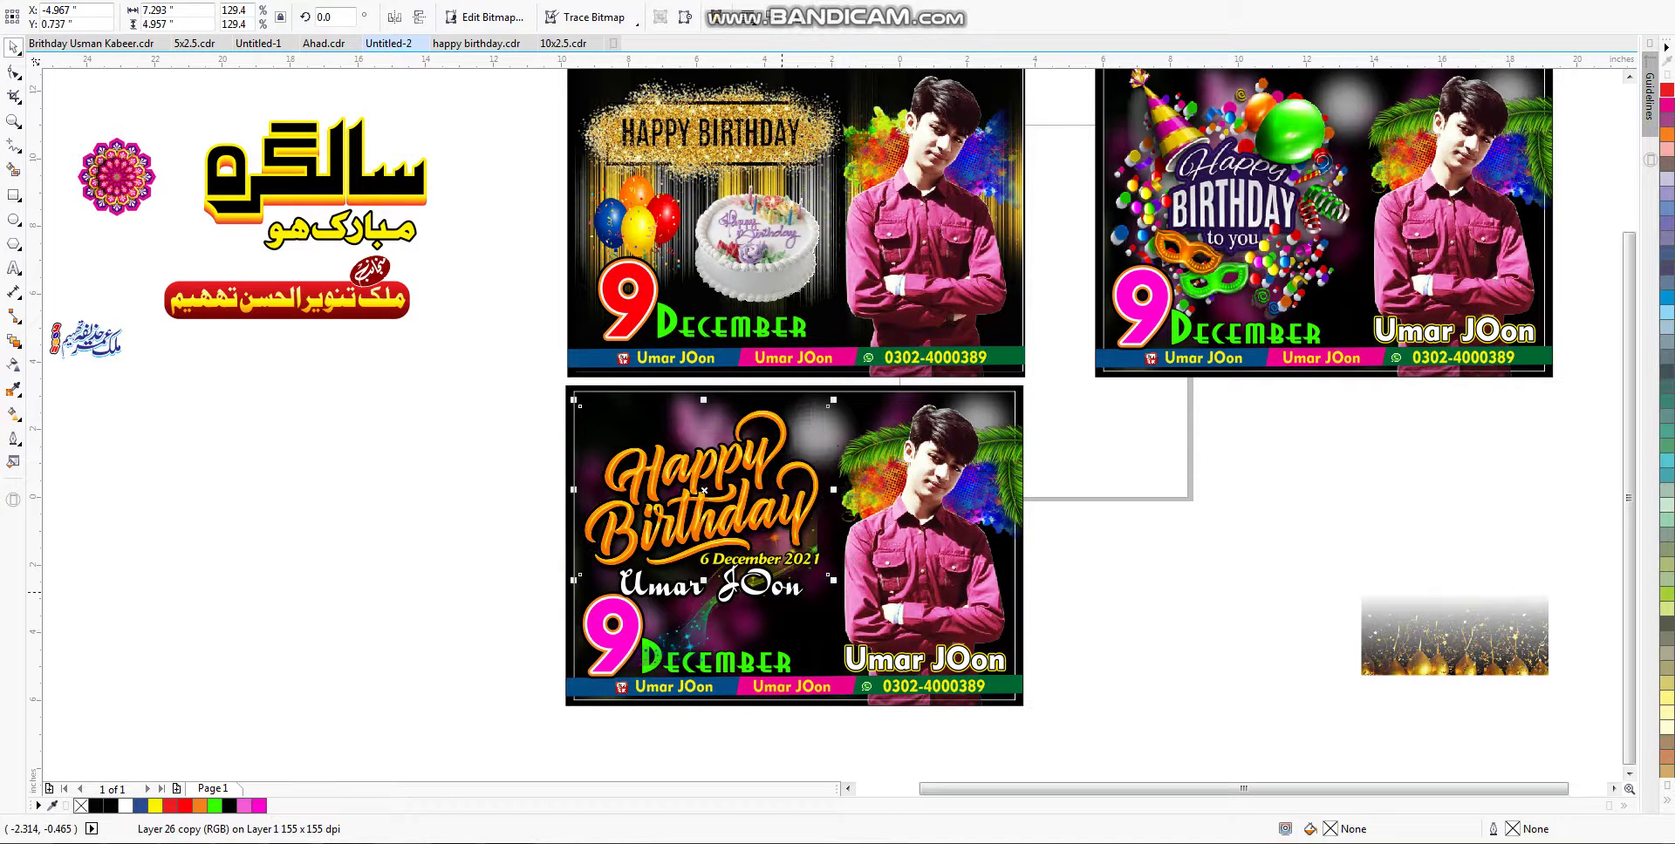
pyautogui.keyDown('alt'); pyautogui.click(725, 561); pyautogui.keyUp('alt')
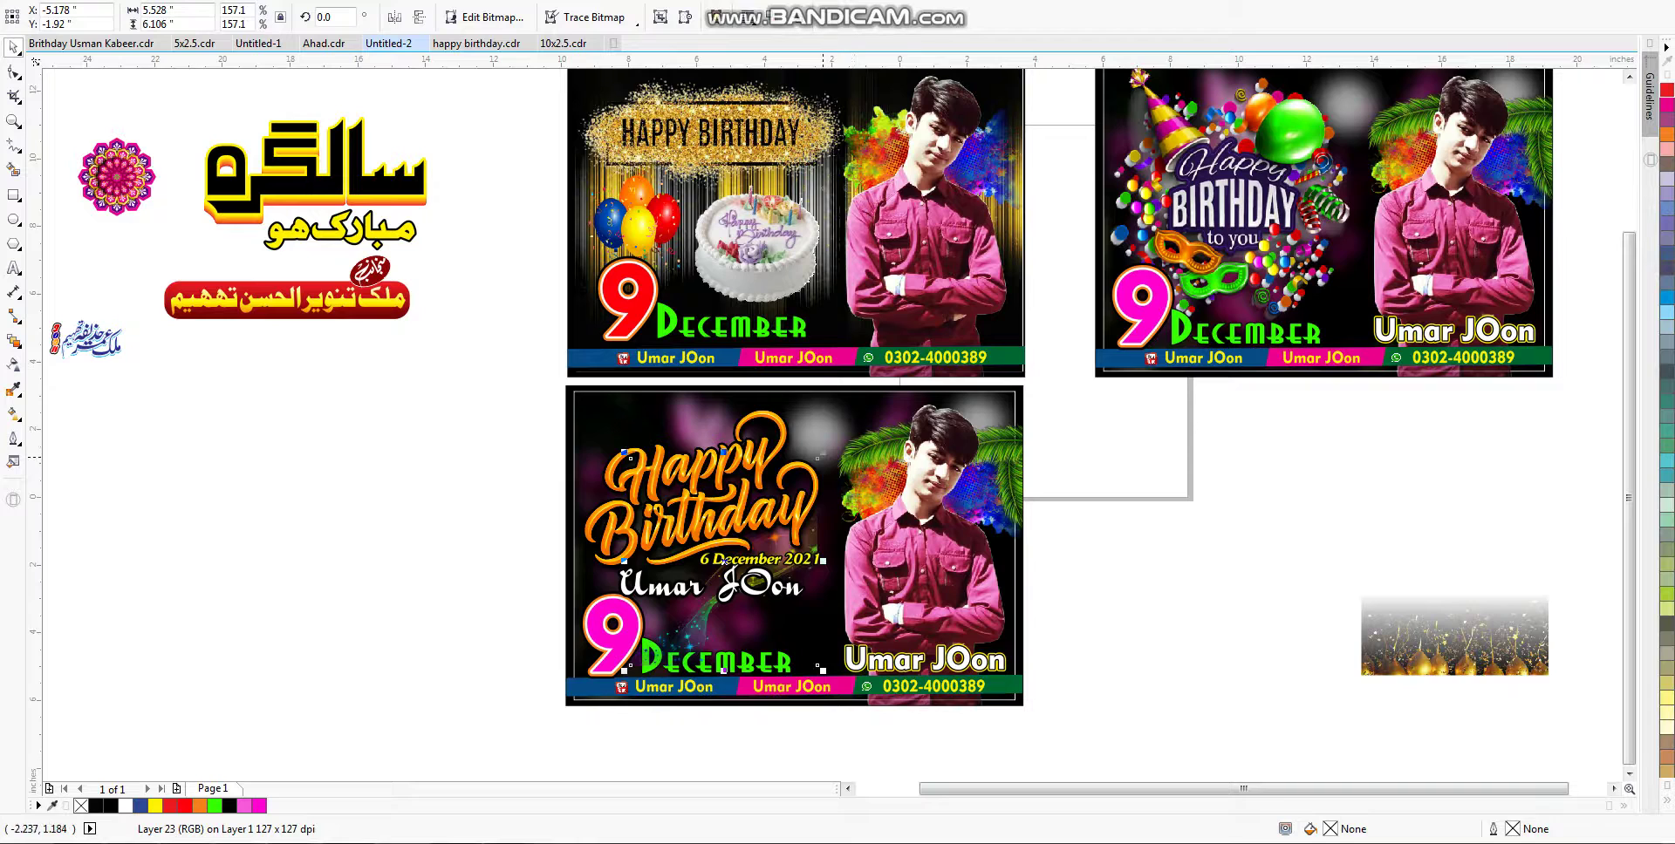
pyautogui.press('Escape')
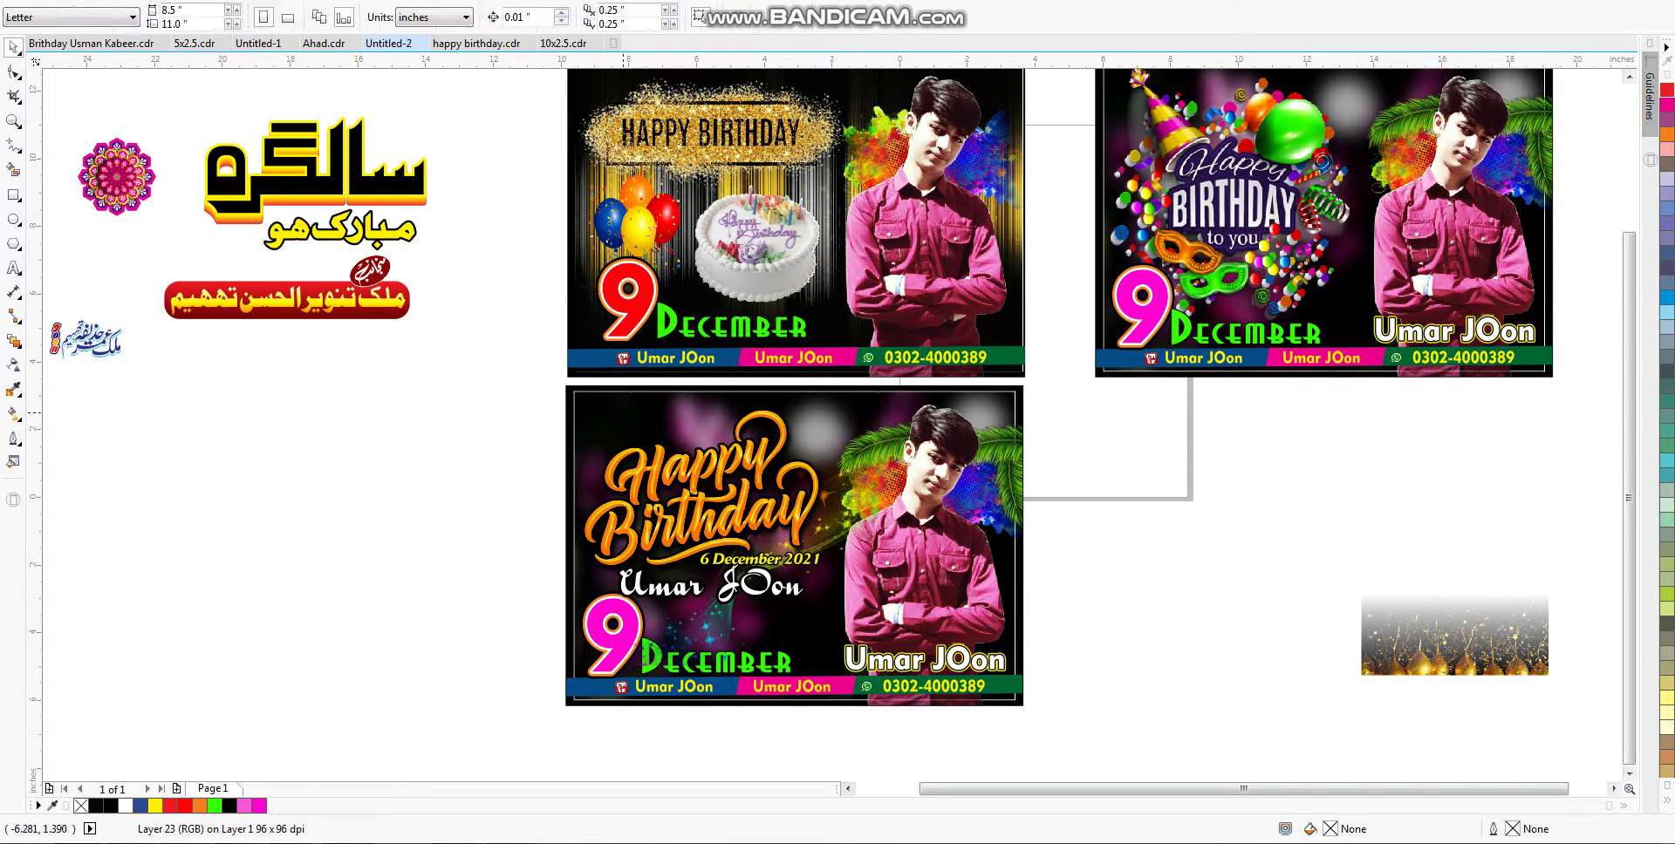
# Step: Move the gold sparkle picture onto the bottom card and enlarge it over the lower left
pyautogui.click(680, 447)
pyautogui.click(826, 428)
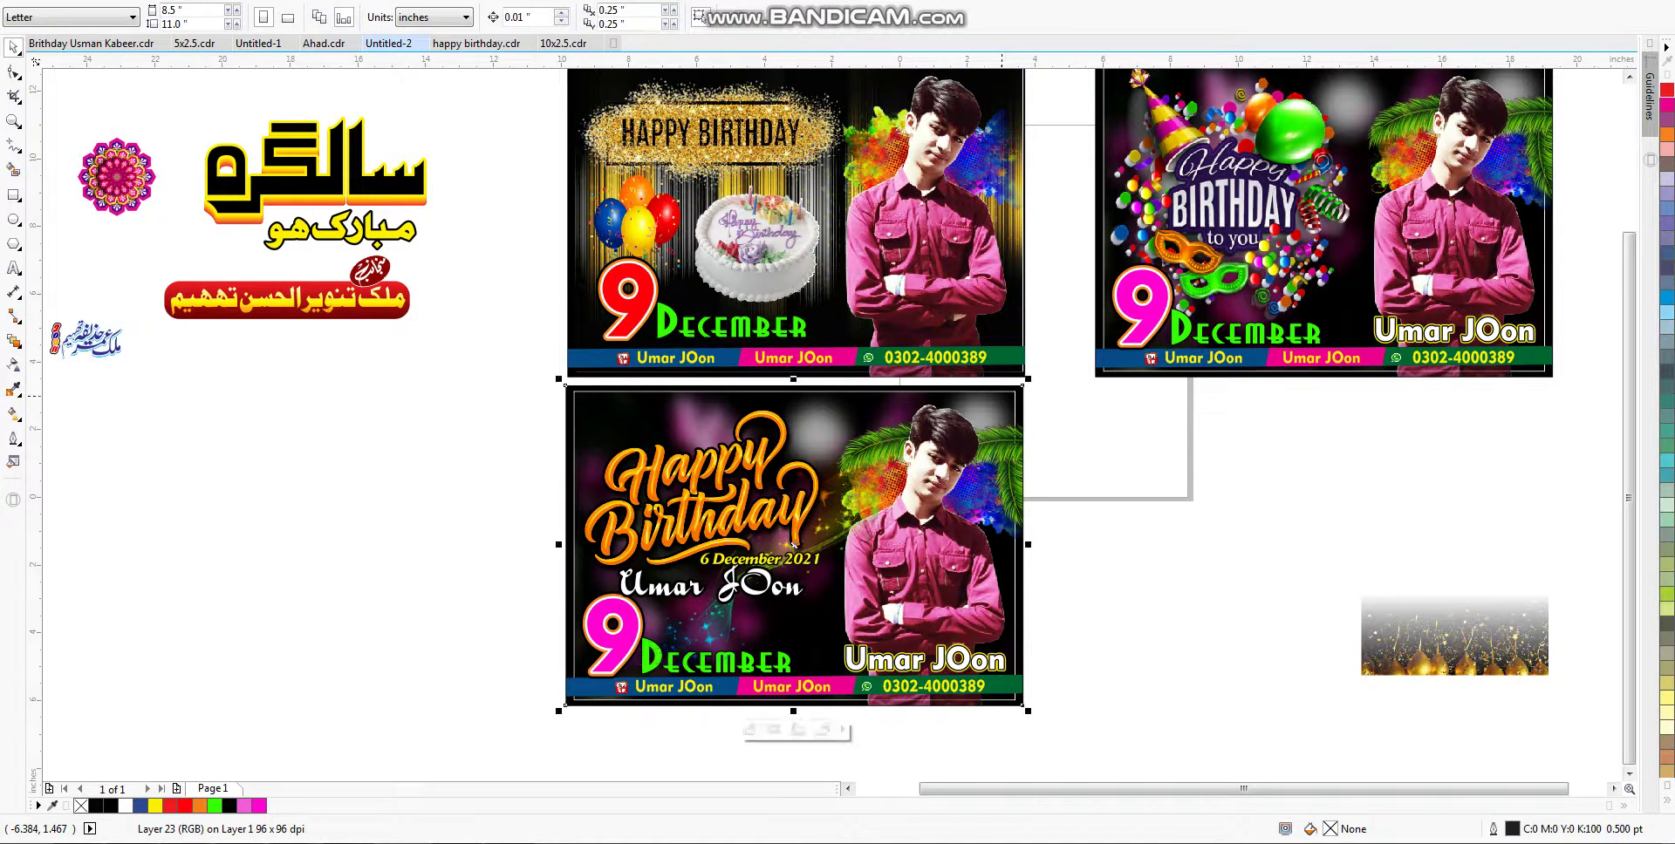
pyautogui.moveTo(1450, 654); pyautogui.dragTo(681, 663)
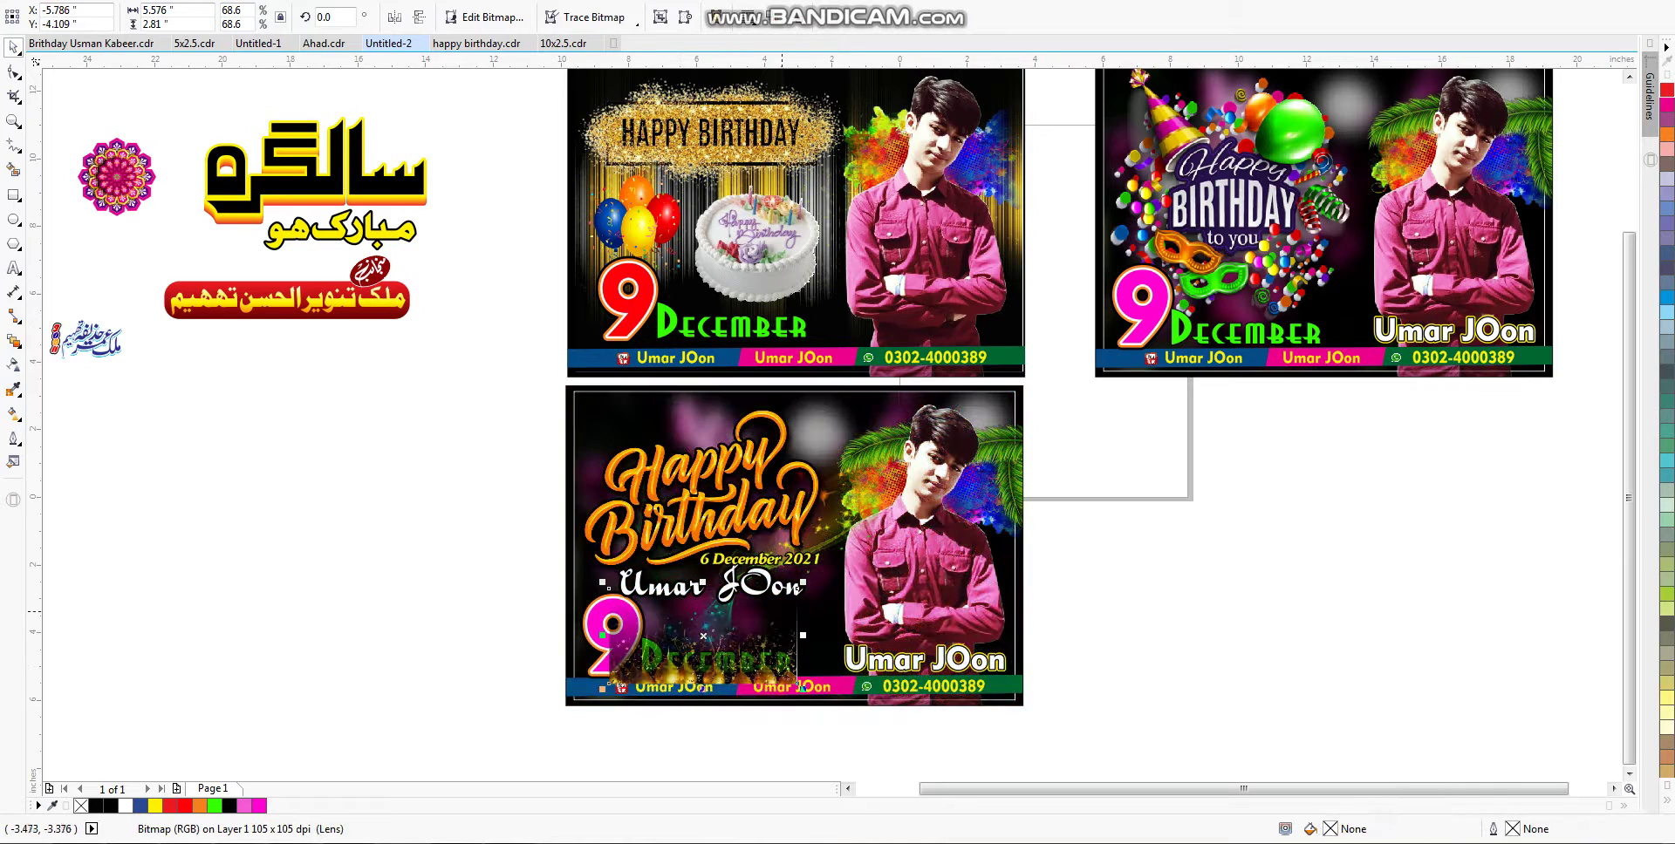
pyautogui.moveTo(803, 689); pyautogui.dragTo(875, 694)
# Step: Place the sparkles behind the 9 December text, then adjust their stacking order
pyautogui.click(615, 409)
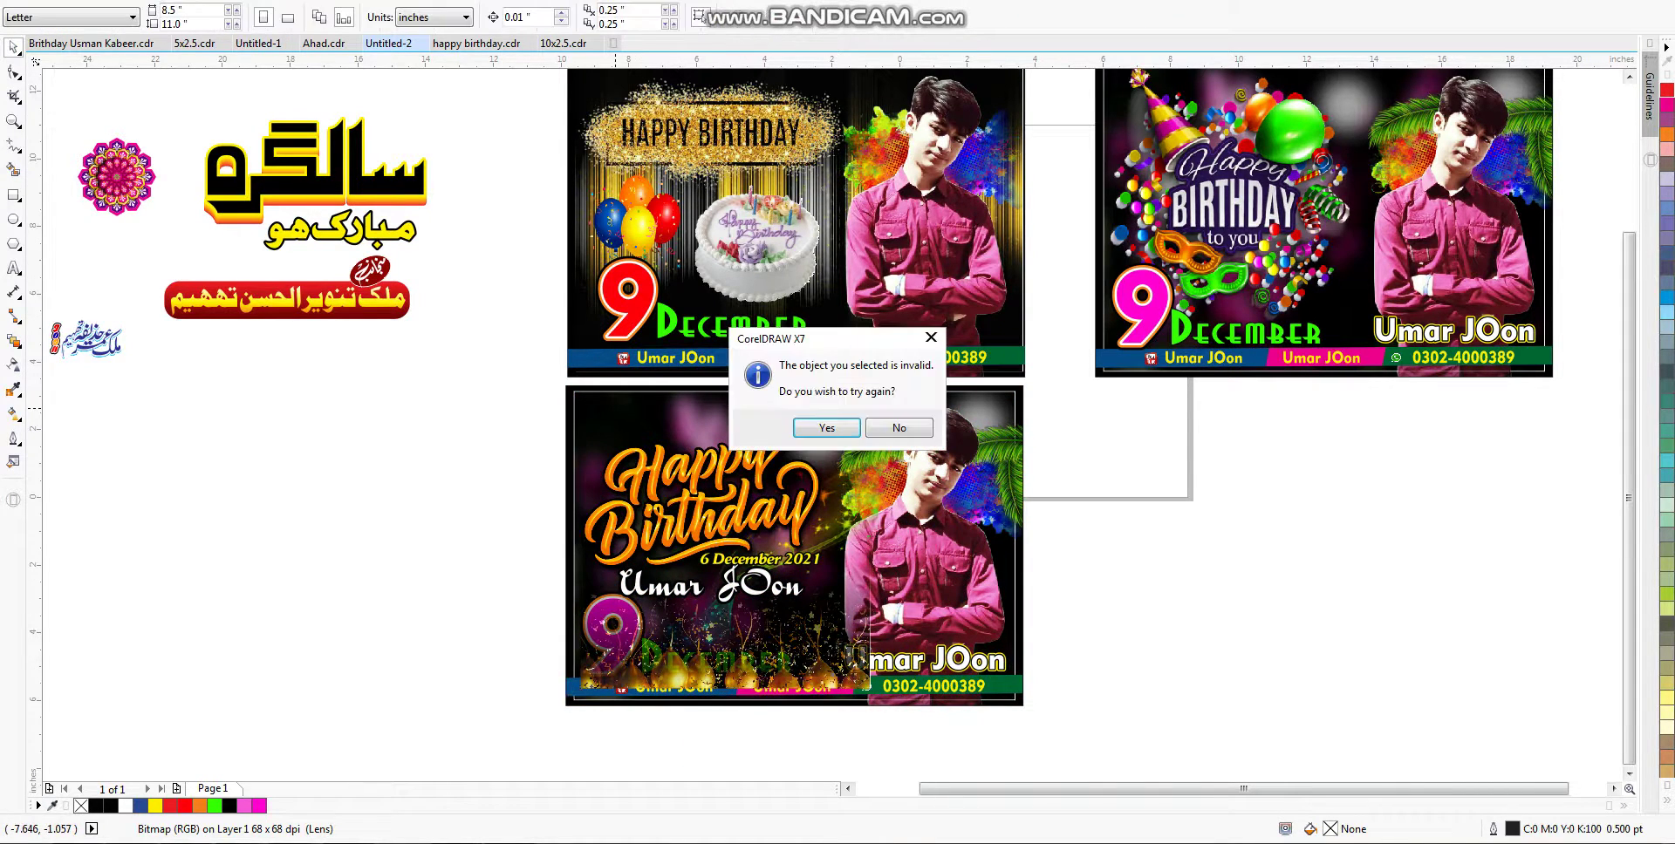
pyautogui.click(826, 427)
pyautogui.click(772, 632)
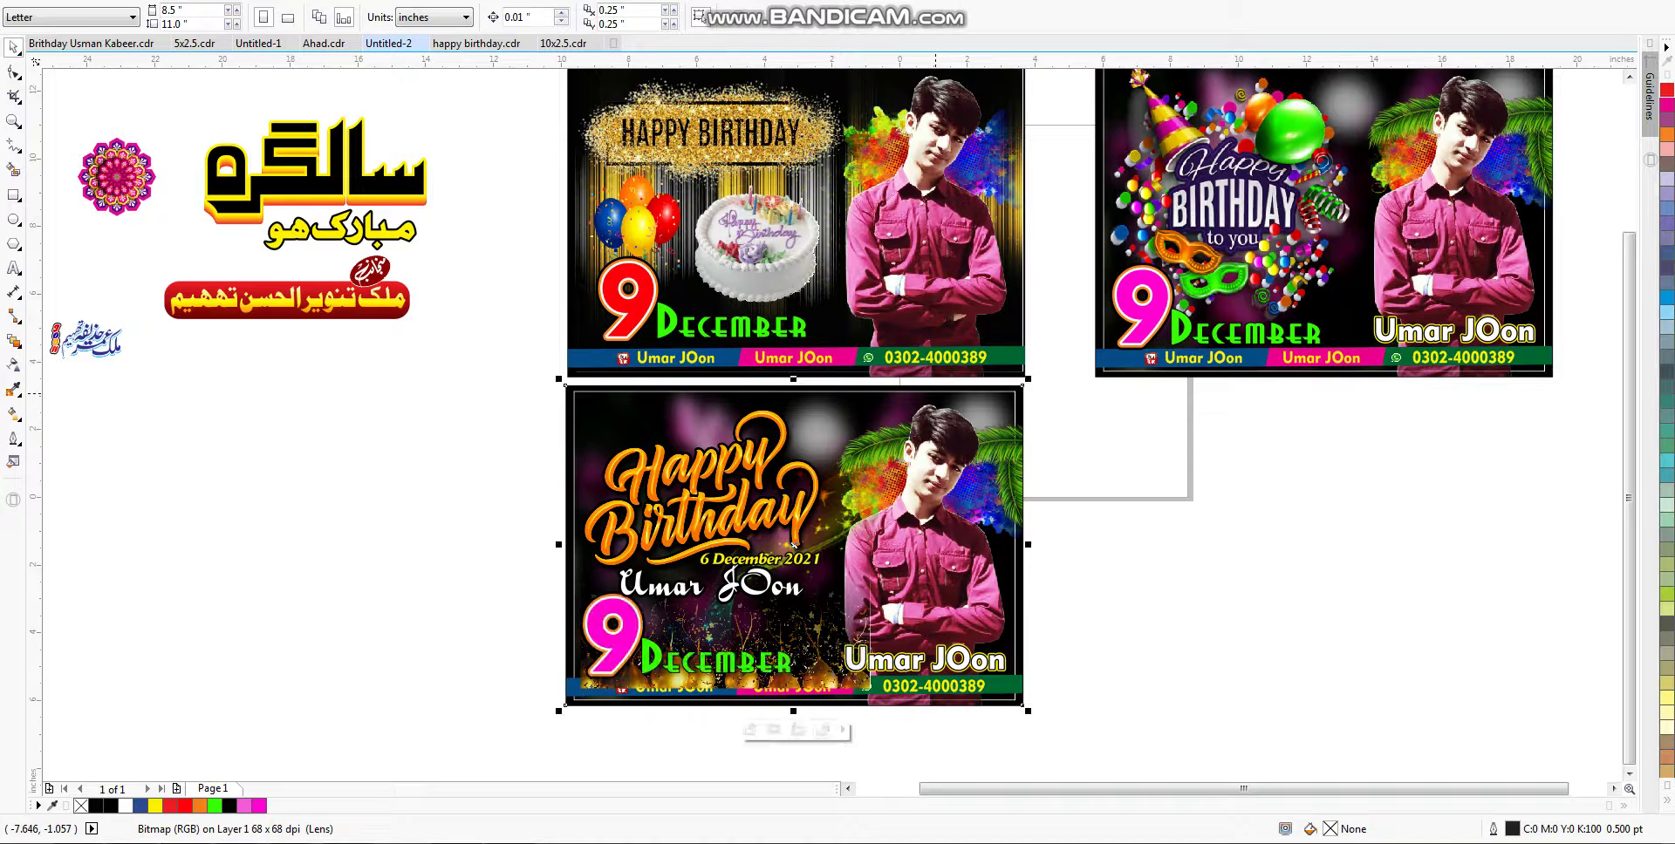
pyautogui.hotkey('ctrl', 'pagedown')
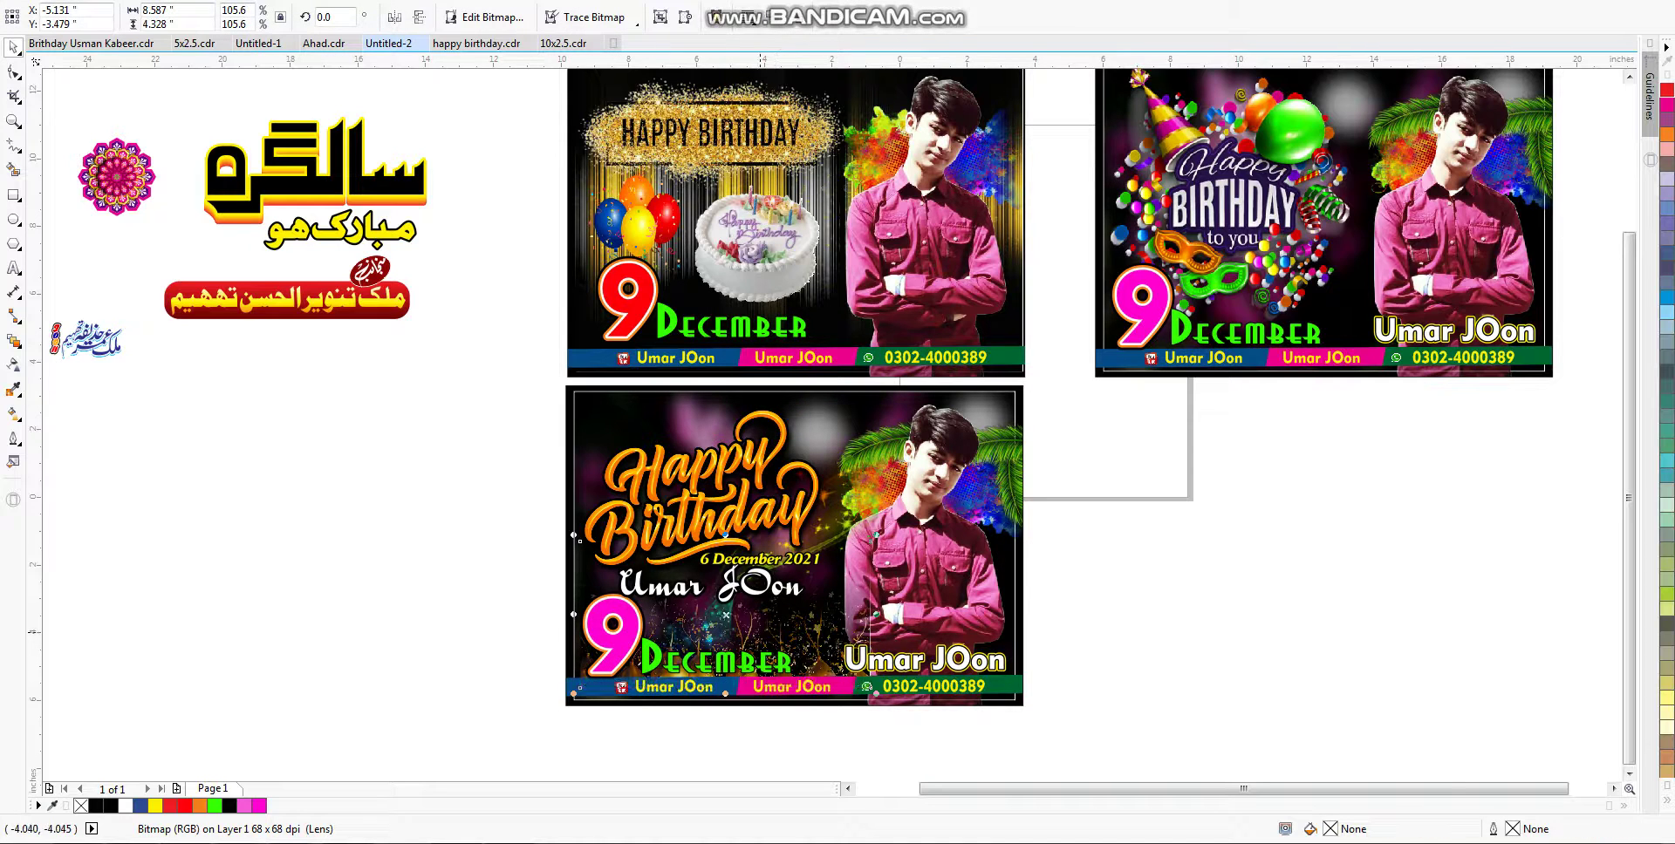
pyautogui.hotkey('ctrl', 'pagedown')
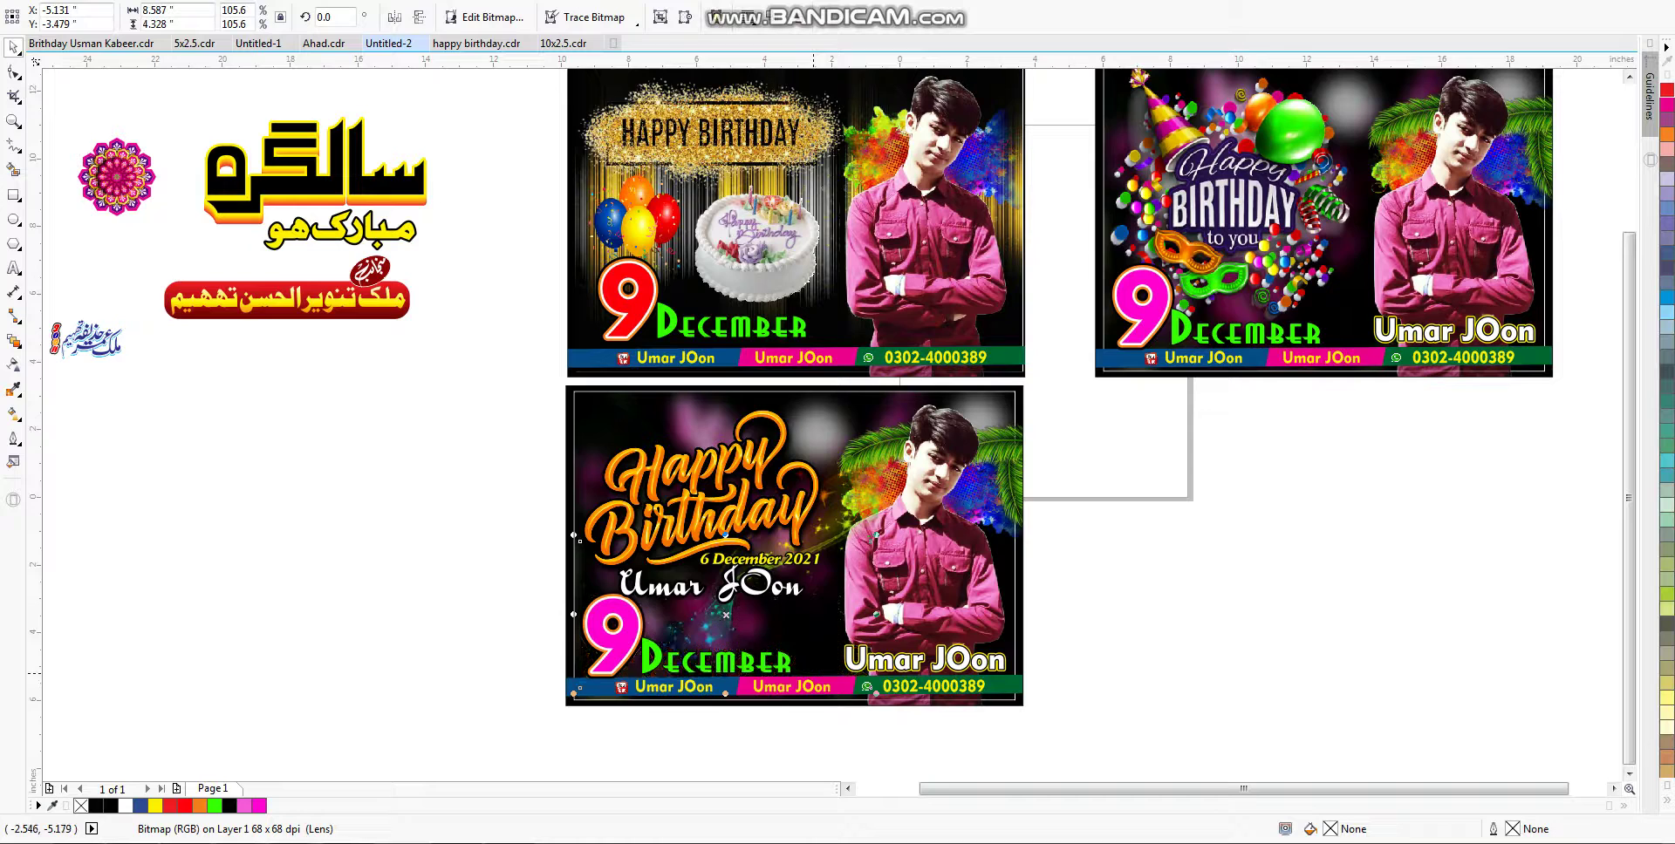
pyautogui.hotkey('ctrl', 'pageup')
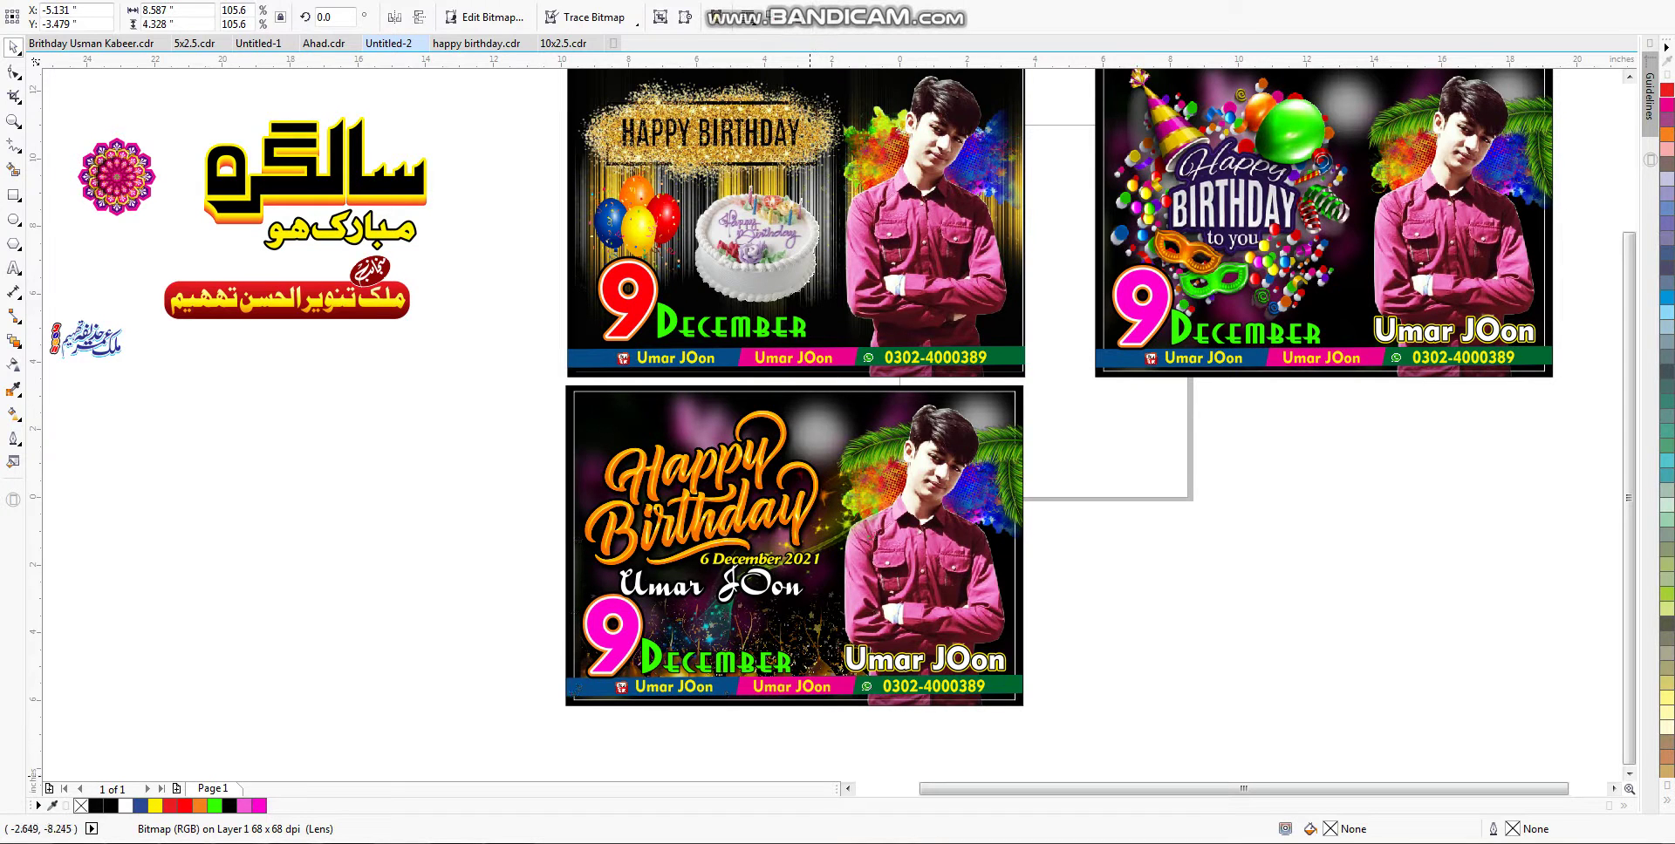
pyautogui.press('Escape')
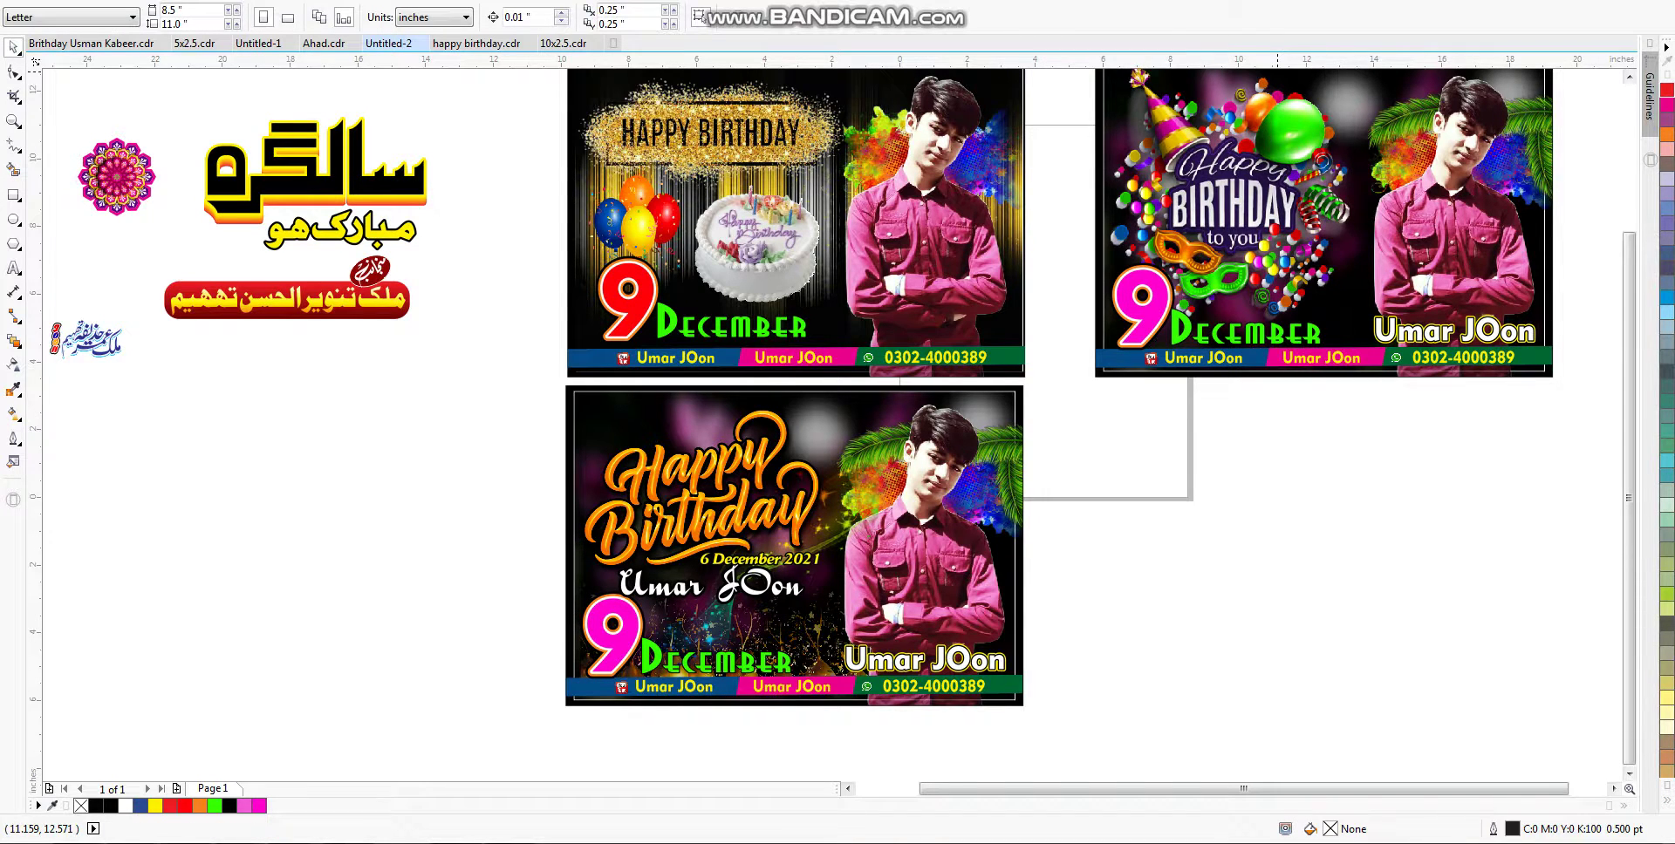
pyautogui.click(477, 43)
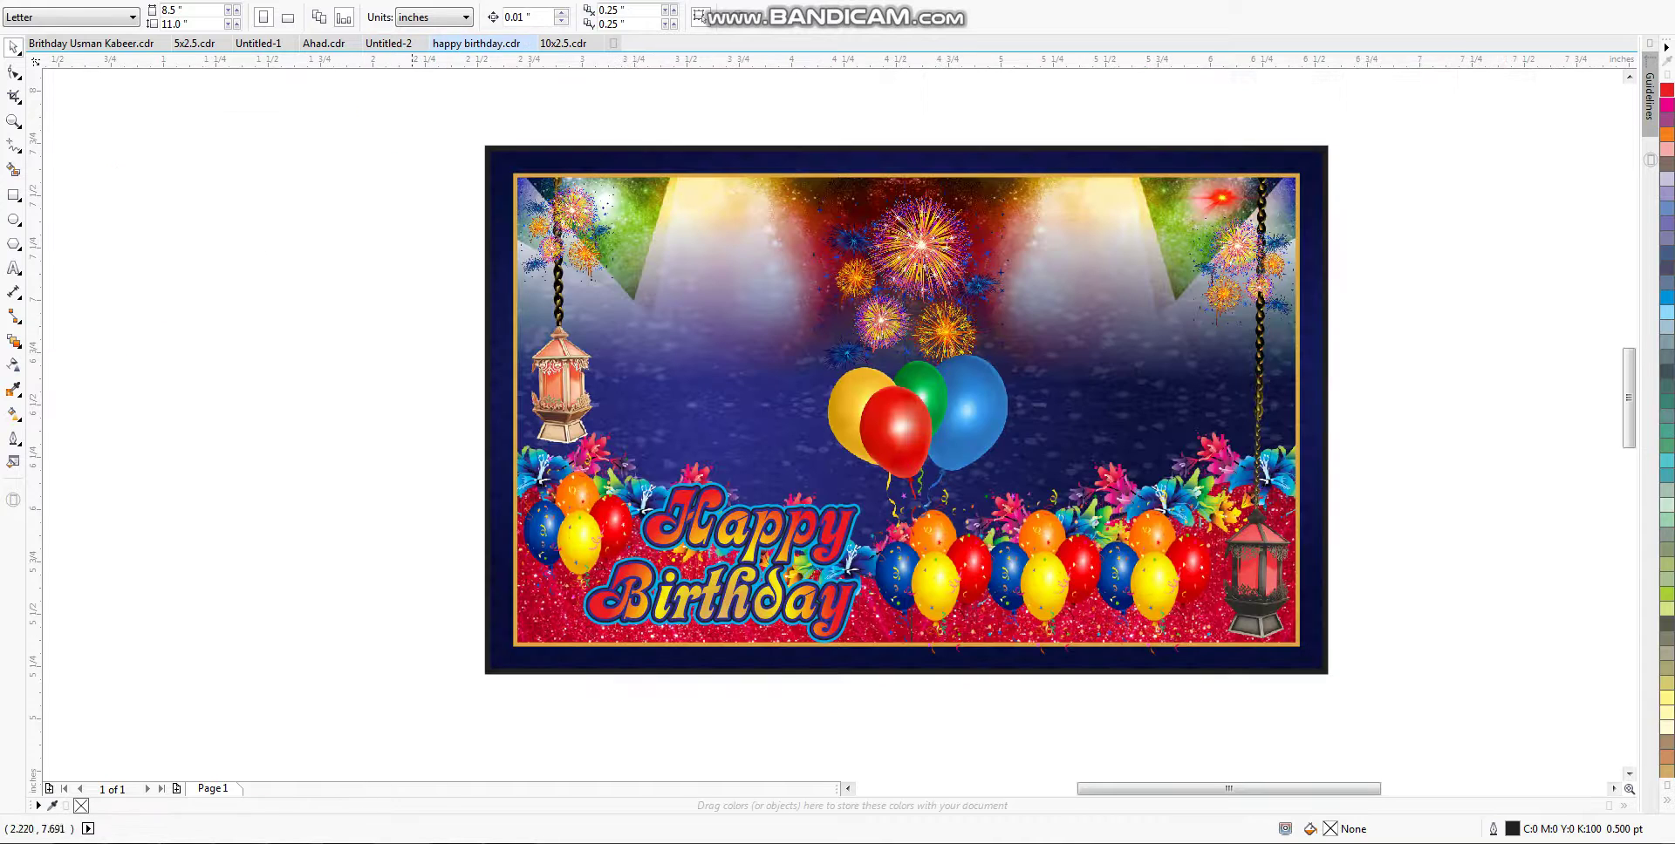
# Step: Bring the balloon banner design from happy birthday.cdr into Untitled-2's fourth slot and enlarge it to match the other posters
pyautogui.hotkey('ctrl', 'a')
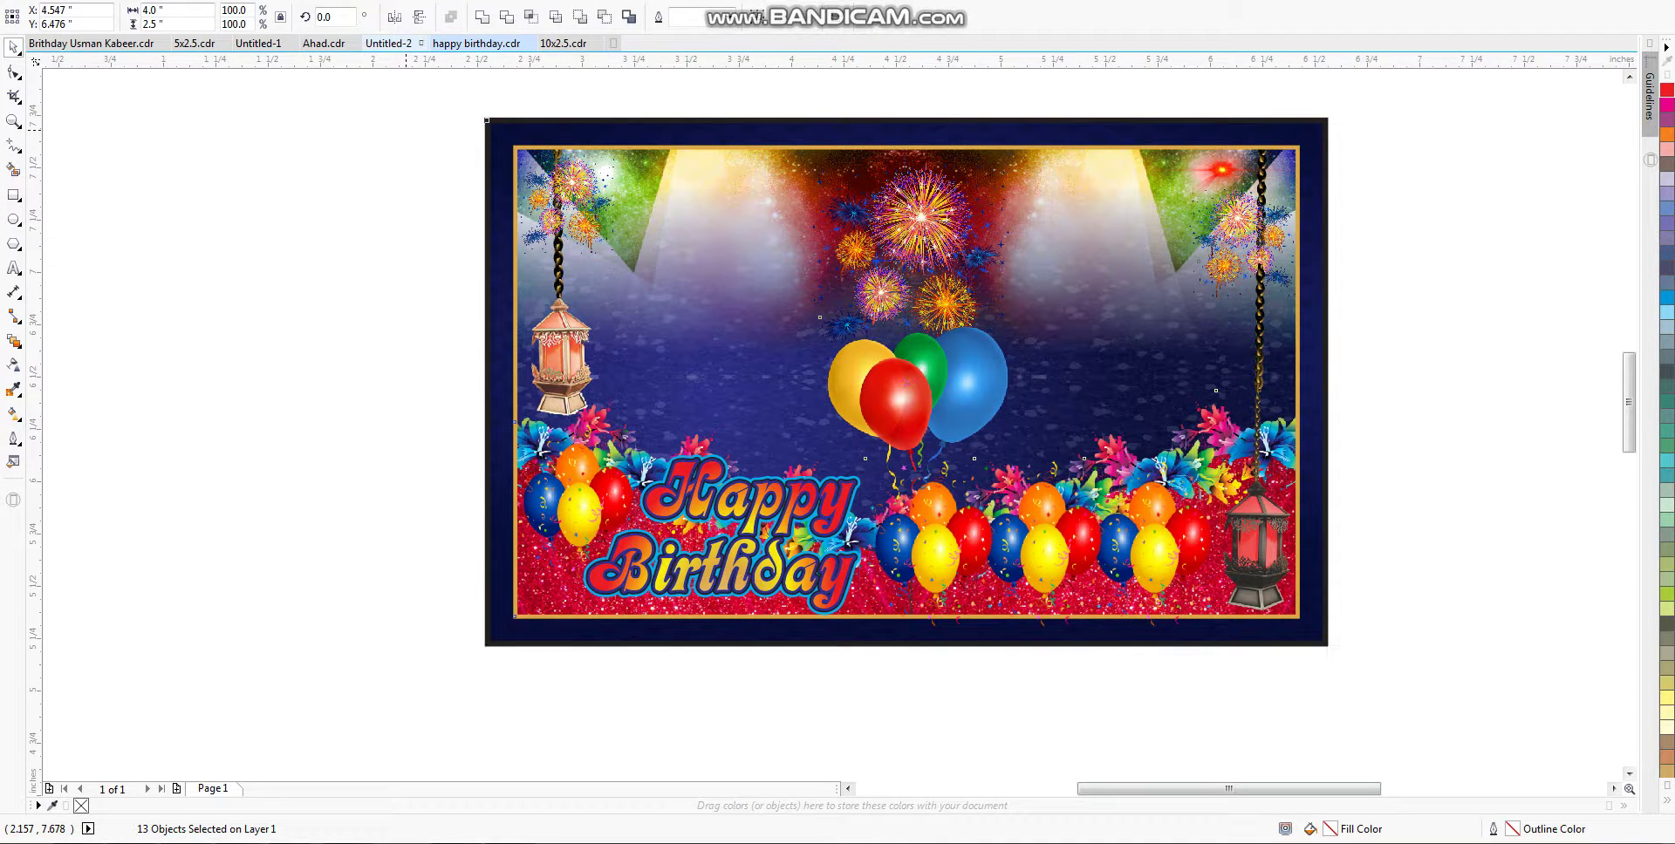
pyautogui.click(388, 43)
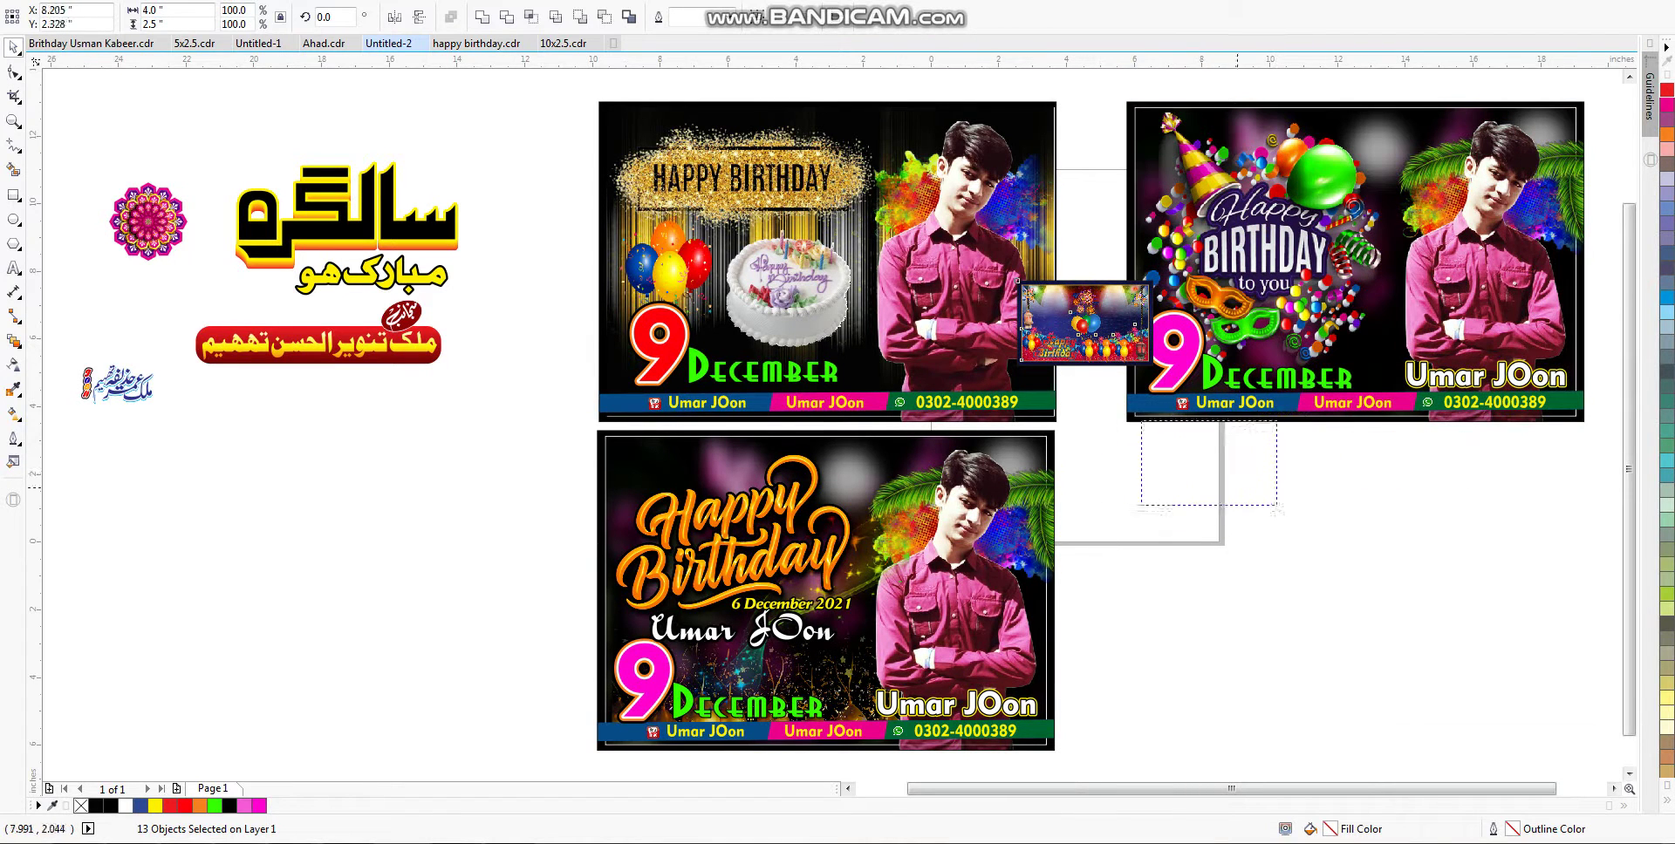
pyautogui.moveTo(1019, 283); pyautogui.dragTo(1127, 431)
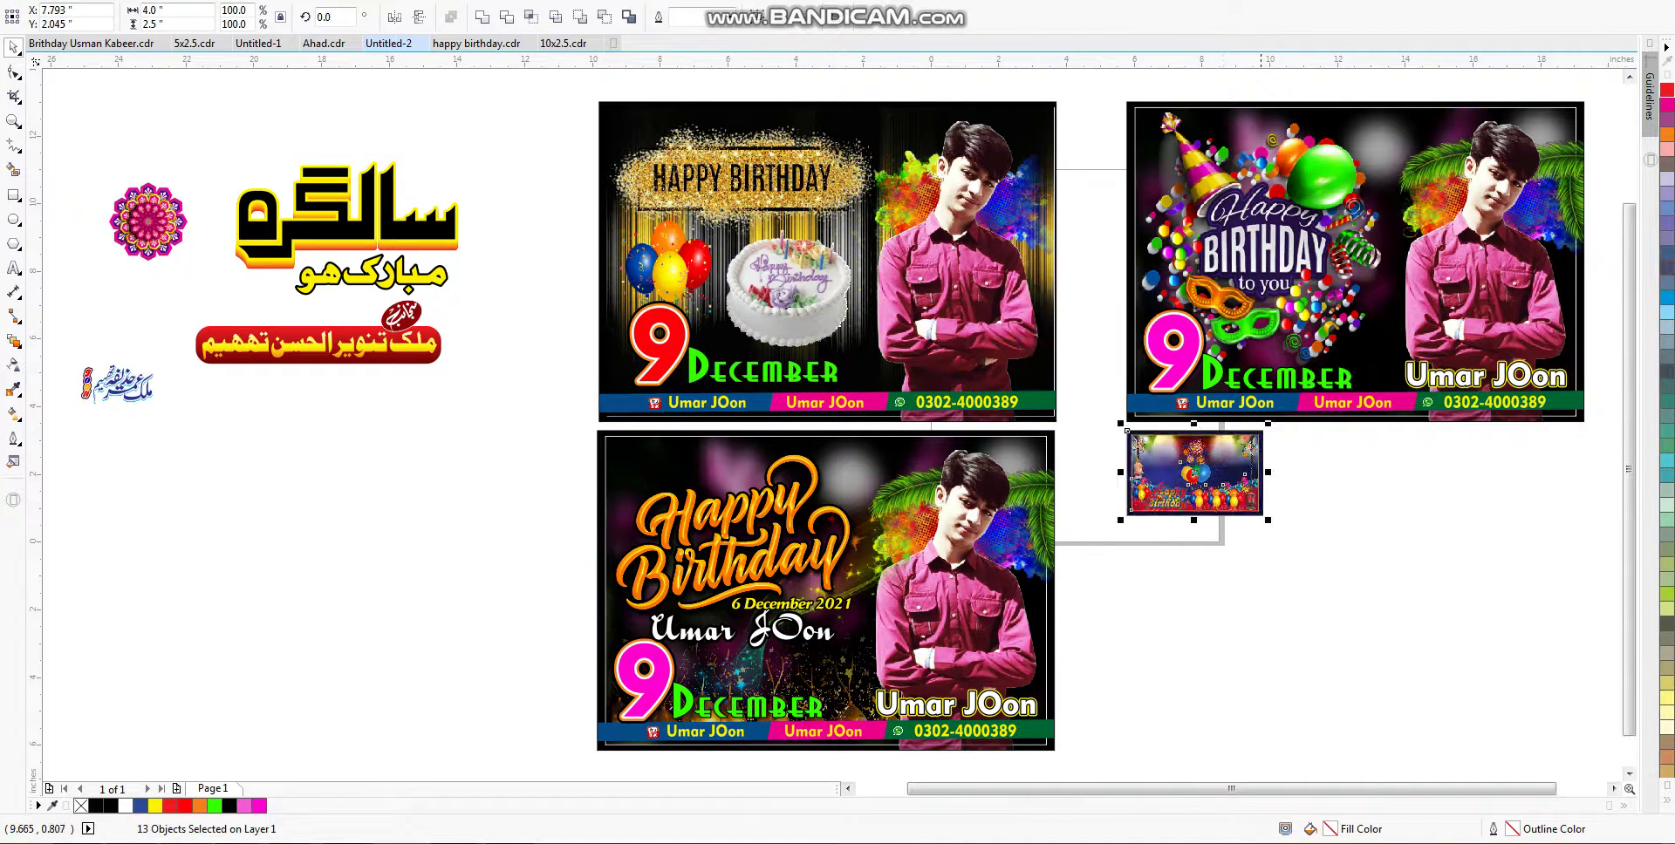
pyautogui.moveTo(1268, 520); pyautogui.dragTo(1383, 636)
pyautogui.scroll(1, 864, 392)
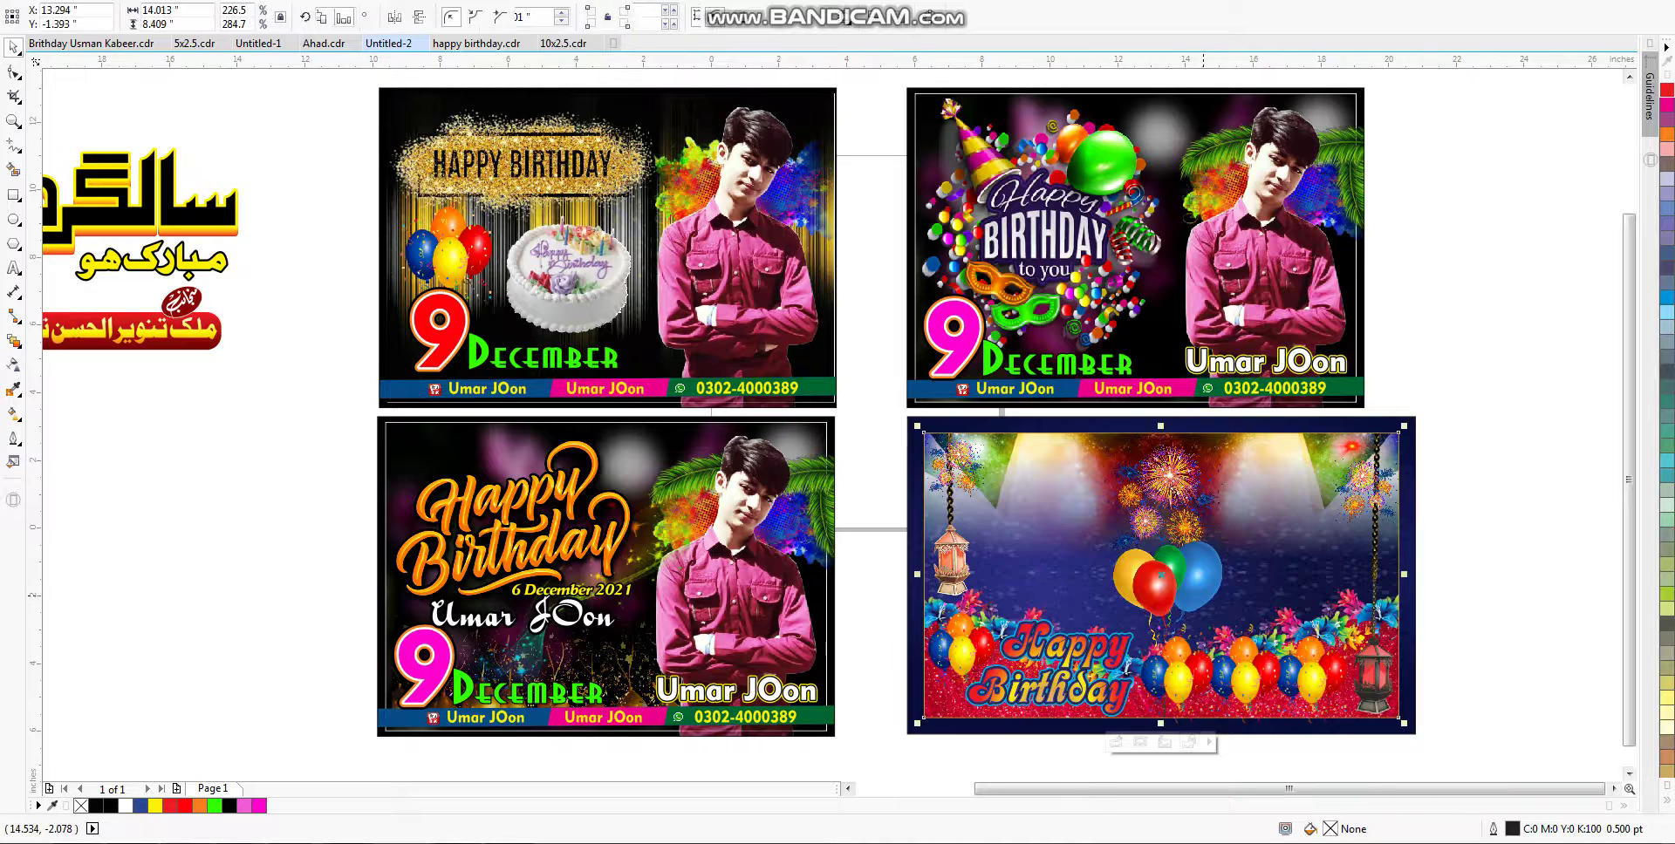
# Step: Place the Happy Birthday to you graphic inside the balloon banner and shrink it to fit
pyautogui.click(1177, 586)
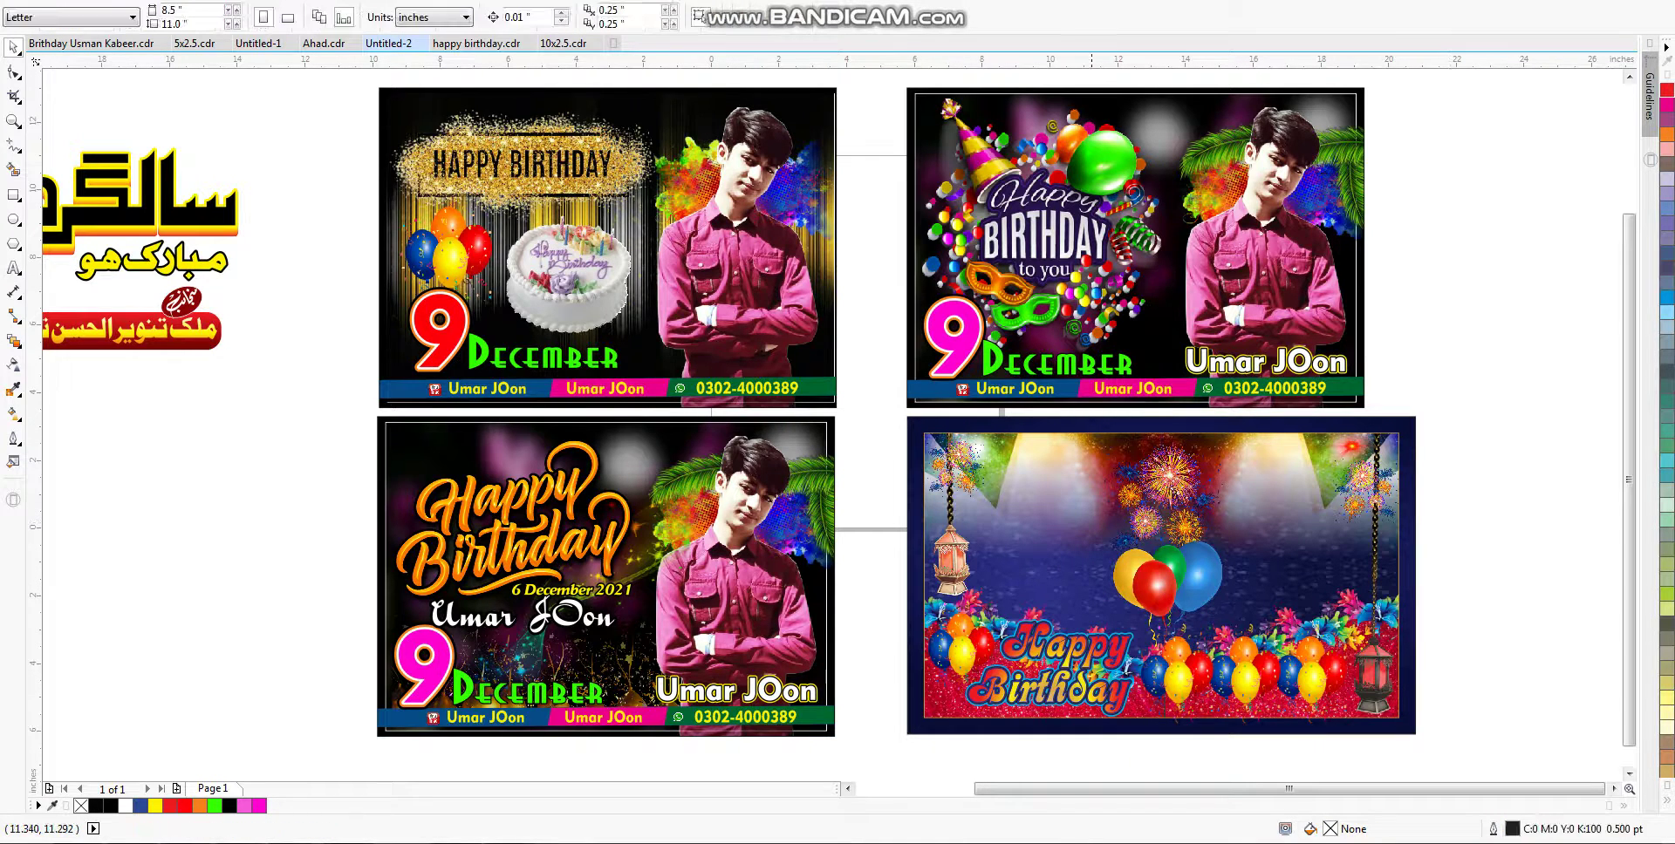
pyautogui.moveTo(1060, 273); pyautogui.dragTo(1074, 567)
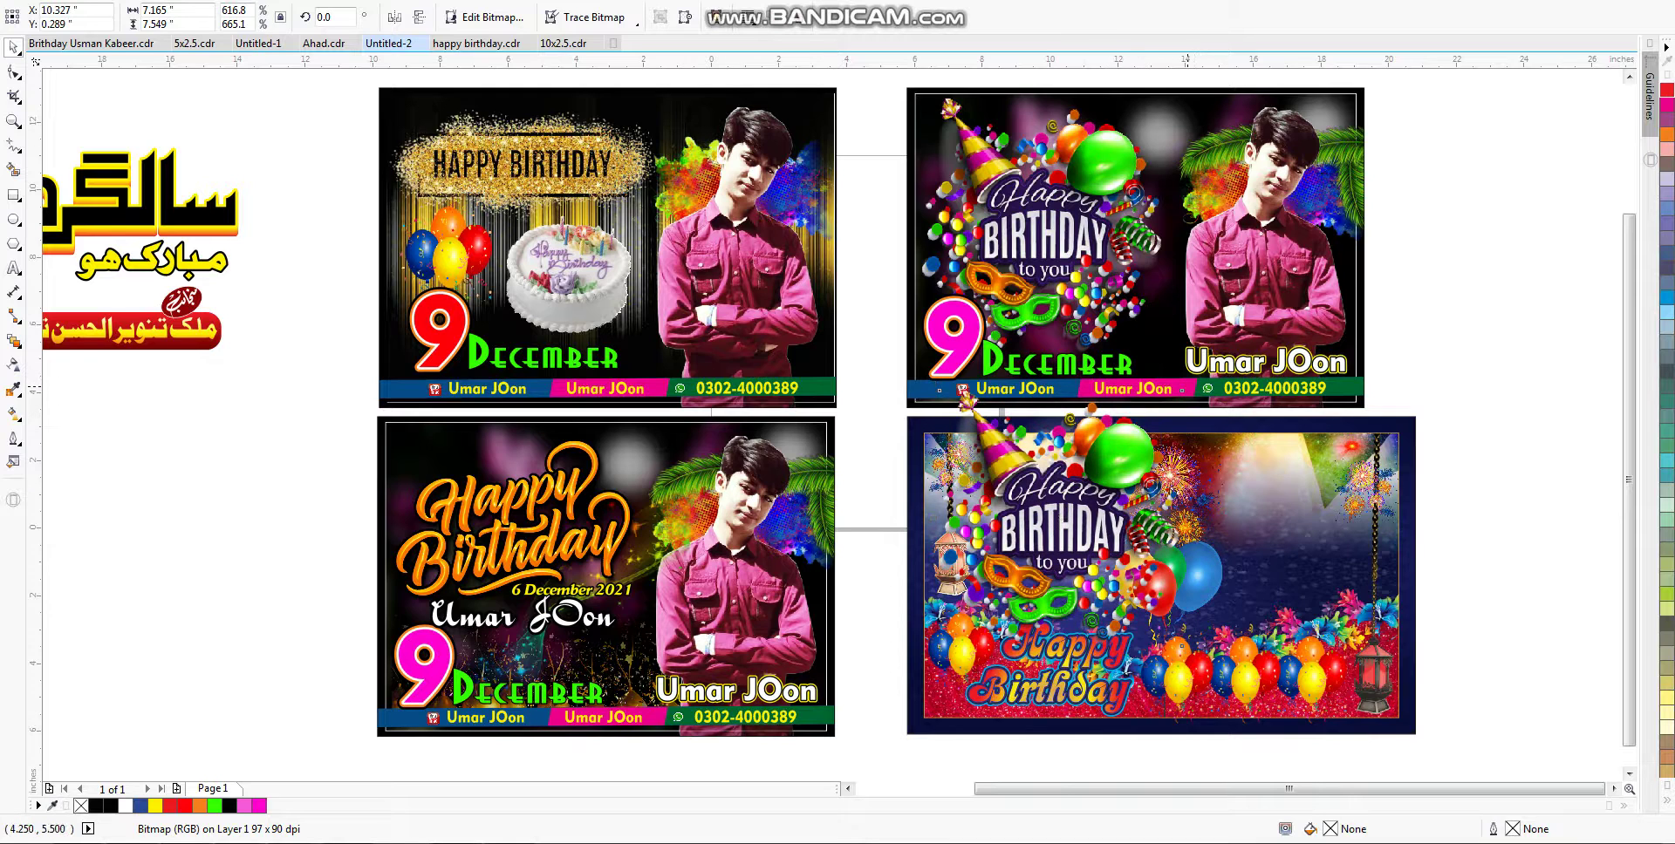
pyautogui.moveTo(1191, 384); pyautogui.dragTo(1109, 467)
pyautogui.moveTo(1062, 554); pyautogui.dragTo(1162, 559)
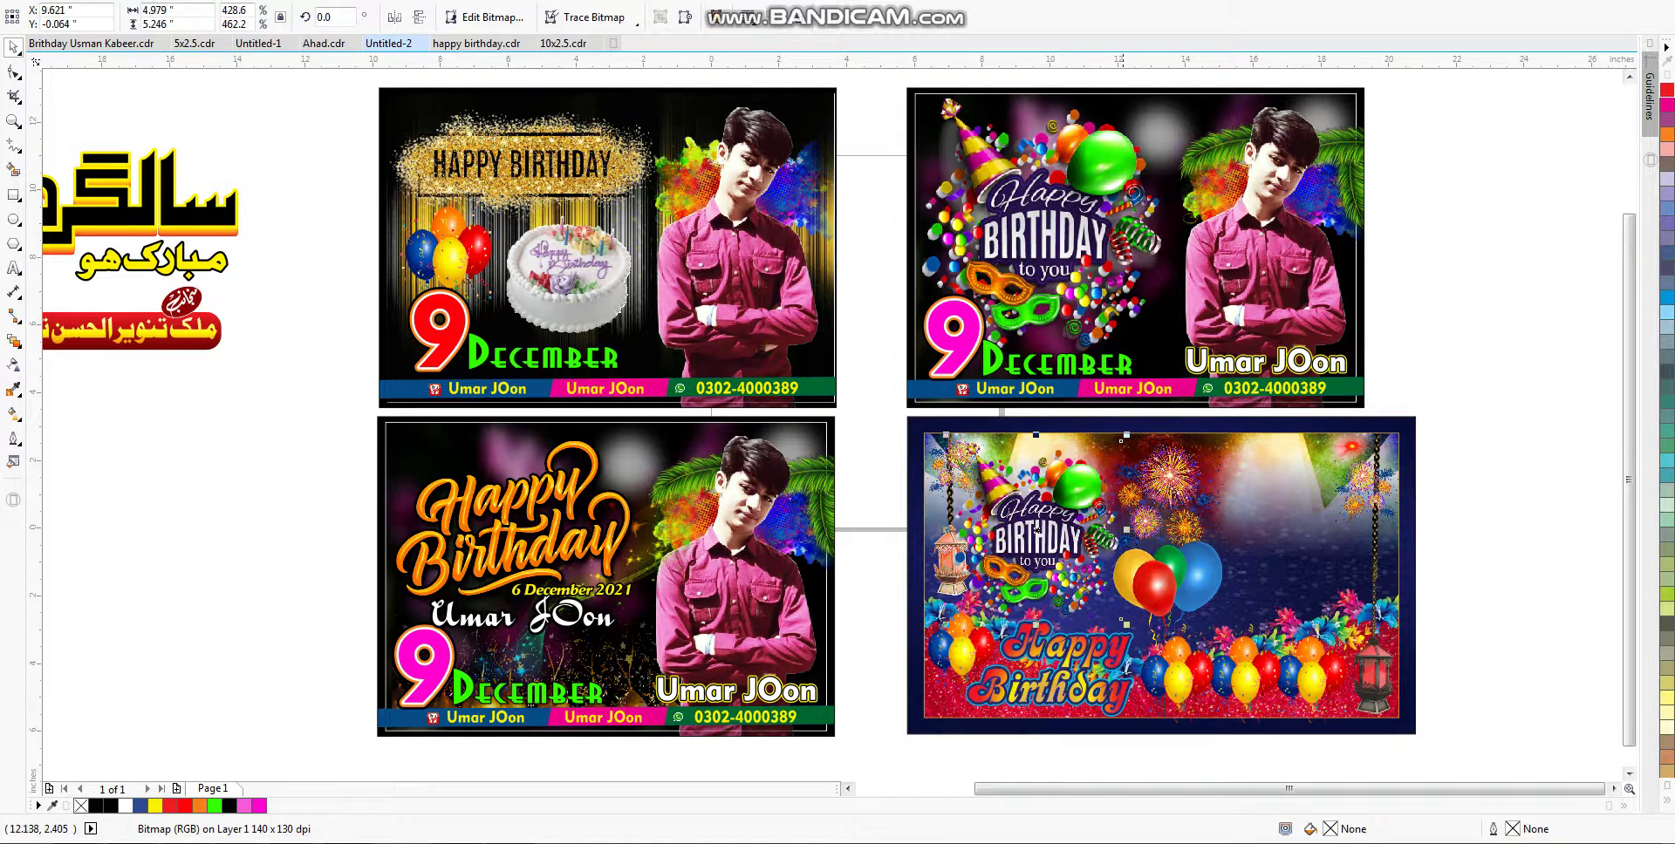
# Step: Copy the man's photo into the banner's right side, size it, and move the graphic off-page left
pyautogui.click(1291, 248)
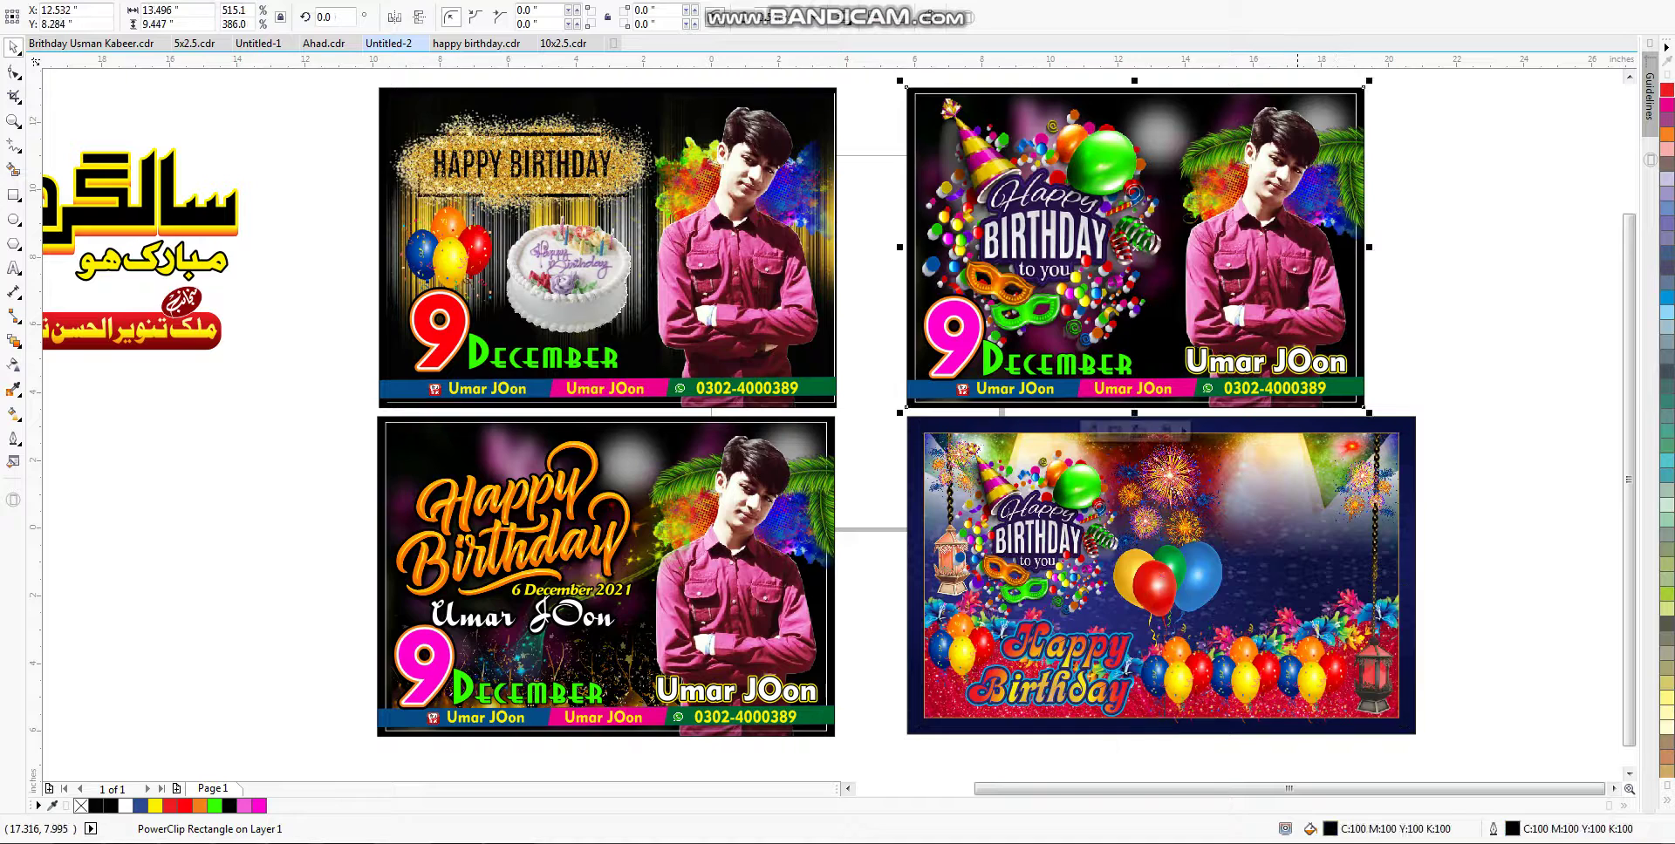
pyautogui.moveTo(1291, 249); pyautogui.dragTo(1321, 541)
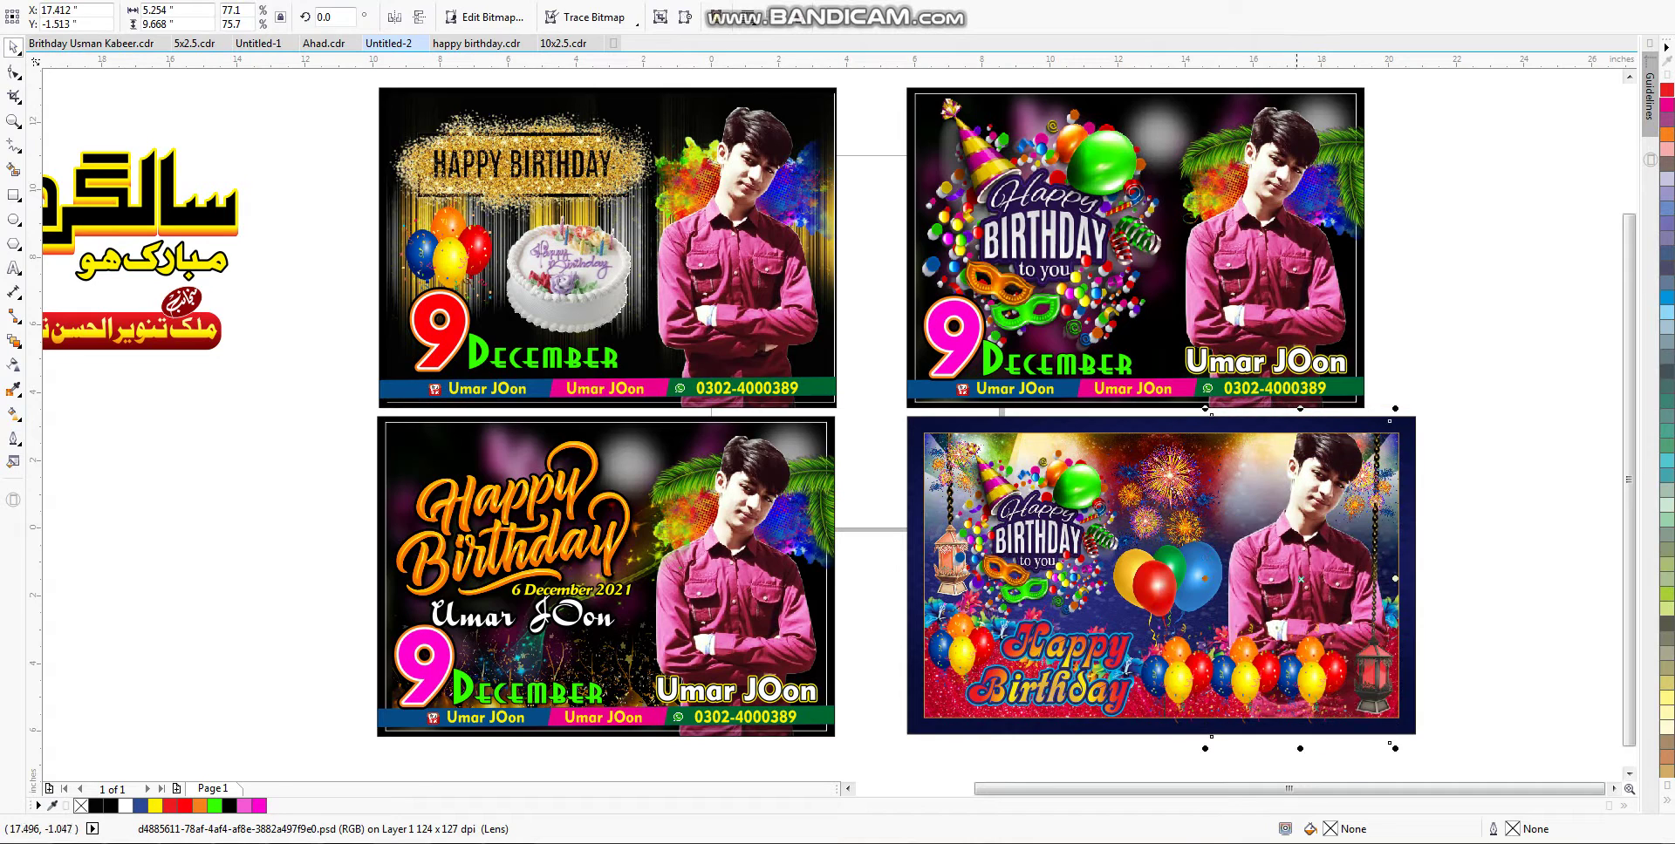
pyautogui.moveTo(1206, 747); pyautogui.dragTo(1228, 704)
pyautogui.moveTo(1316, 576); pyautogui.dragTo(1281, 601)
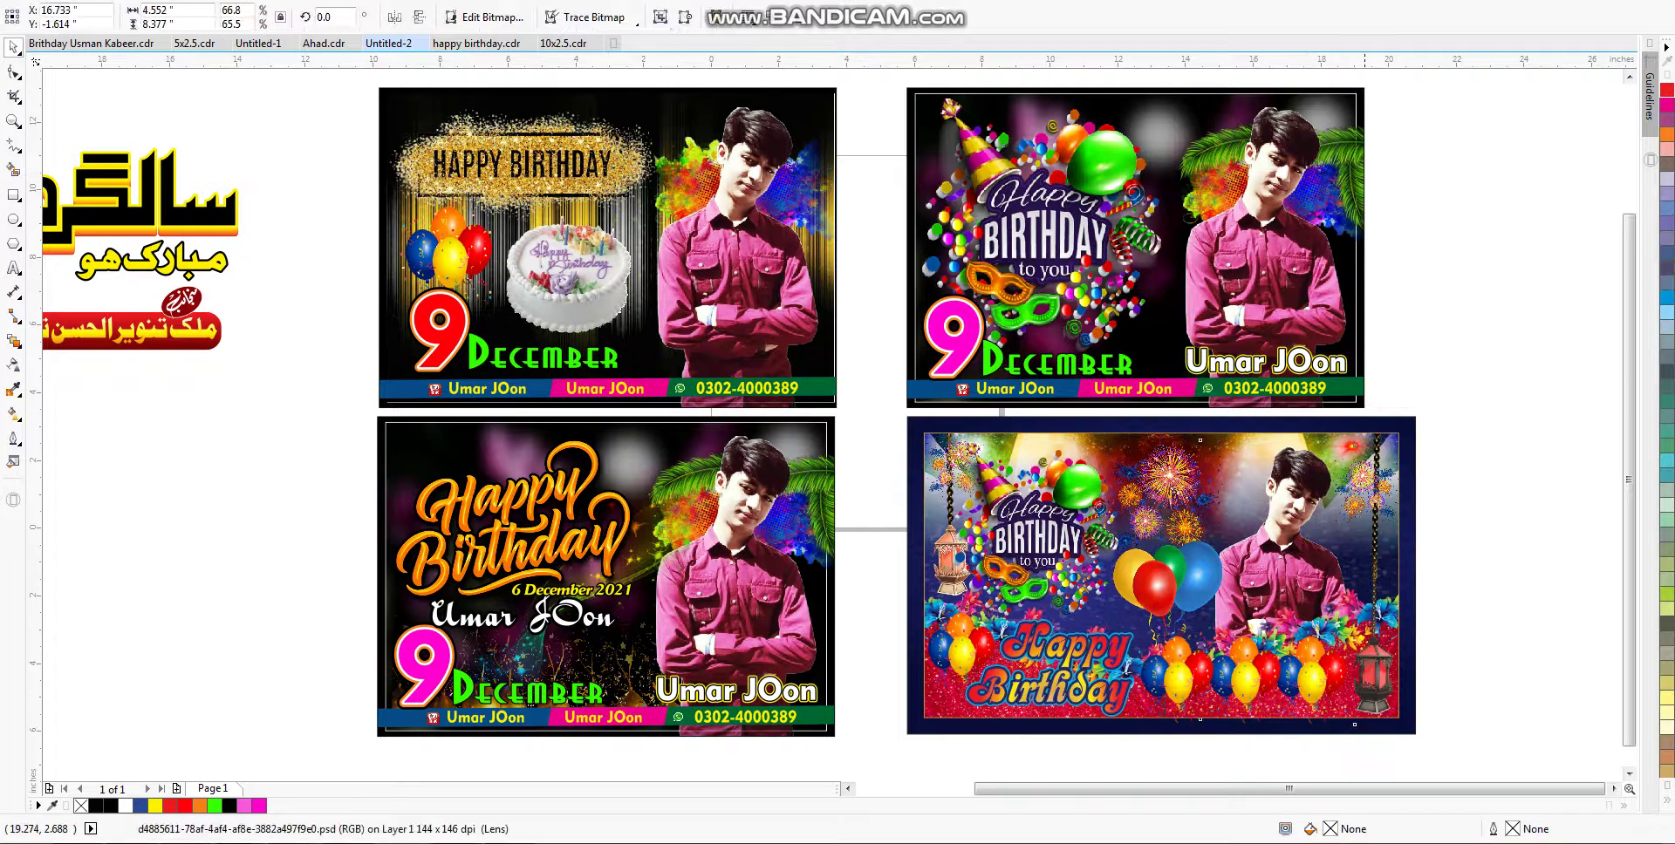
pyautogui.moveTo(1362, 436); pyautogui.dragTo(1366, 423)
pyautogui.click(1036, 528)
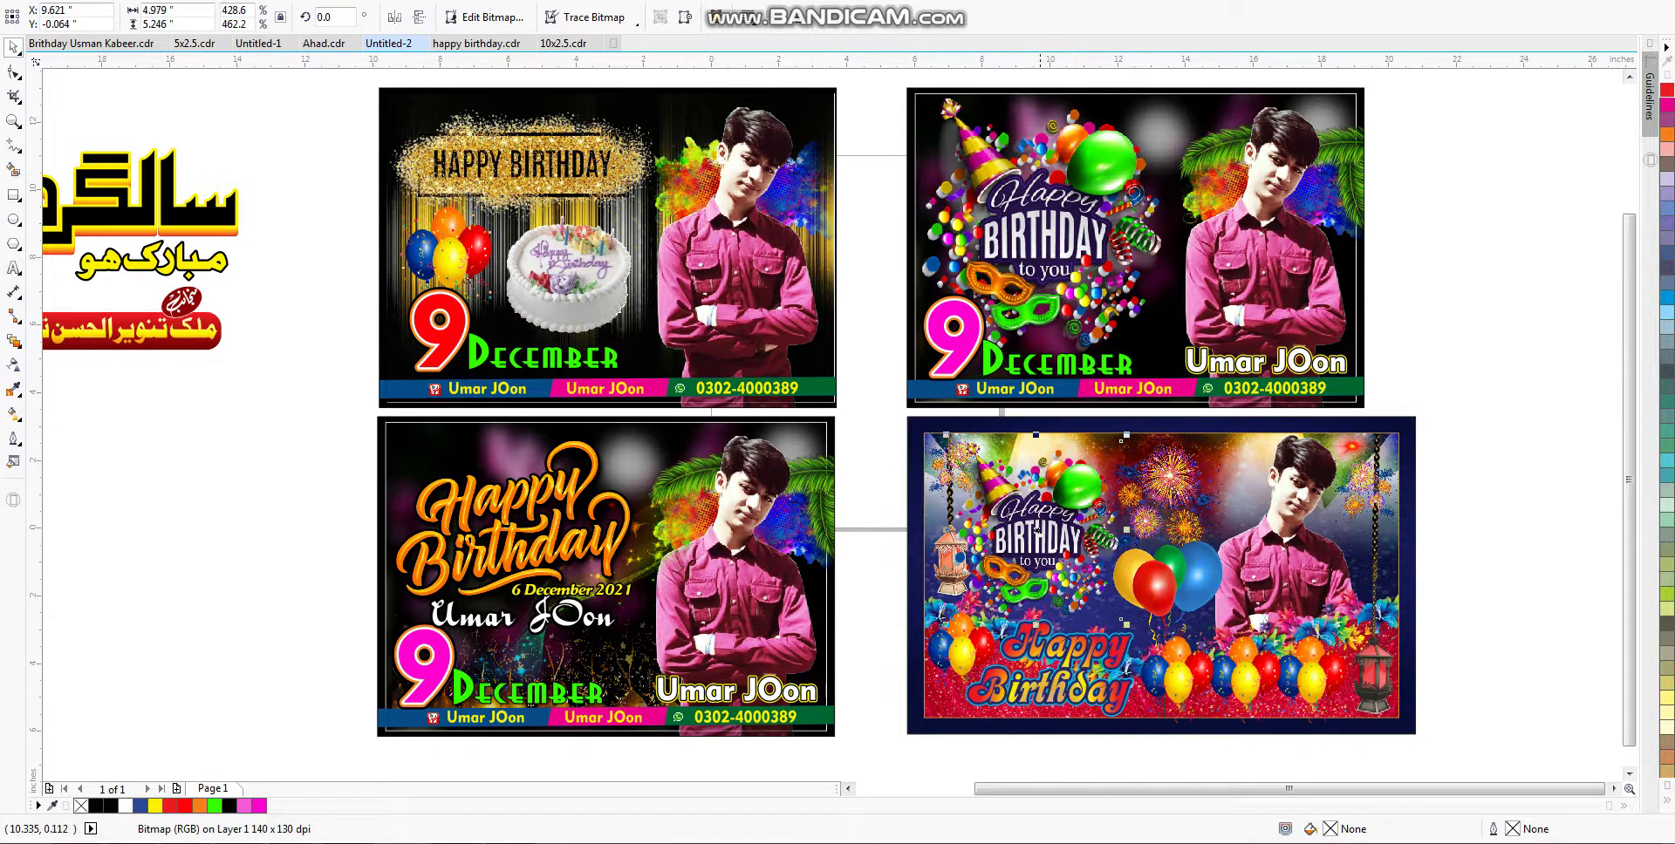
pyautogui.moveTo(1036, 528); pyautogui.dragTo(227, 535)
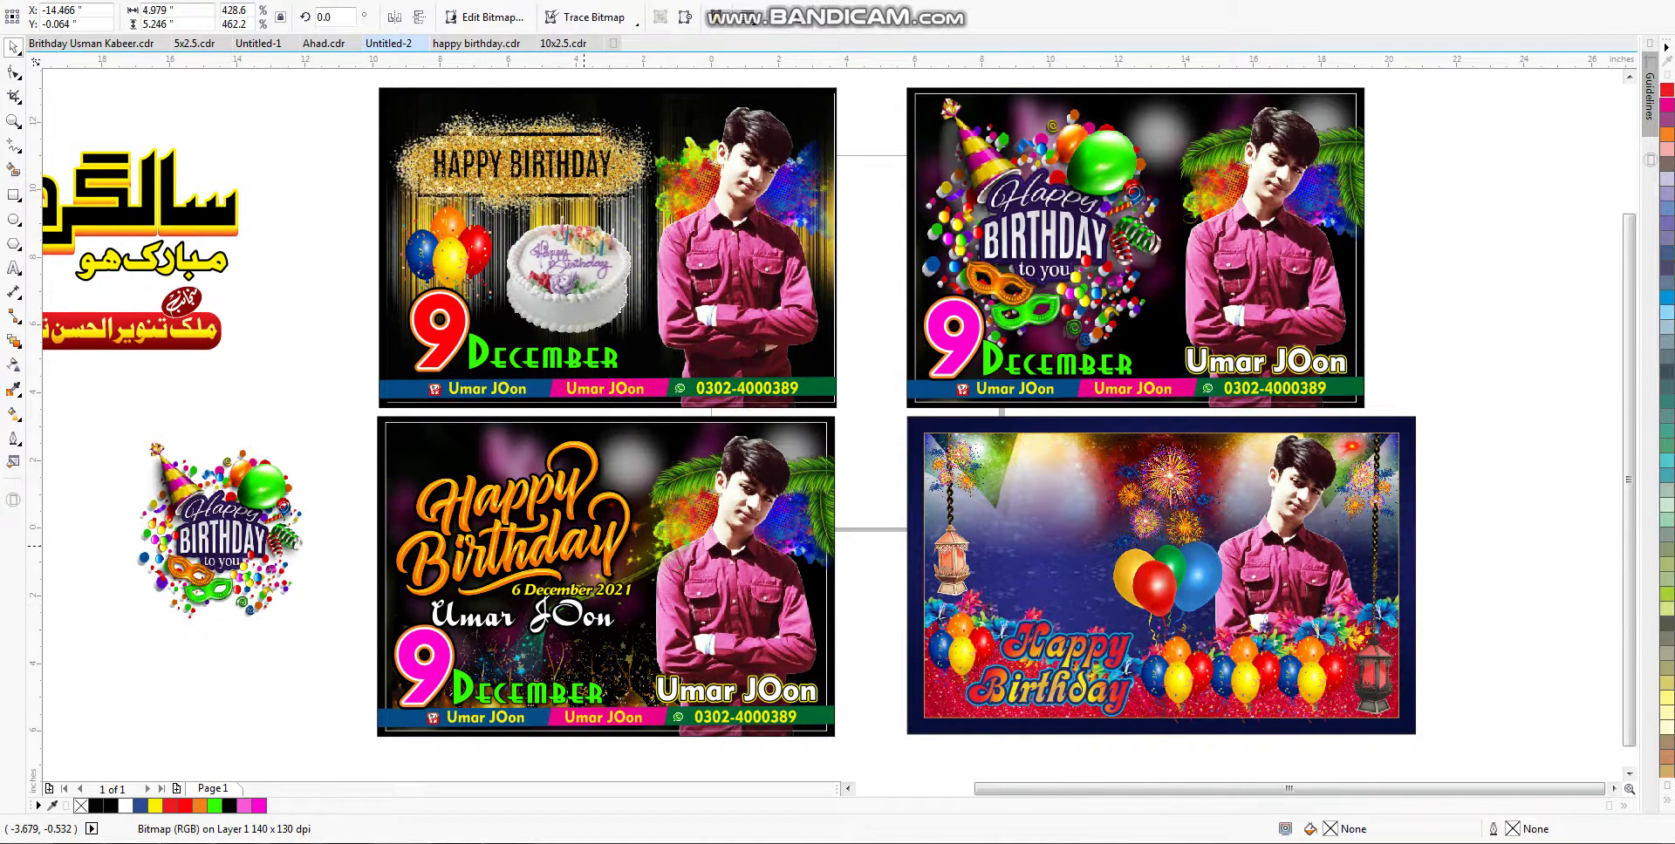
# Step: Change the bottom-left poster's date day number to 9
pyautogui.click(13, 268)
pyautogui.click(521, 589)
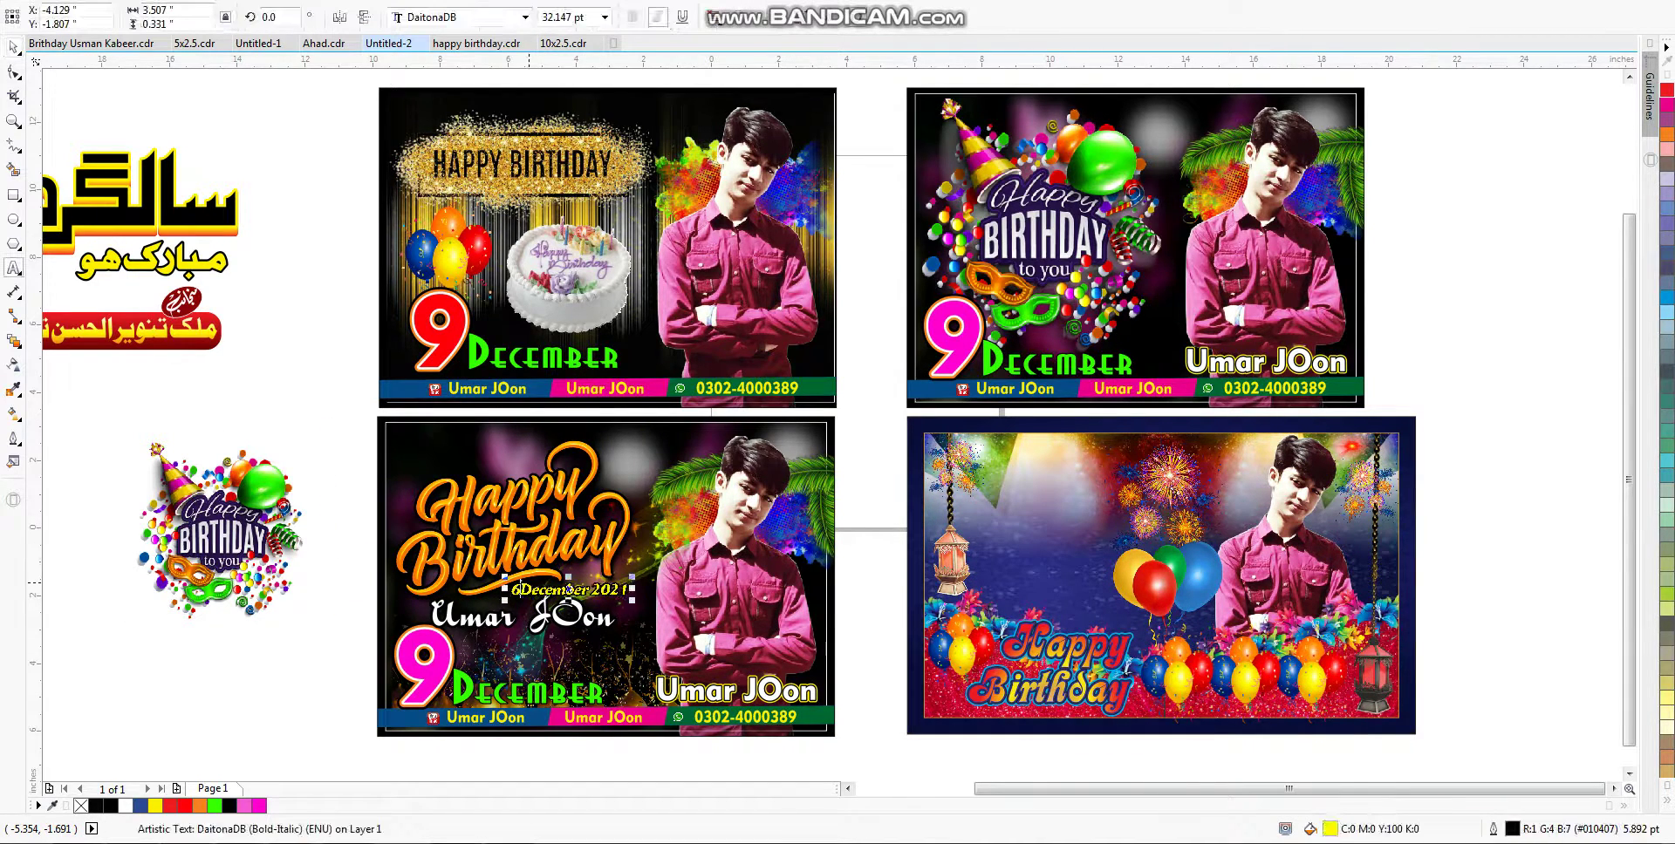
pyautogui.press('BackSpace')
pyautogui.write('9')
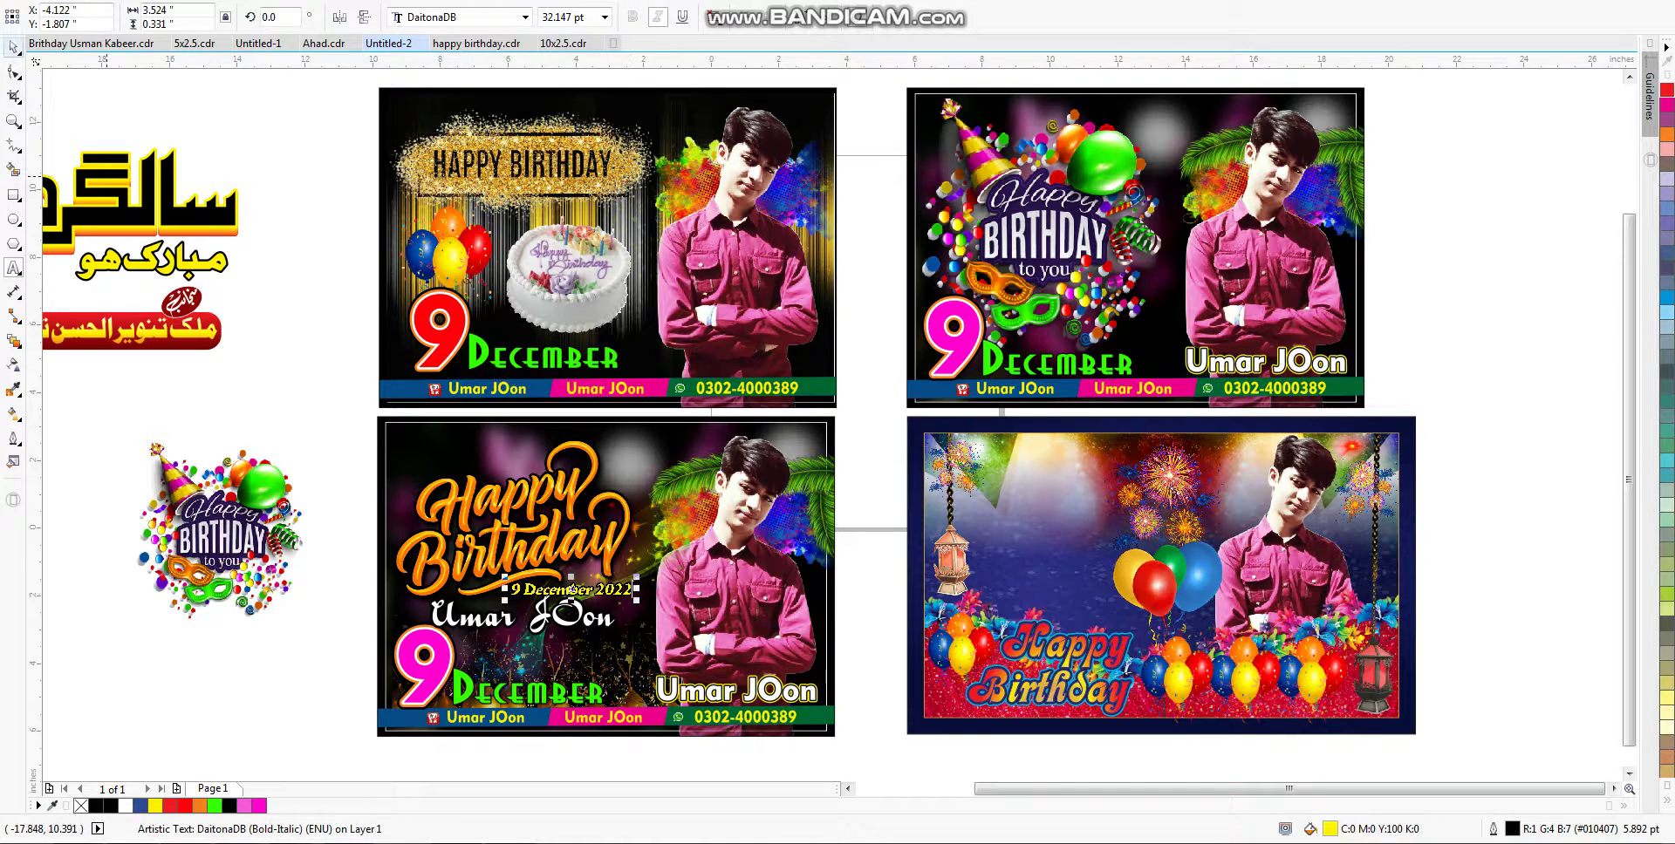
pyautogui.click(13, 46)
# Step: Select the bottom-left poster's title, date and name text together
pyautogui.click(203, 543)
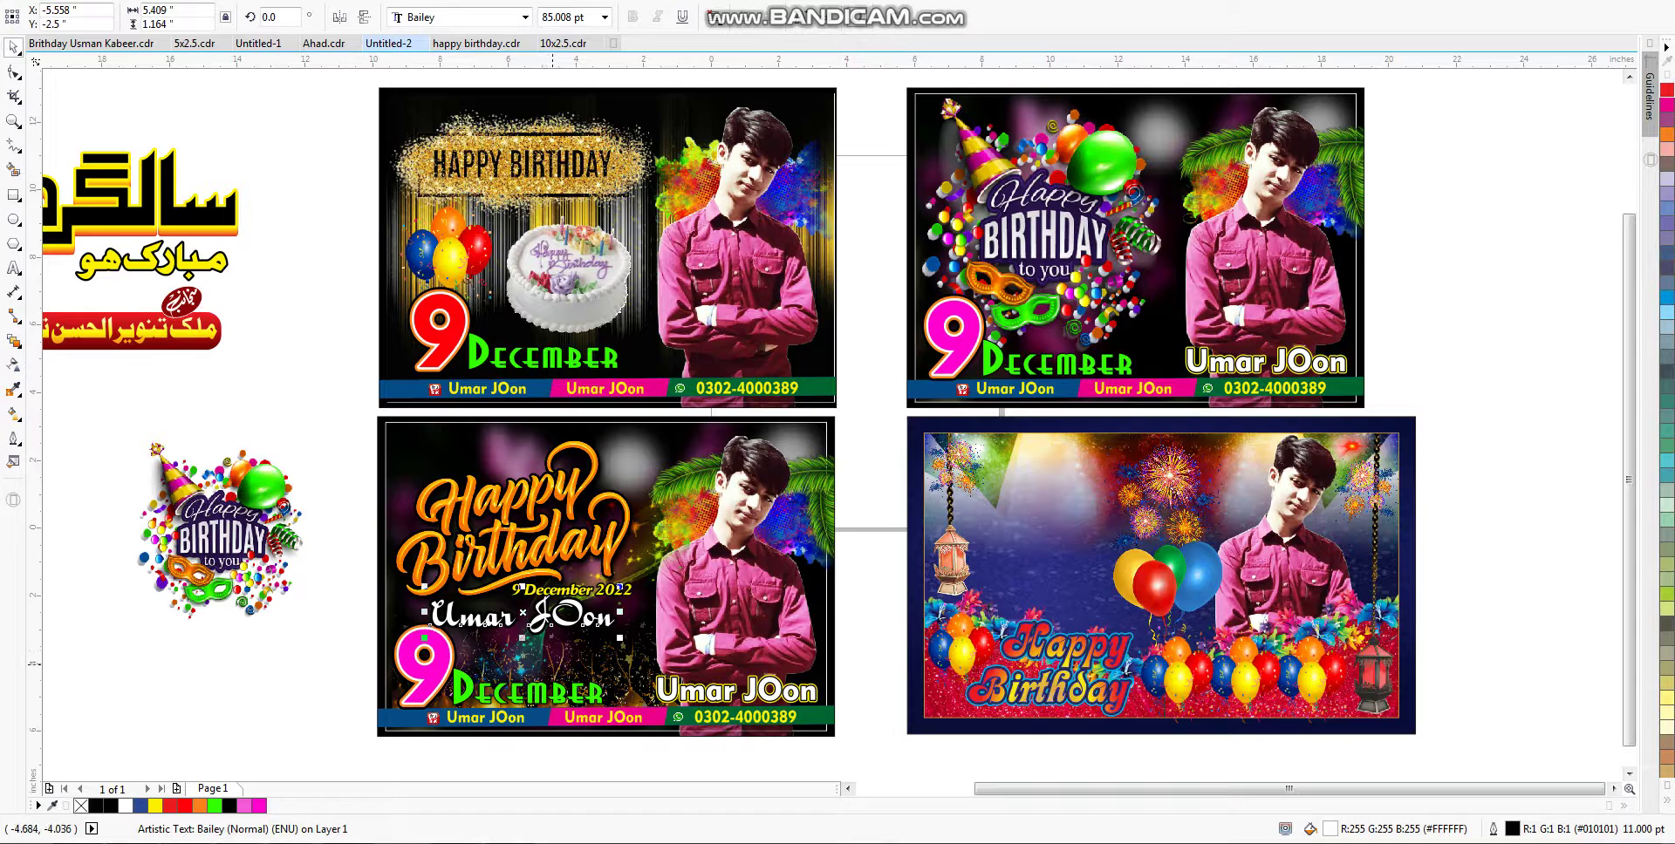
pyautogui.click(580, 731)
pyautogui.moveTo(340, 427); pyautogui.dragTo(636, 691)
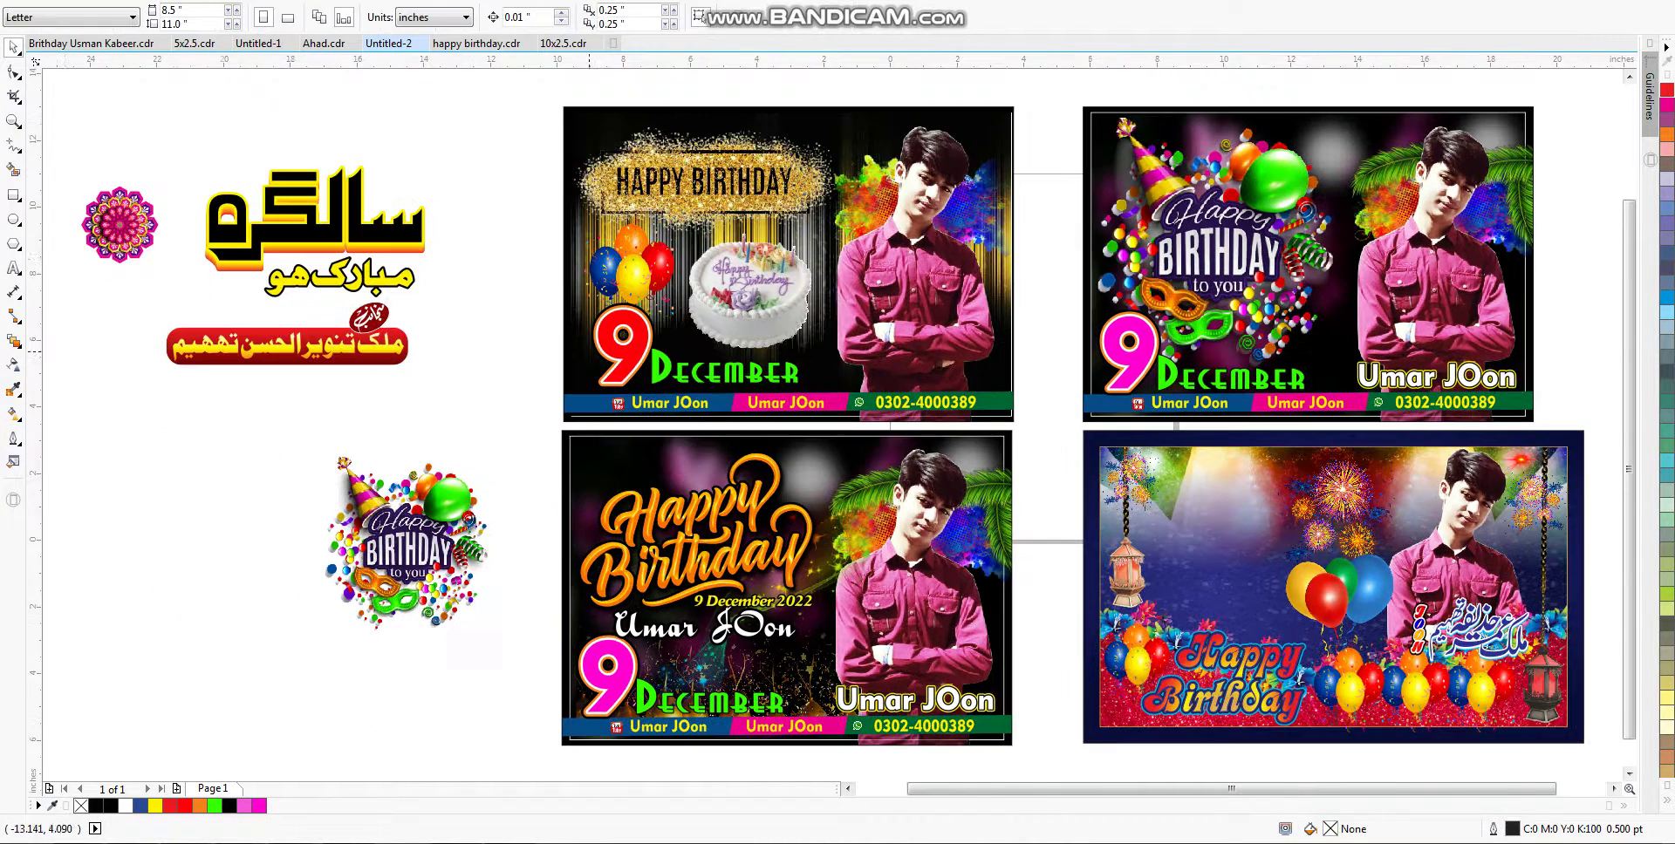
pyautogui.click(335, 459)
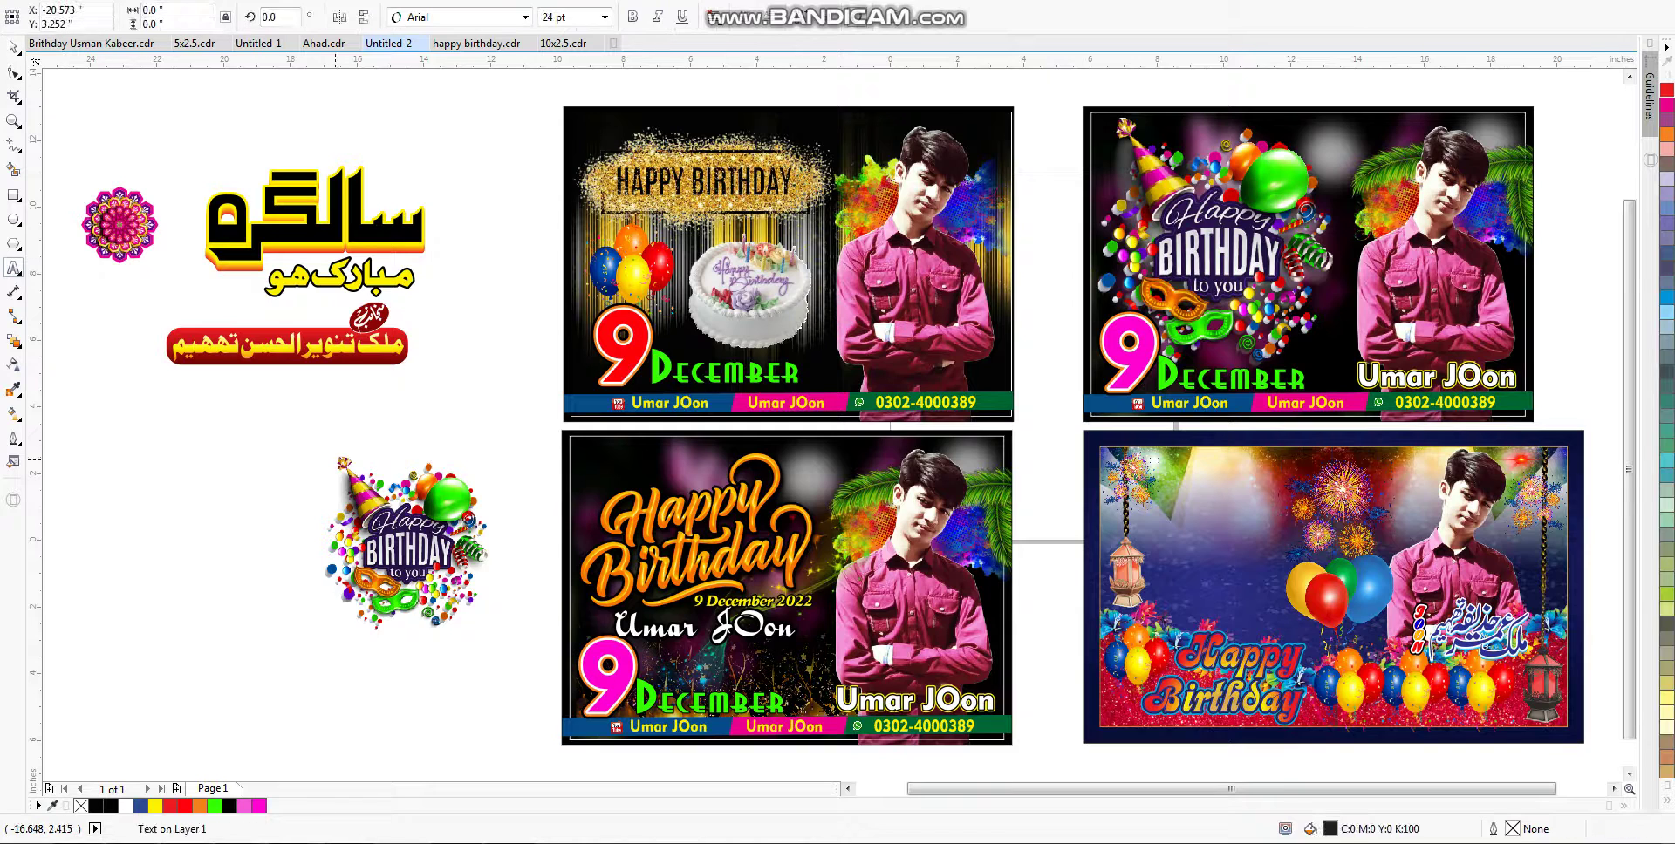
pyautogui.write('PASWORD')
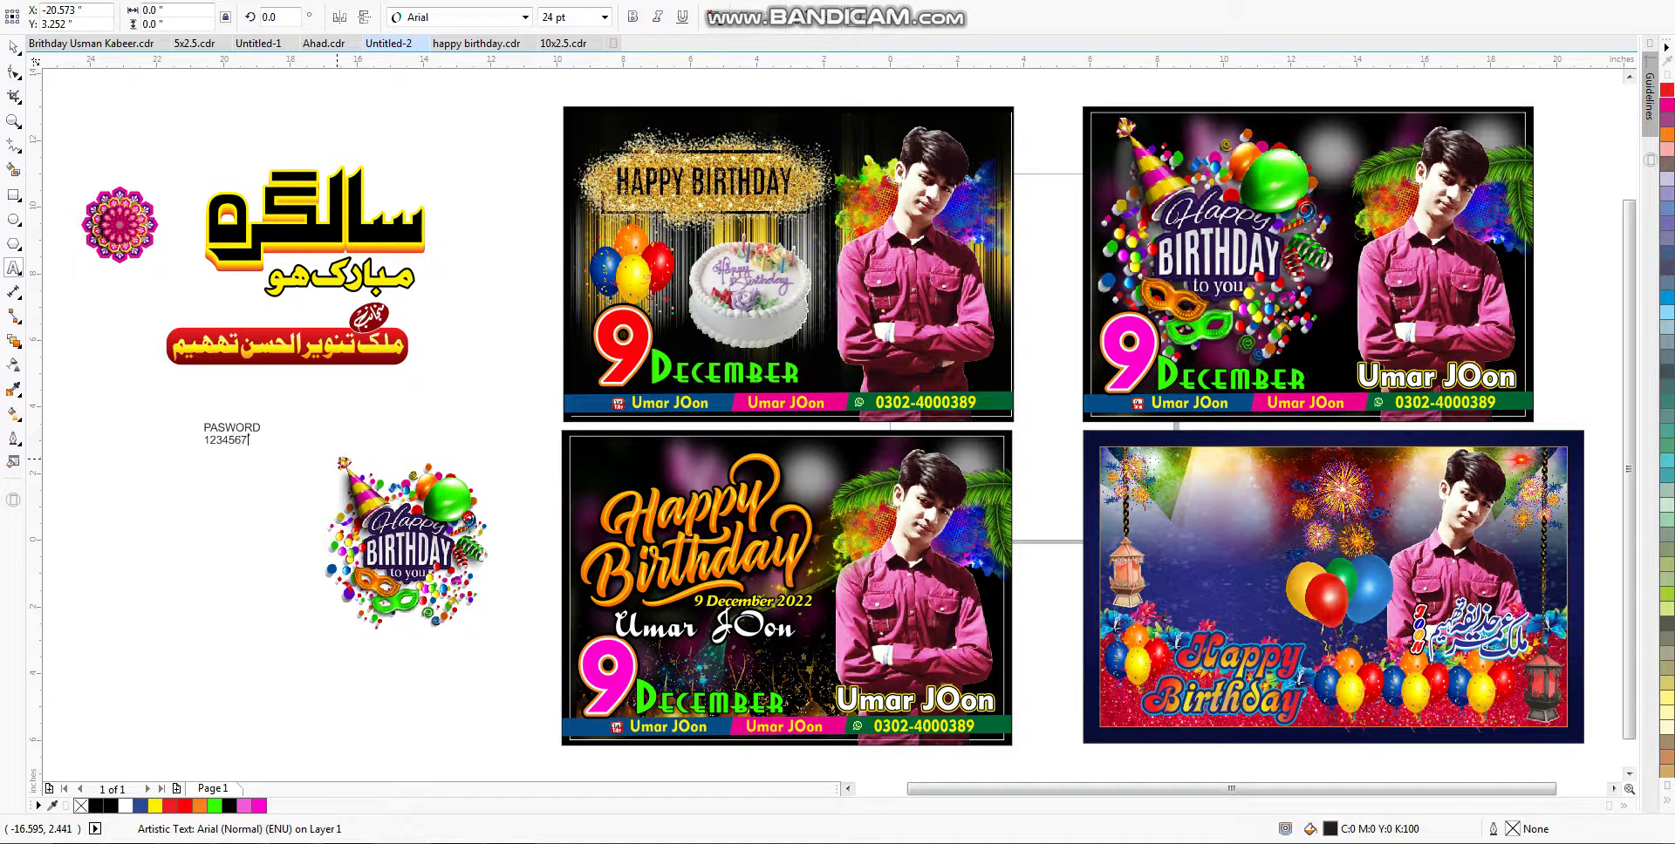
pyautogui.hotkey('shift', 'F2')
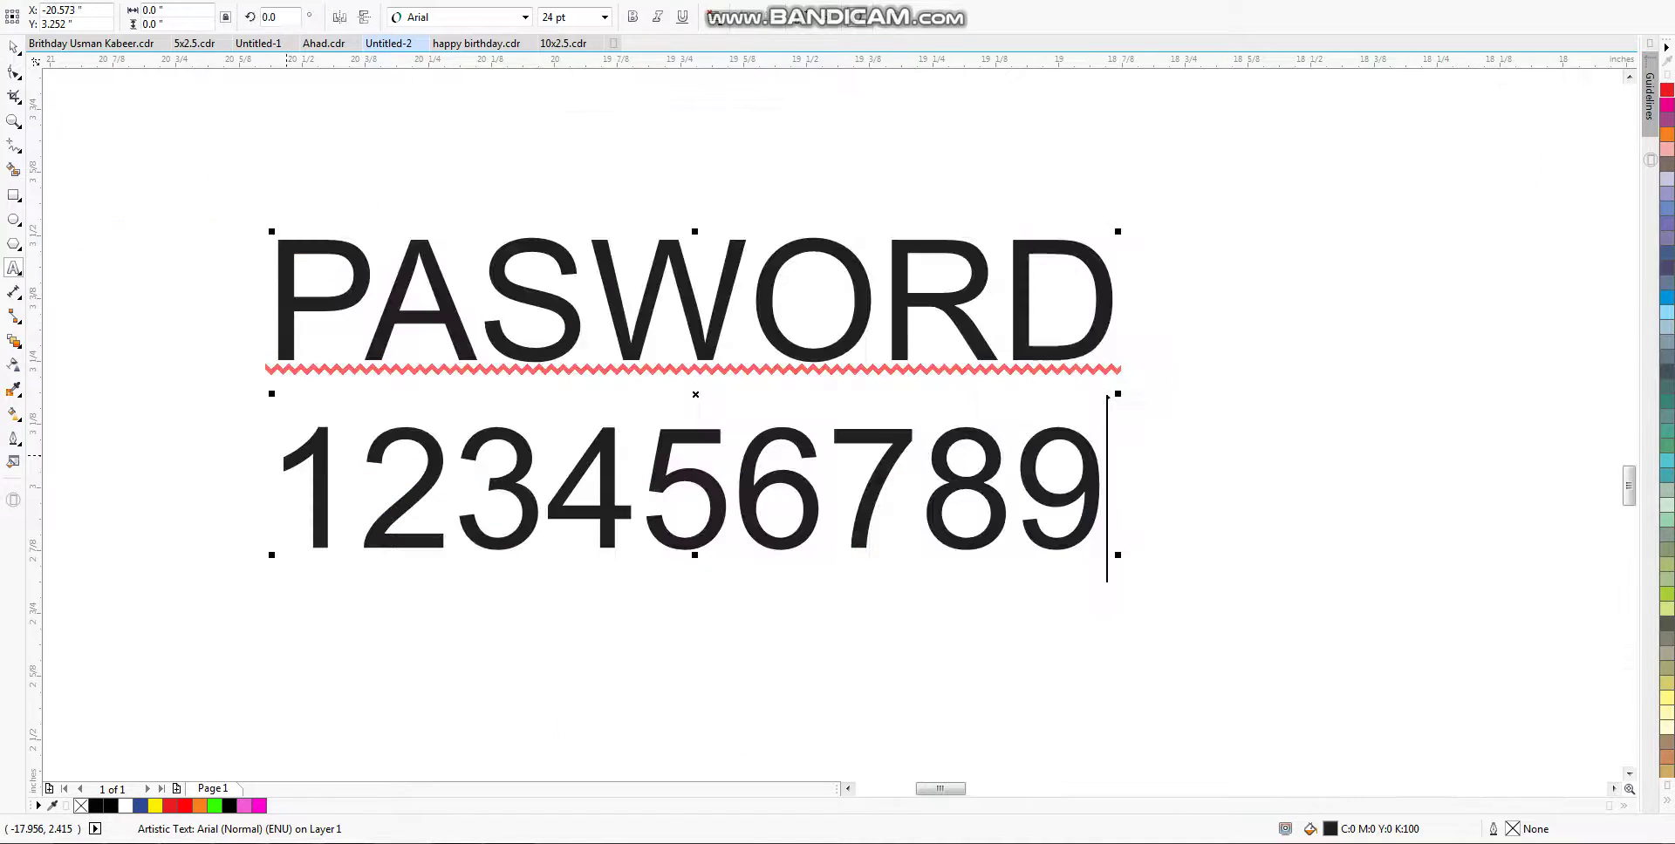
pyautogui.hotkey('ctrl', 'space')
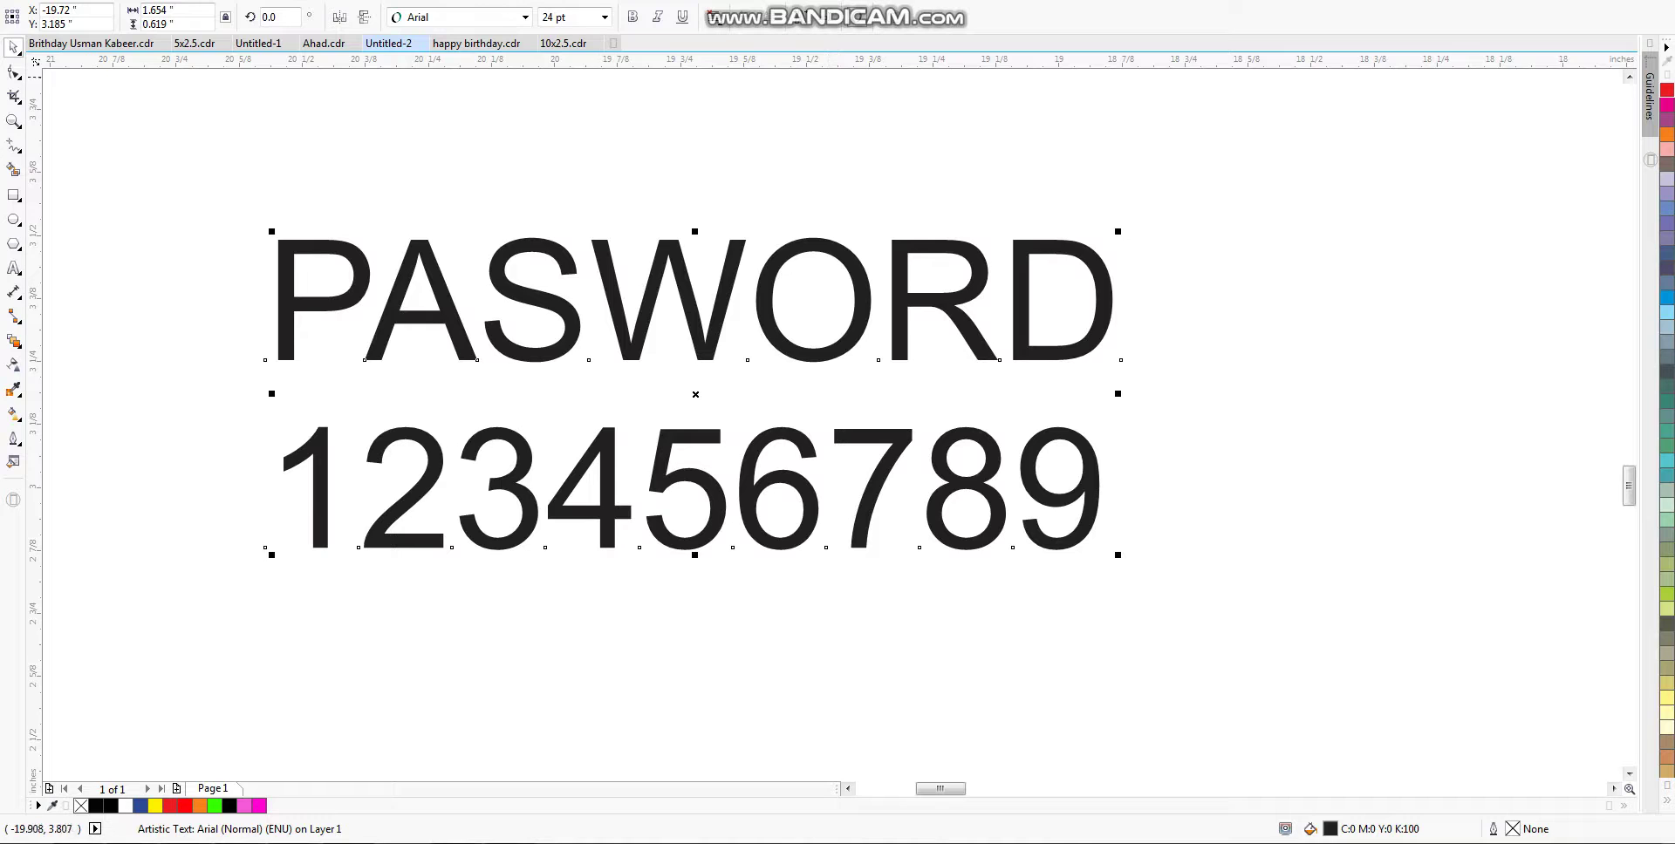
pyautogui.hotkey('ctrl', 'b')
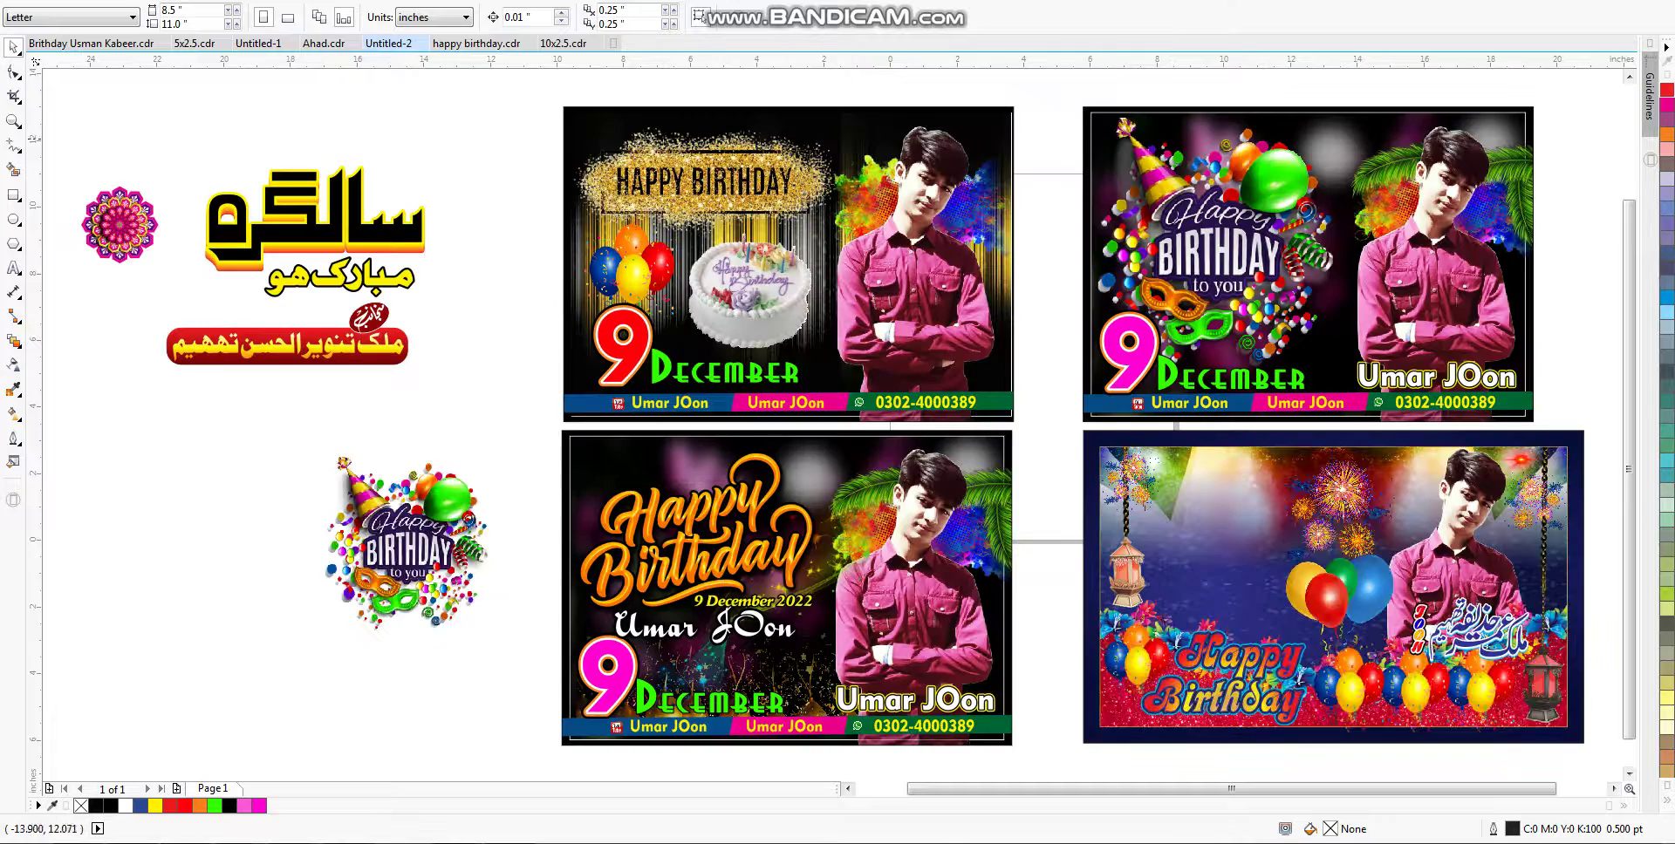
# Step: Move the Urdu Salgirah Mubarak title onto the balloon banner and delete the red Urdu name banner
pyautogui.moveTo(392, 227); pyautogui.dragTo(1334, 533)
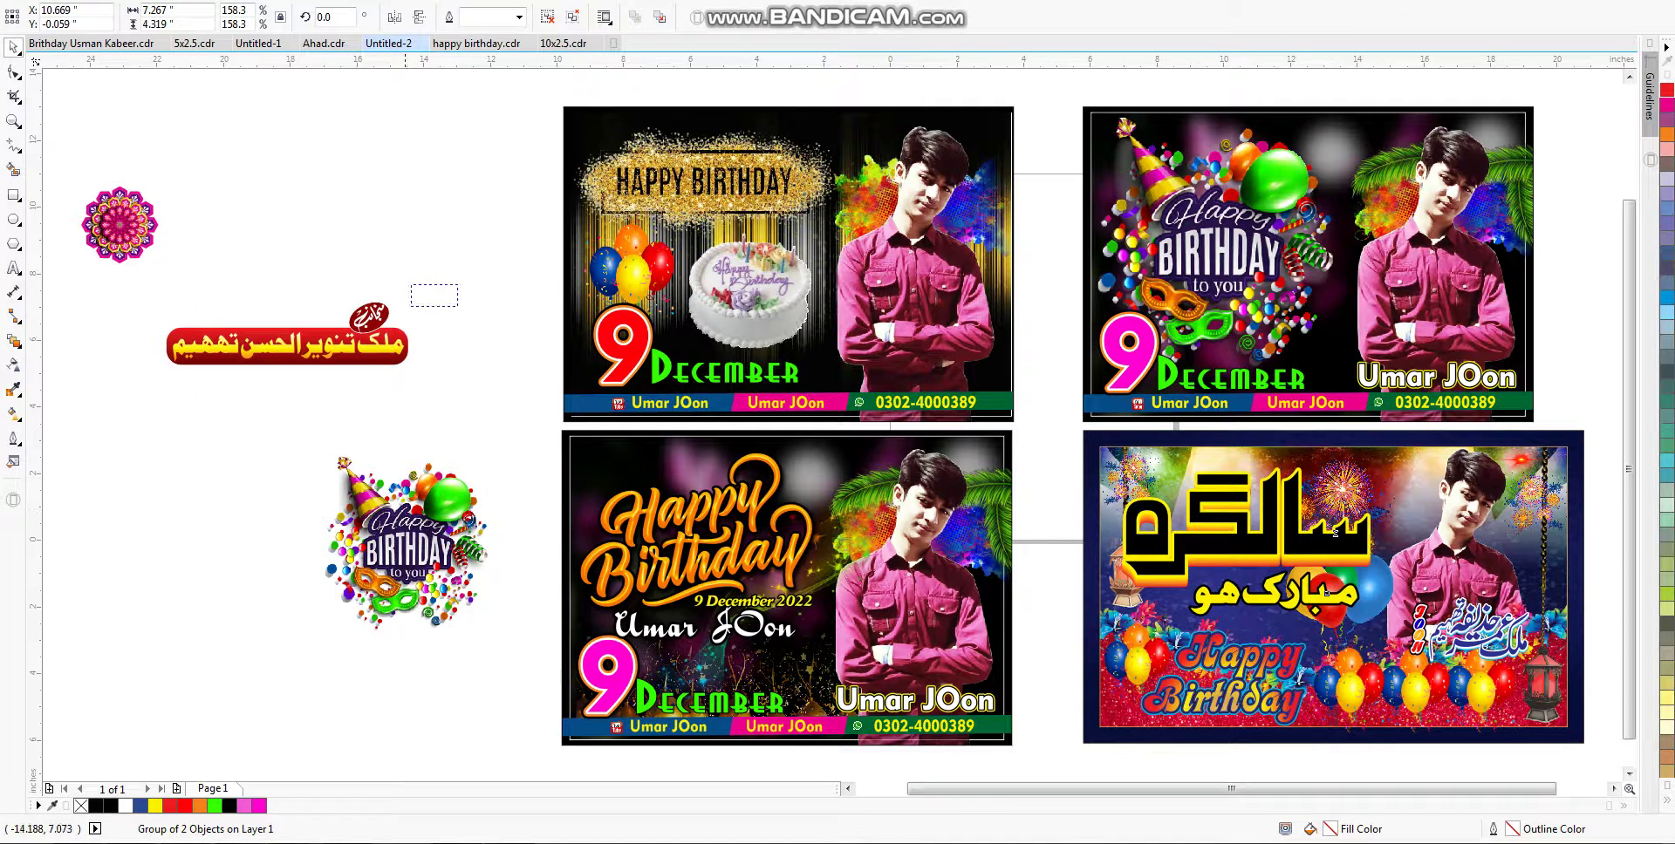
pyautogui.moveTo(412, 305); pyautogui.dragTo(154, 424)
pyautogui.moveTo(453, 261); pyautogui.dragTo(120, 426)
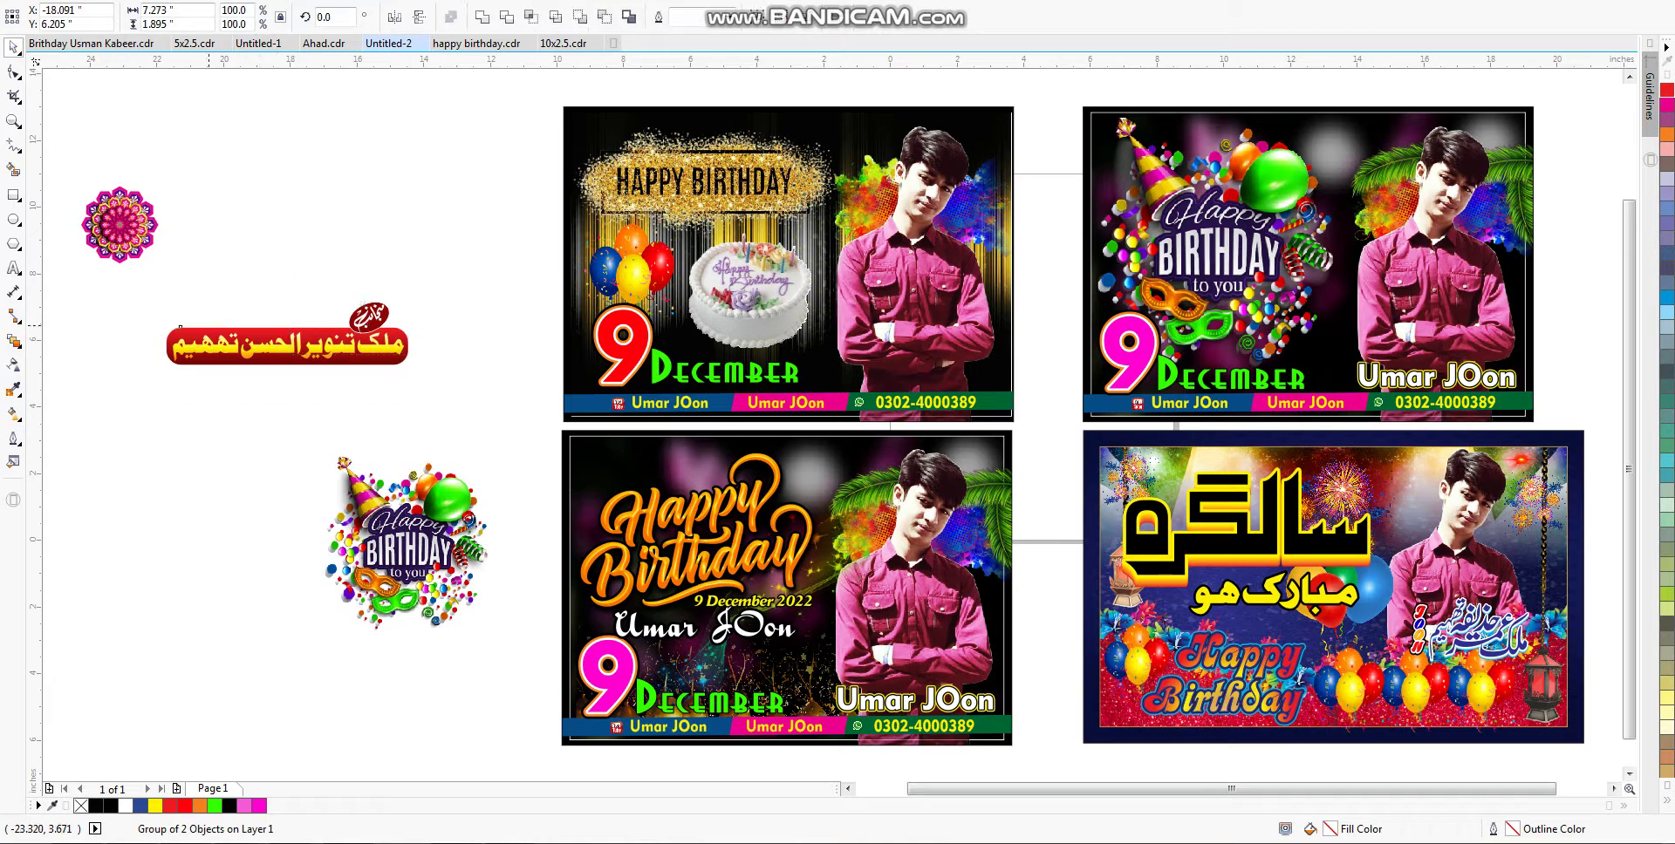
pyautogui.press('Delete')
# Step: Place the mandala ornament enlarged at the balloon banner's top right
pyautogui.moveTo(242, 184); pyautogui.dragTo(87, 282)
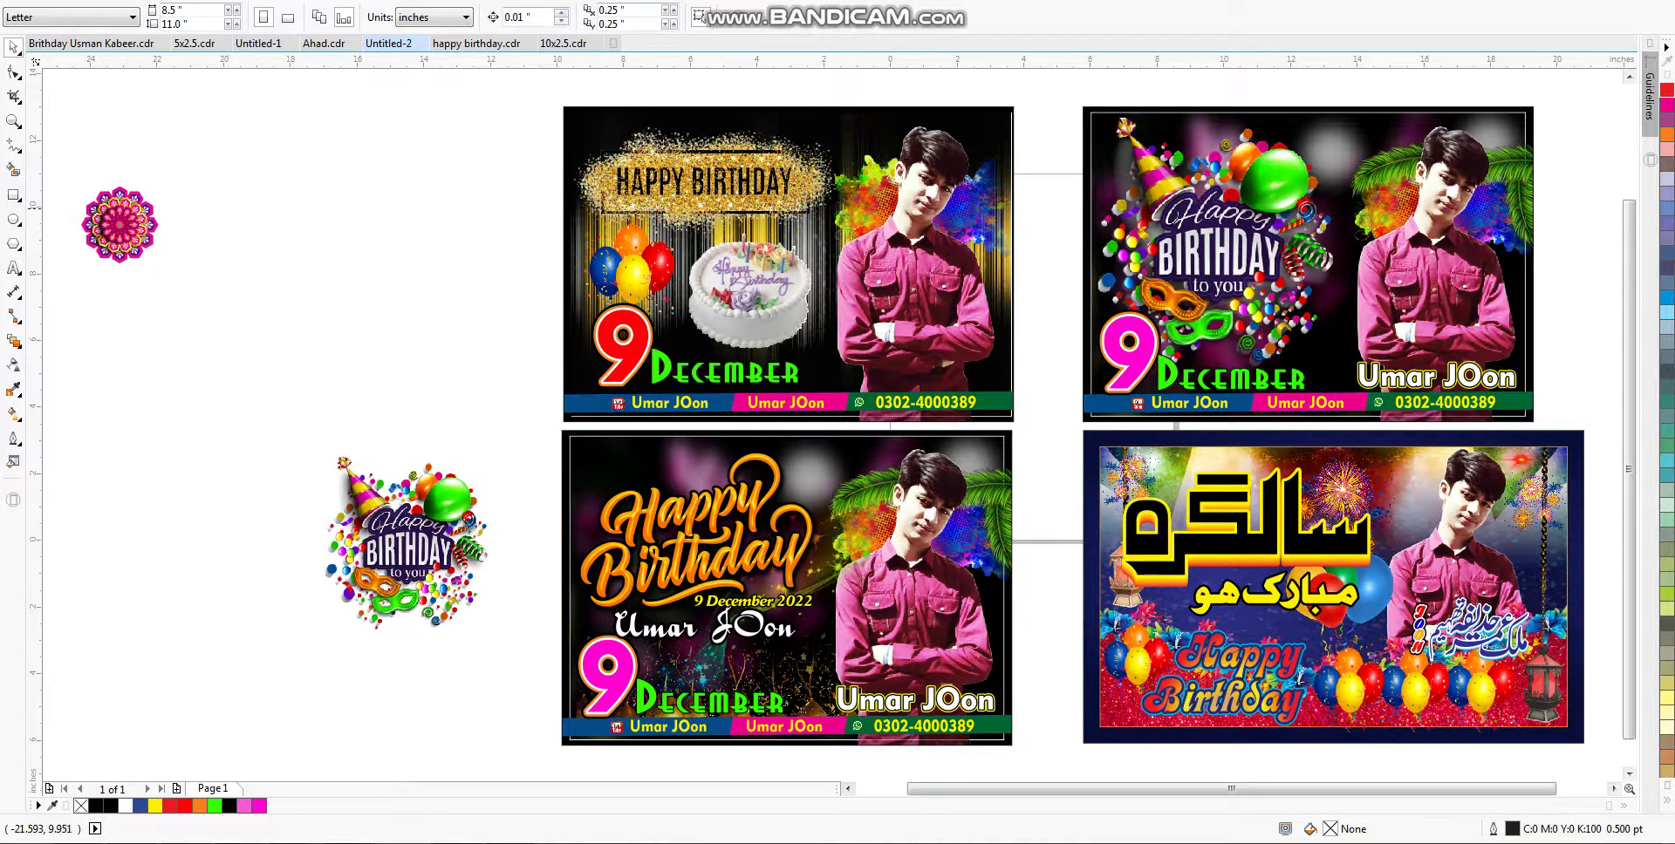
pyautogui.click(1469, 510)
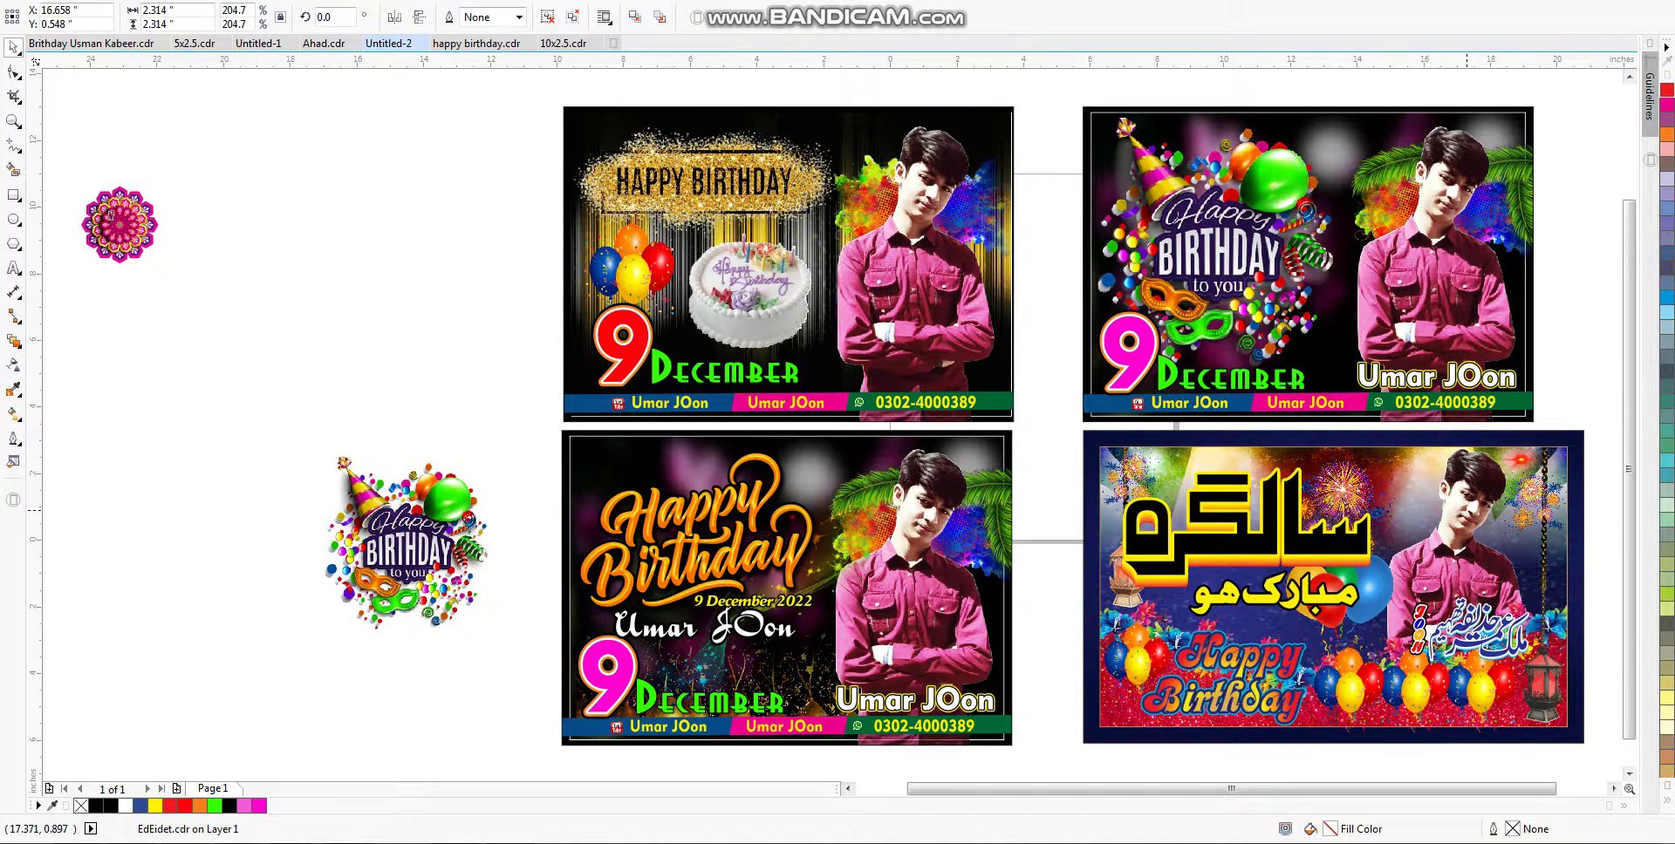
pyautogui.moveTo(109, 215); pyautogui.dragTo(1449, 492)
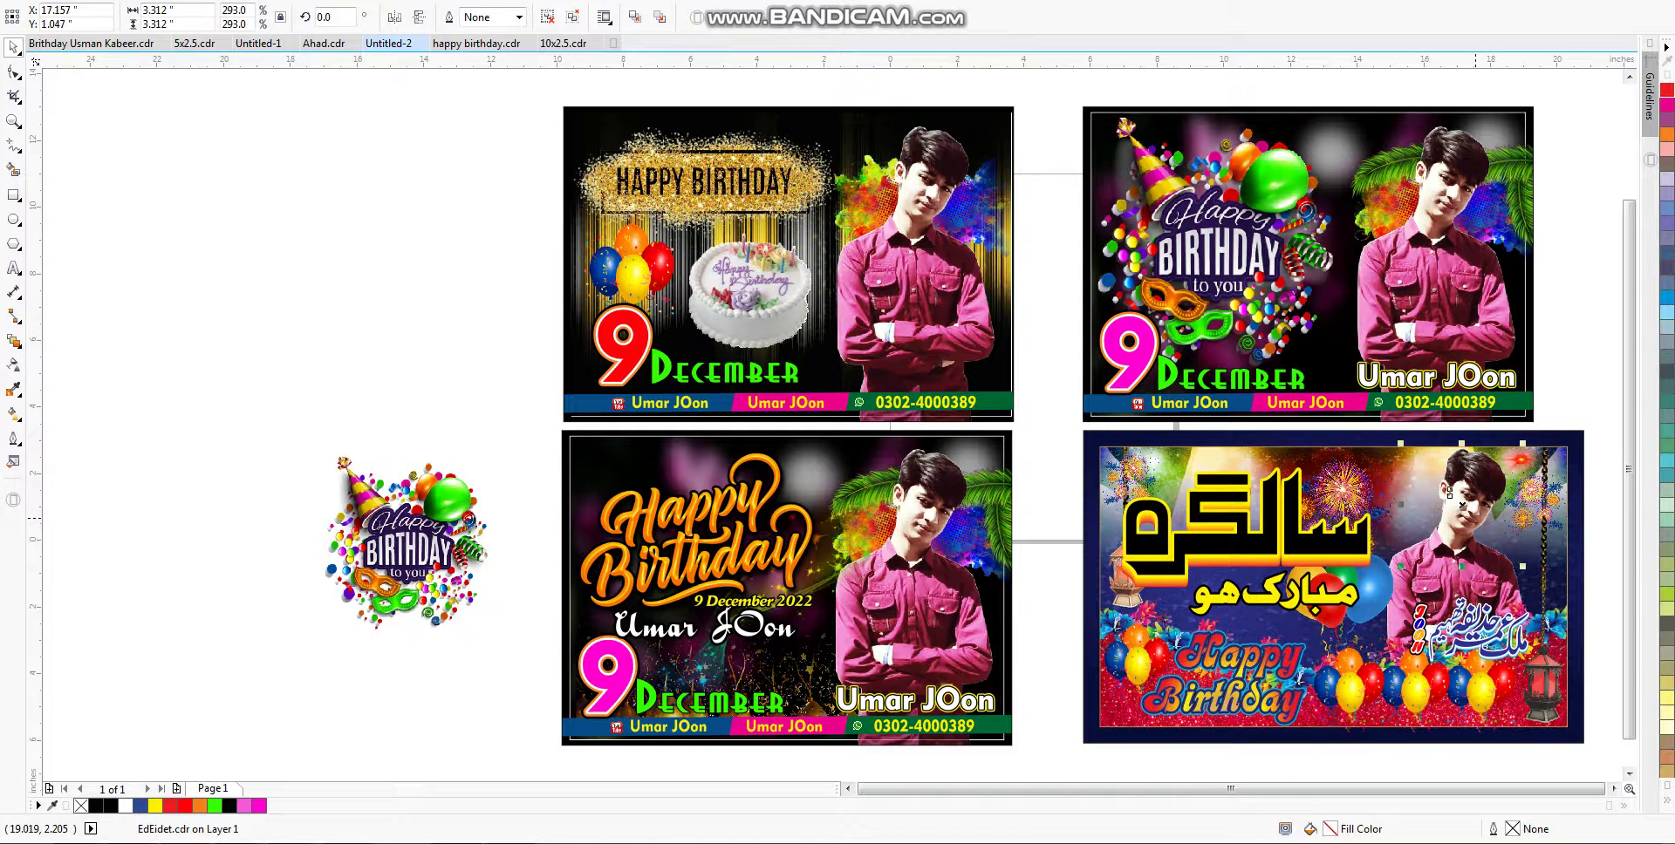